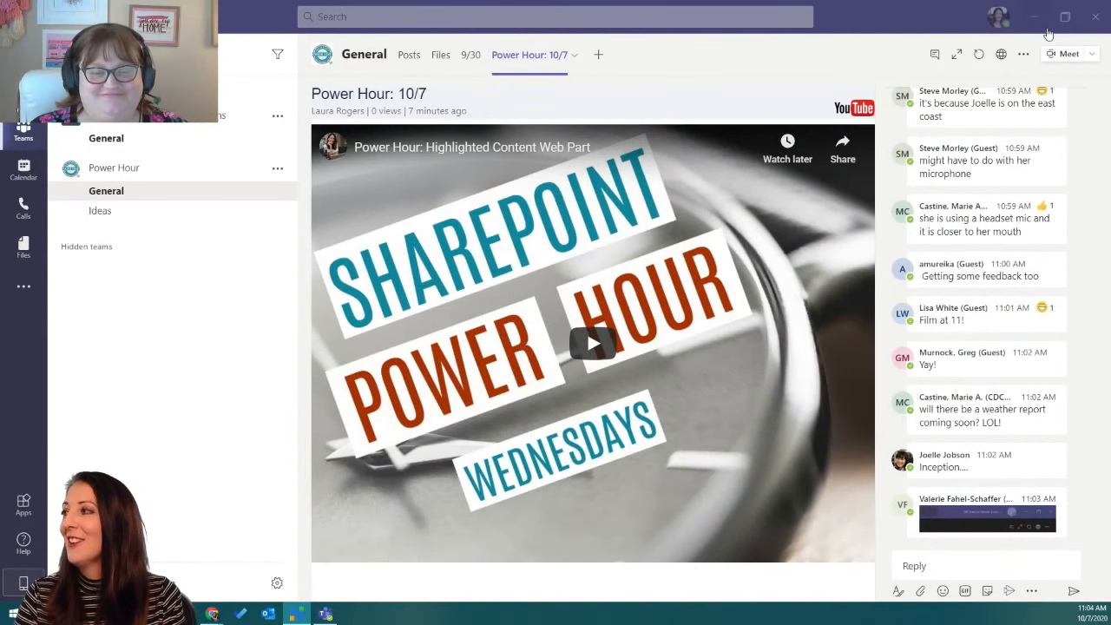
# Switch to Chrome and show the "Highlighted" SharePoint page in a maximized, full-screen browser window.
pyautogui.click(326, 614)
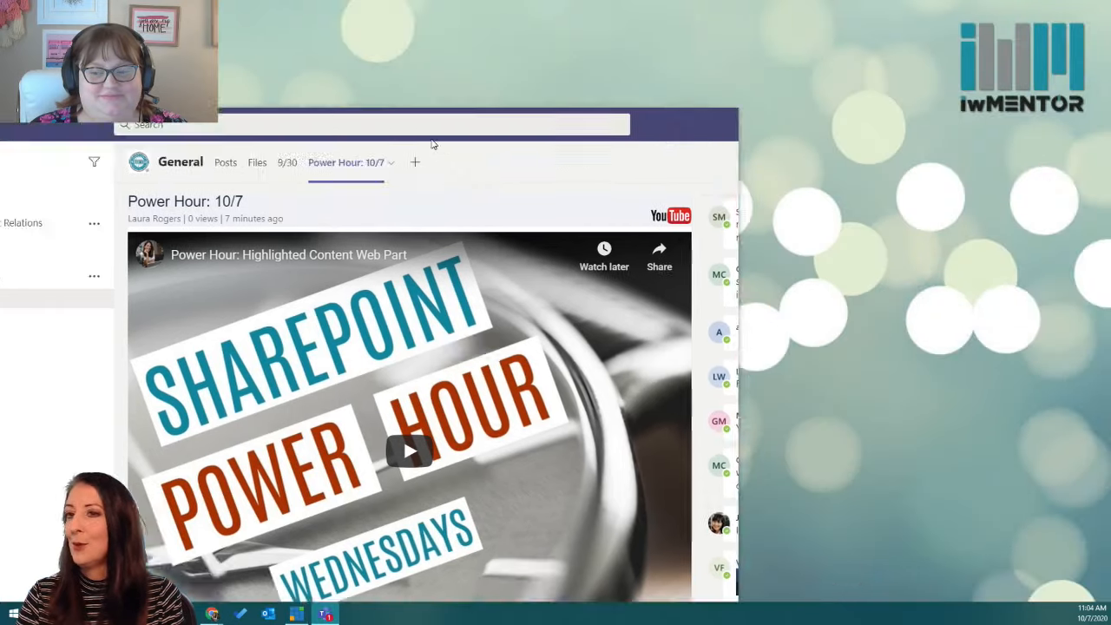
pyautogui.click(213, 614)
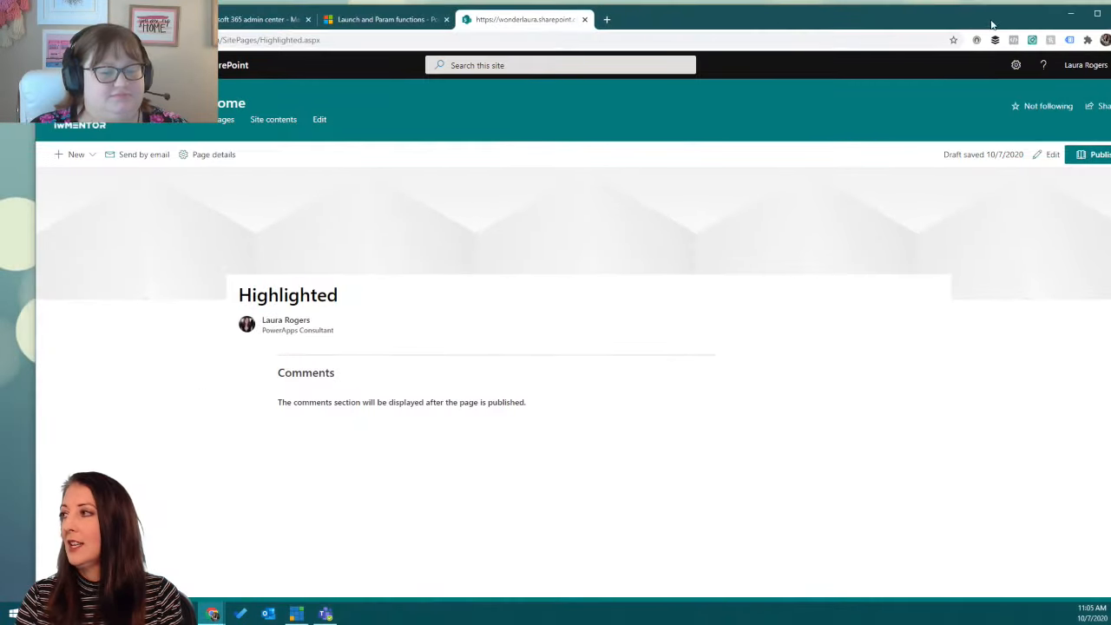
pyautogui.click(1097, 14)
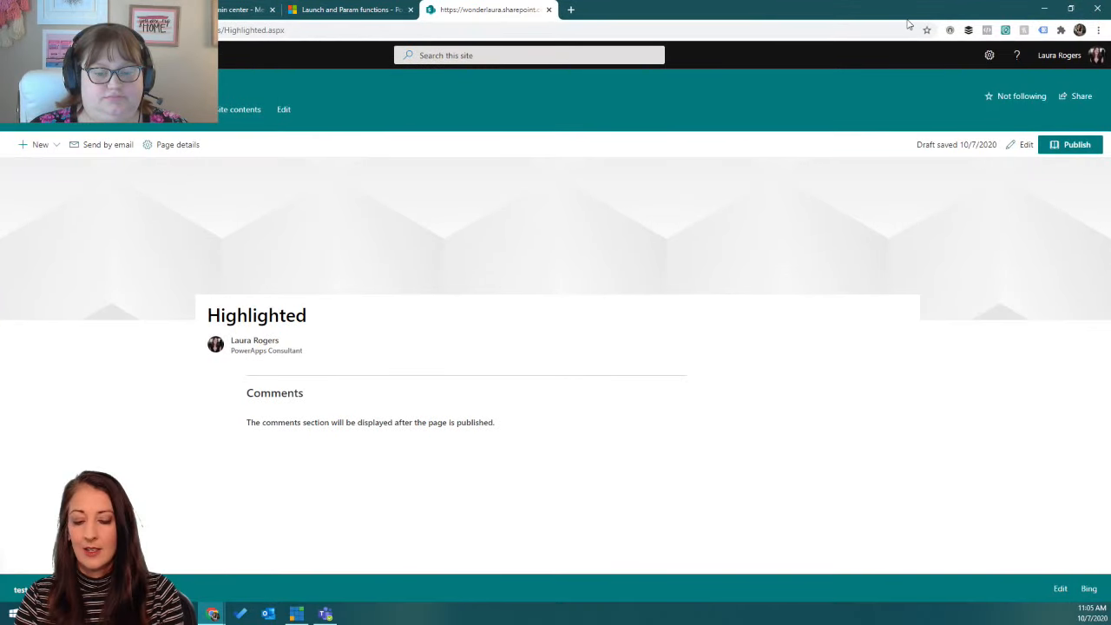
pyautogui.press('F11')
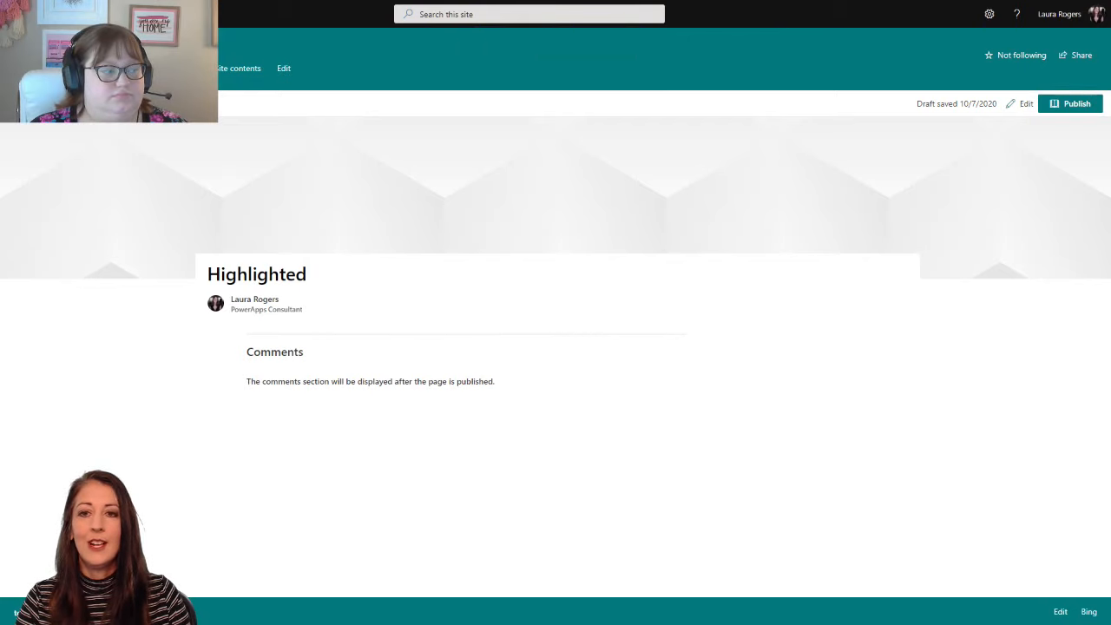
# Put the "Highlighted" page into edit mode and add a Highlighted content web part in column one.
pyautogui.click(1023, 105)
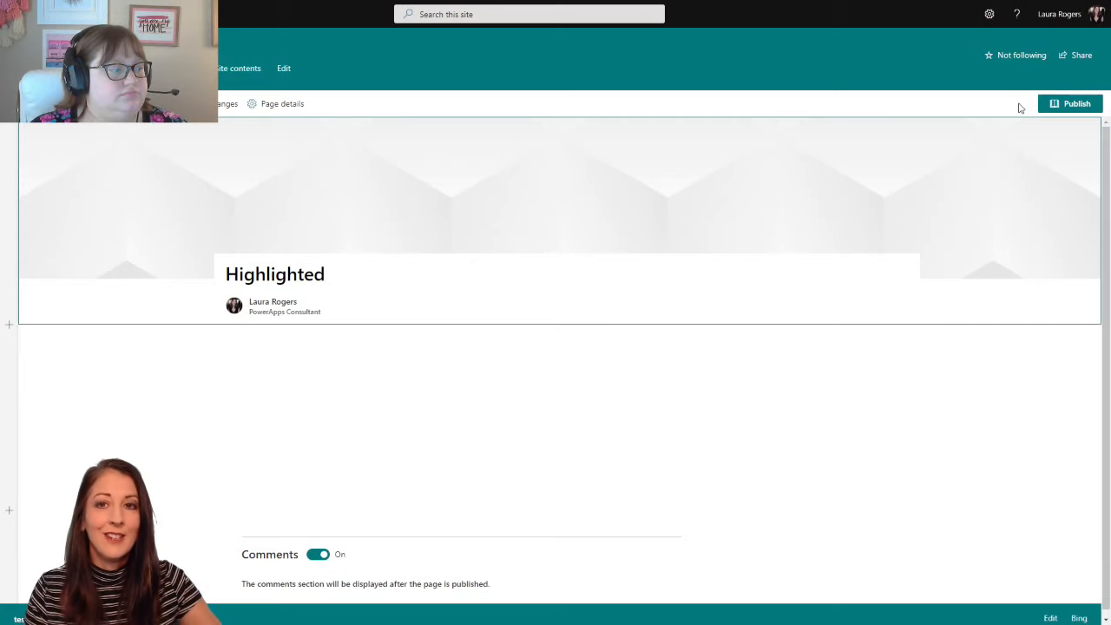
pyautogui.moveTo(526, 350)
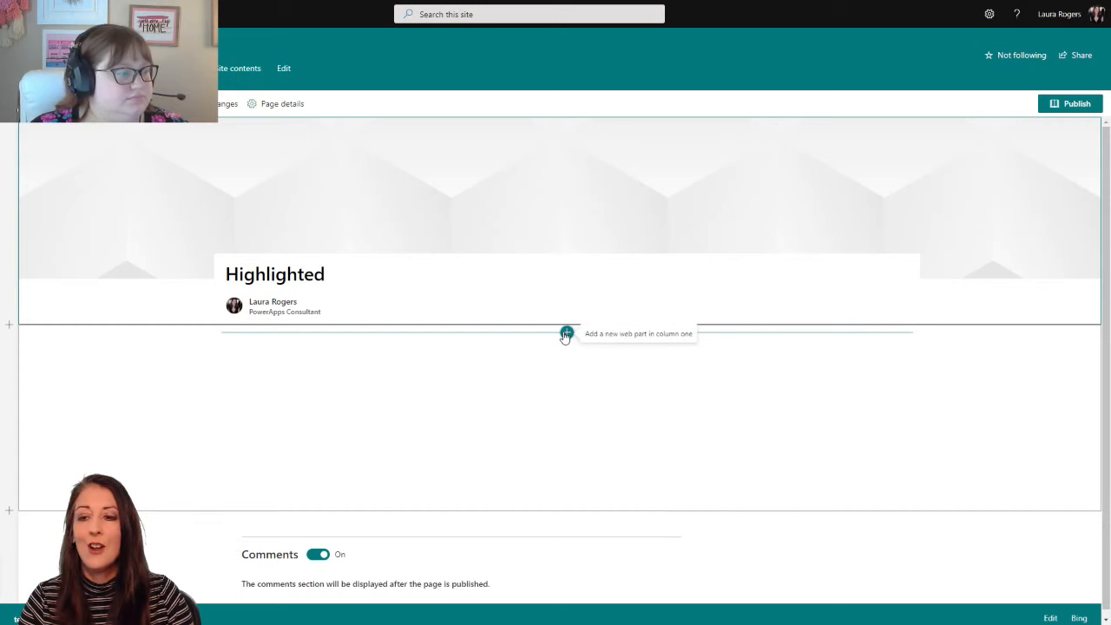
pyautogui.click(565, 335)
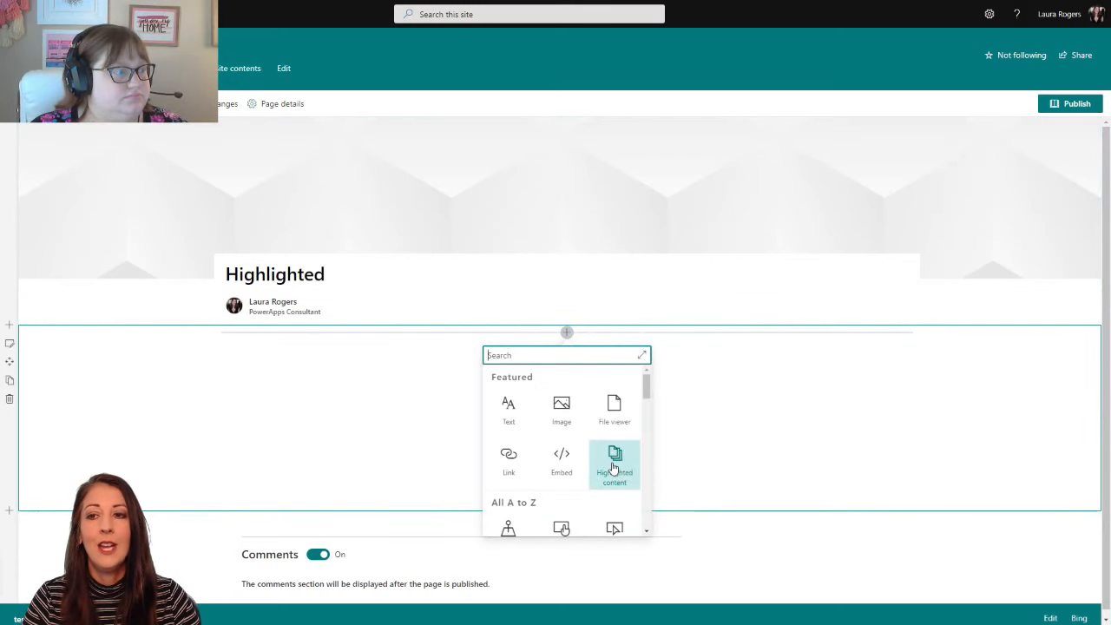
pyautogui.click(614, 471)
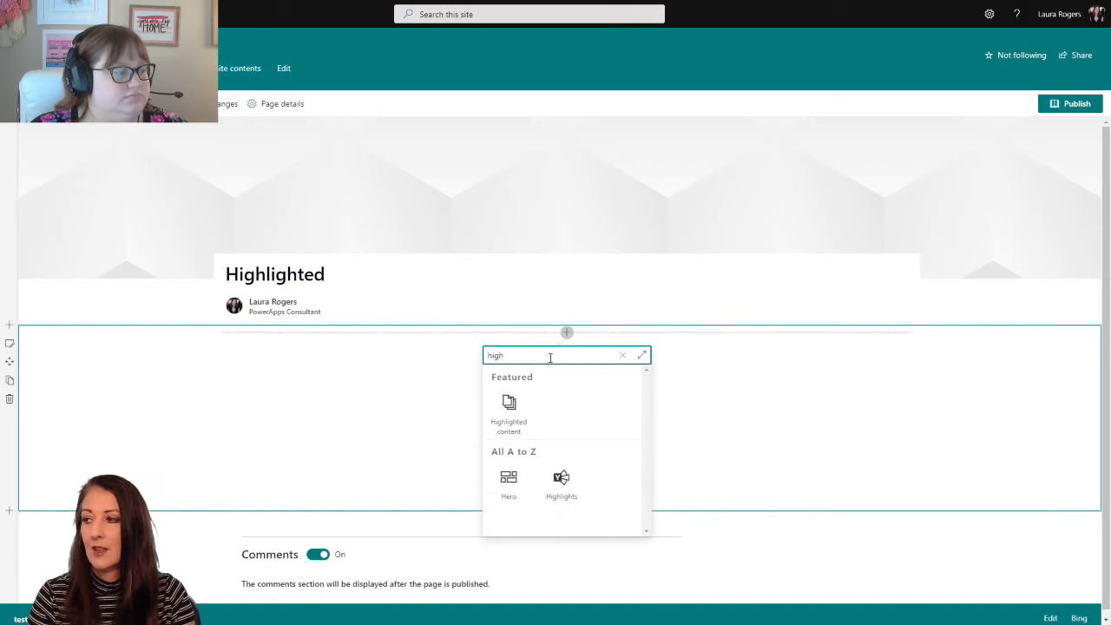
pyautogui.click(525, 399)
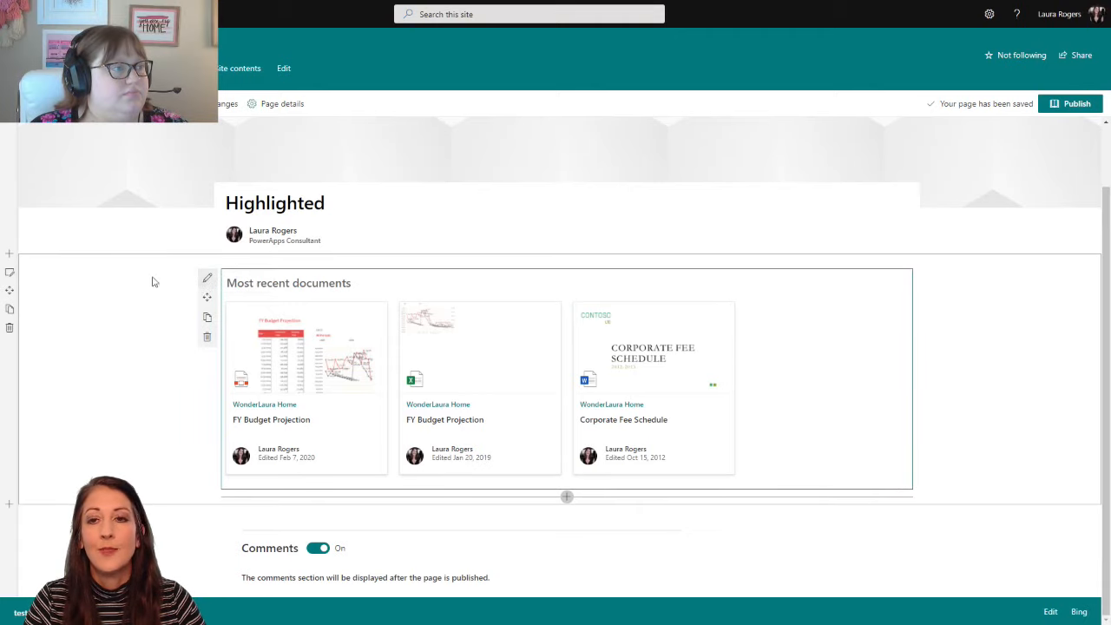
# Give the web part's section the light teal background and open the Highlighted content web part's settings.
pyautogui.click(9, 272)
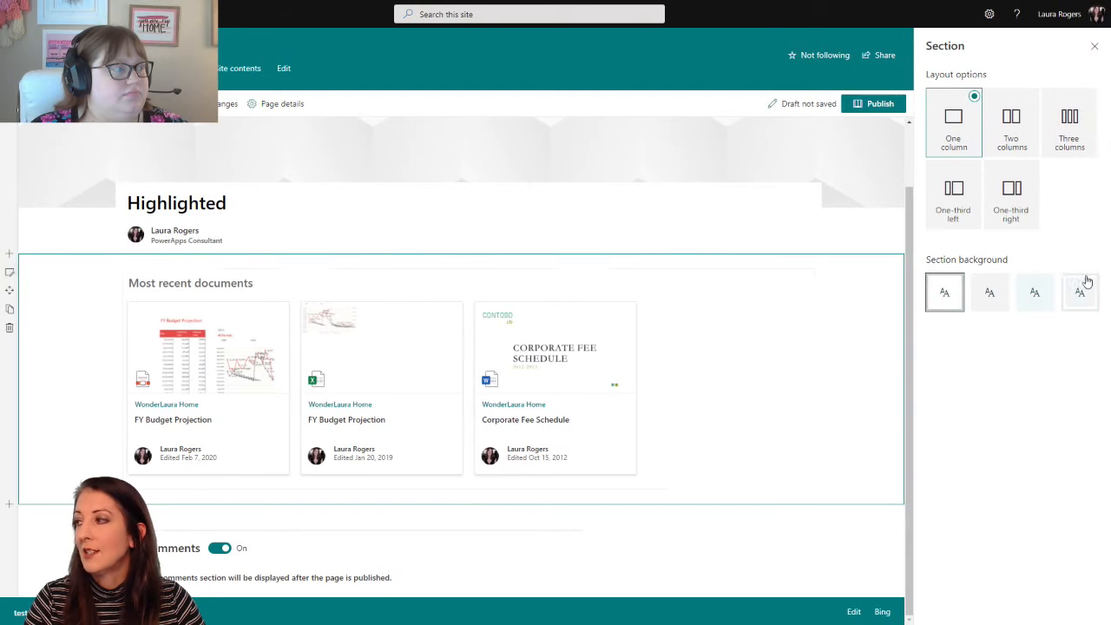
pyautogui.click(1037, 292)
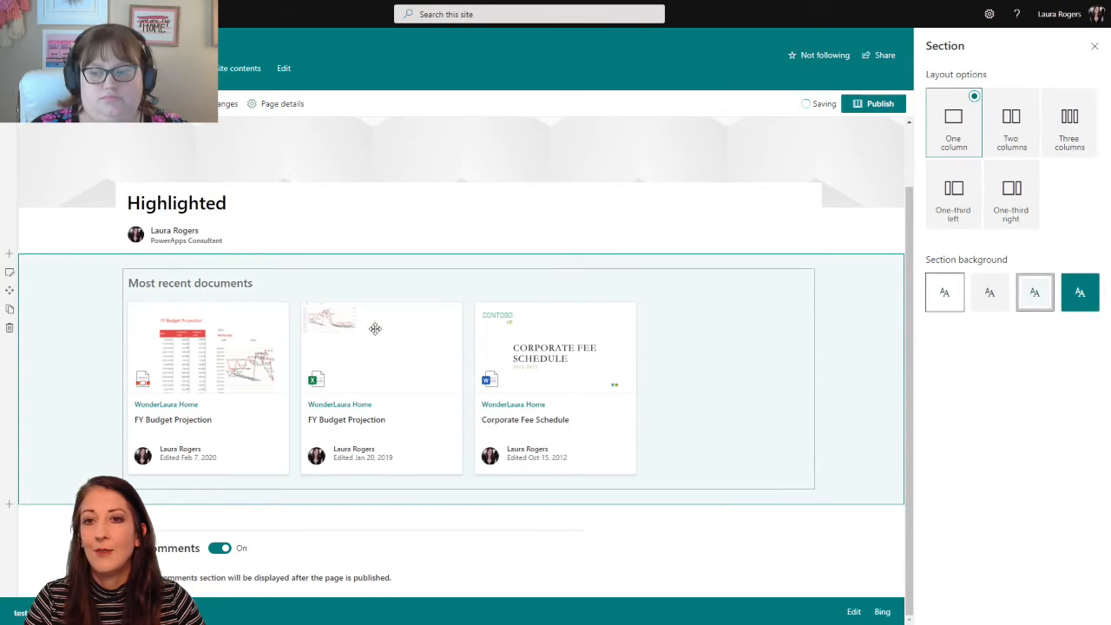
pyautogui.click(160, 283)
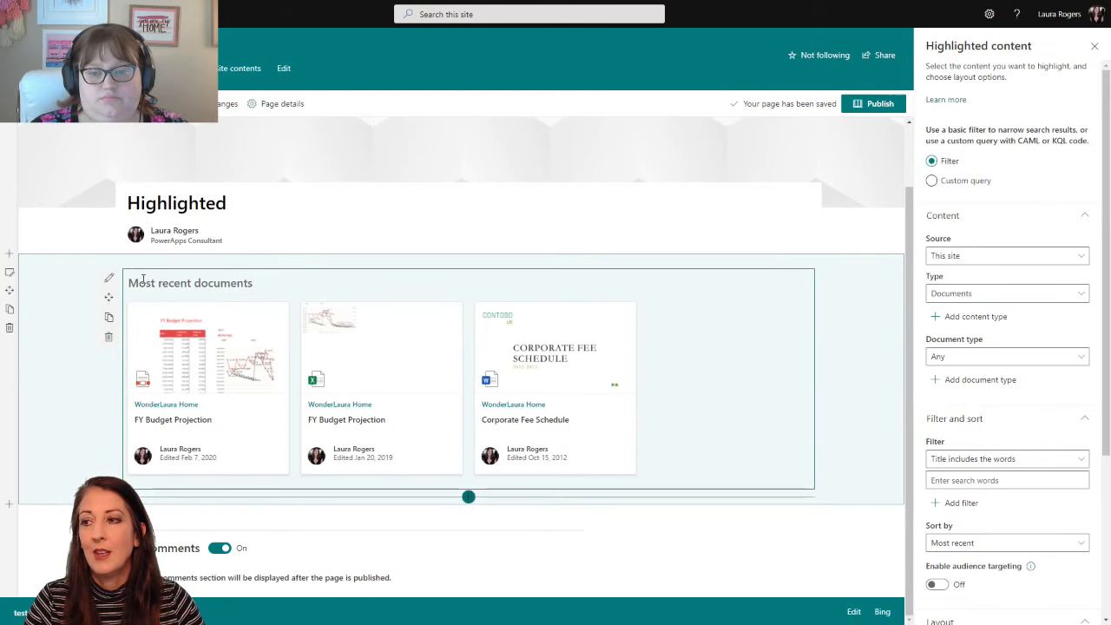
pyautogui.click(108, 277)
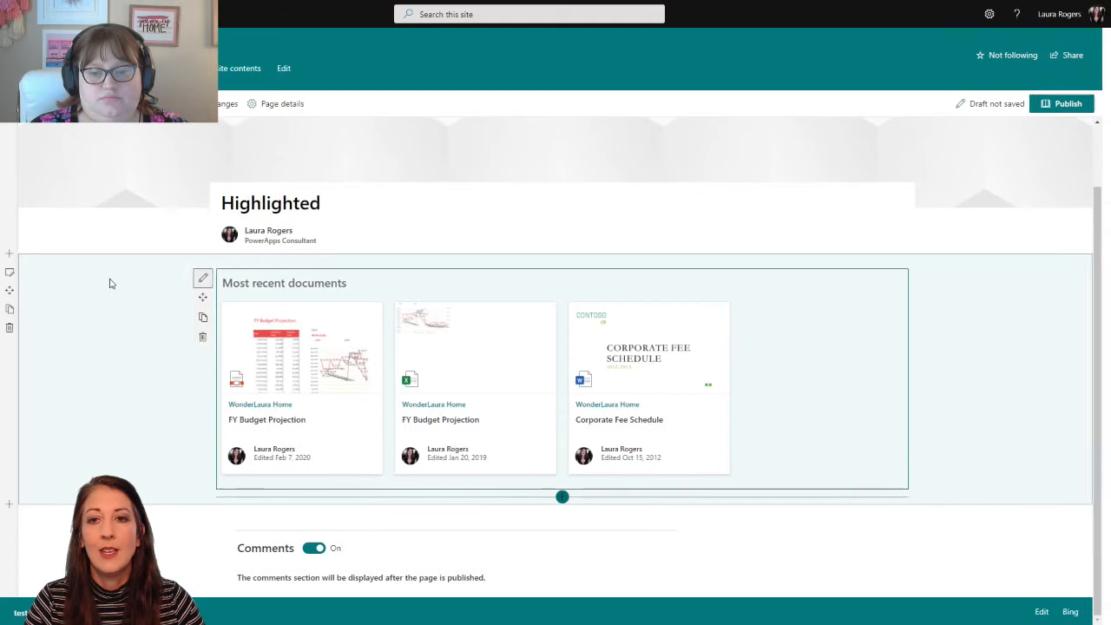
pyautogui.click(206, 279)
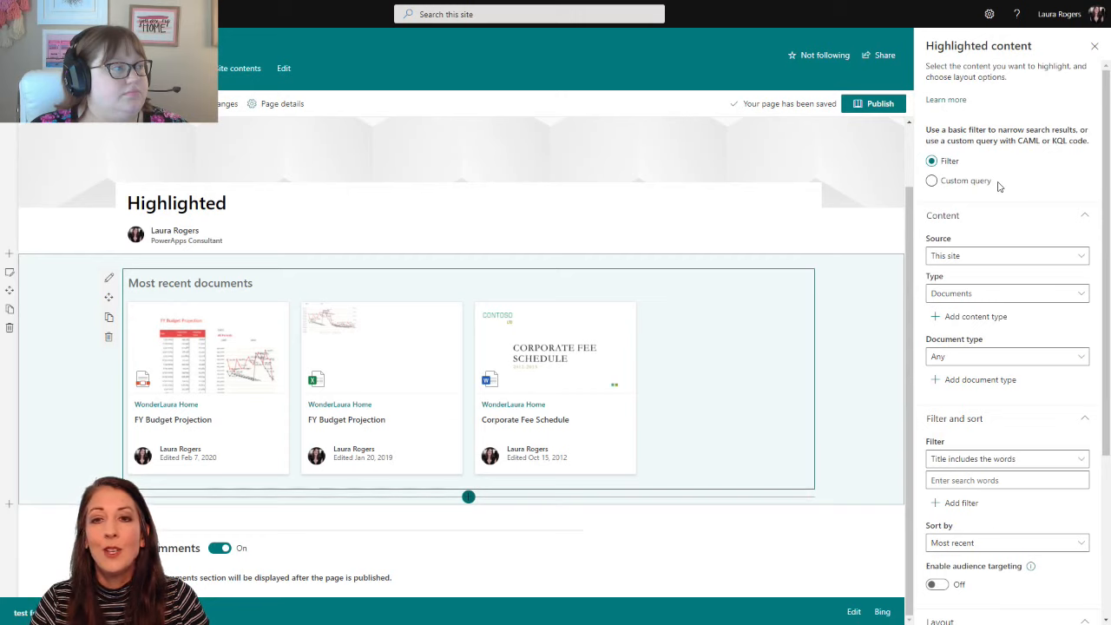
# Try "A document library on this site" as the content source, view its library choices, and switch the source to "This site collection".
pyautogui.click(980, 258)
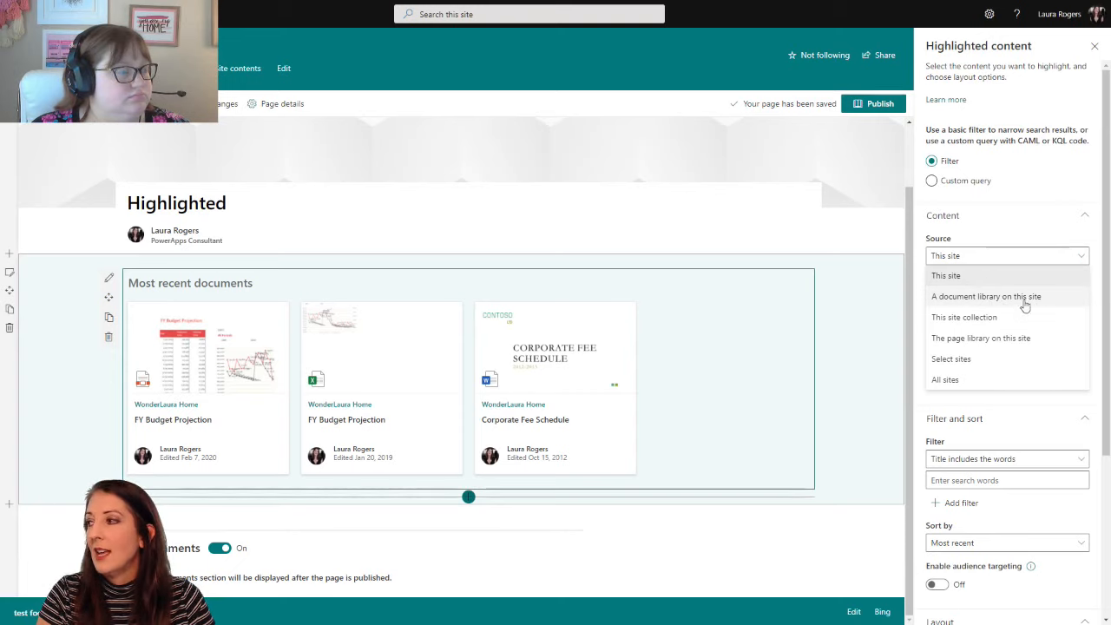
pyautogui.click(1024, 301)
pyautogui.click(969, 295)
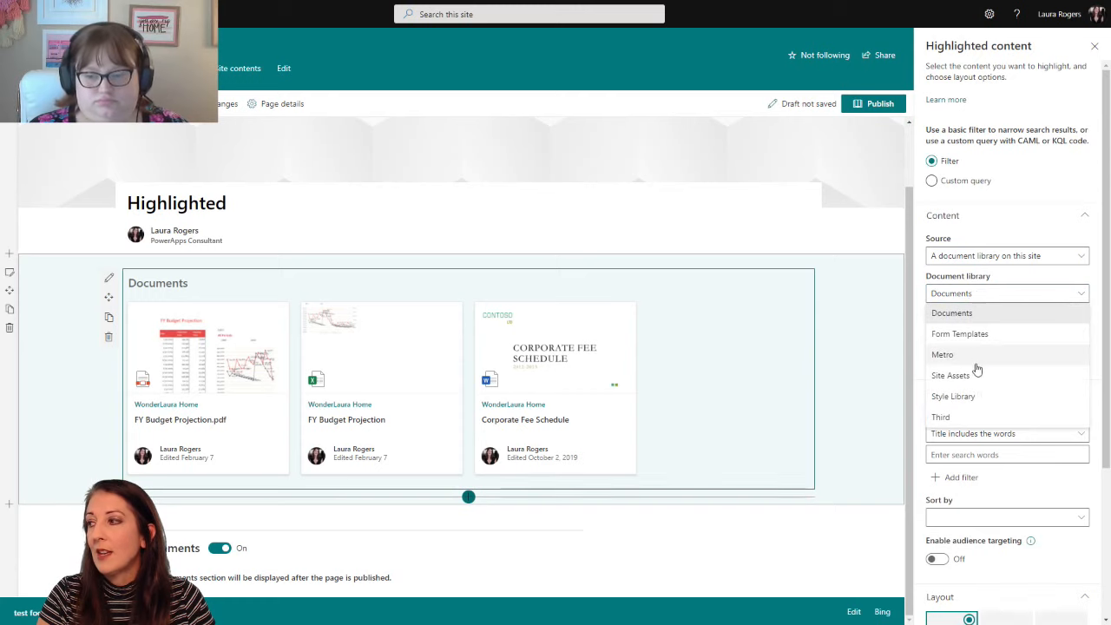
pyautogui.click(992, 256)
pyautogui.click(974, 316)
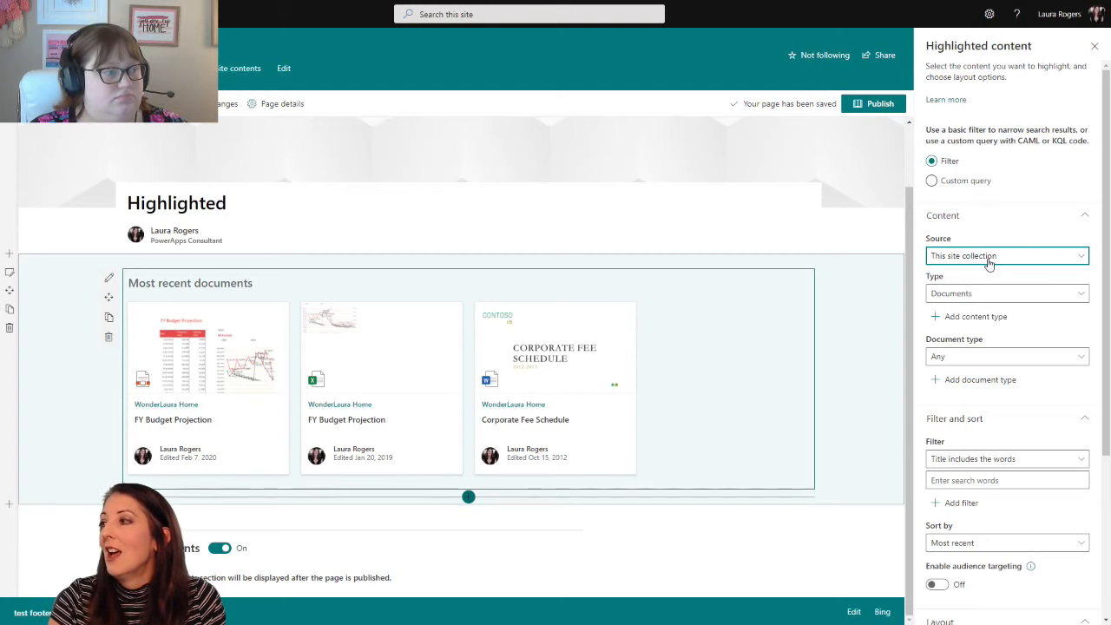
# Set the content source to "The page library on this site" and try the News type before returning to Pages.
pyautogui.click(1007, 261)
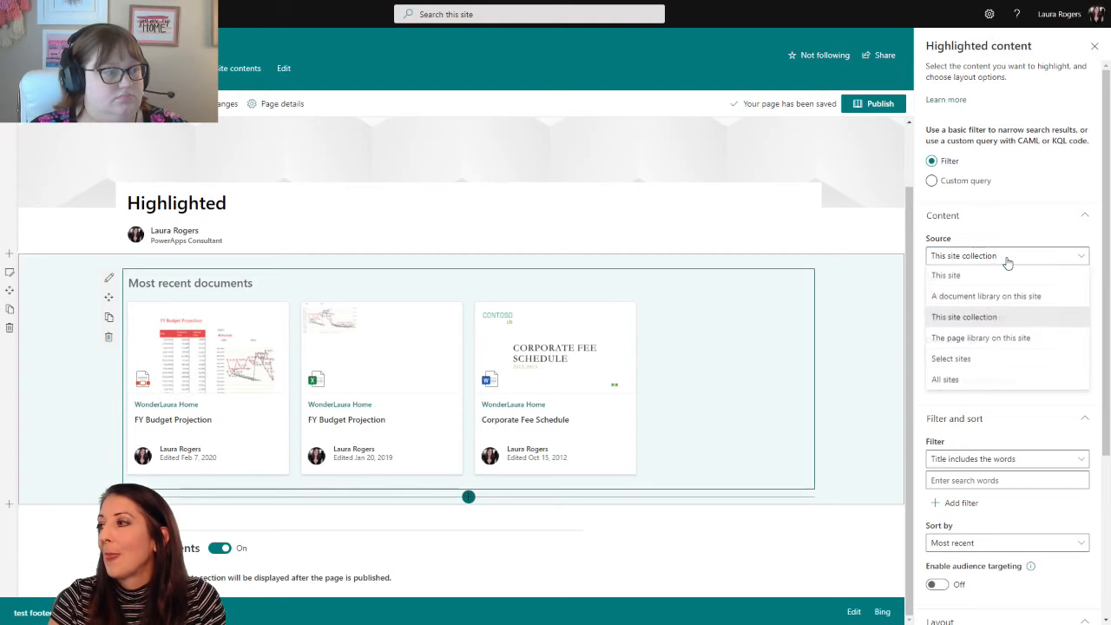
pyautogui.click(1011, 338)
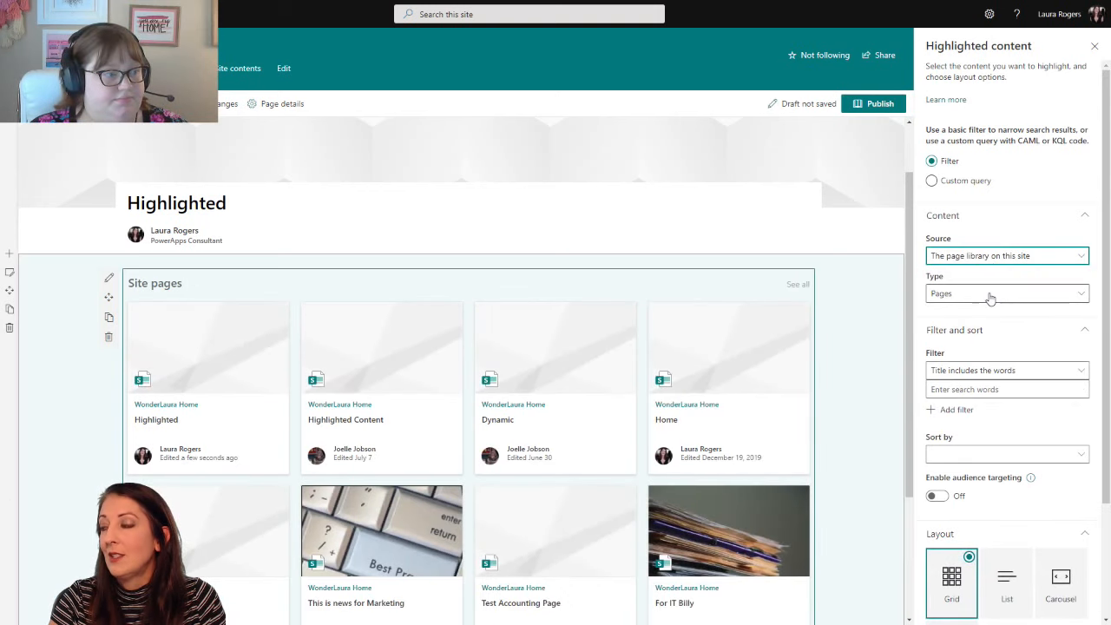
pyautogui.click(991, 297)
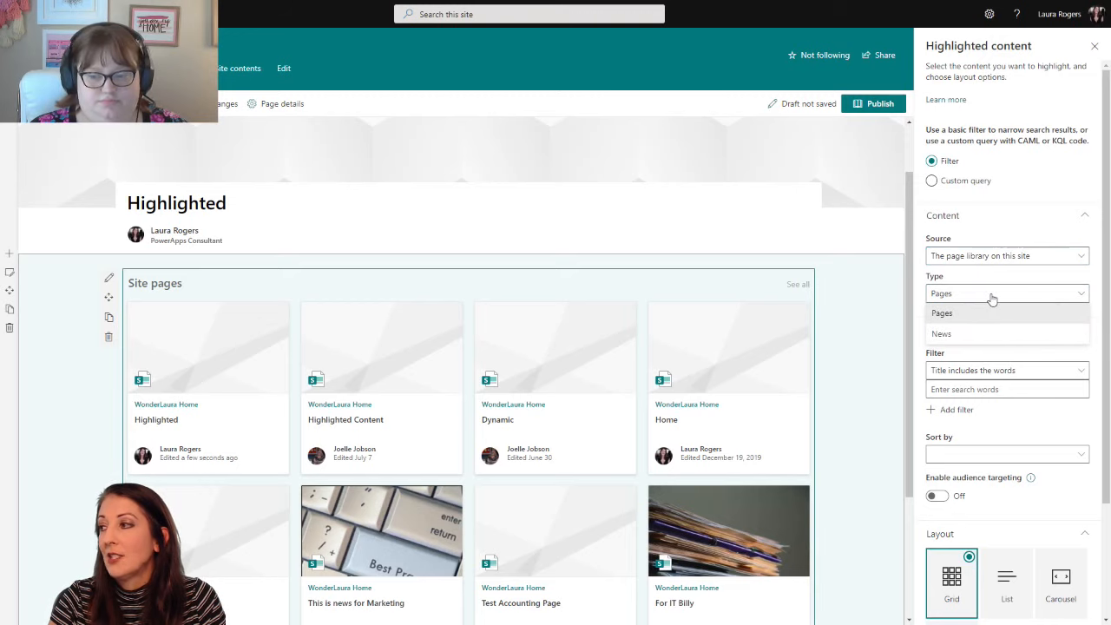
pyautogui.click(1001, 293)
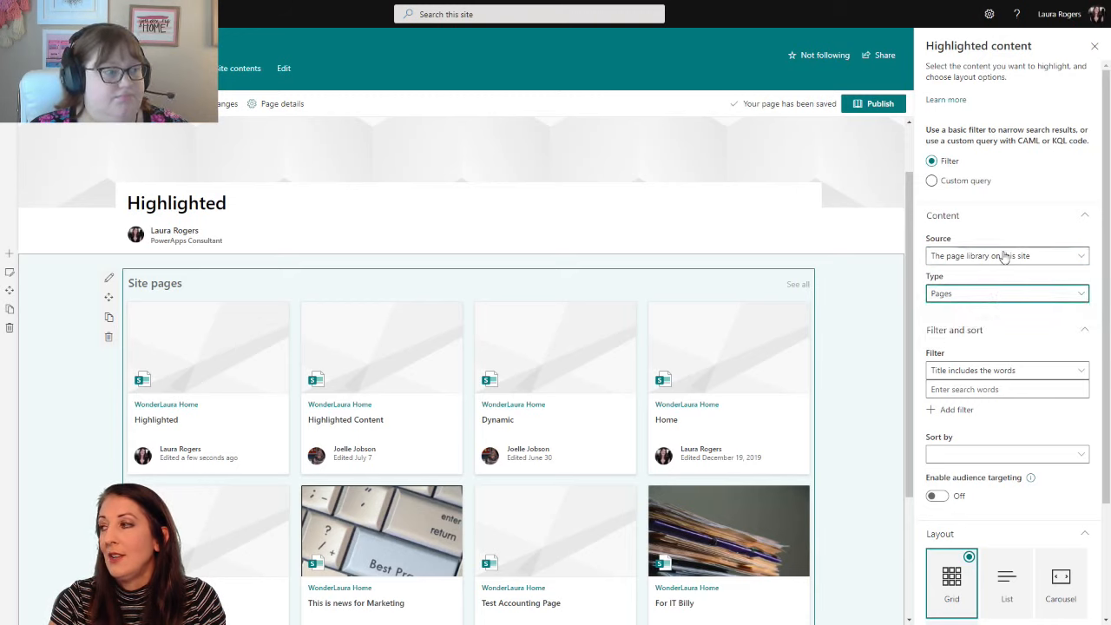
pyautogui.click(986, 294)
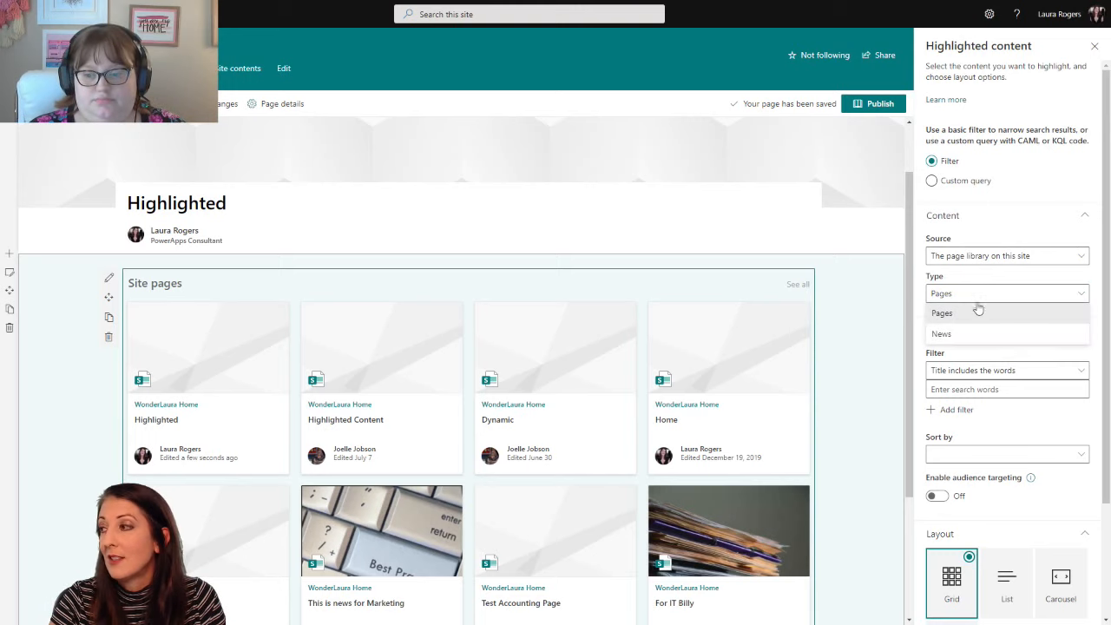
pyautogui.click(986, 335)
pyautogui.click(984, 295)
pyautogui.click(977, 314)
# Set the content source to "Select sites" and include the Modern Demo, Demo and Corporate Travel sites.
pyautogui.click(979, 256)
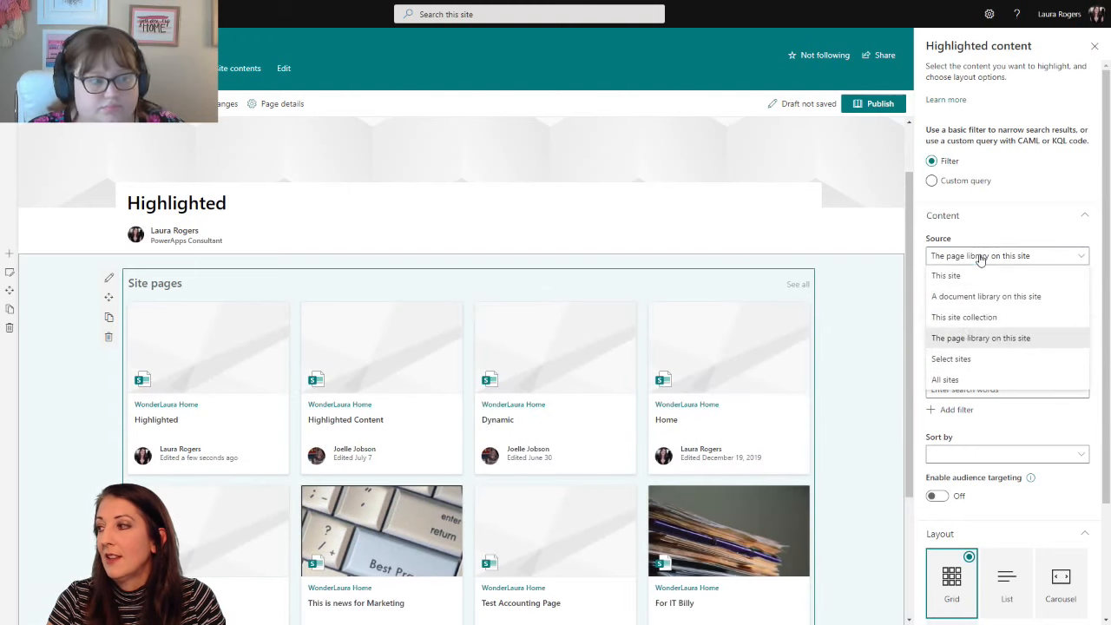
pyautogui.click(951, 358)
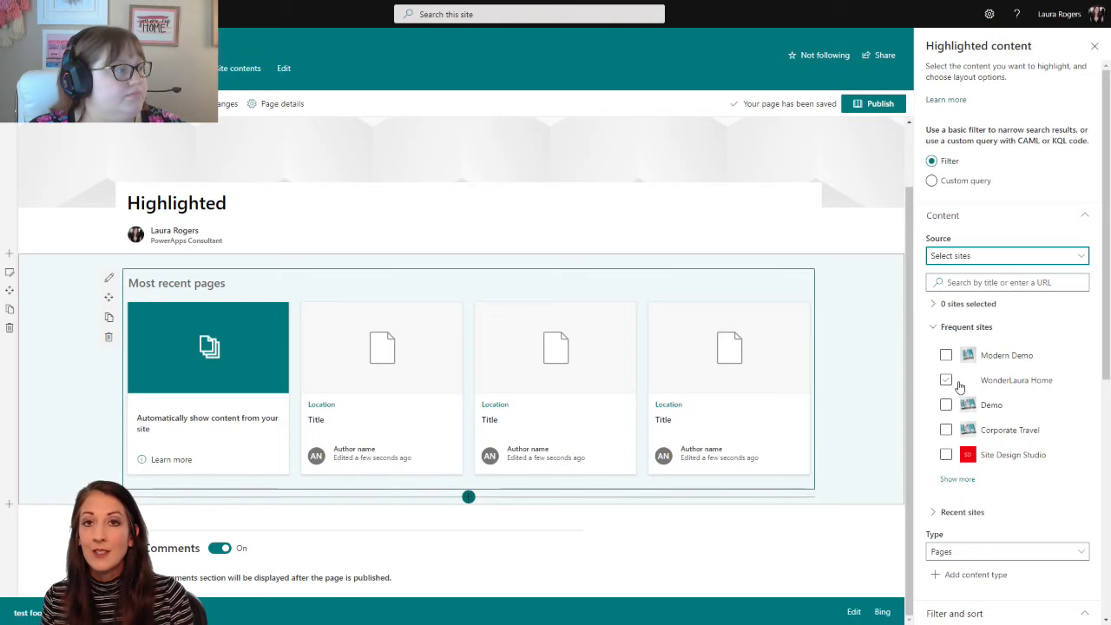
pyautogui.click(948, 354)
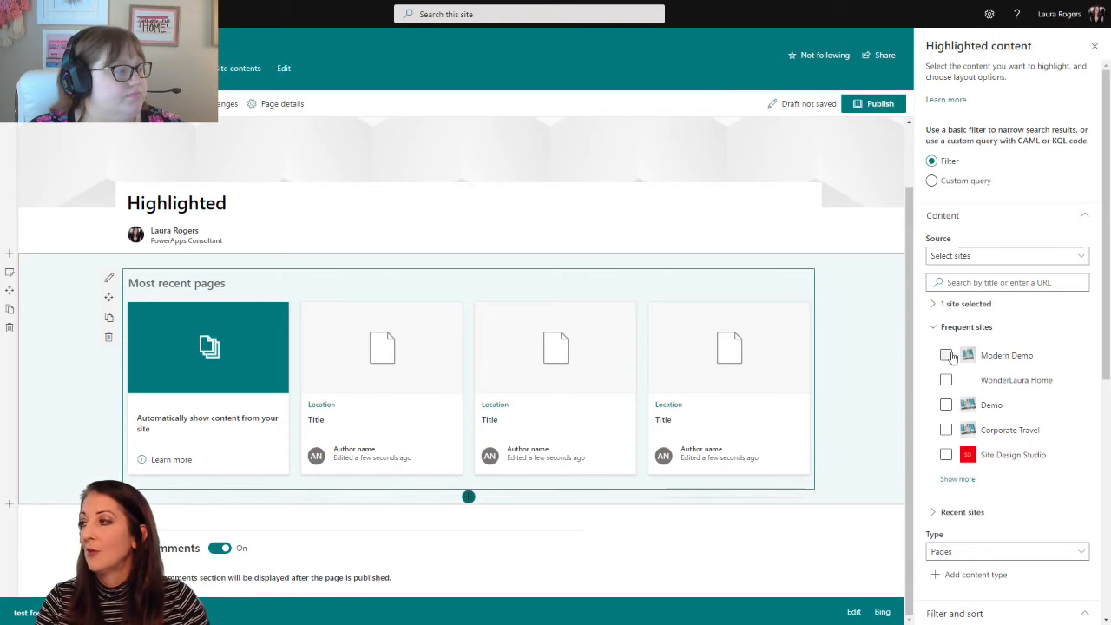
pyautogui.click(946, 404)
pyautogui.click(945, 430)
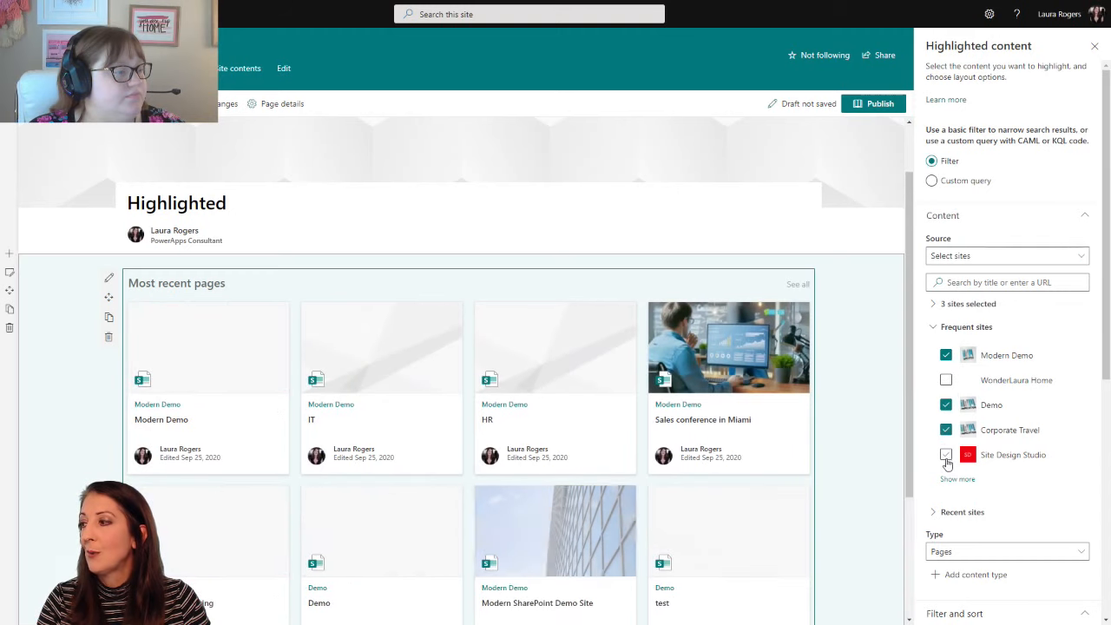
pyautogui.click(945, 455)
pyautogui.click(945, 455)
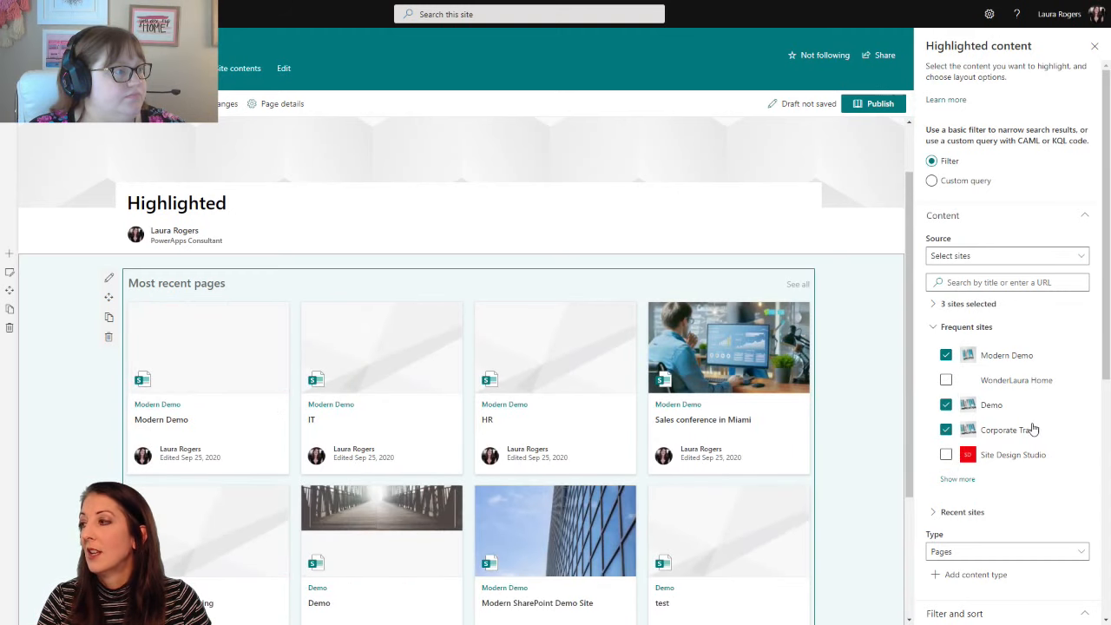
pyautogui.click(1000, 284)
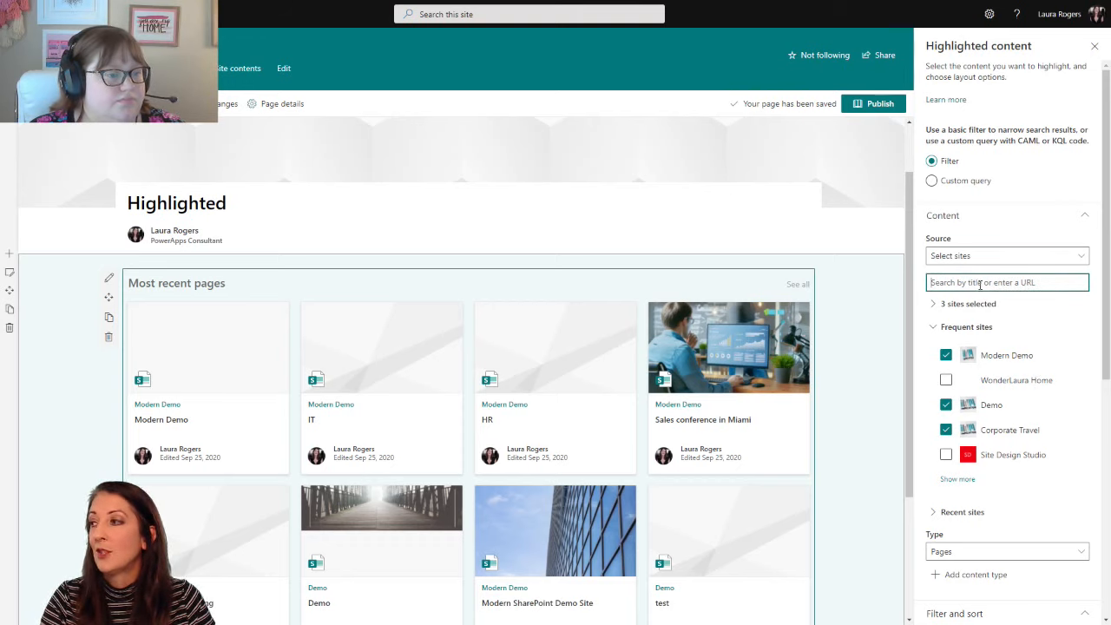
# Set the web part's content source to "All sites".
pyautogui.scroll(-2, 981, 286)
pyautogui.scroll(1, 978, 290)
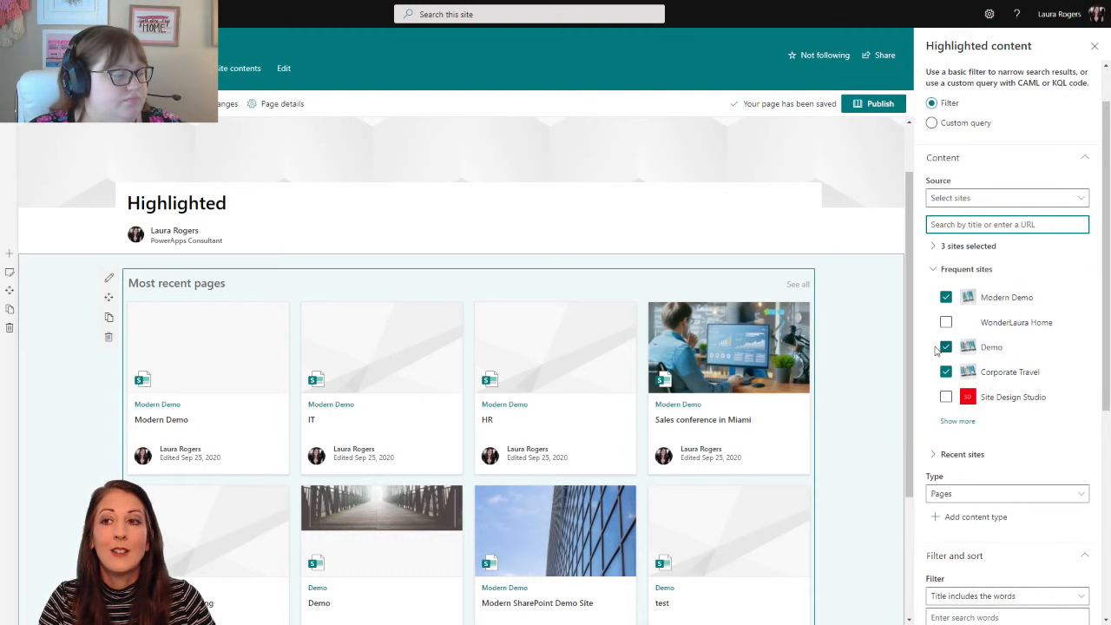
pyautogui.click(970, 207)
pyautogui.click(973, 322)
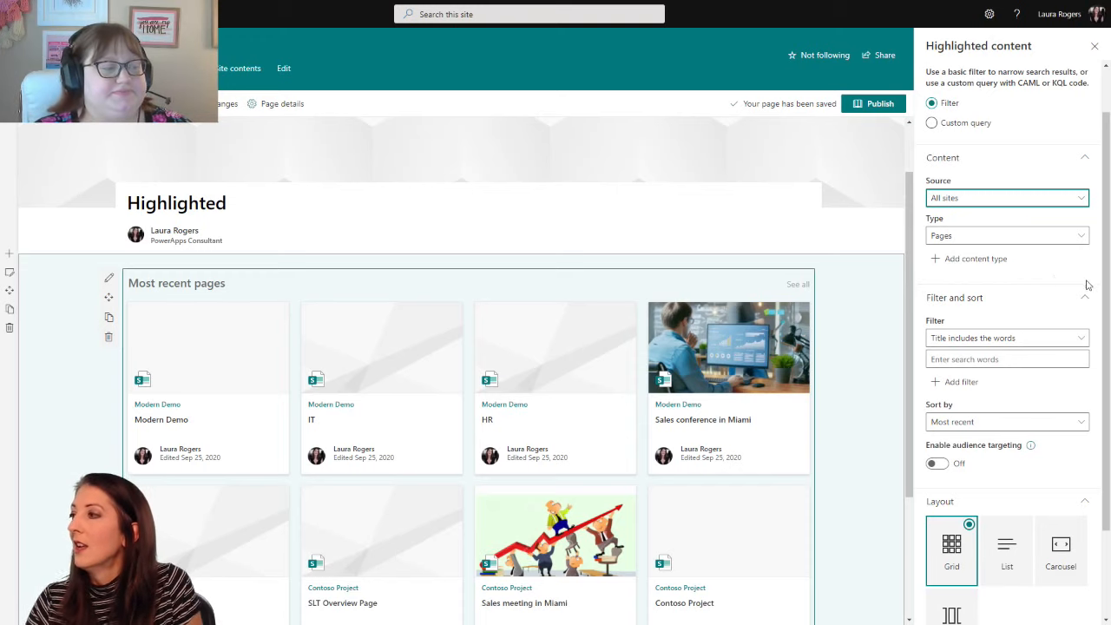
# Set the content type to Documents, limit the document type to PowerPoint, and look through the displayed files.
pyautogui.click(1009, 239)
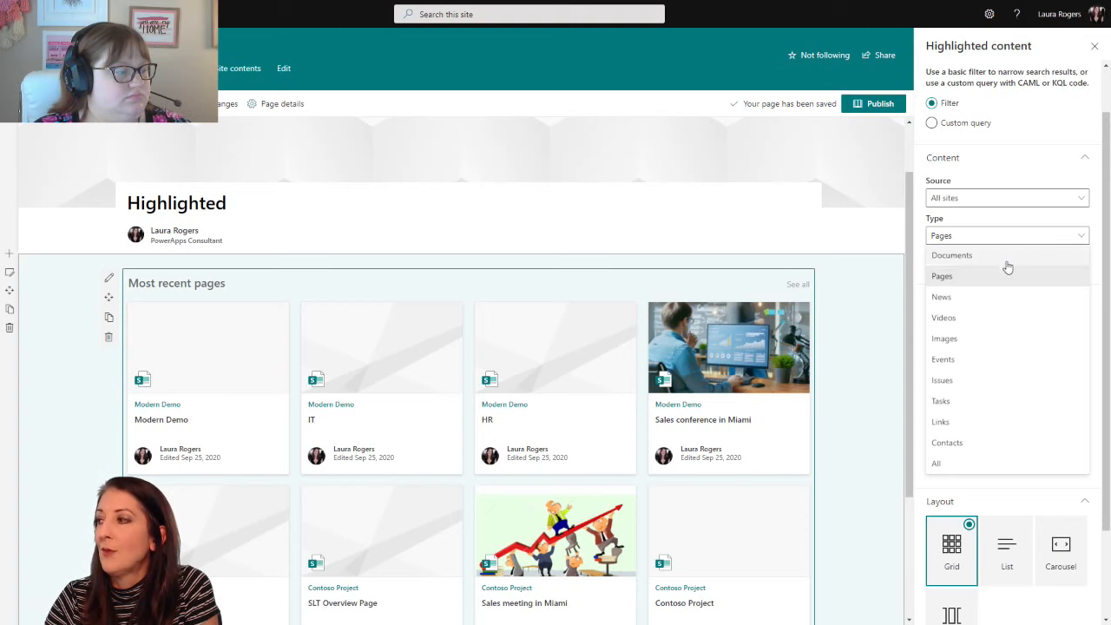
pyautogui.click(1004, 257)
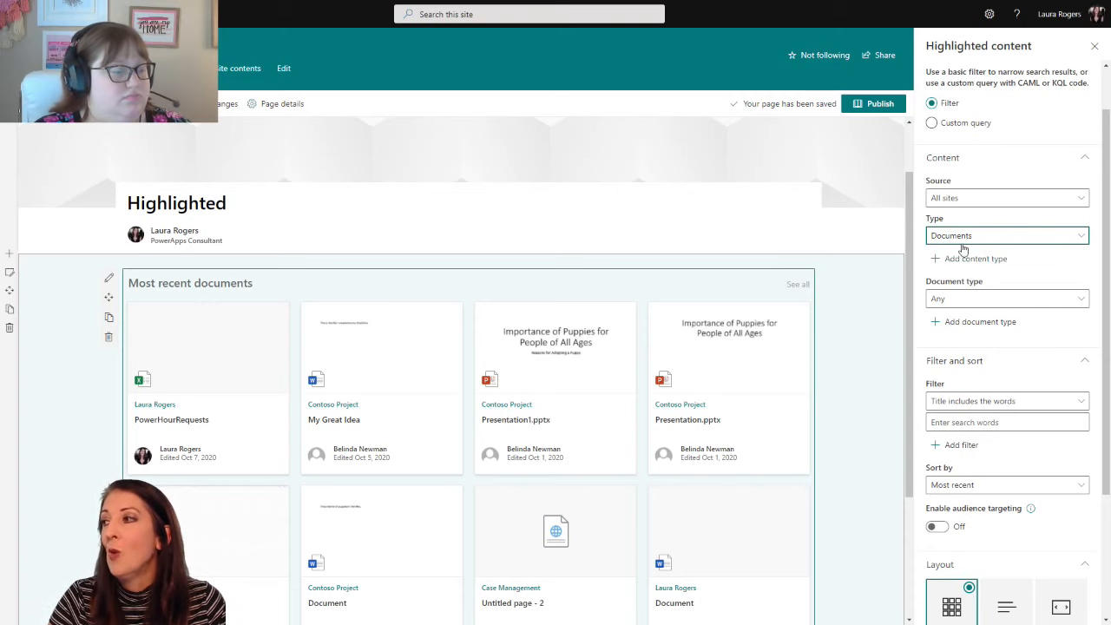
pyautogui.click(970, 300)
pyautogui.click(970, 359)
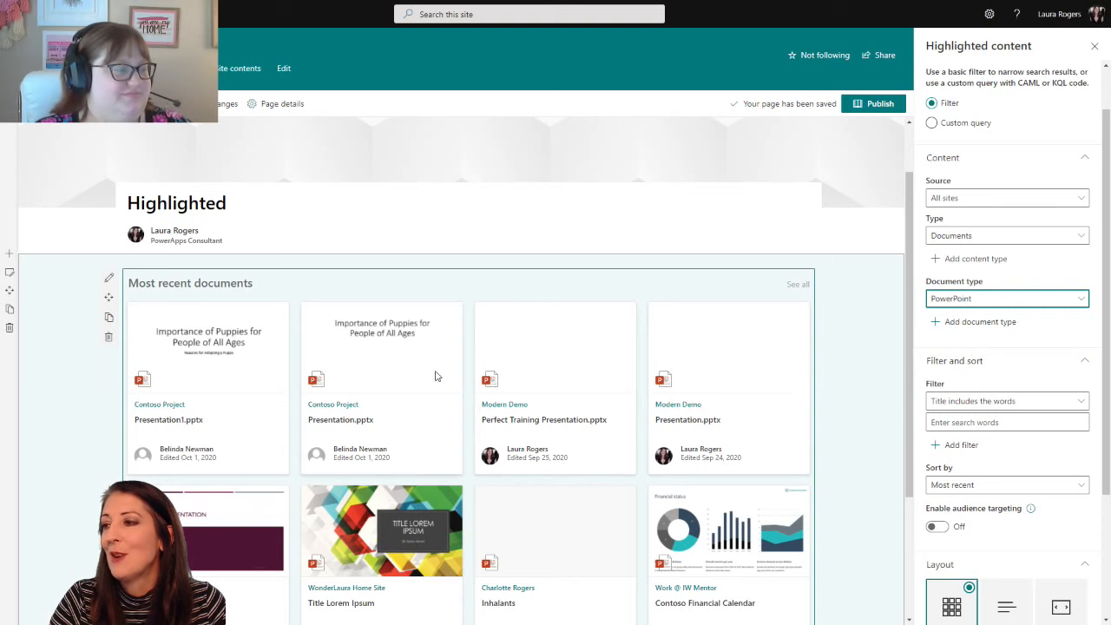
pyautogui.scroll(-1, 423, 376)
pyautogui.scroll(-2, 423, 376)
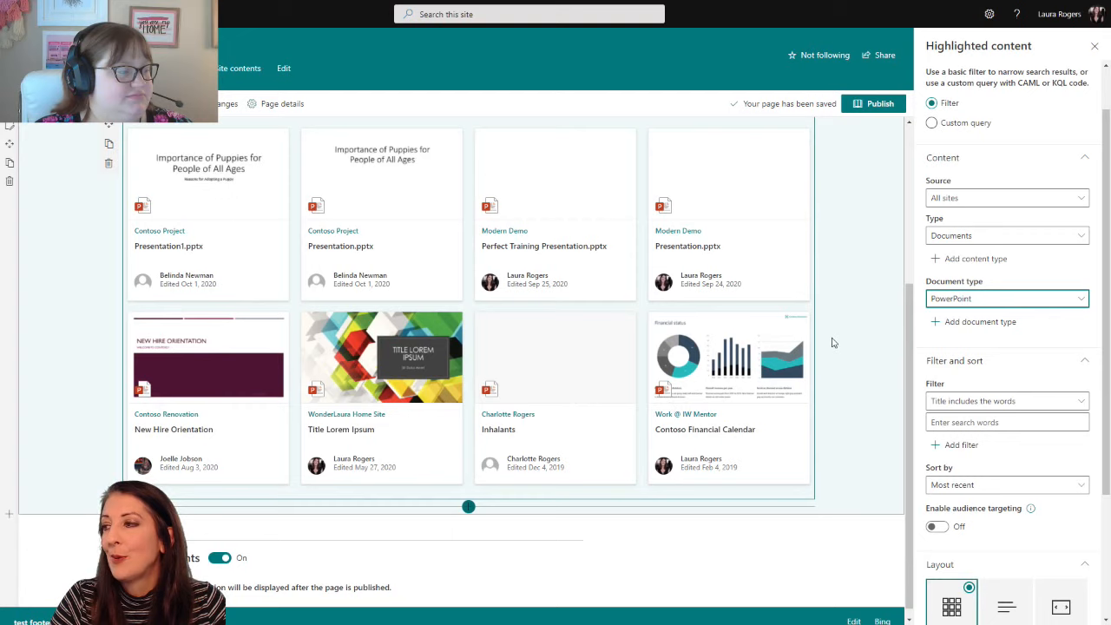
pyautogui.scroll(2, 668, 366)
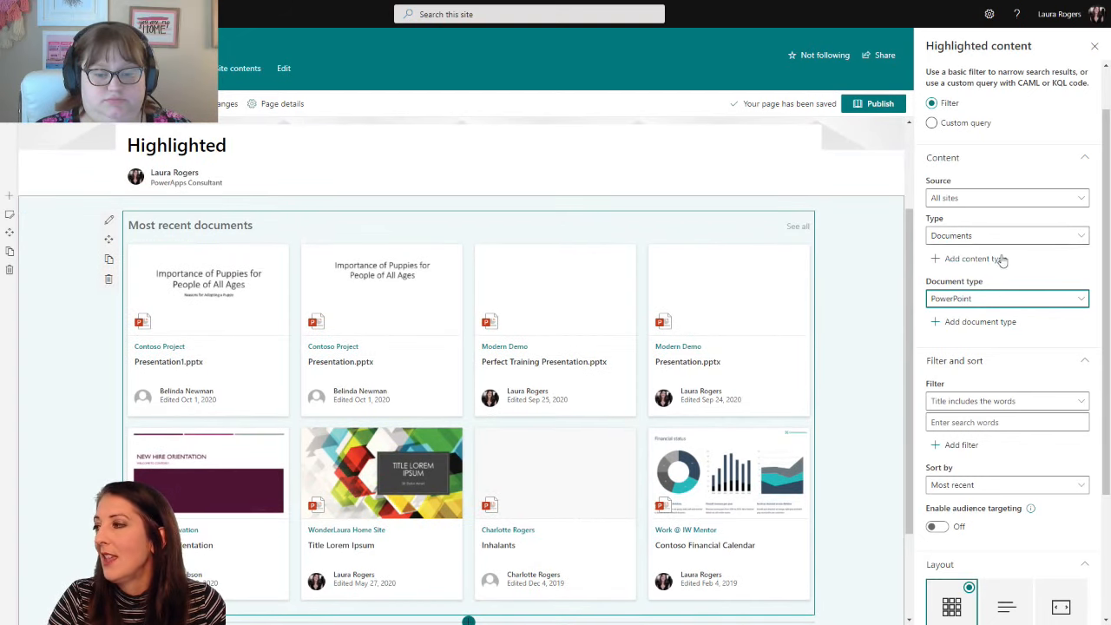
# Try Excel as the document type, and finally limit the displayed documents to PDF.
pyautogui.click(999, 303)
pyautogui.click(985, 341)
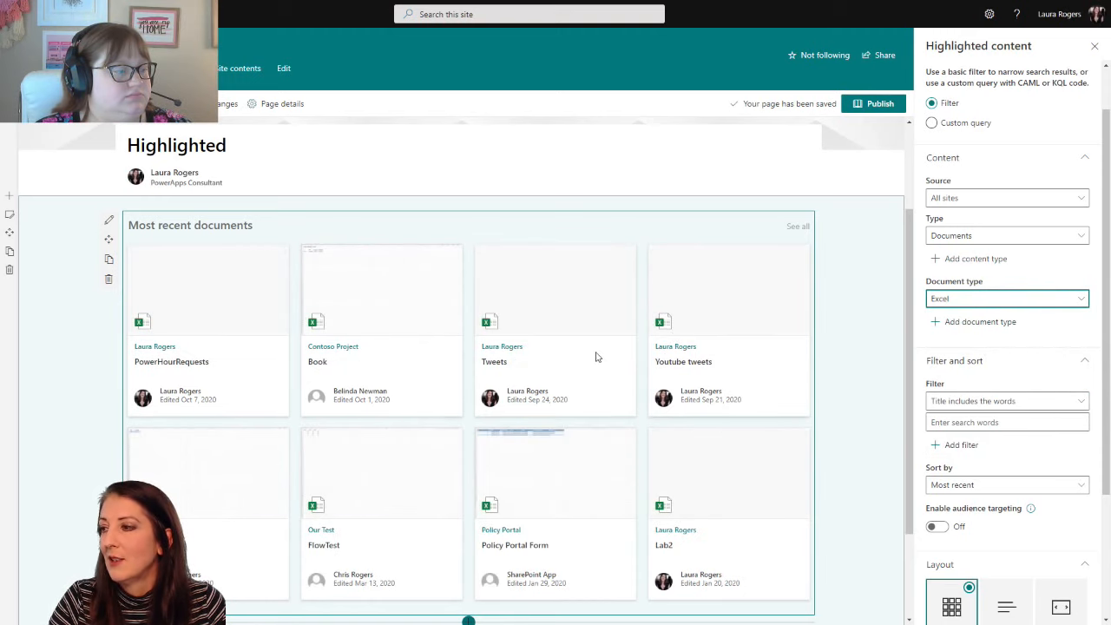
pyautogui.click(1008, 300)
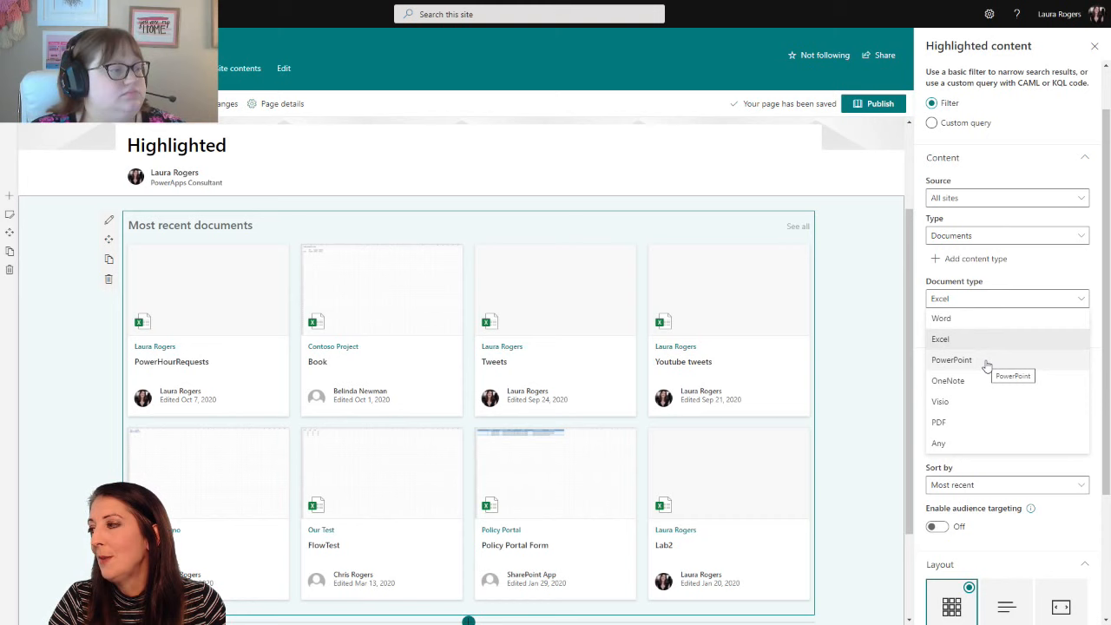
pyautogui.click(981, 431)
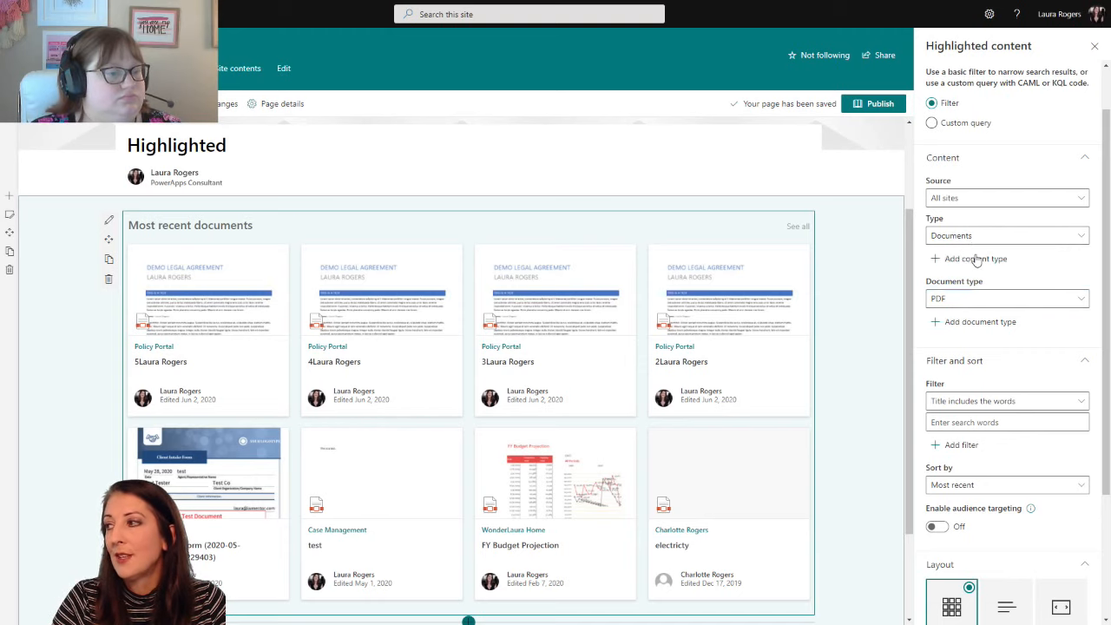
# Add Pages as a second content type alongside Documents.
pyautogui.click(976, 259)
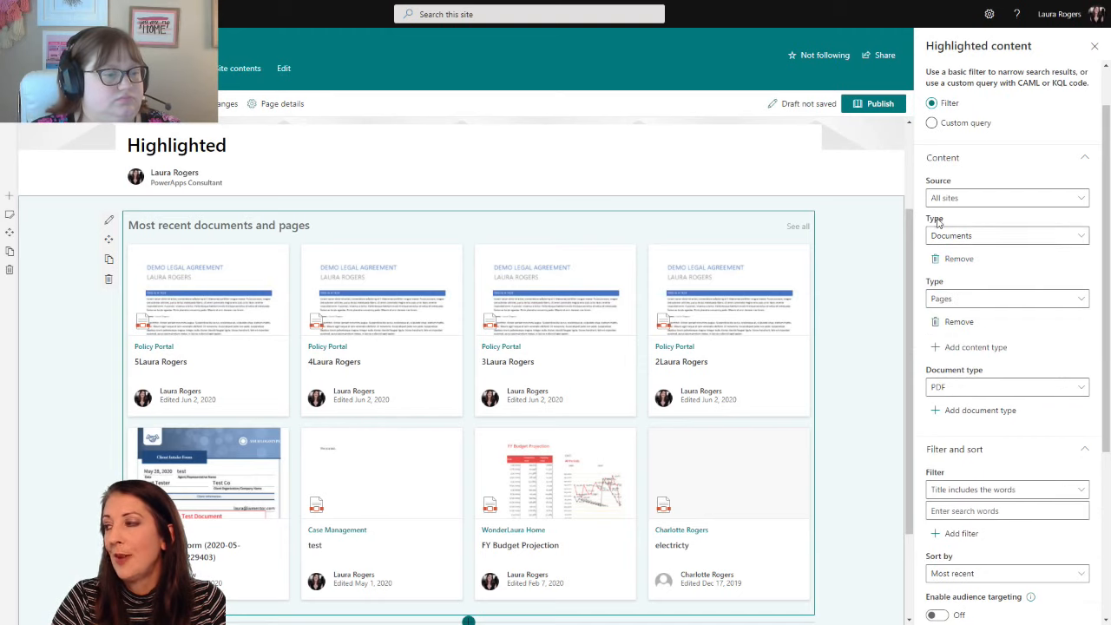
pyautogui.click(979, 300)
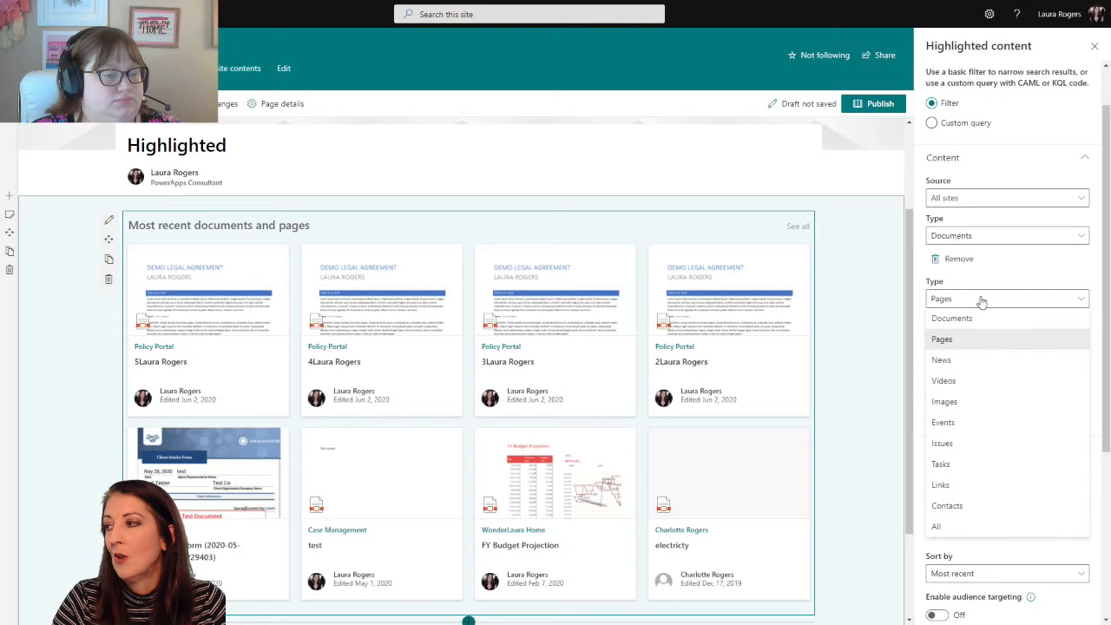
pyautogui.click(1012, 301)
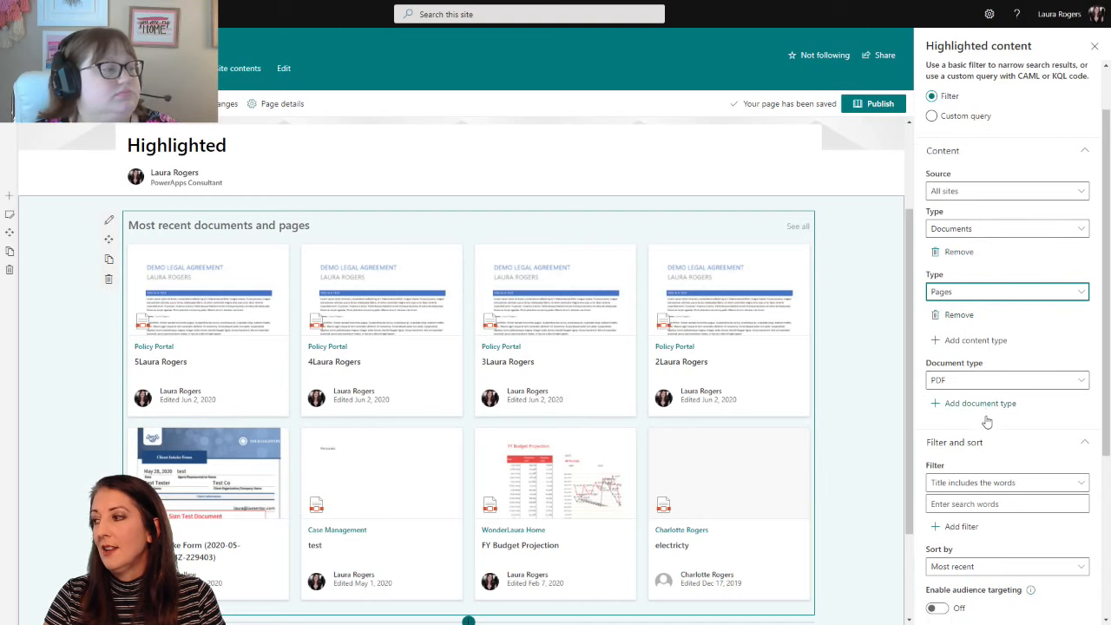
# Add Word as a second document type alongside PDF.
pyautogui.scroll(-1, 985, 330)
pyautogui.scroll(-2, 981, 208)
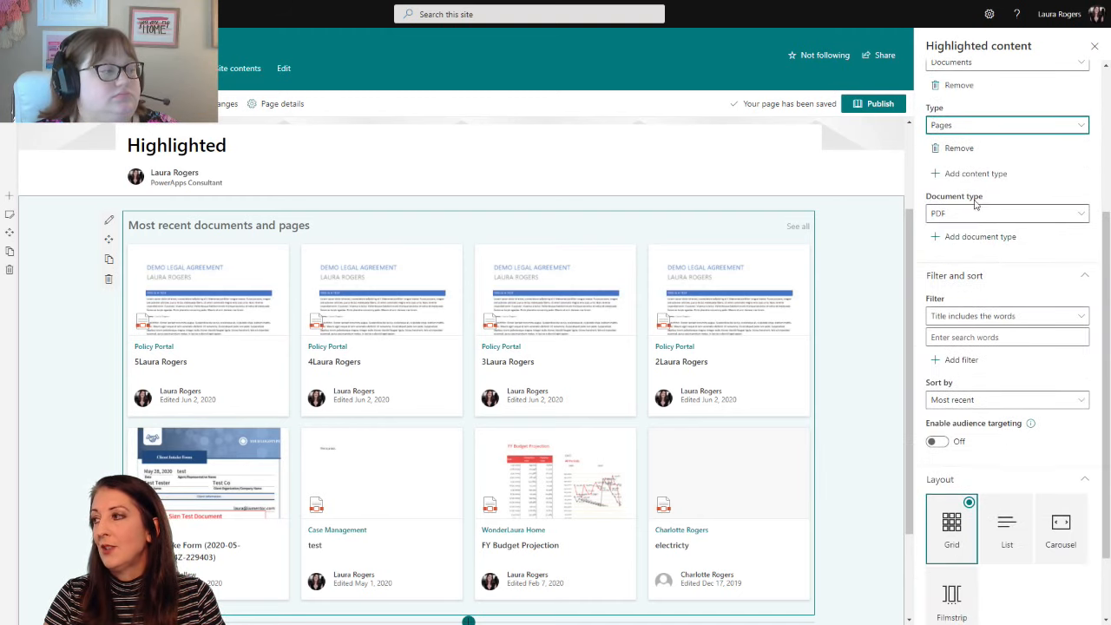
pyautogui.click(970, 237)
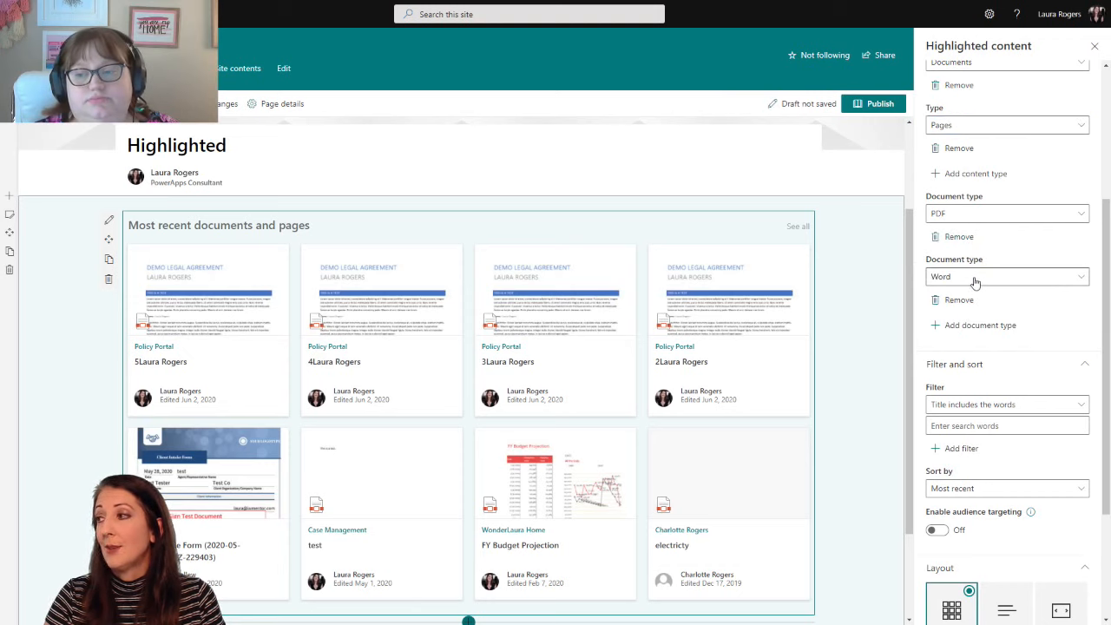
pyautogui.click(975, 277)
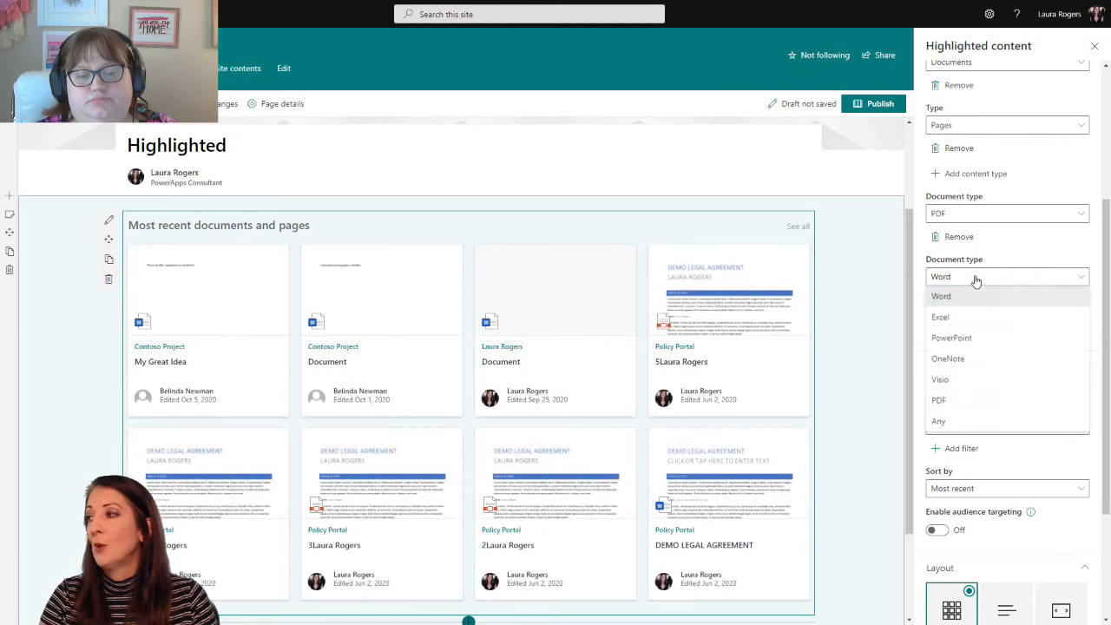
pyautogui.click(975, 277)
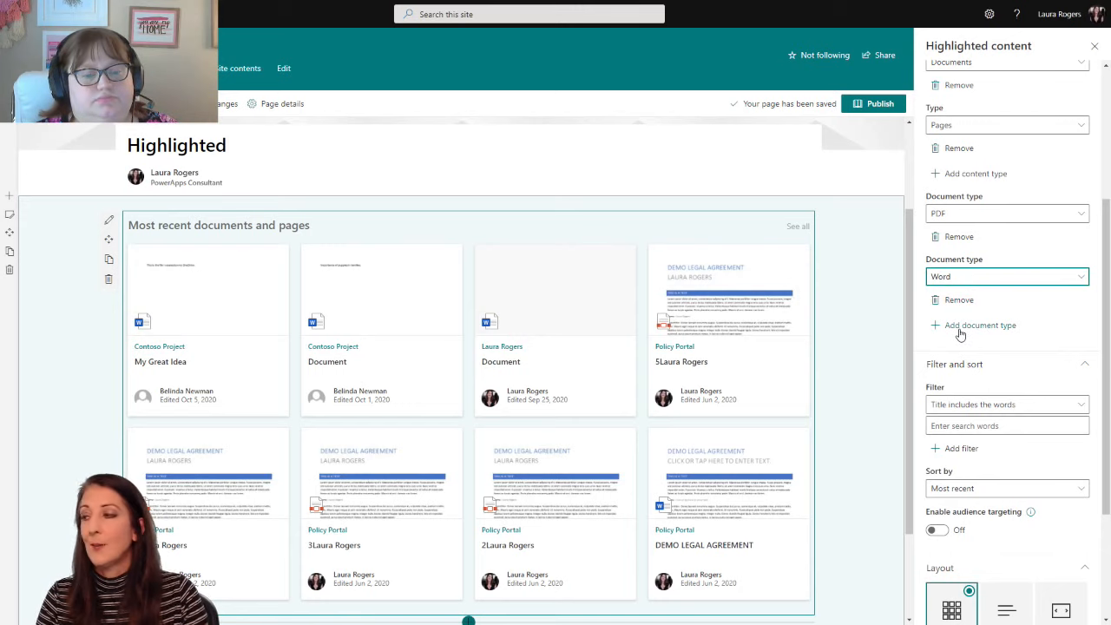
# Set the web part to show up to 20 items at a time and switch its layout to List.
pyautogui.scroll(3, 1003, 232)
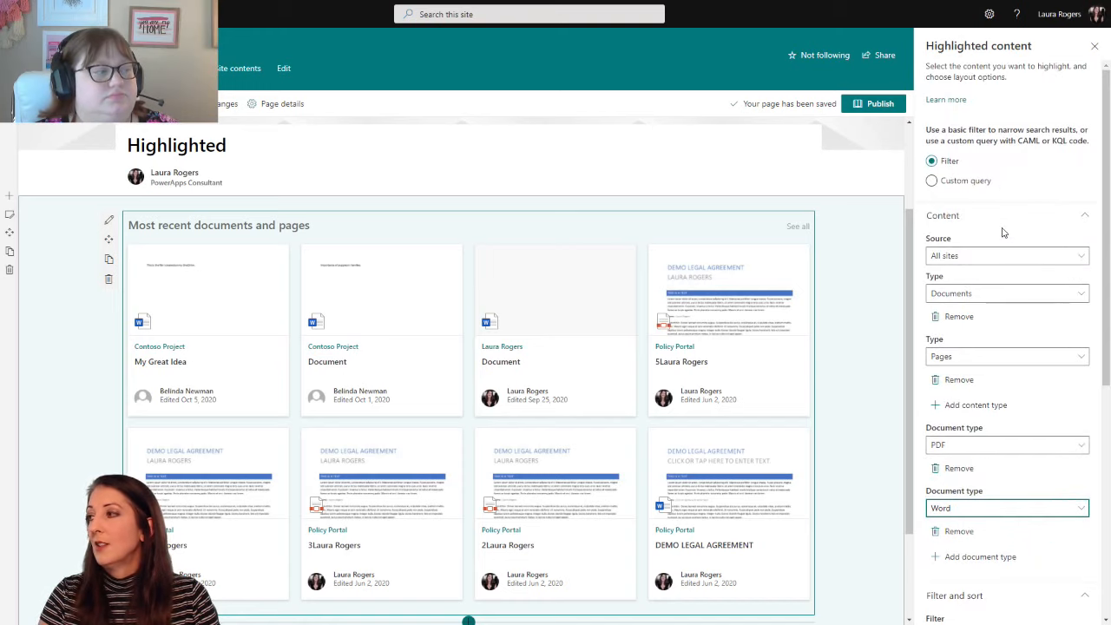
pyautogui.scroll(-2, 1003, 232)
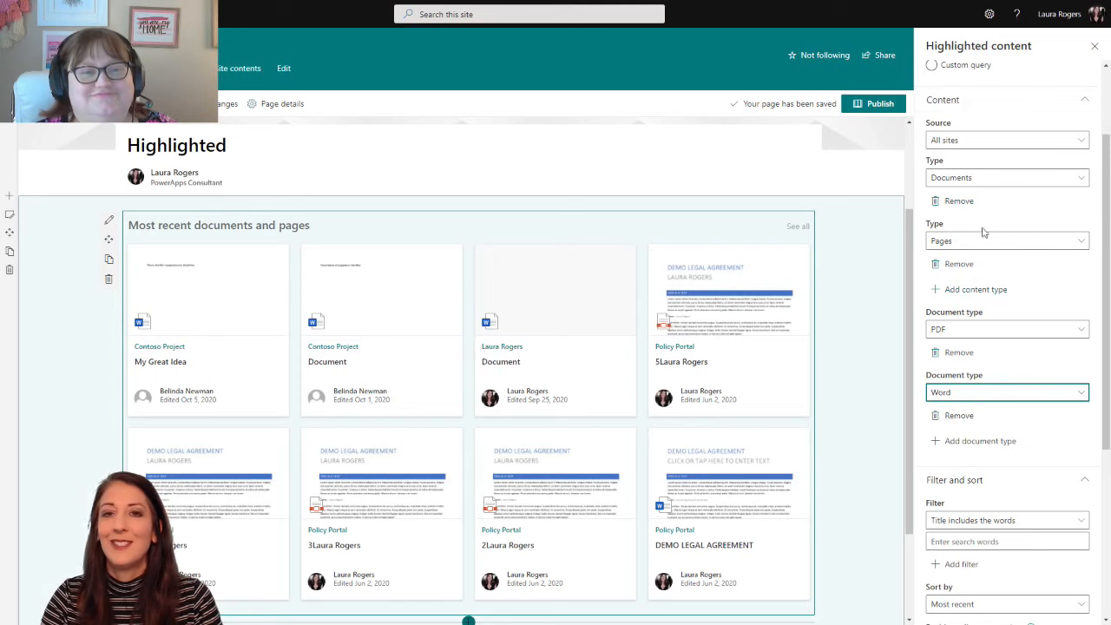
pyautogui.scroll(-2, 967, 291)
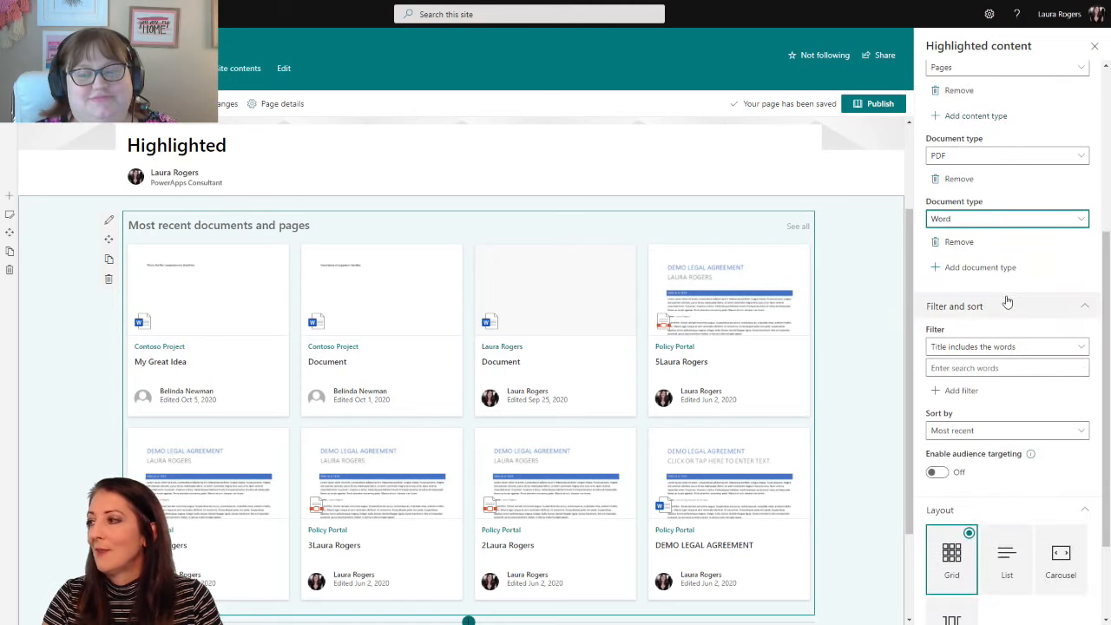
pyautogui.scroll(-2, 1006, 301)
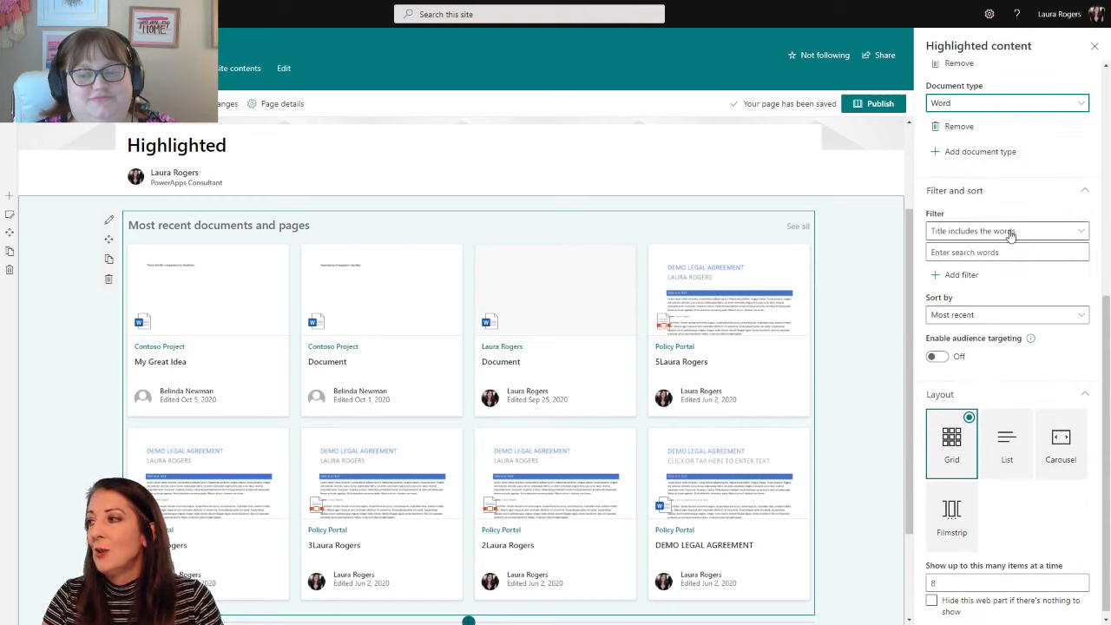
pyautogui.scroll(-1, 997, 381)
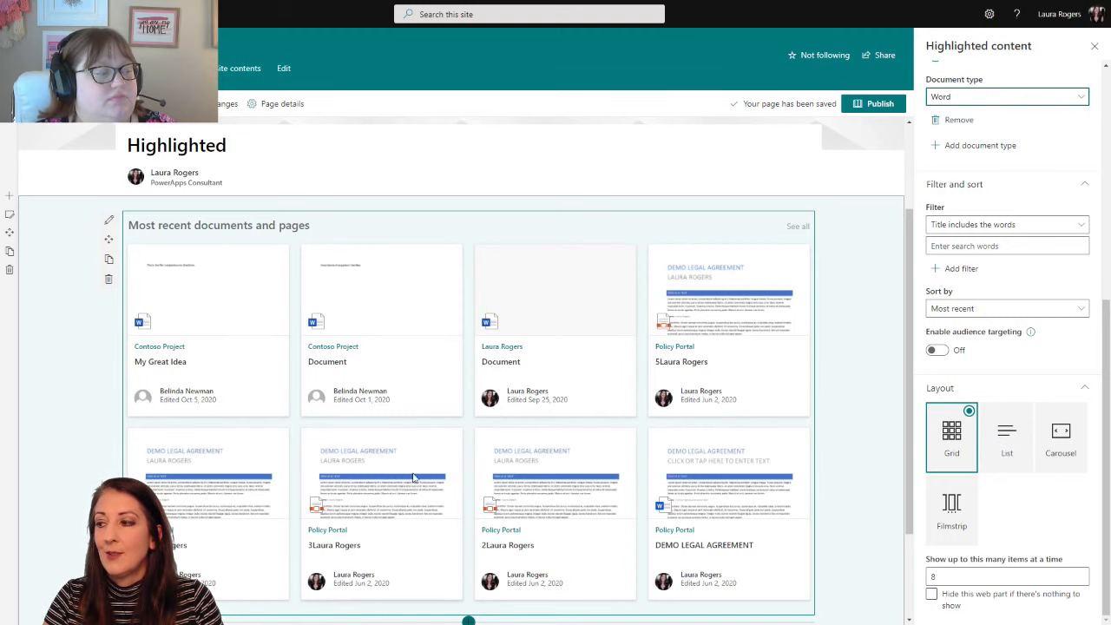
pyautogui.doubleClick(957, 573)
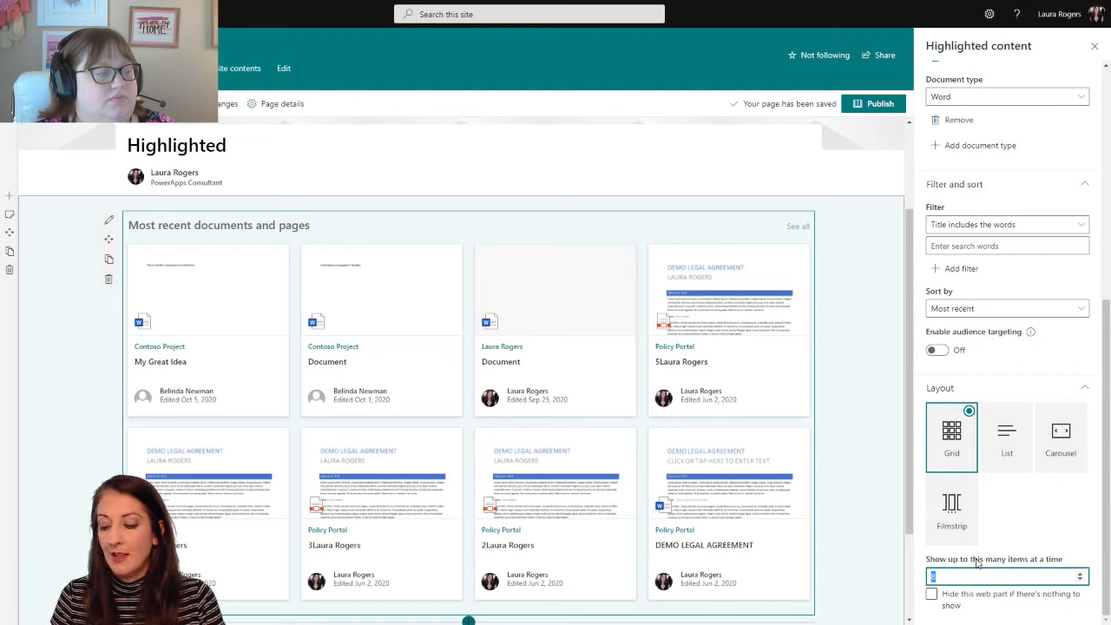
pyautogui.write('20')
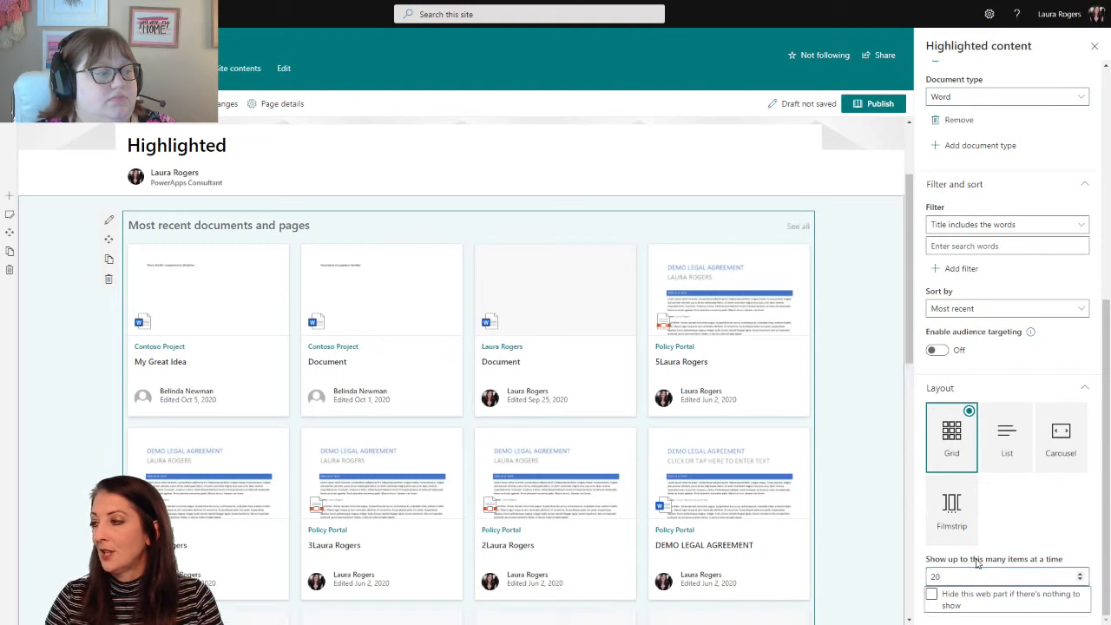
pyautogui.moveTo(908, 245); pyautogui.dragTo(903, 273)
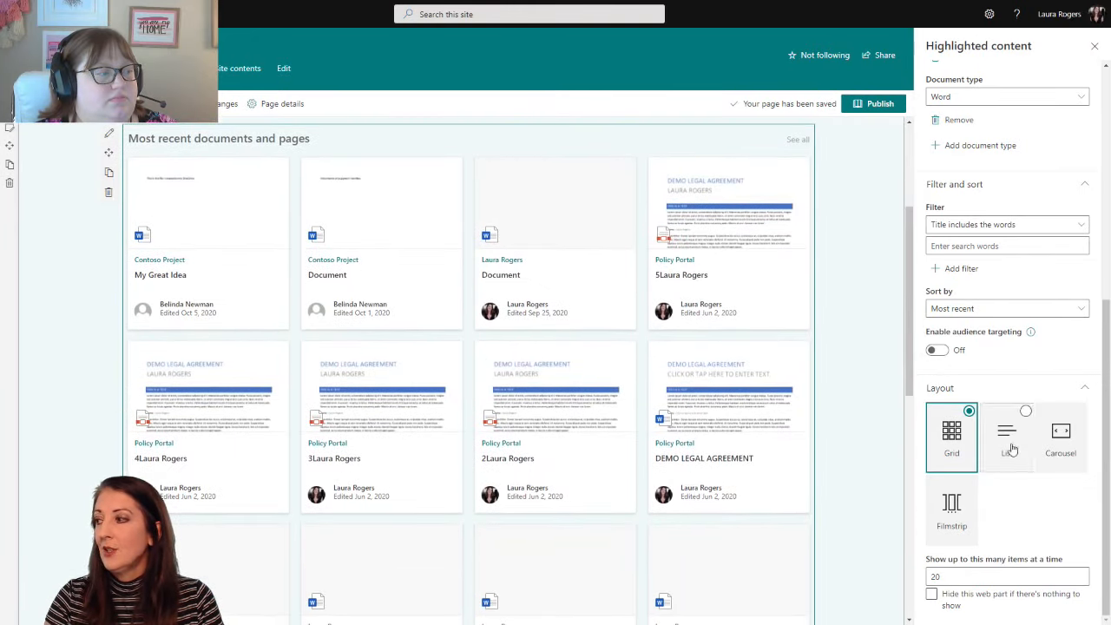
pyautogui.click(1010, 452)
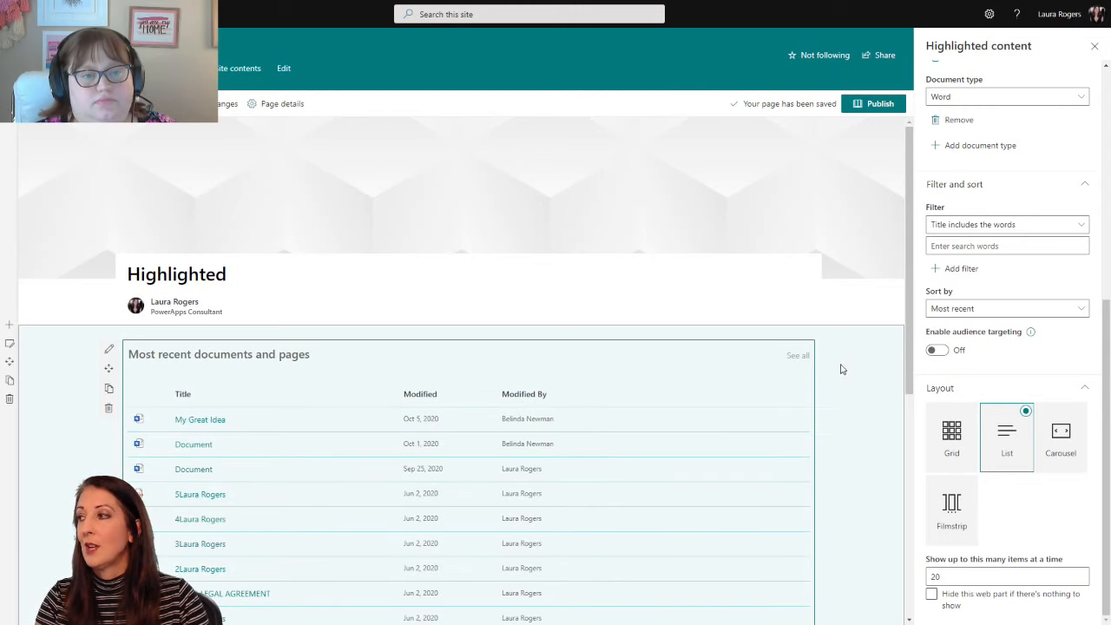
# Try "This site" as the content source with the List layout, and return the source to "All sites".
pyautogui.scroll(5, 972, 295)
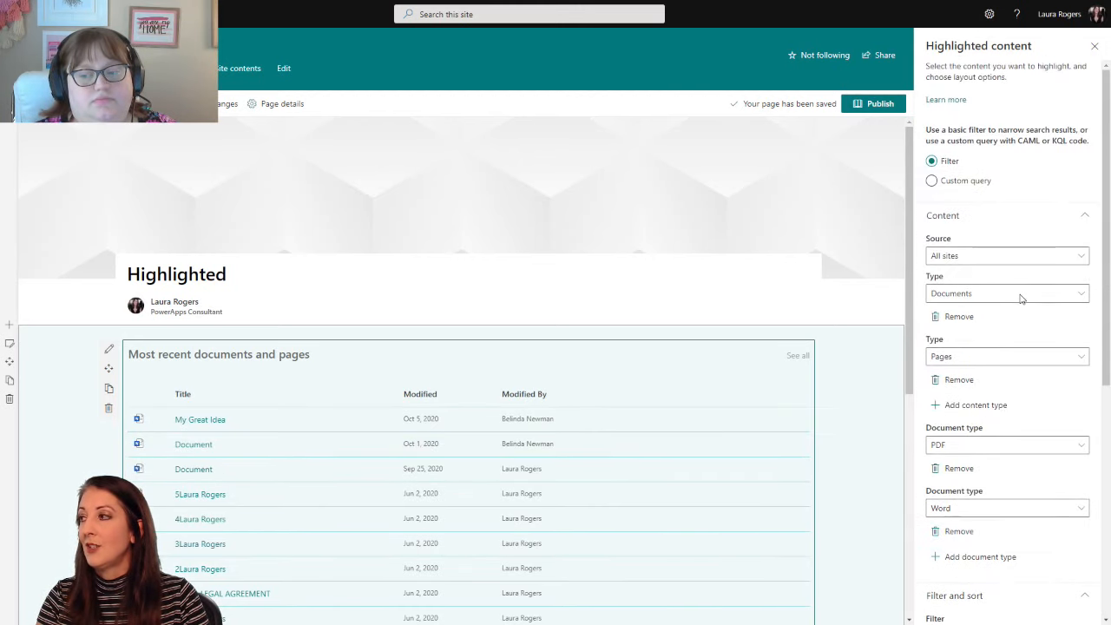
pyautogui.click(987, 257)
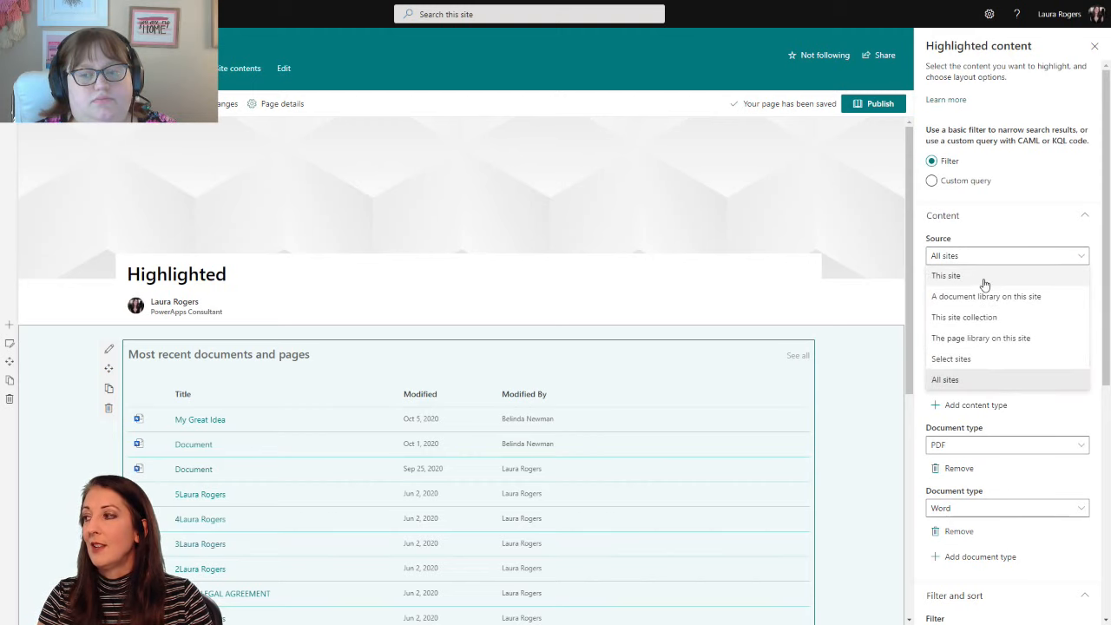
pyautogui.click(985, 279)
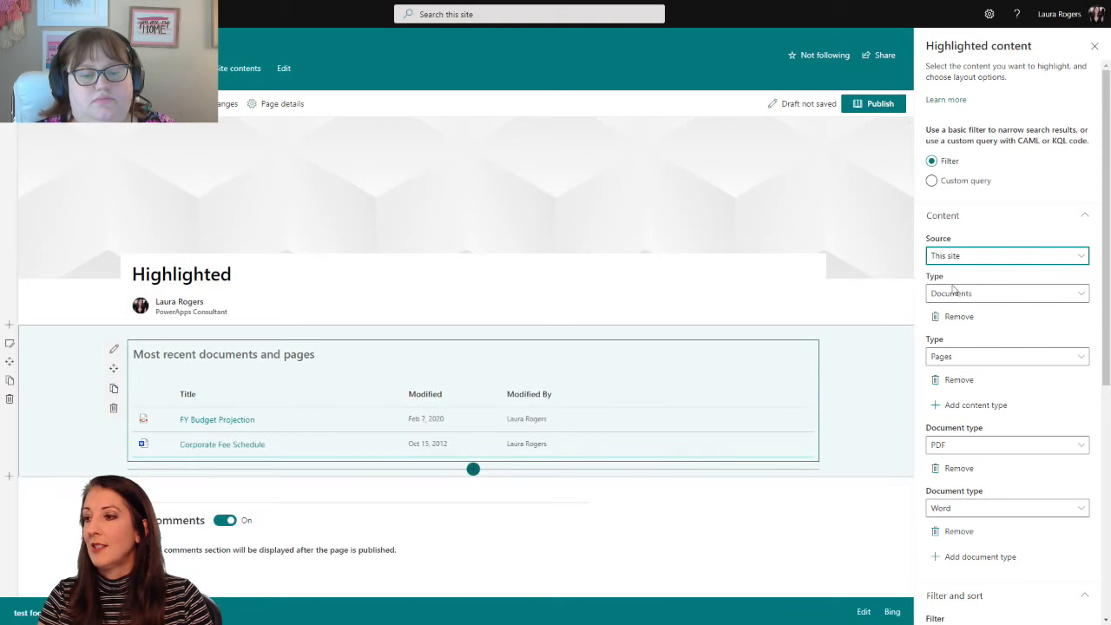
pyautogui.scroll(-5, 1009, 354)
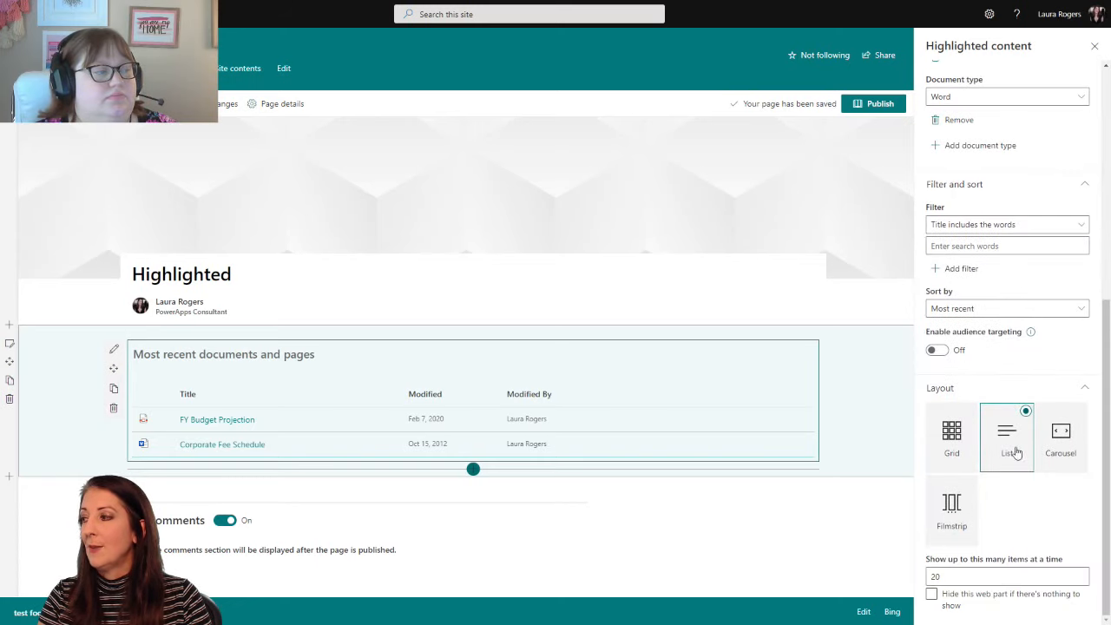
pyautogui.scroll(2, 989, 363)
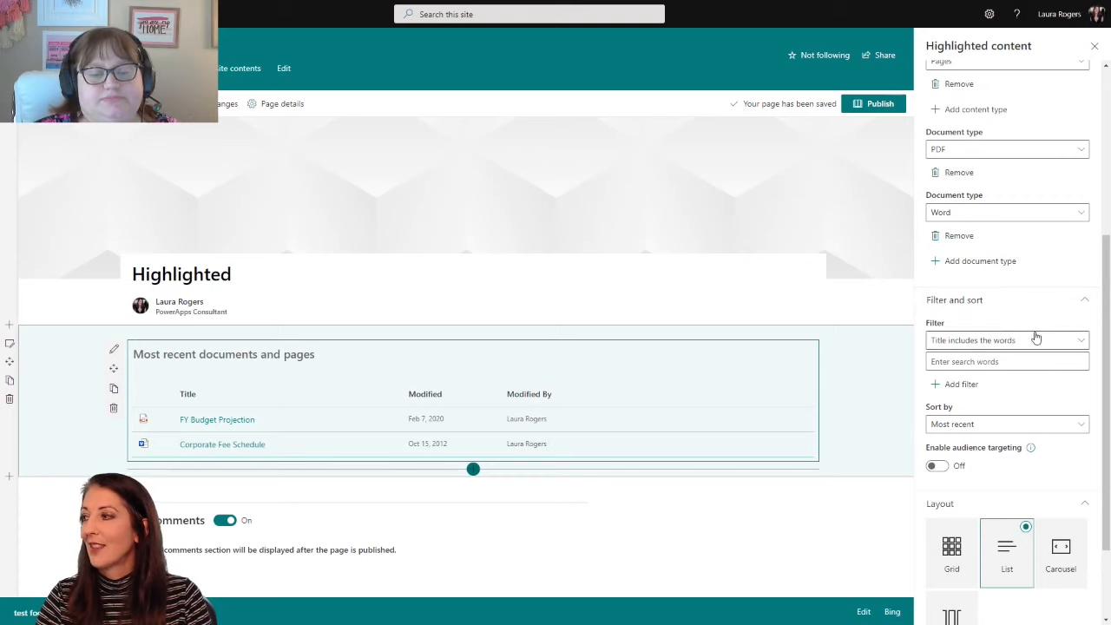
pyautogui.scroll(5, 970, 161)
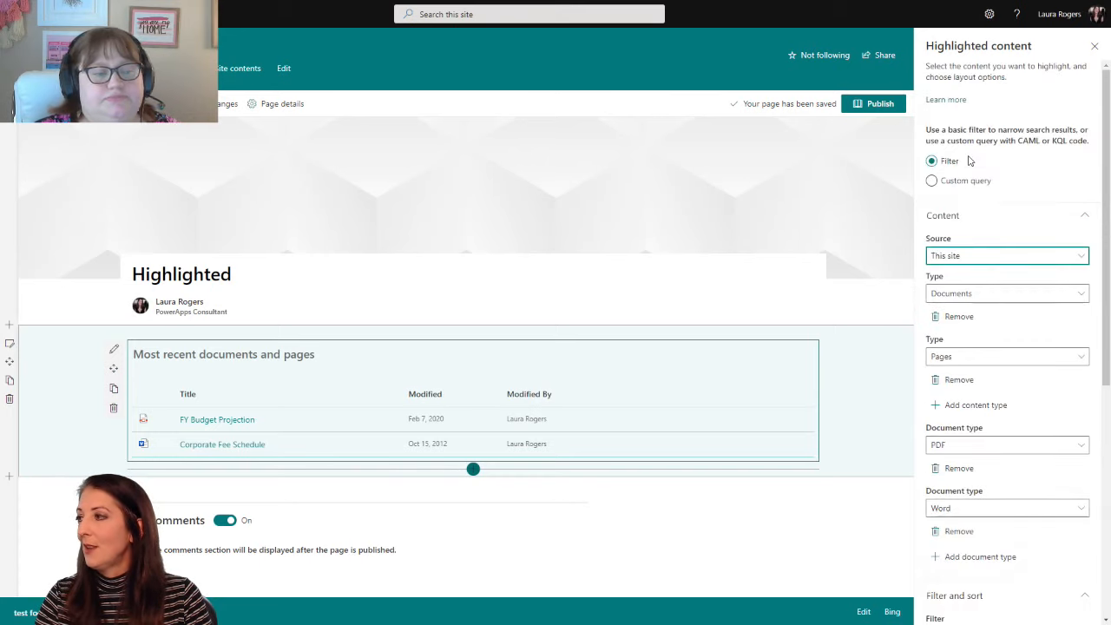
pyautogui.click(981, 257)
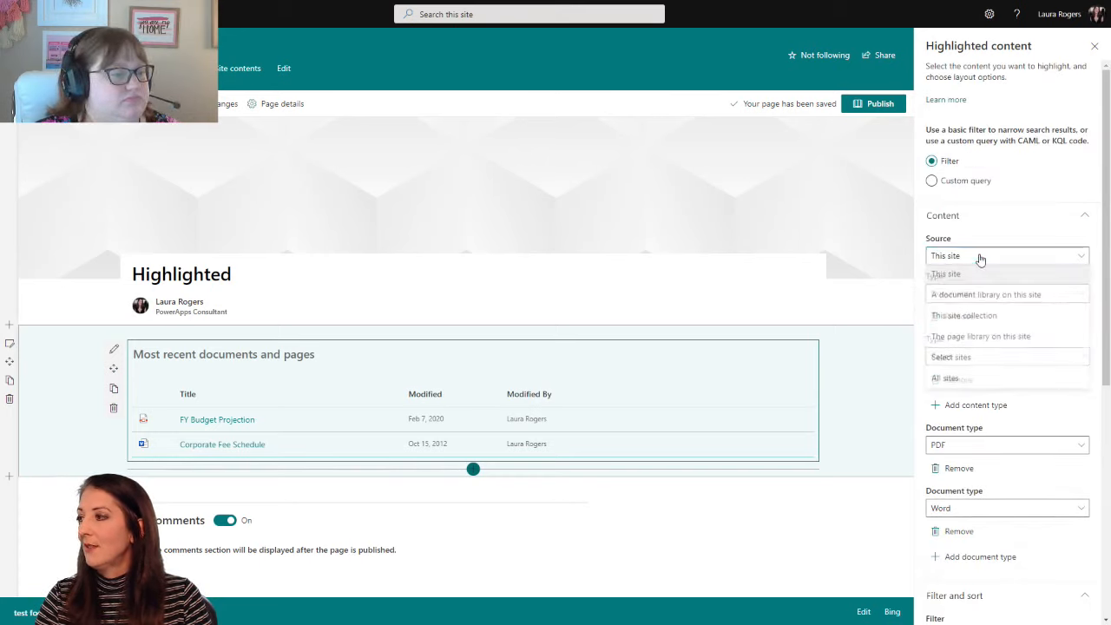
pyautogui.click(997, 379)
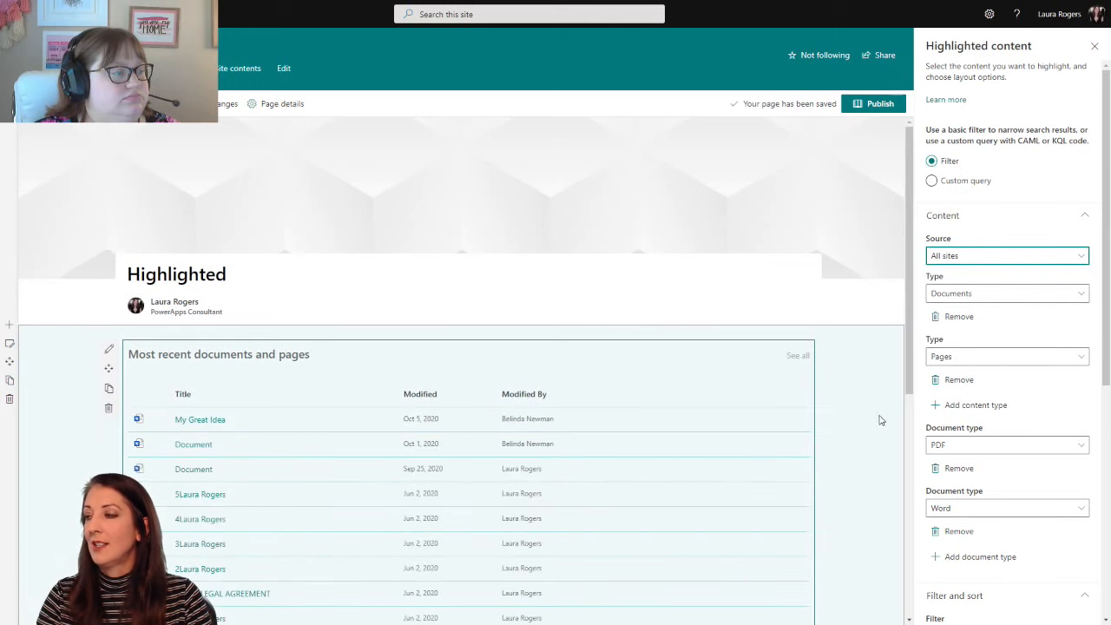
# Change the web part's layout to Carousel and bring the whole carousel into view.
pyautogui.scroll(-5, 929, 409)
pyautogui.click(1083, 446)
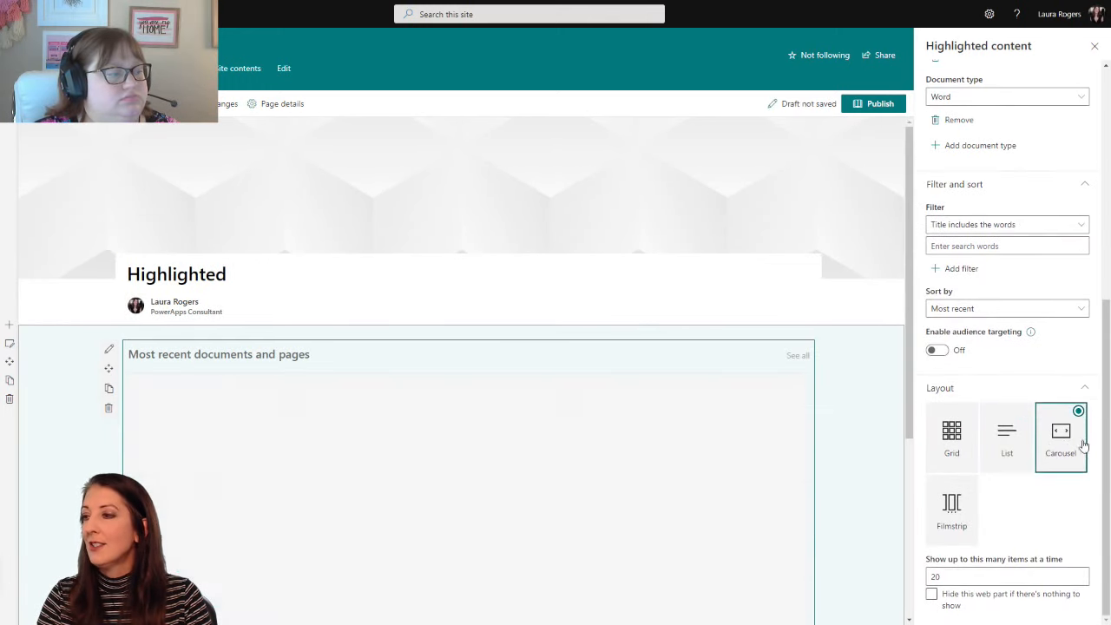
pyautogui.moveTo(909, 362); pyautogui.dragTo(909, 506)
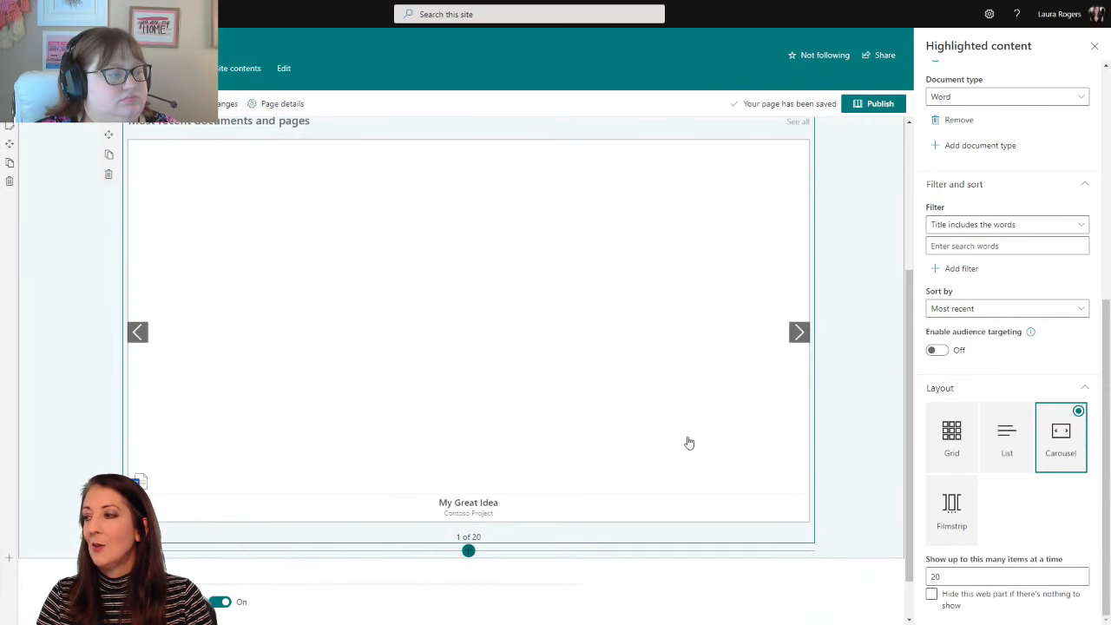
# Page forward through the carousel to examine how the individual documents are displayed.
pyautogui.click(799, 332)
pyautogui.click(798, 333)
pyautogui.click(798, 332)
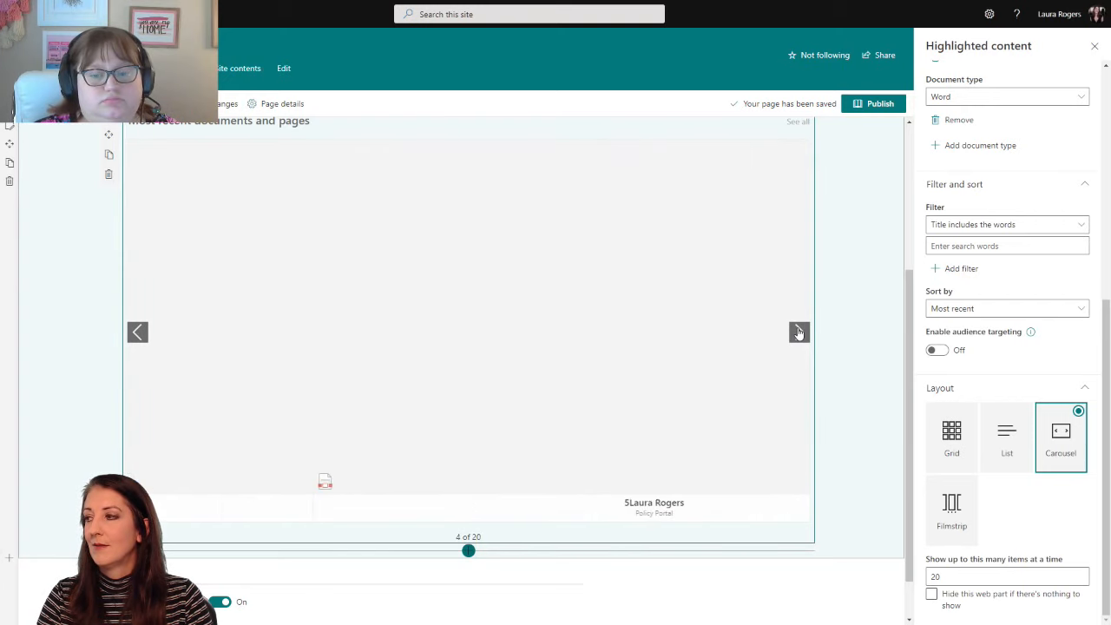
pyautogui.scroll(2, 828, 343)
pyautogui.scroll(-2, 829, 343)
pyautogui.click(796, 334)
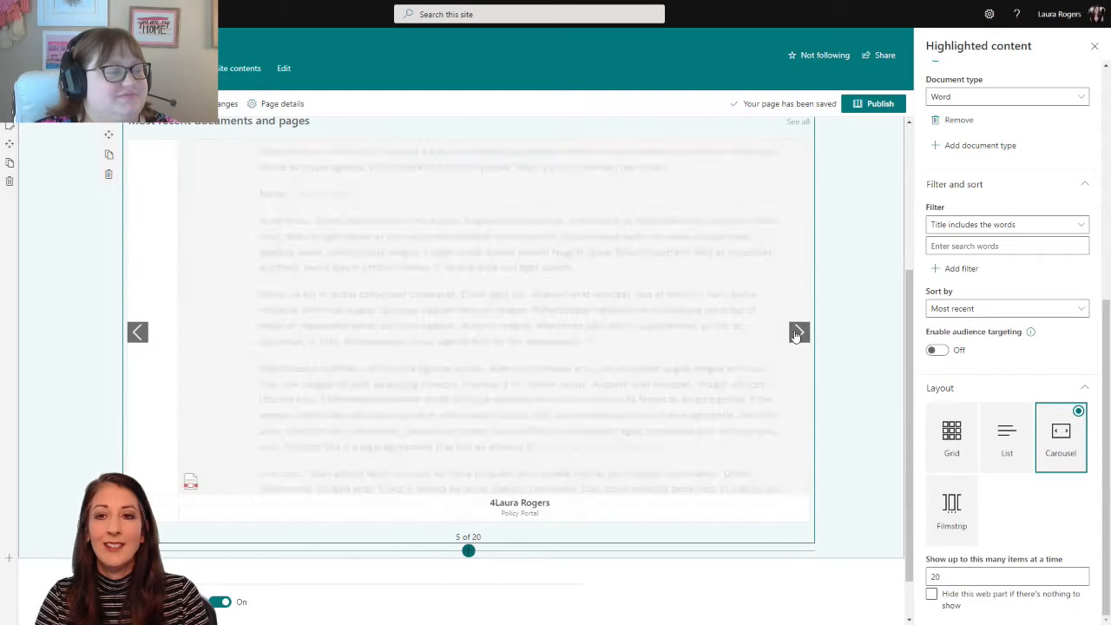
pyautogui.click(798, 332)
pyautogui.click(798, 332)
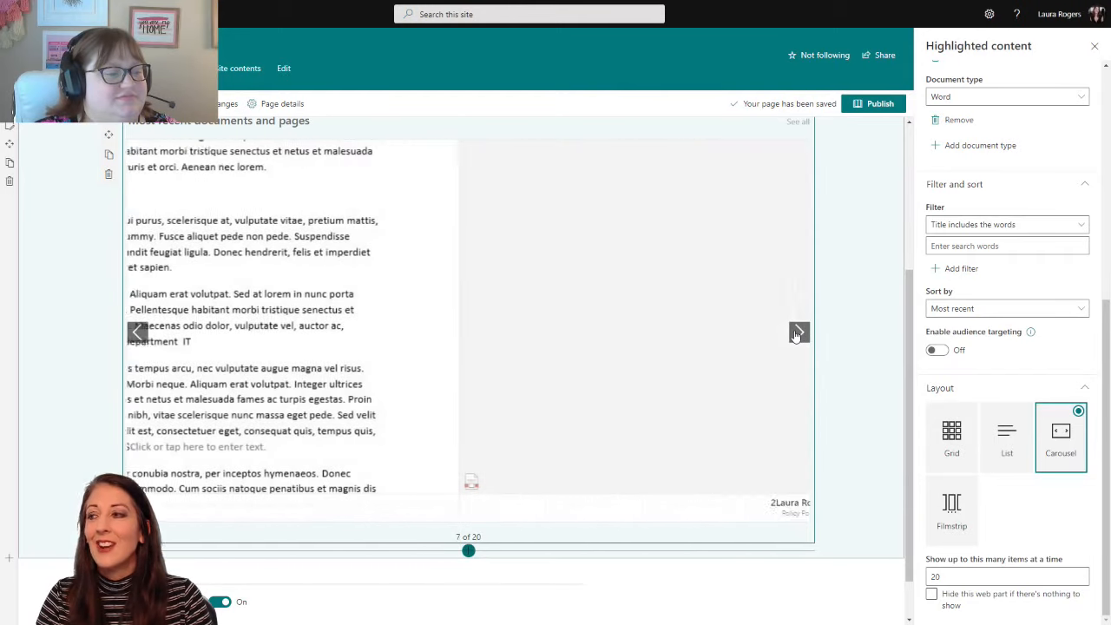
# Change the first content type from Documents to Images, keeping Pages as the second type.
pyautogui.scroll(2, 838, 320)
pyautogui.scroll(1, 1012, 240)
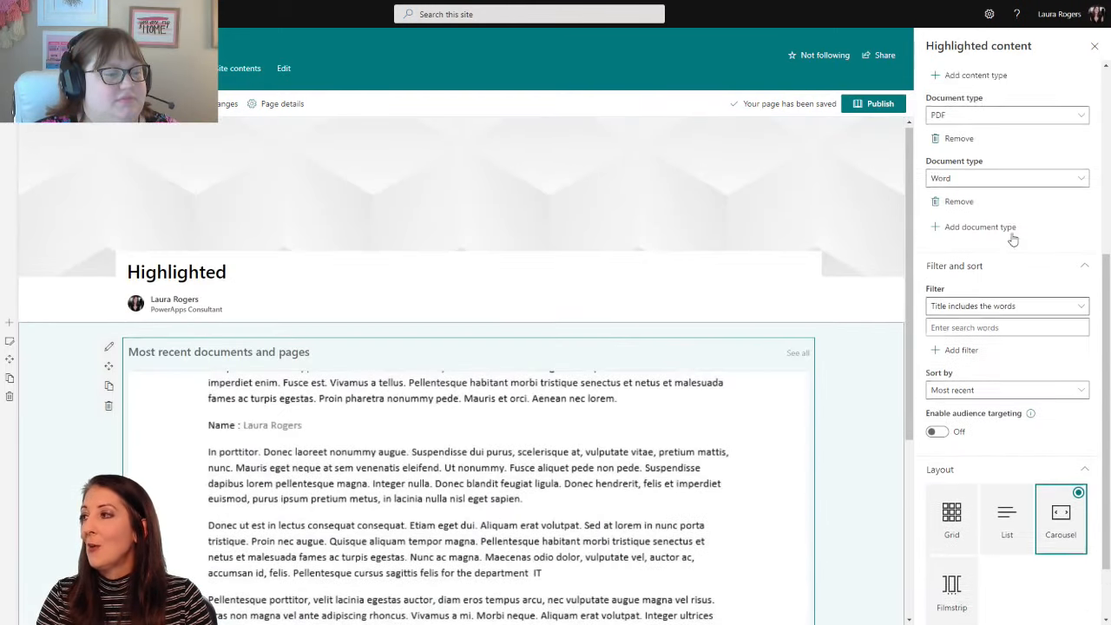
pyautogui.scroll(1, 1008, 230)
pyautogui.scroll(2, 993, 208)
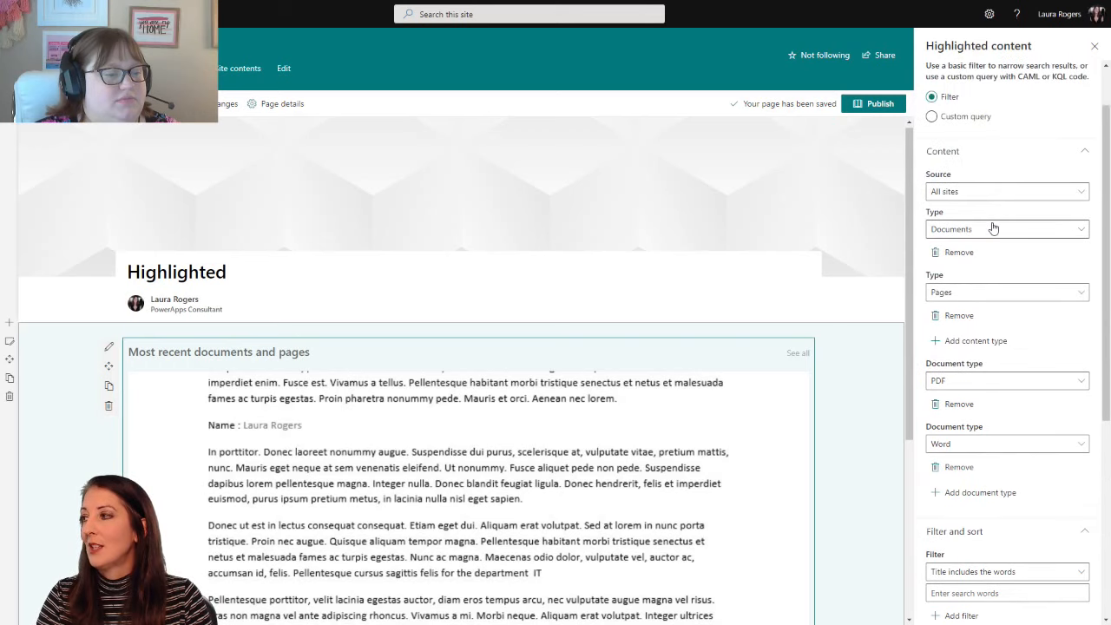
pyautogui.click(994, 228)
pyautogui.click(970, 318)
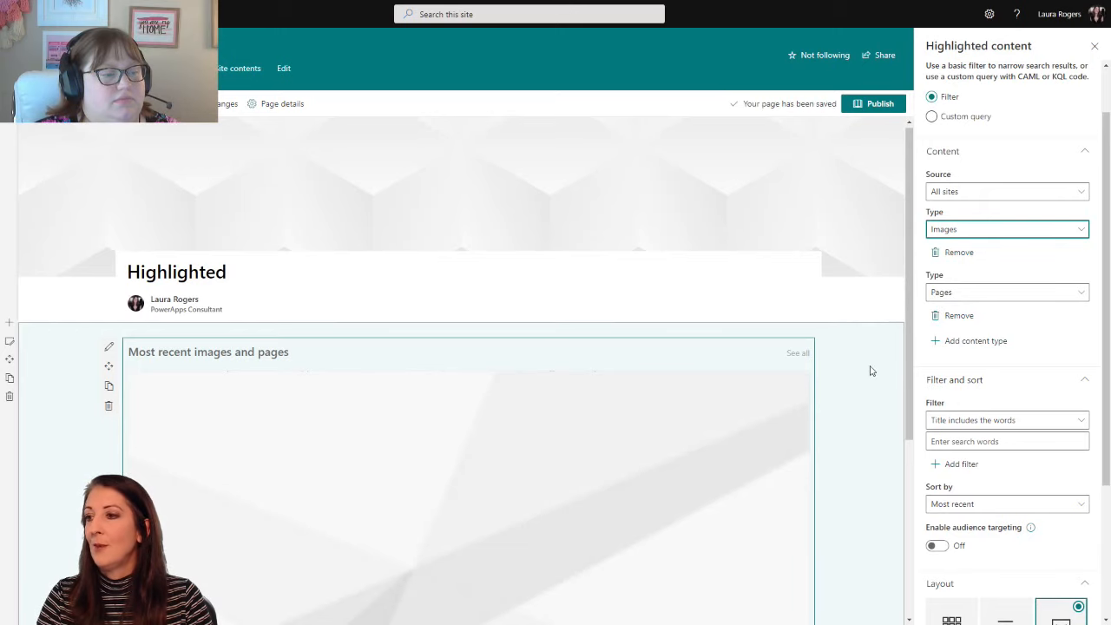
# Page forward through the carousel to examine how the most recent images and pages are displayed.
pyautogui.scroll(-3, 845, 499)
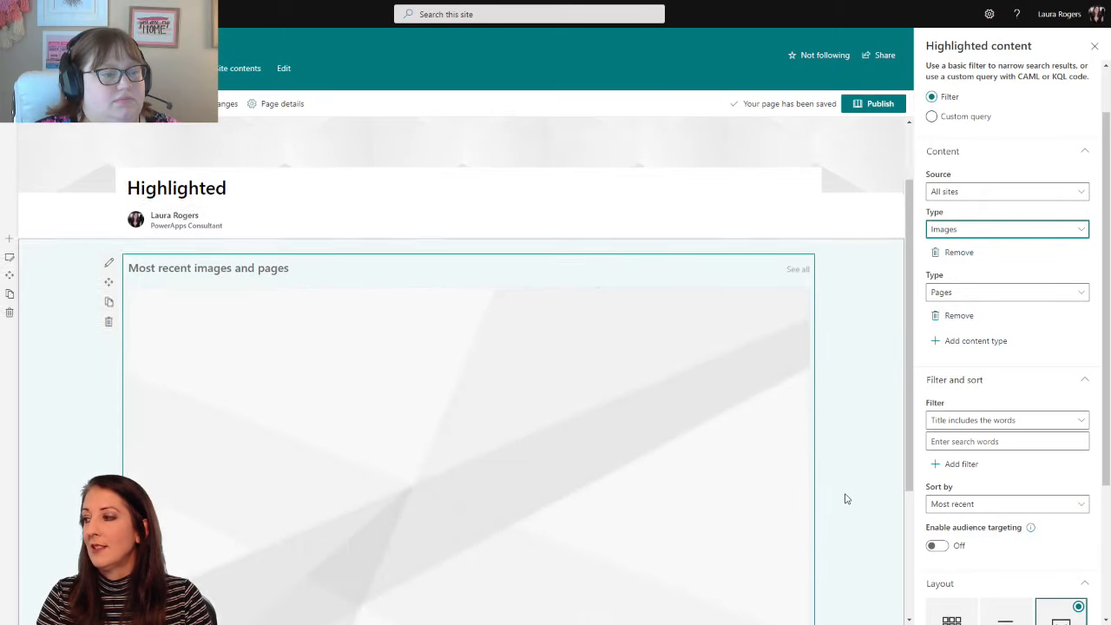
pyautogui.click(799, 391)
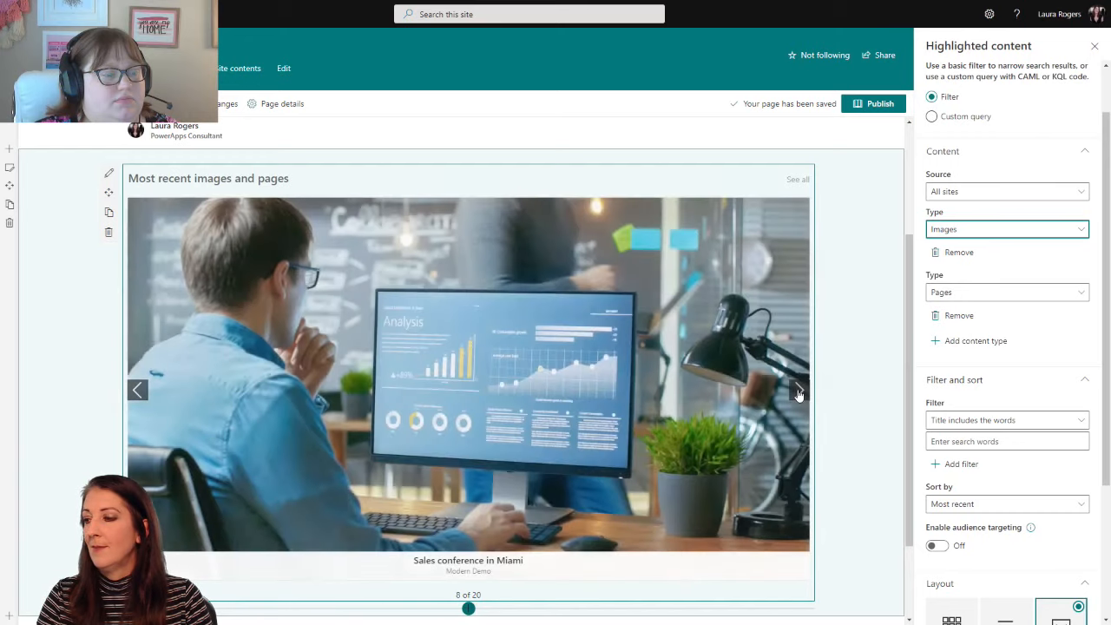
pyautogui.click(798, 391)
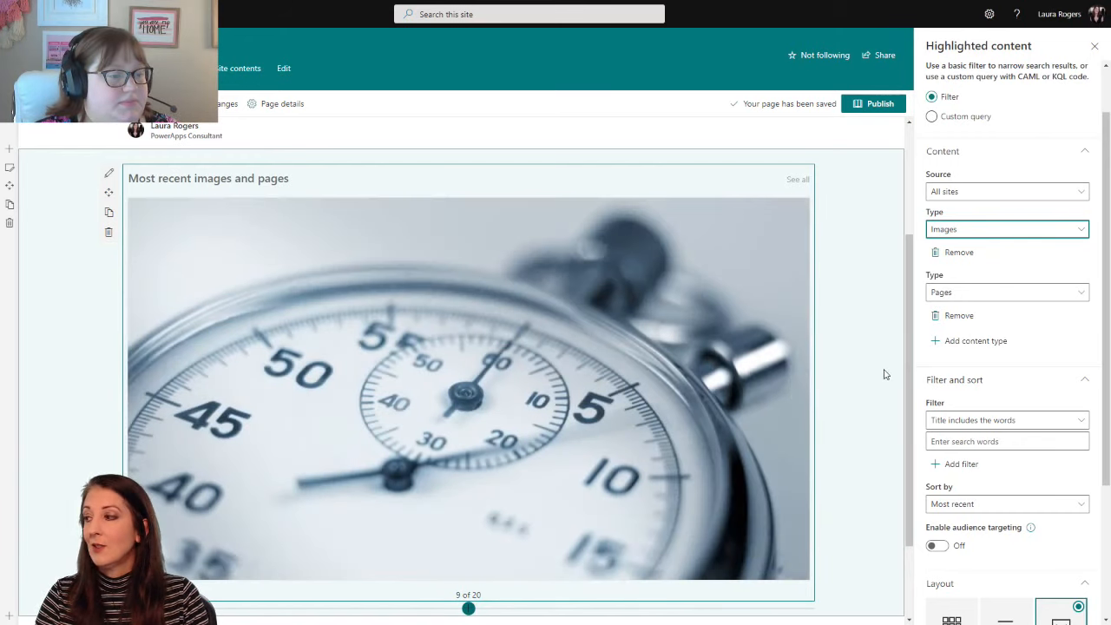
pyautogui.scroll(-1, 882, 373)
pyautogui.scroll(-2, 959, 441)
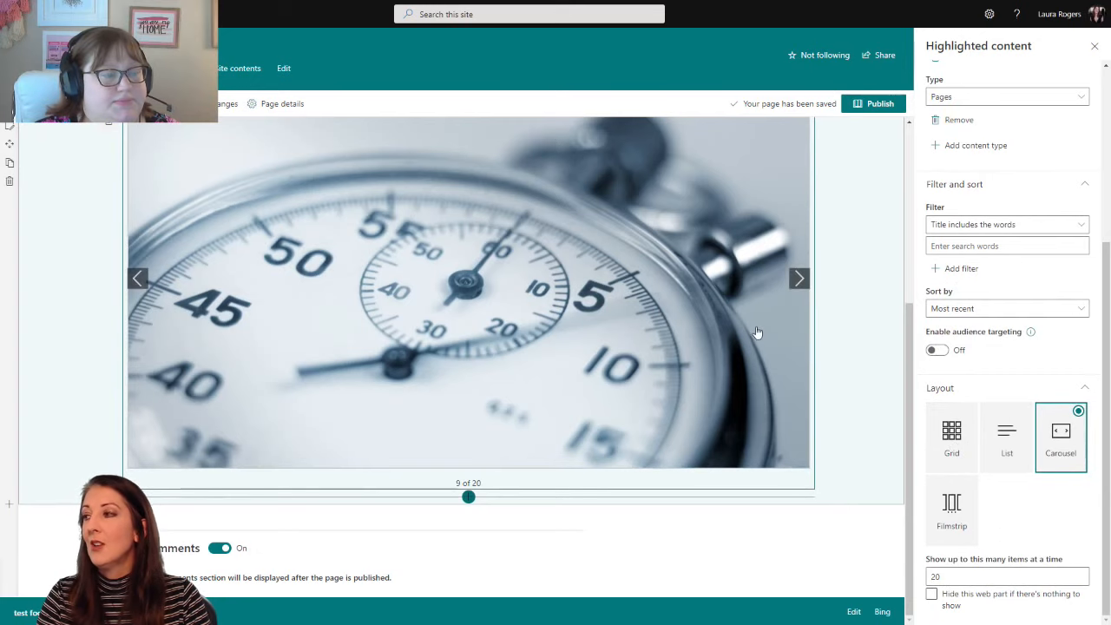
pyautogui.click(798, 278)
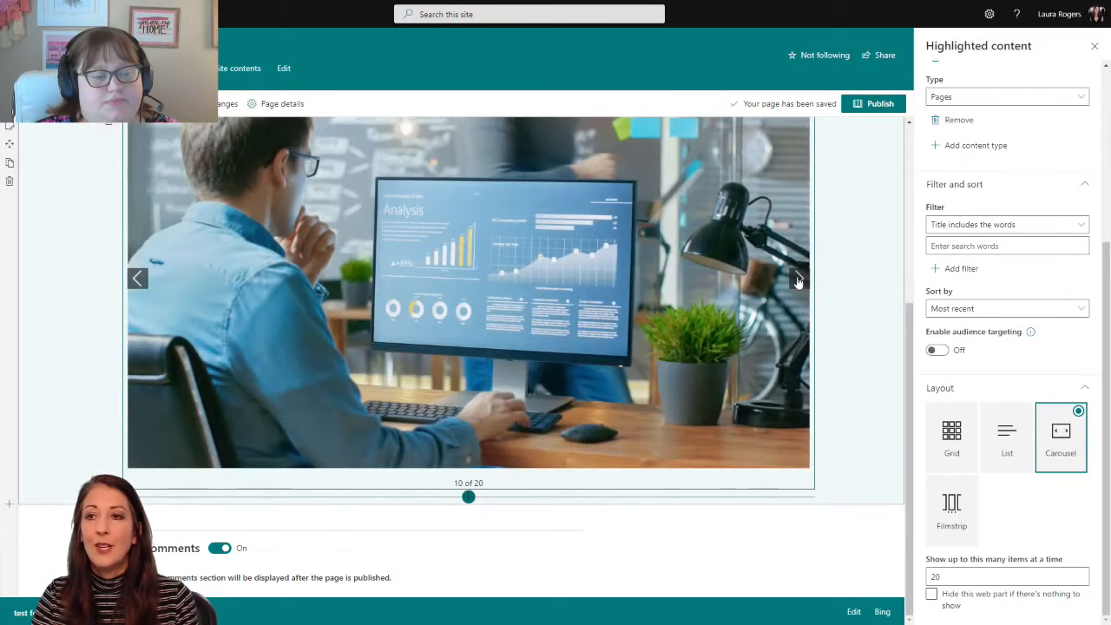
pyautogui.click(798, 278)
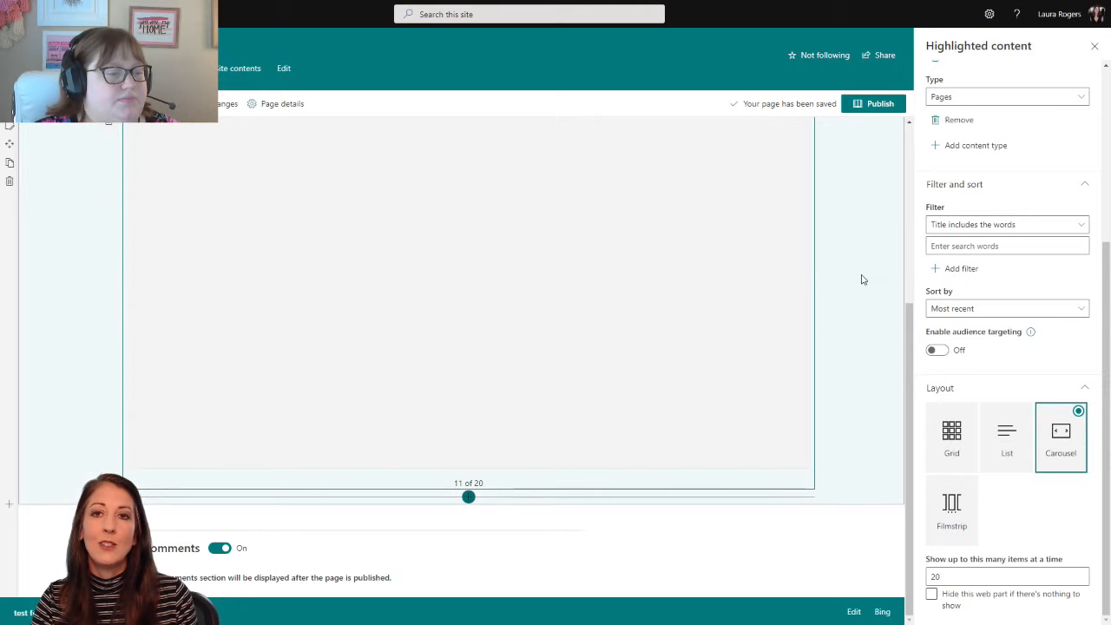
# Change the web part's layout to Filmstrip and page forward through the filmstrip cards.
pyautogui.scroll(1, 862, 279)
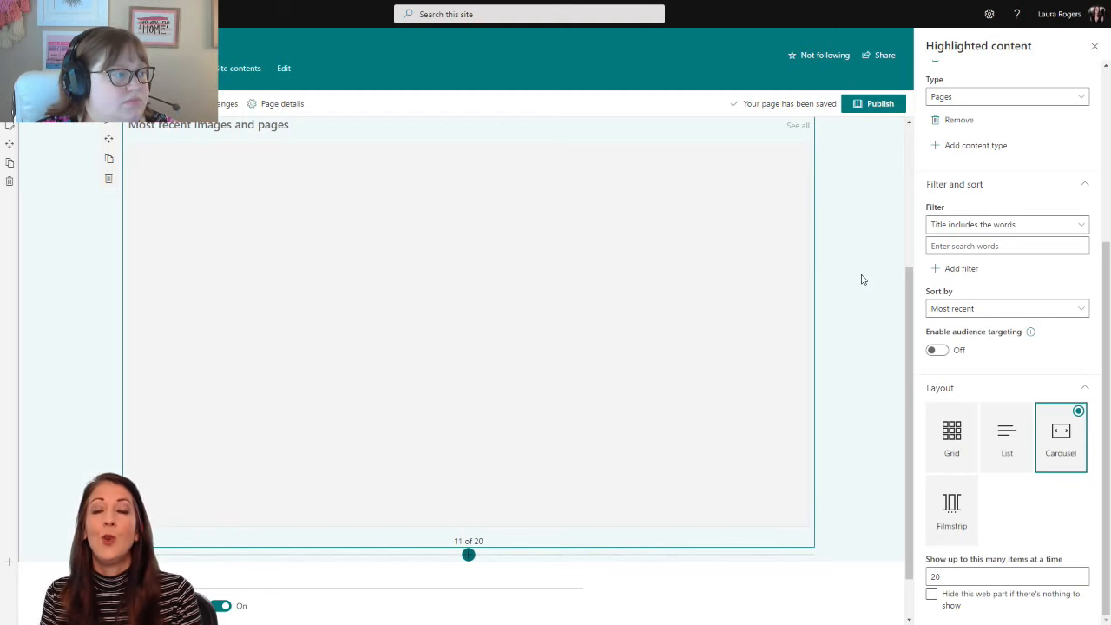
pyautogui.click(967, 521)
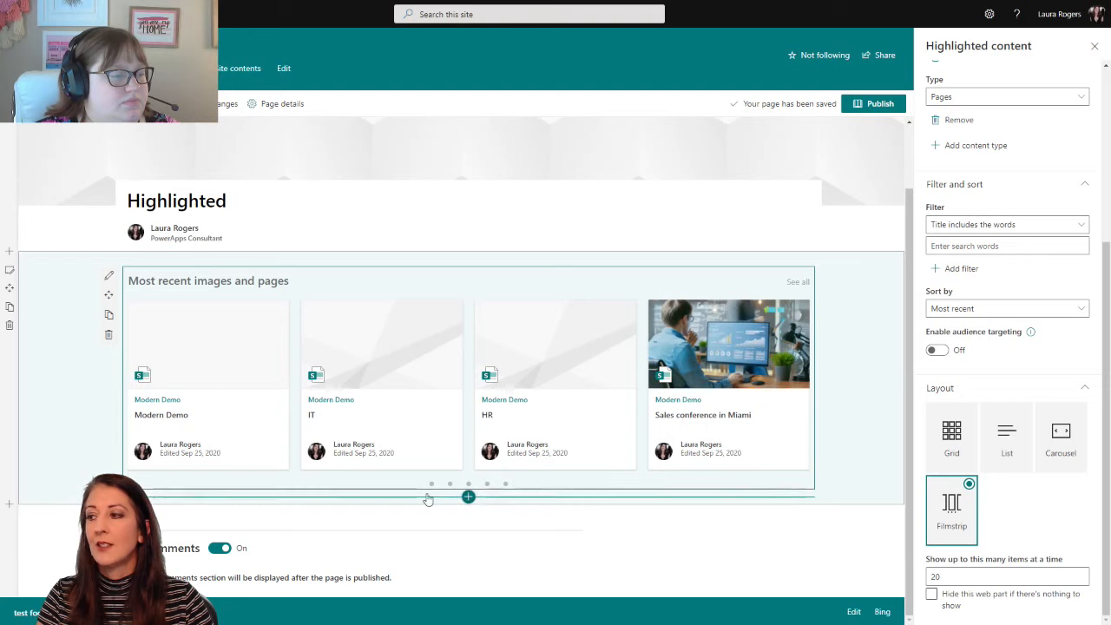
pyautogui.moveTo(730, 356)
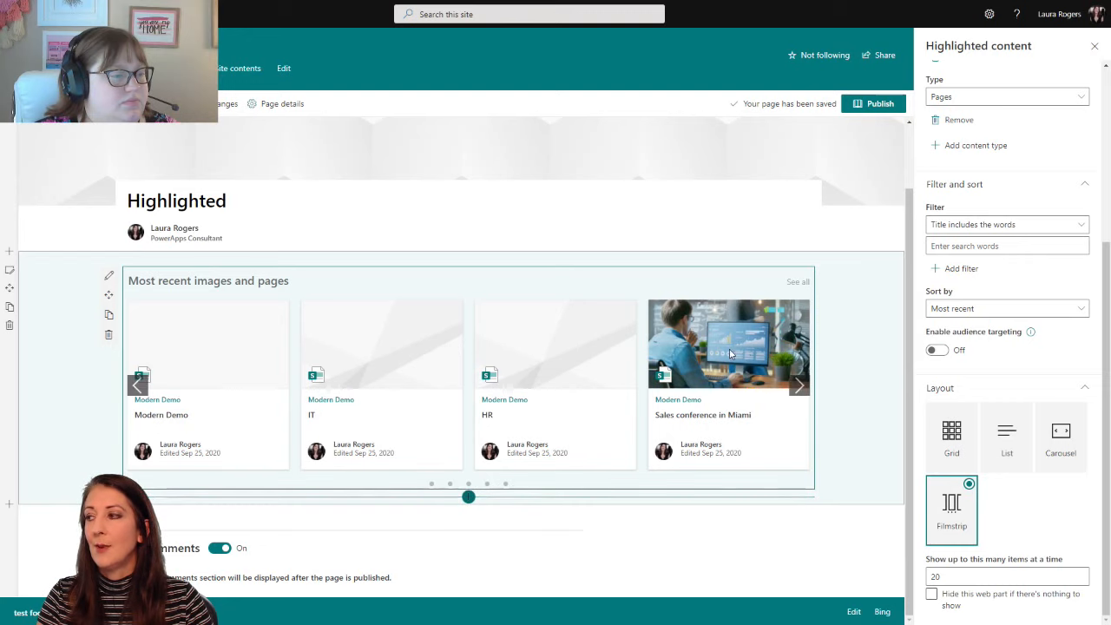
pyautogui.click(799, 387)
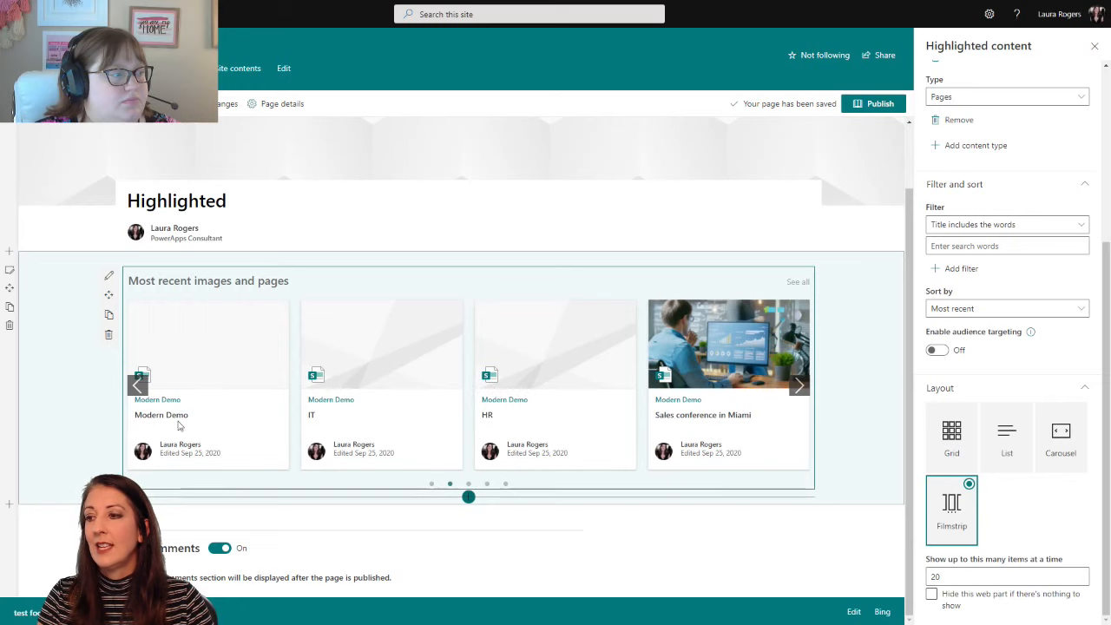
pyautogui.click(799, 386)
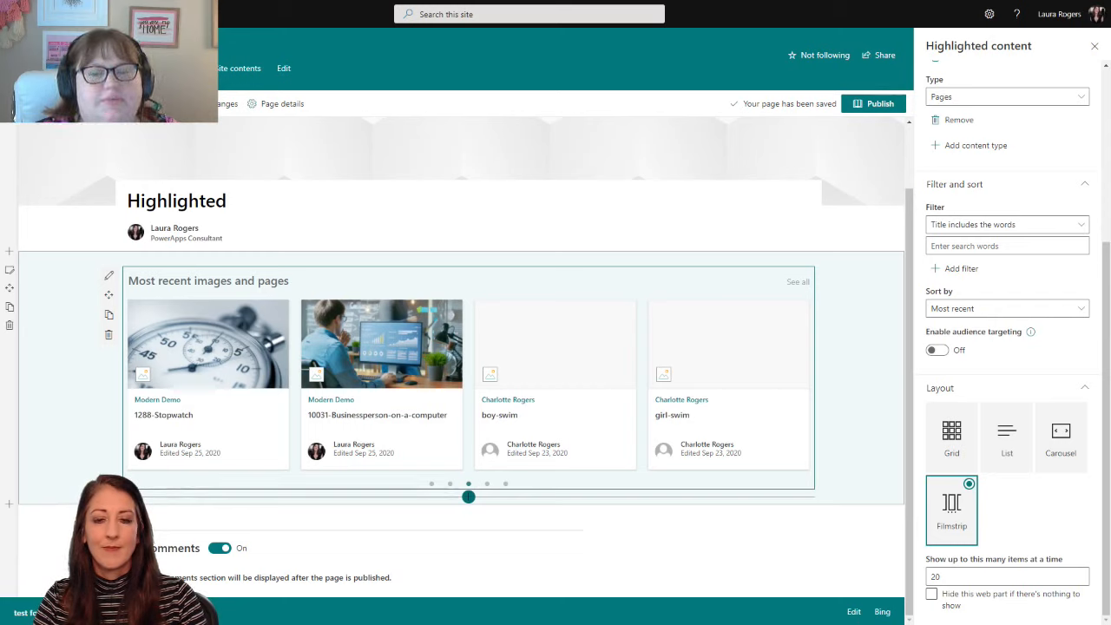
# Try 999 as the maximum number of items the web part shows at a time.
pyautogui.doubleClick(995, 573)
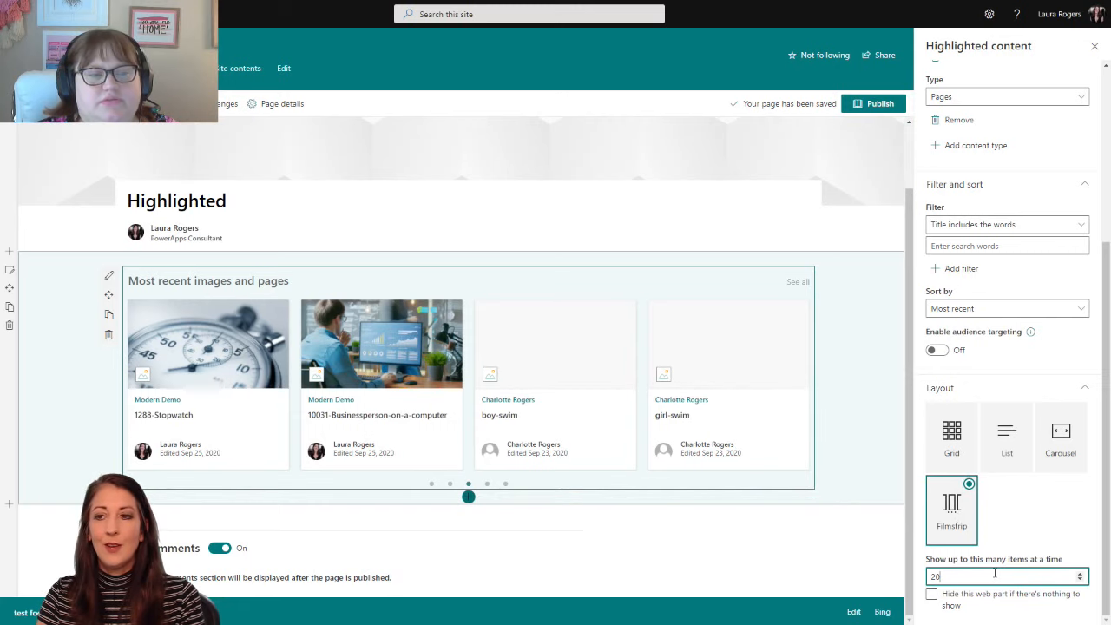
pyautogui.doubleClick(1007, 577)
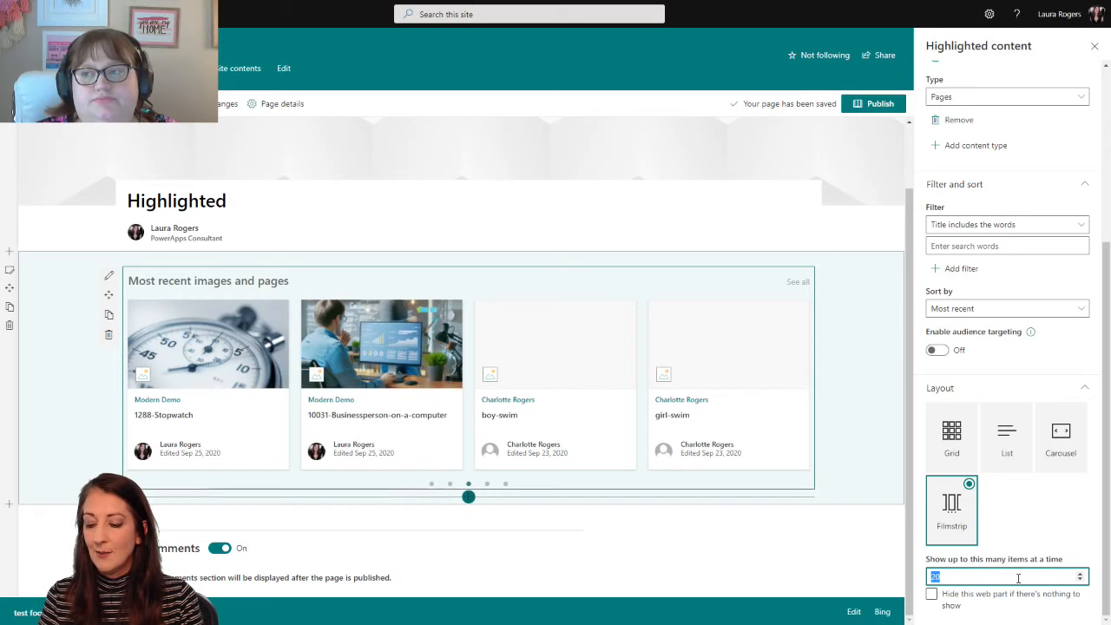
pyautogui.write('999')
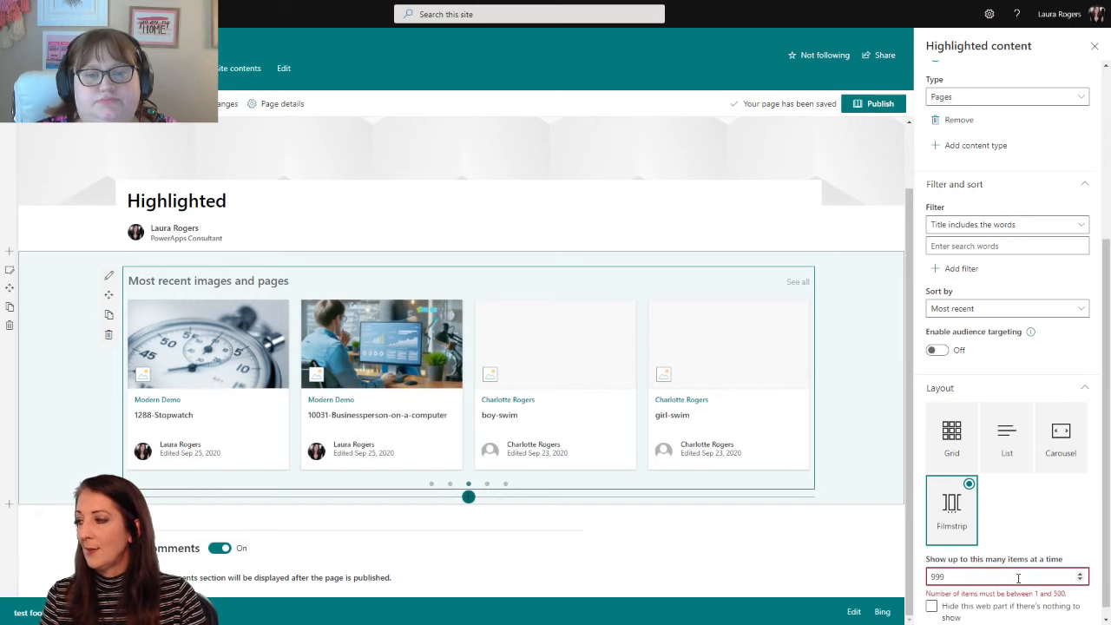
# Set the maximum number of items shown at a time to 500.
pyautogui.moveTo(1017, 578); pyautogui.dragTo(918, 587)
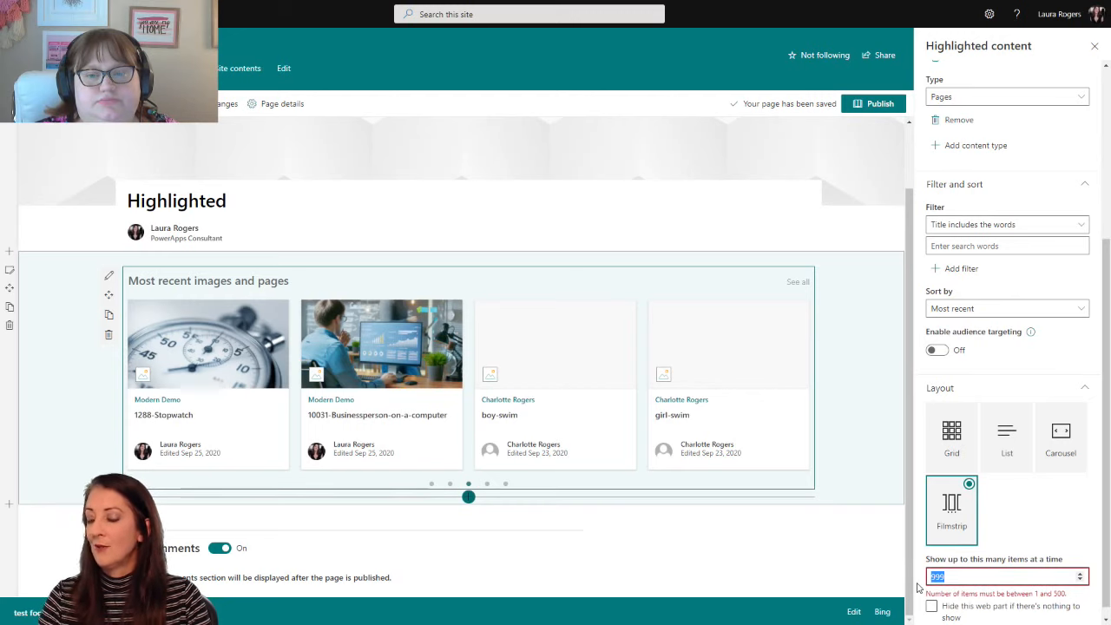
pyautogui.write('500')
pyautogui.press('Tab')
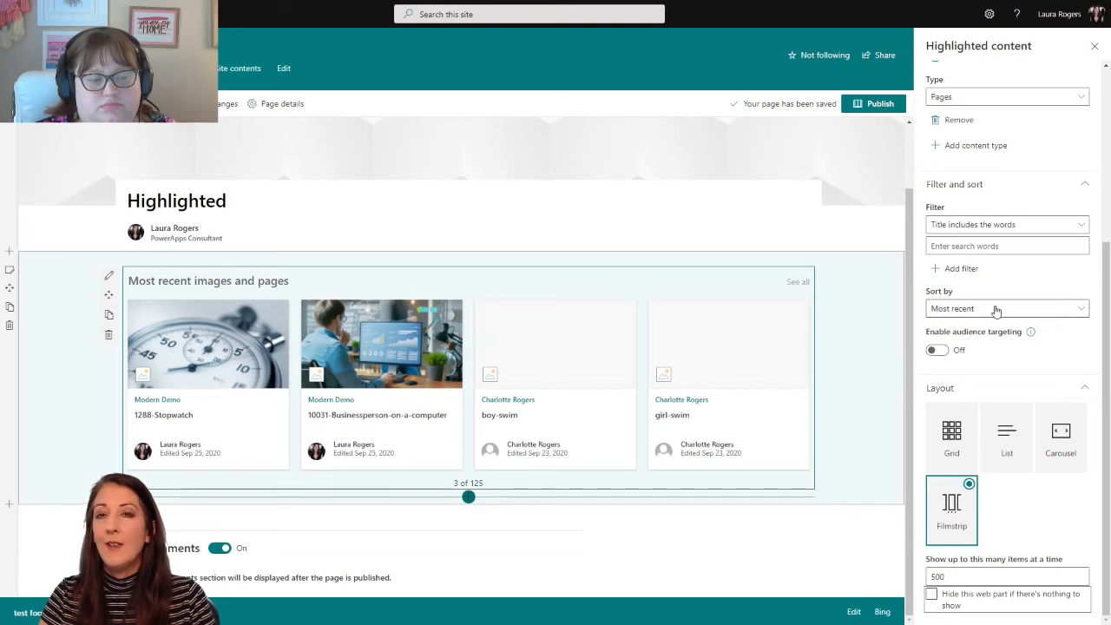
# Enable the option to hide the web part if there's nothing to show.
pyautogui.scroll(5, 995, 311)
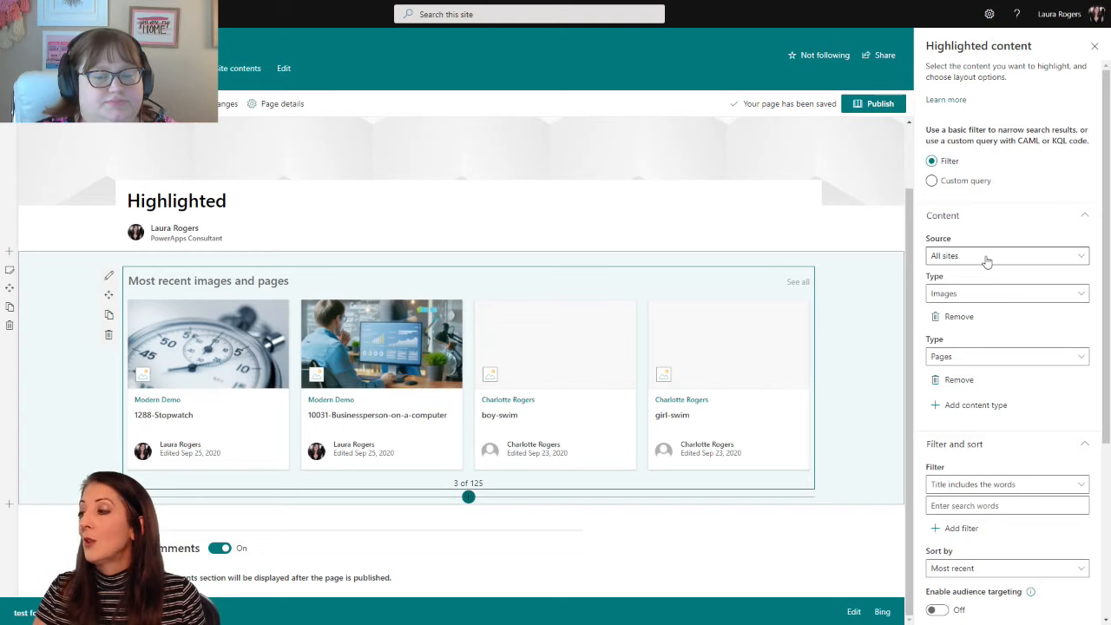
pyautogui.scroll(-3, 1029, 530)
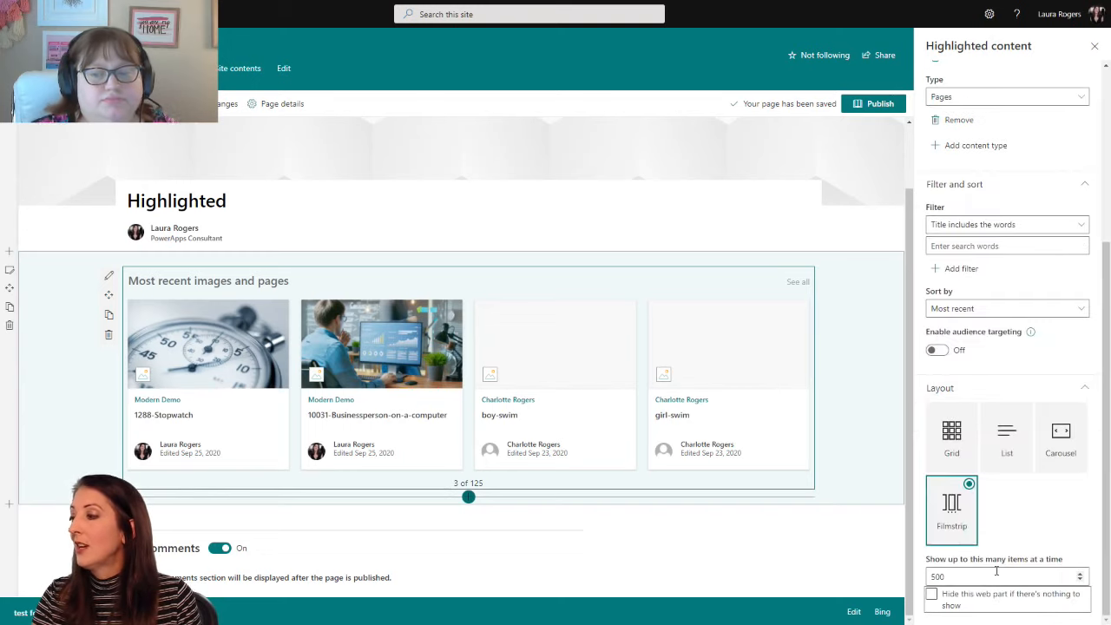
pyautogui.click(933, 599)
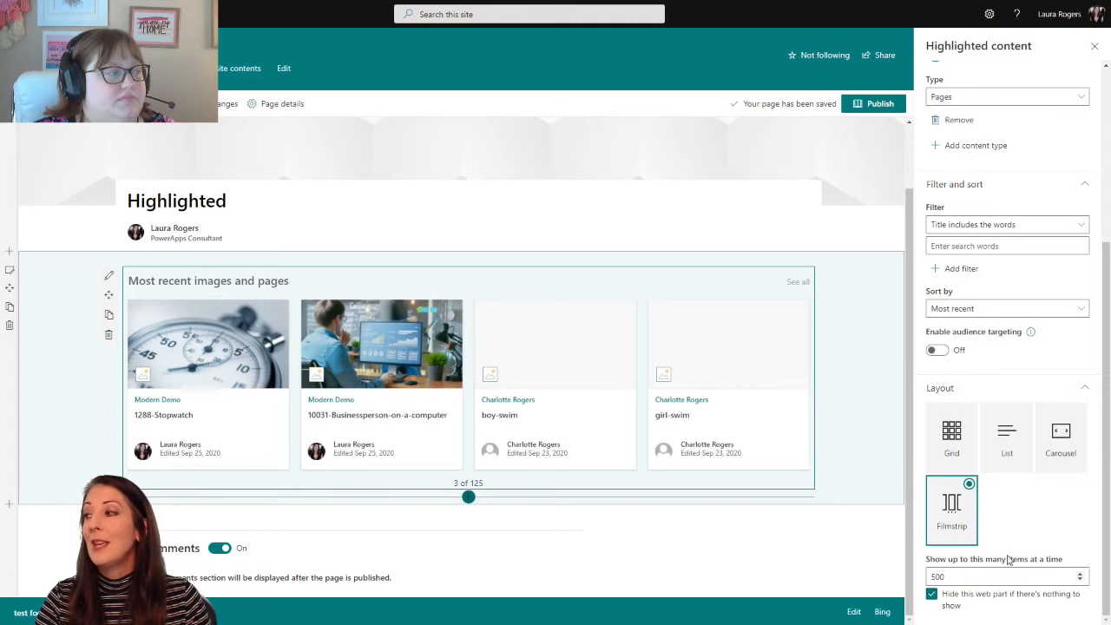
# Try the "Title includes the words" filter with the search word "Modern", and clear the word again.
pyautogui.scroll(3, 1004, 421)
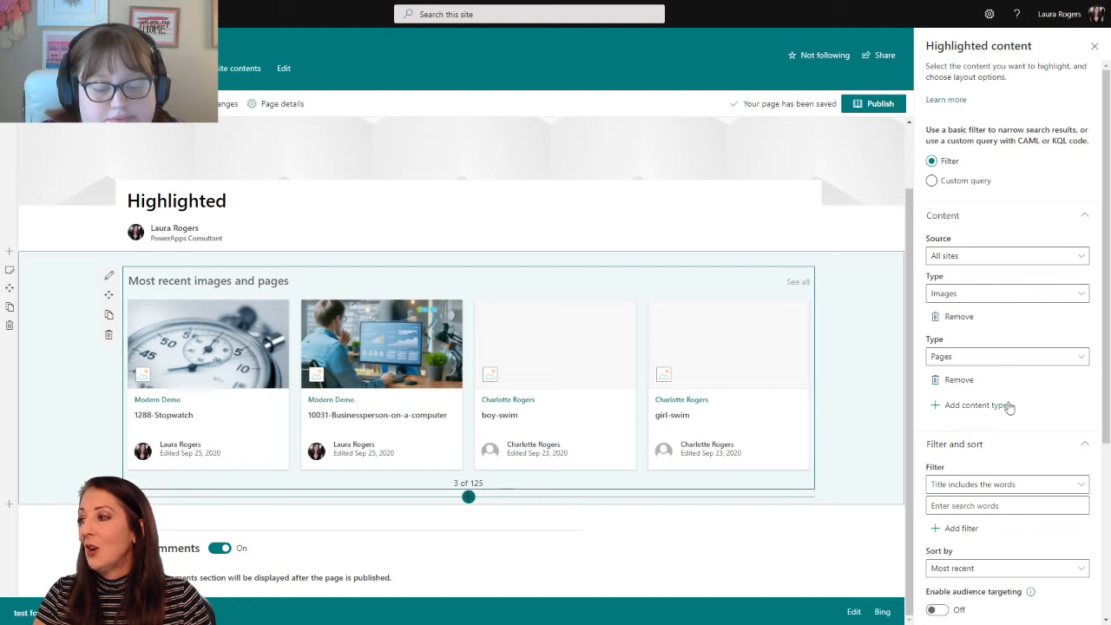
pyautogui.scroll(-2, 1012, 401)
pyautogui.click(1018, 371)
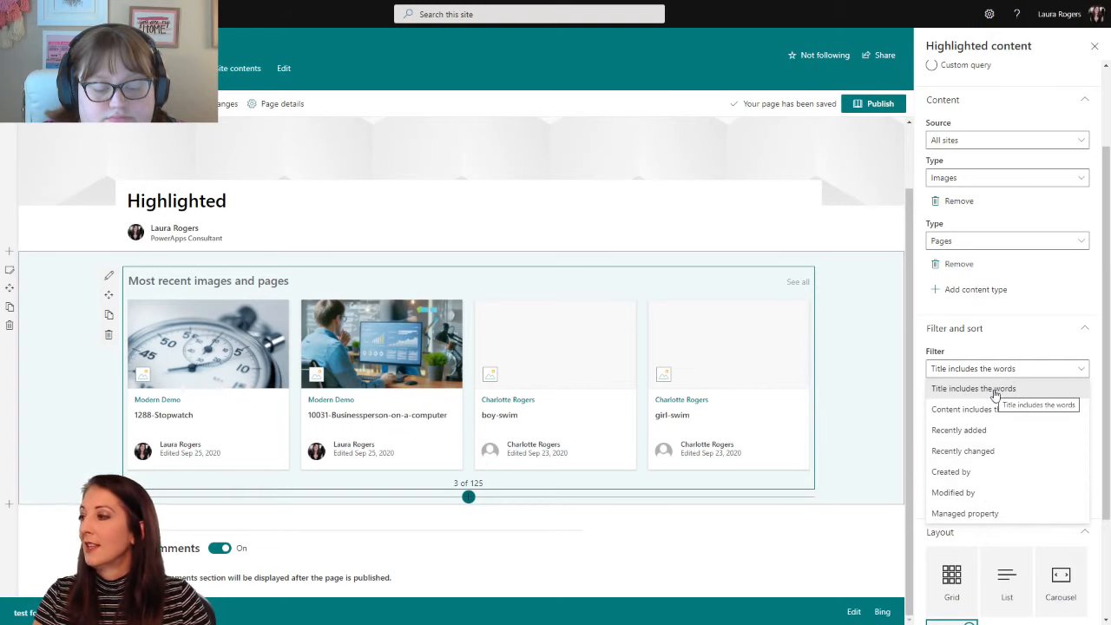
pyautogui.click(994, 388)
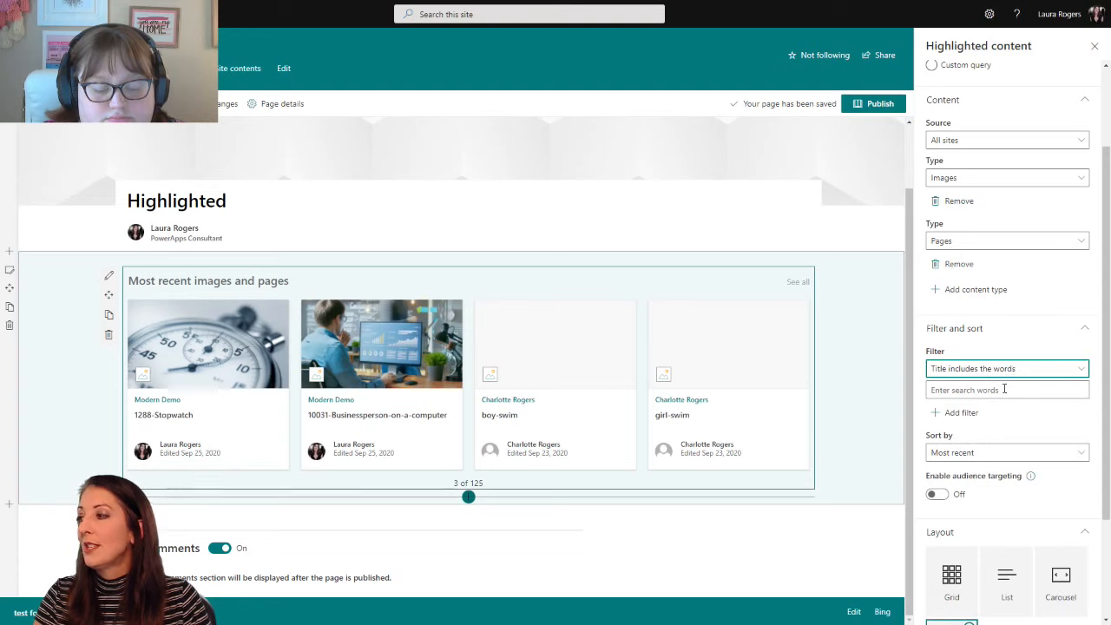
pyautogui.click(1003, 390)
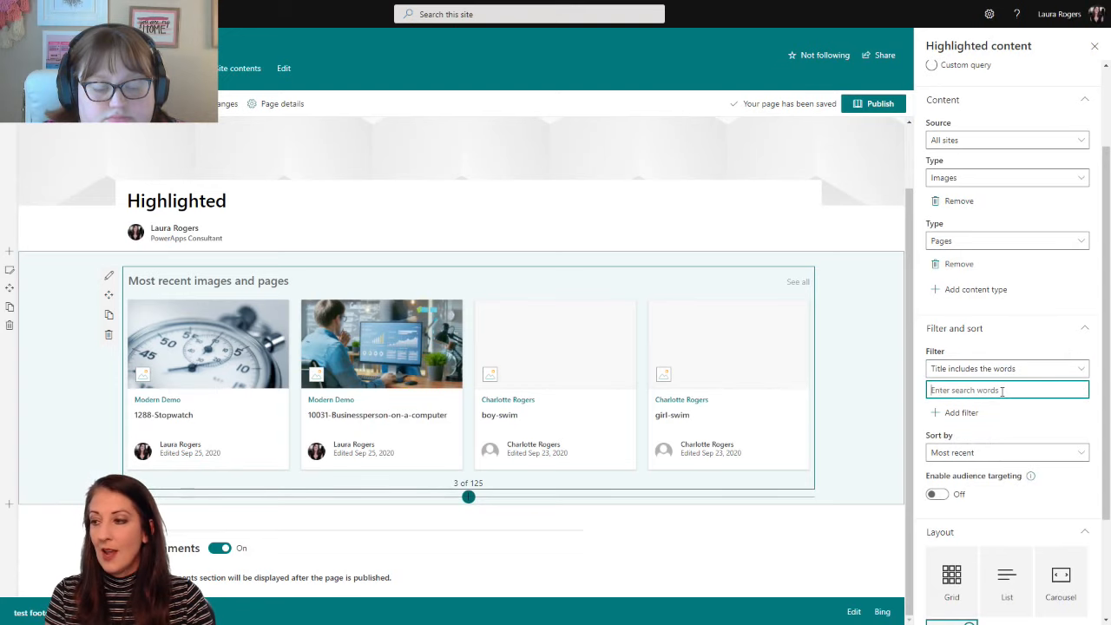
pyautogui.write('Modern')
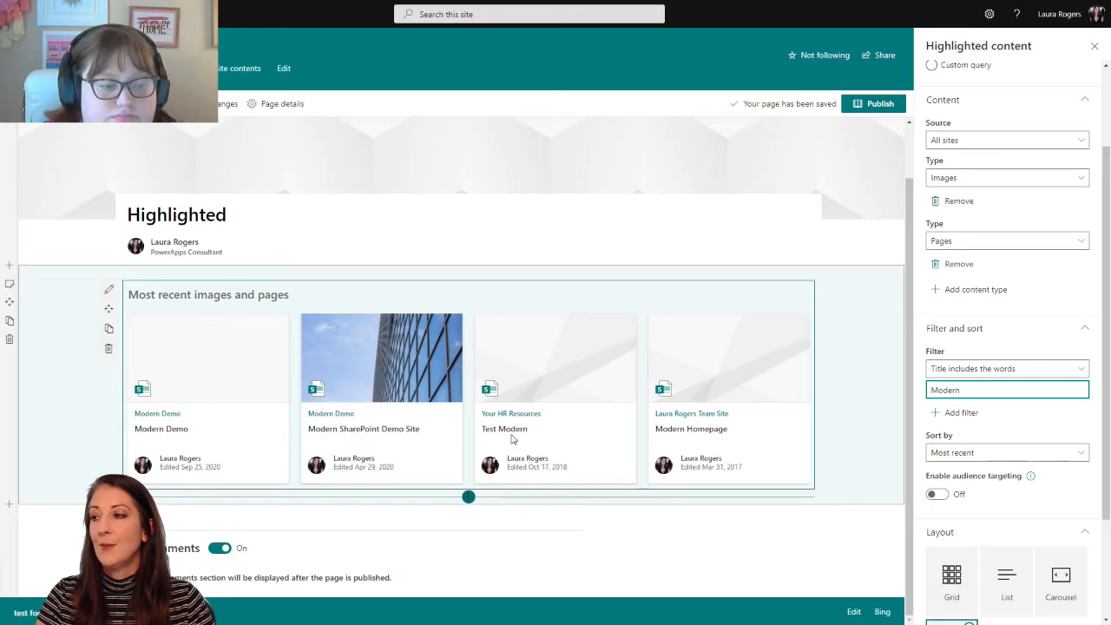
pyautogui.moveTo(999, 390); pyautogui.dragTo(908, 391)
pyautogui.press('BackSpace')
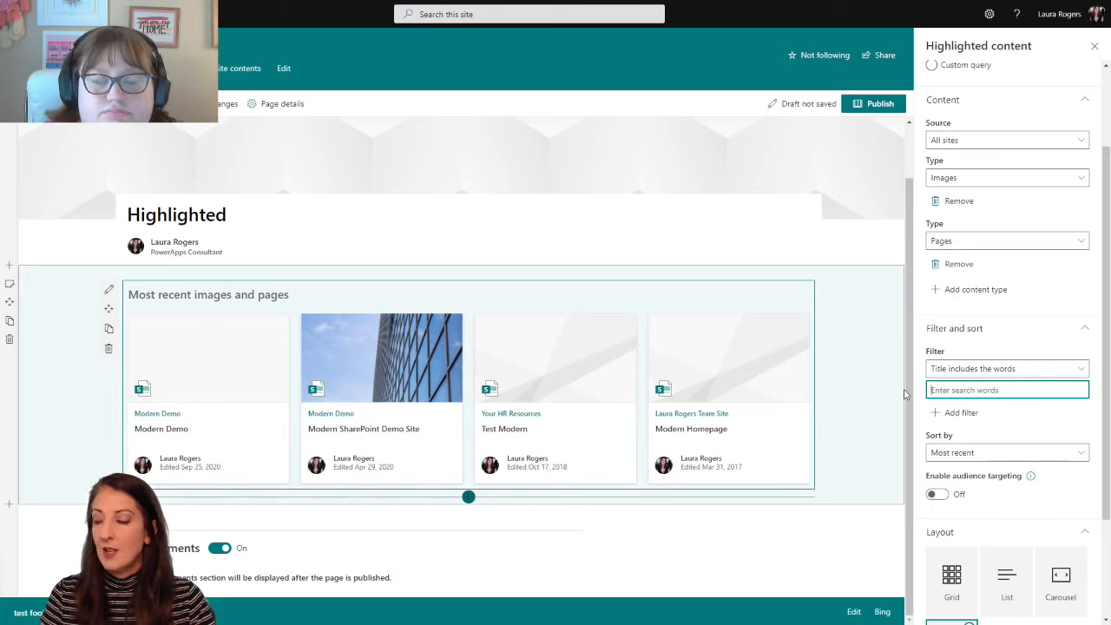
# Try the "Content includes the words" filter with the search word "test", and replace the word with "legal".
pyautogui.click(1005, 368)
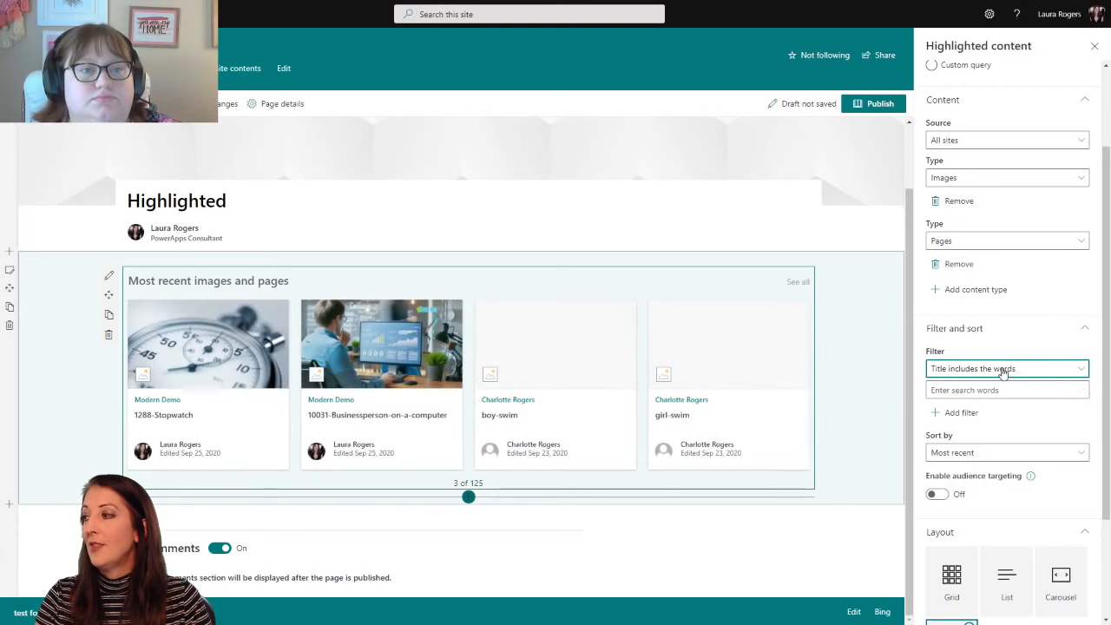
pyautogui.click(1002, 368)
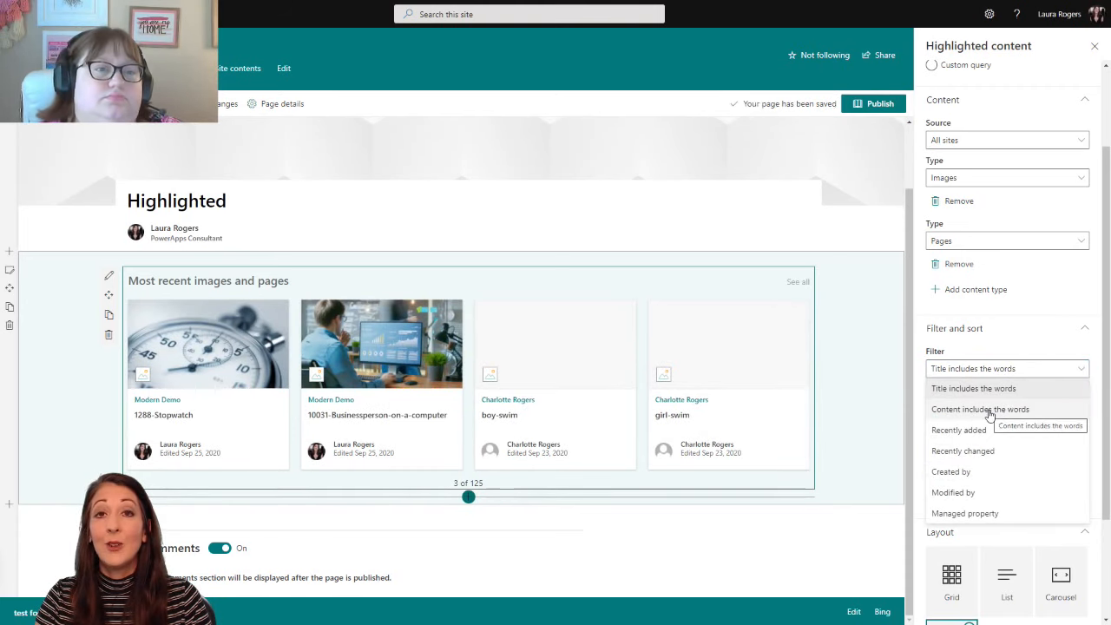
pyautogui.click(989, 416)
pyautogui.click(980, 389)
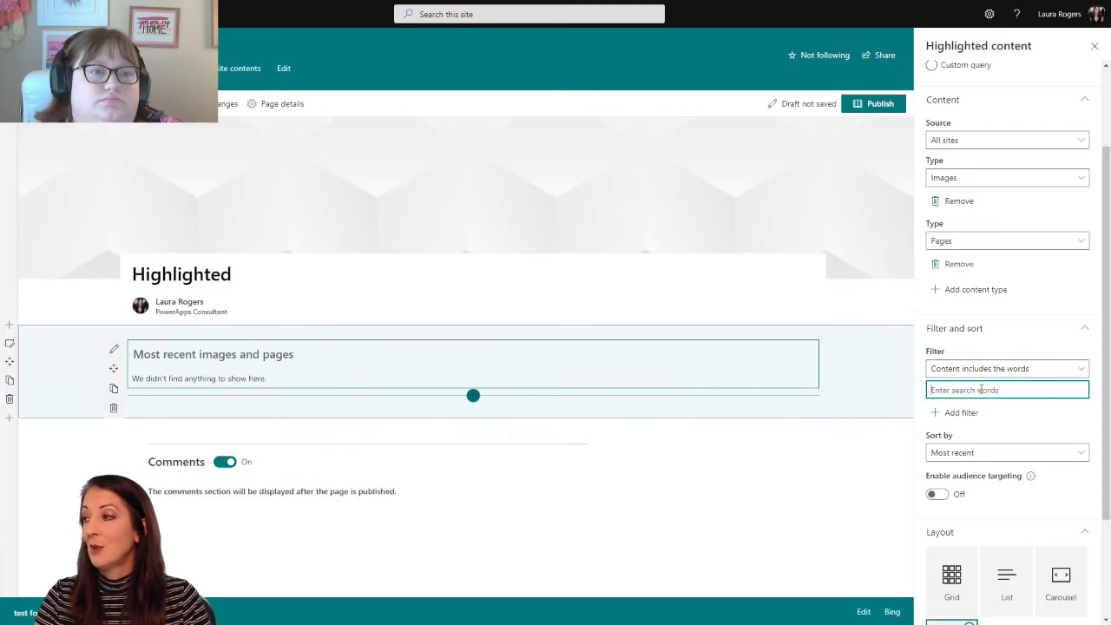
pyautogui.write('test')
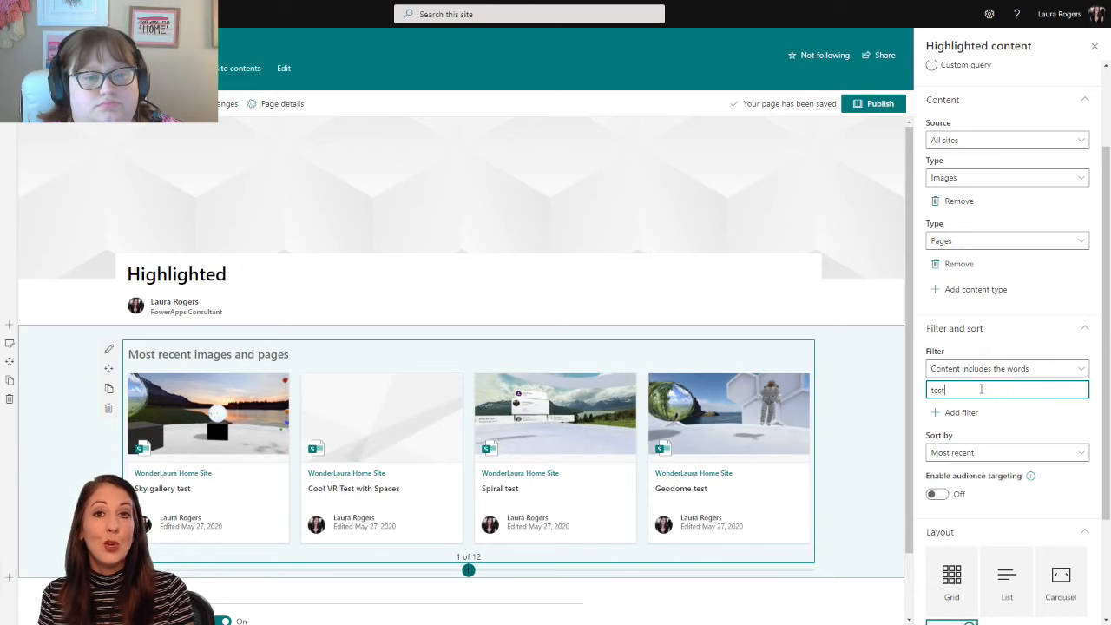
pyautogui.moveTo(981, 389); pyautogui.dragTo(915, 398)
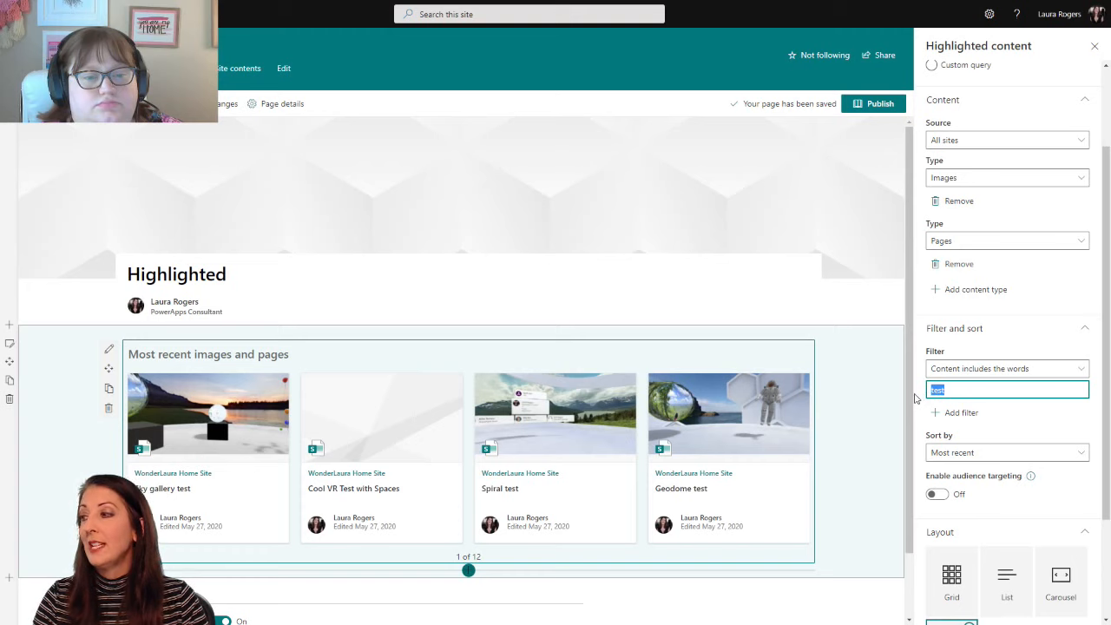
pyautogui.write('legal')
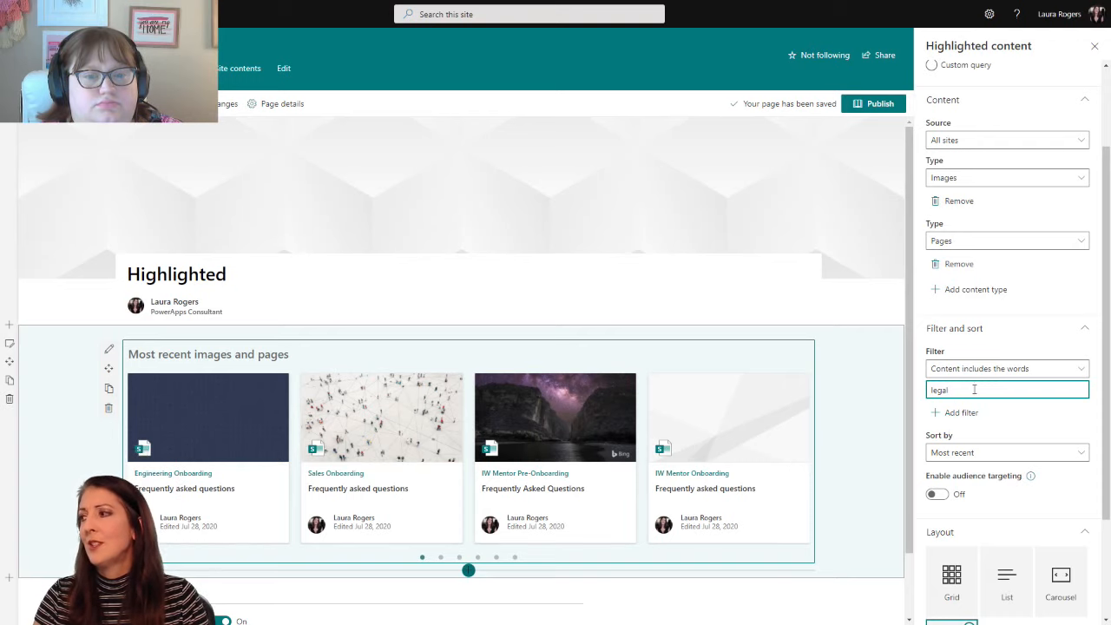
# Change the filter to "Recently added" and set its Since period to "Last month".
pyautogui.click(989, 369)
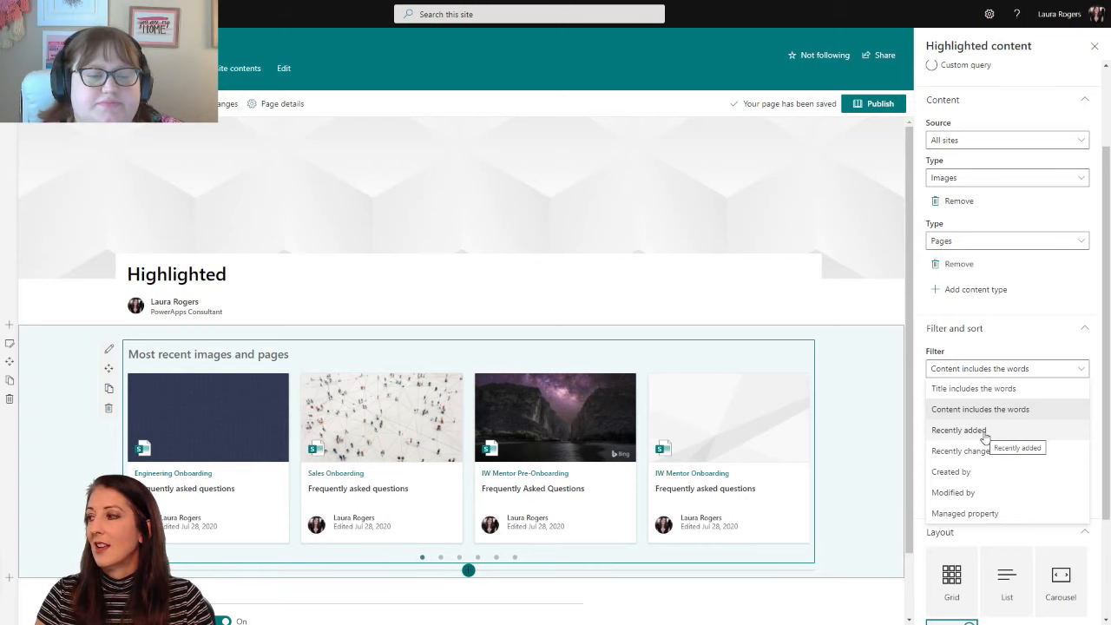
pyautogui.click(984, 432)
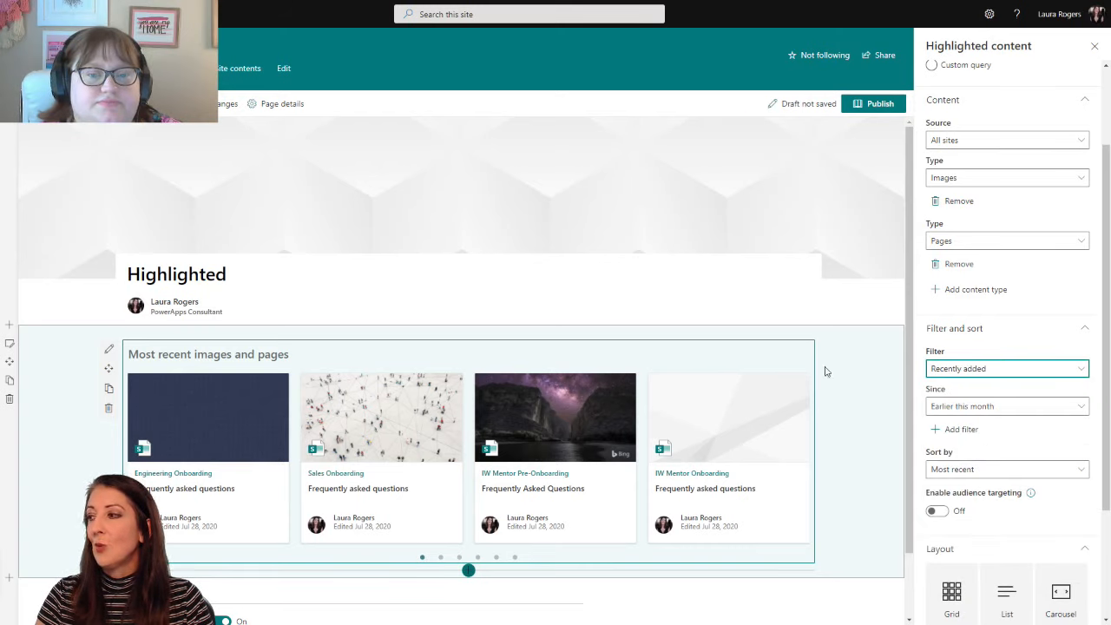
pyautogui.click(1006, 408)
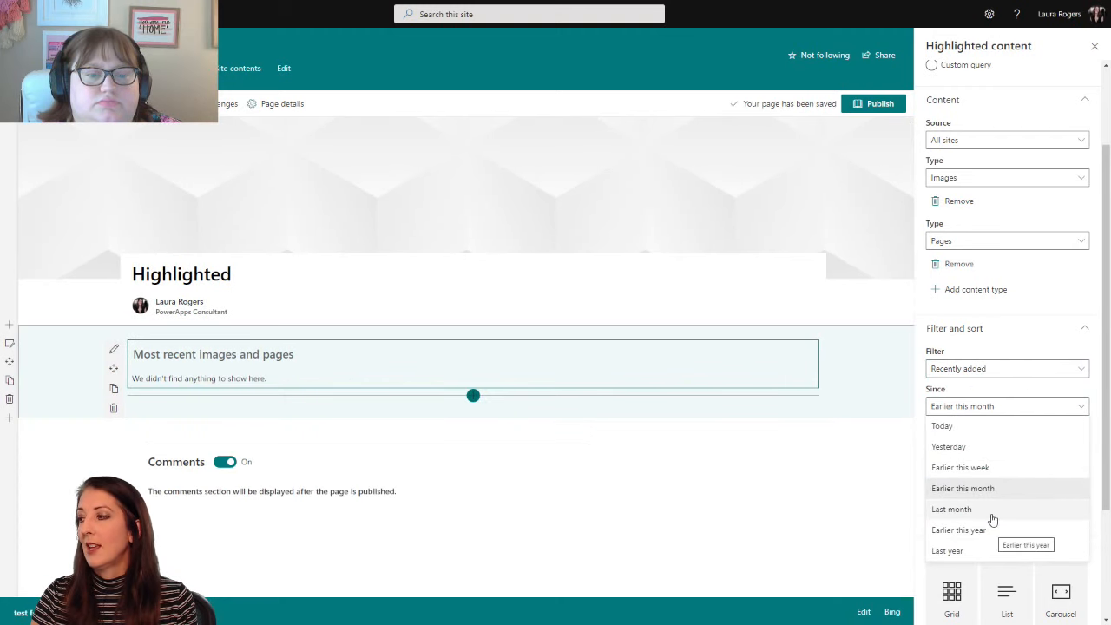
pyautogui.click(992, 510)
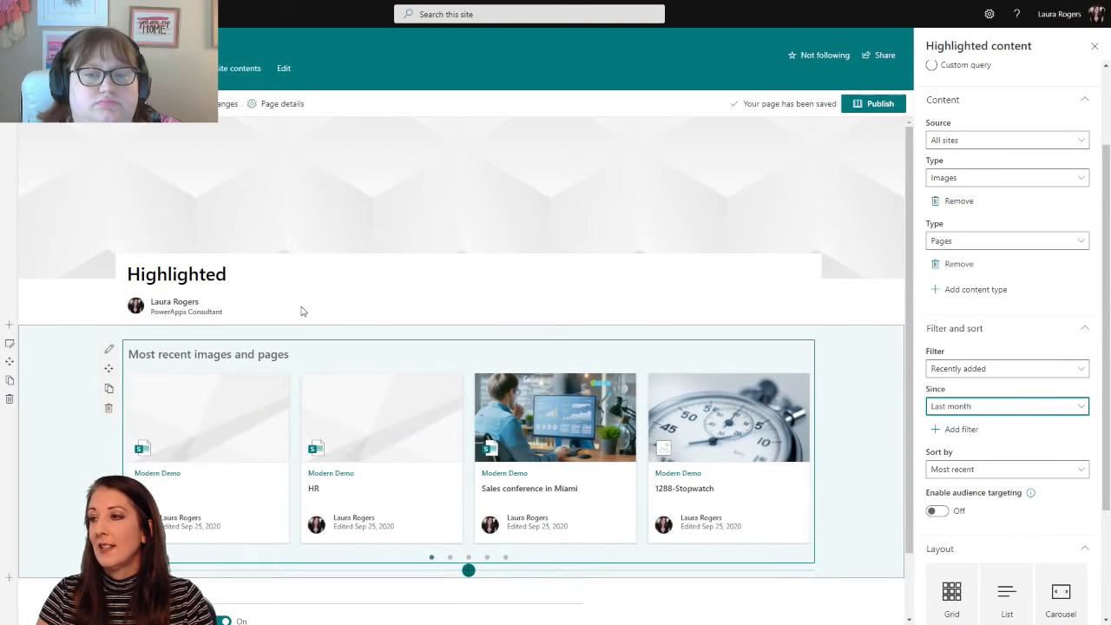
# Replace the web part's title with "Recently added pages".
pyautogui.click(274, 354)
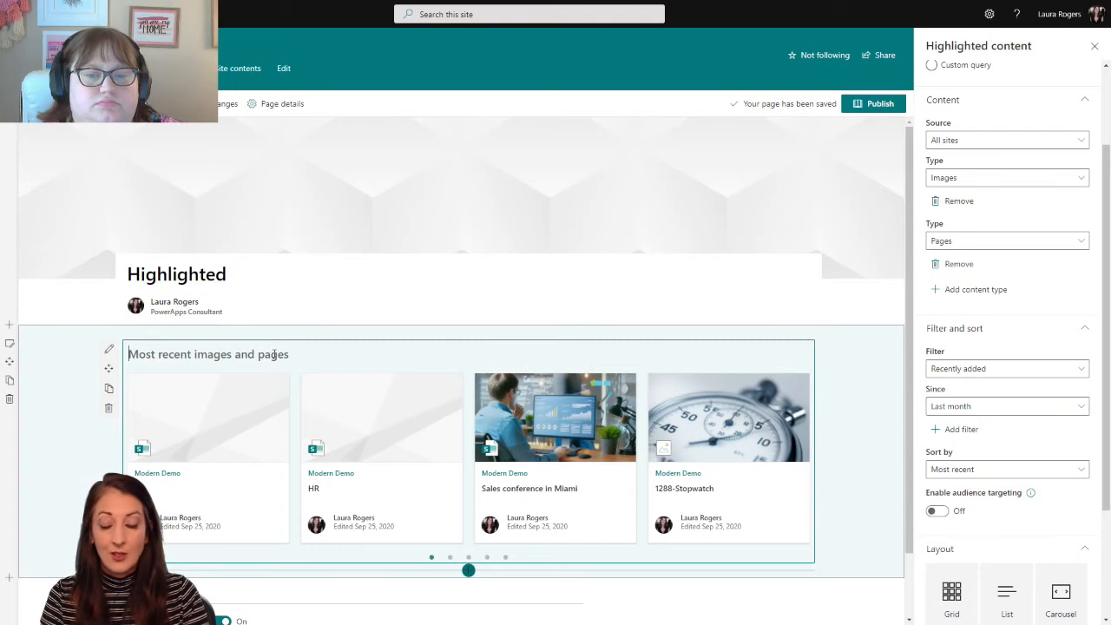
pyautogui.hotkey('ctrl', 'a')
pyautogui.press('BackSpace')
pyautogui.write('Rece')
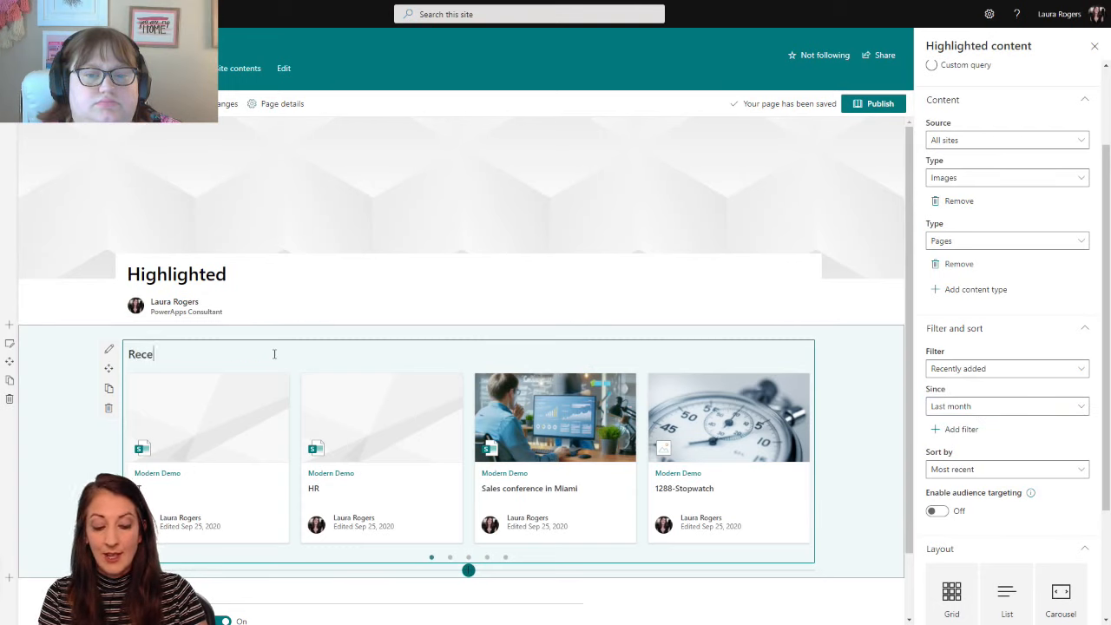
pyautogui.write('ntly added p')
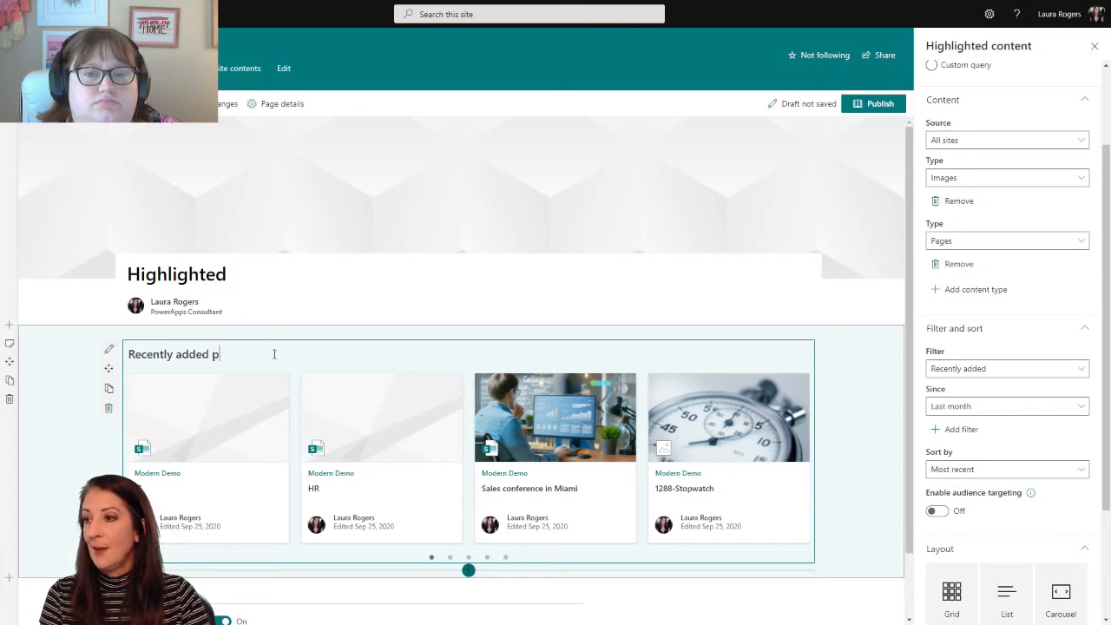
pyautogui.write('ages')
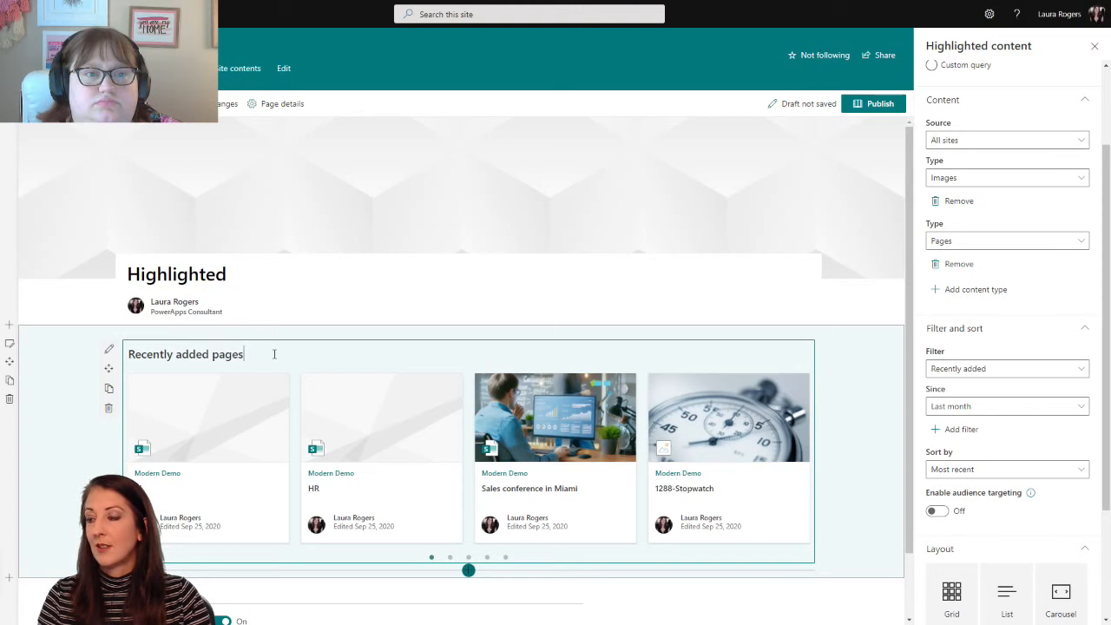
# Change the second content type to Documents and replace the word "pages" in the web part's title with "documents".
pyautogui.click(986, 242)
pyautogui.click(998, 260)
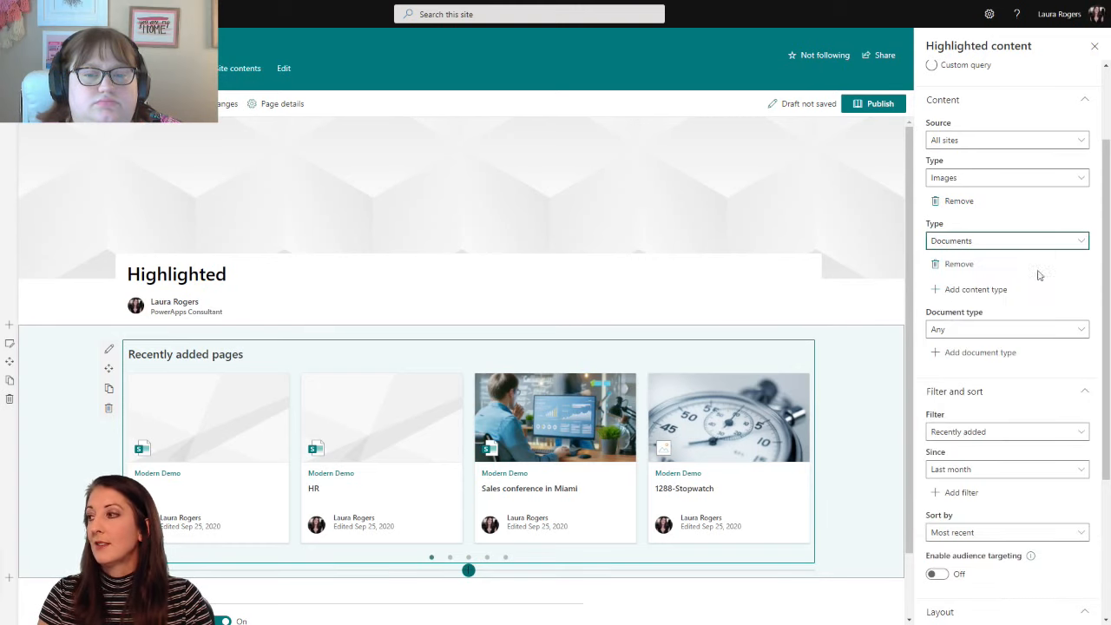
pyautogui.doubleClick(227, 354)
pyautogui.write('documents')
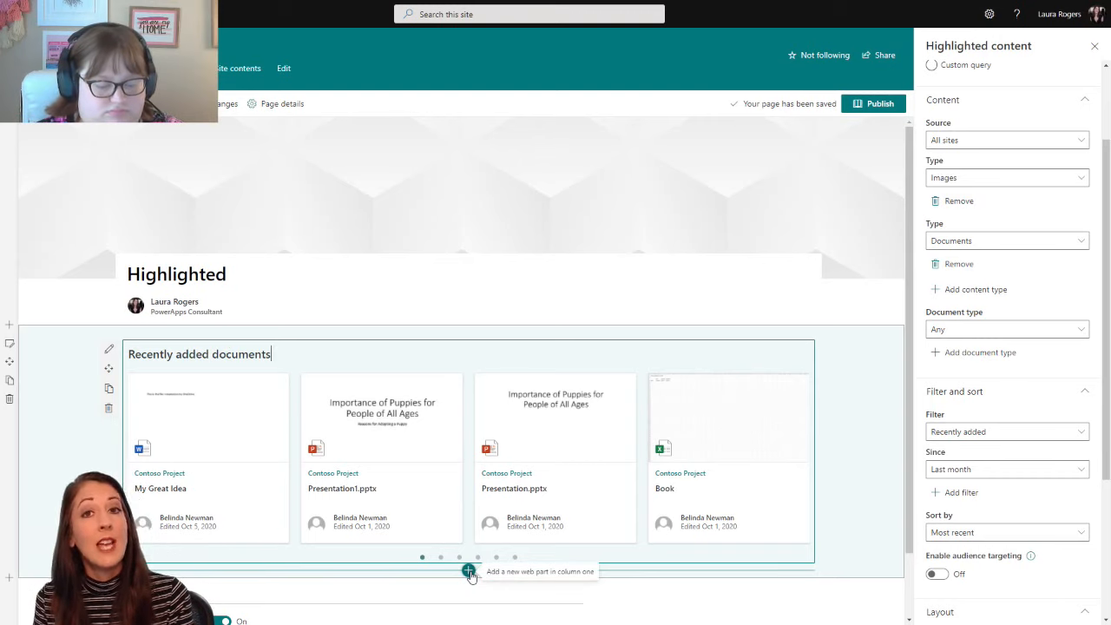
# Change the filter to "Created by" and set it to "Current user".
pyautogui.click(976, 433)
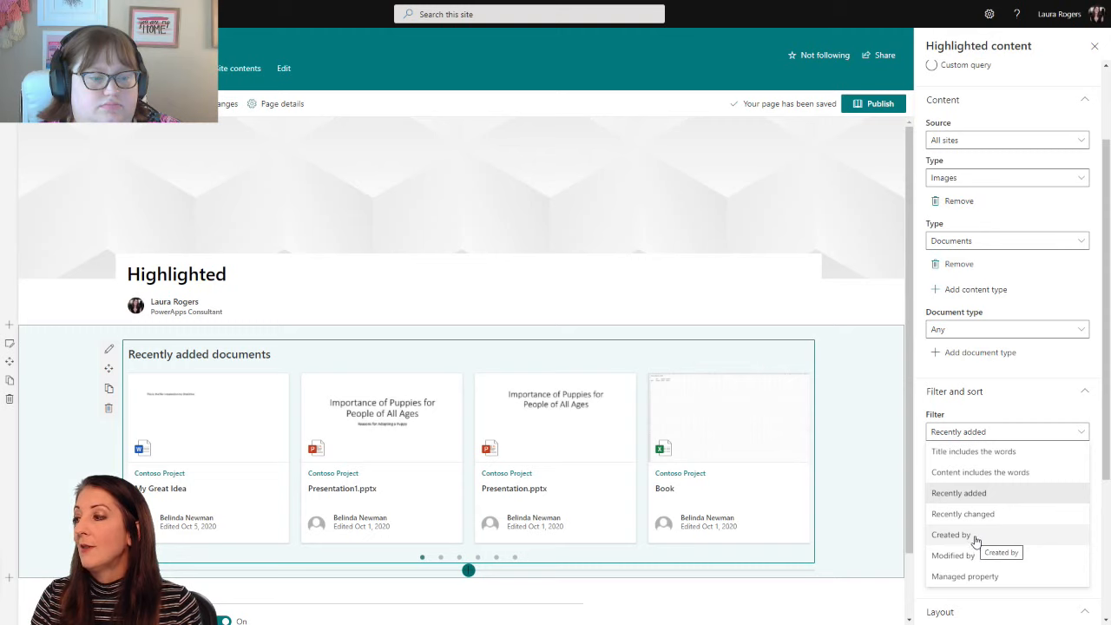
pyautogui.click(974, 536)
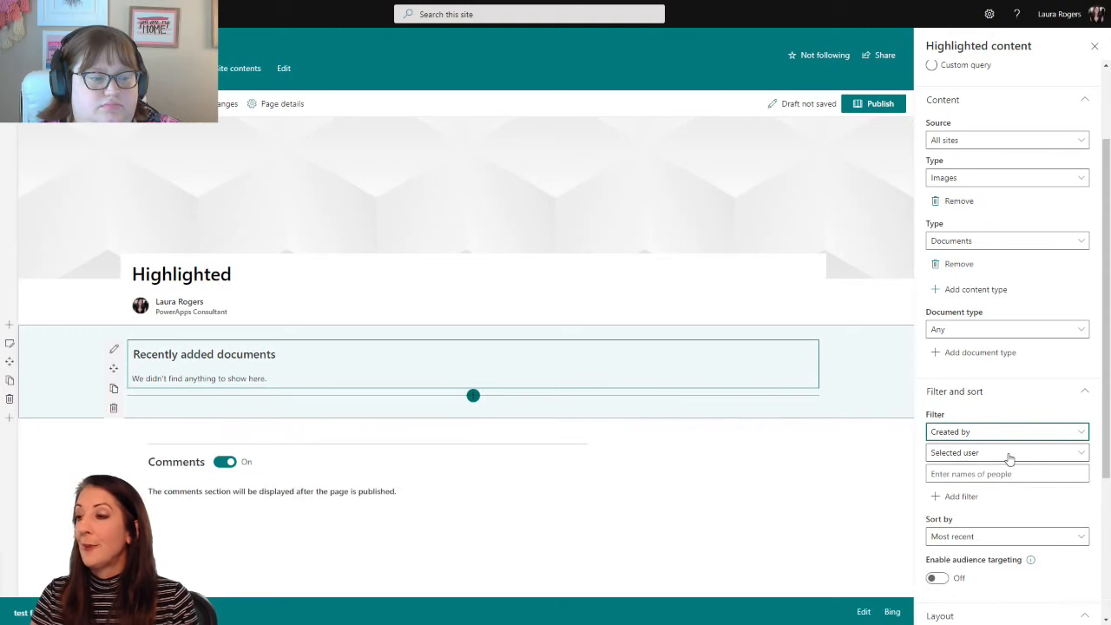
pyautogui.click(994, 453)
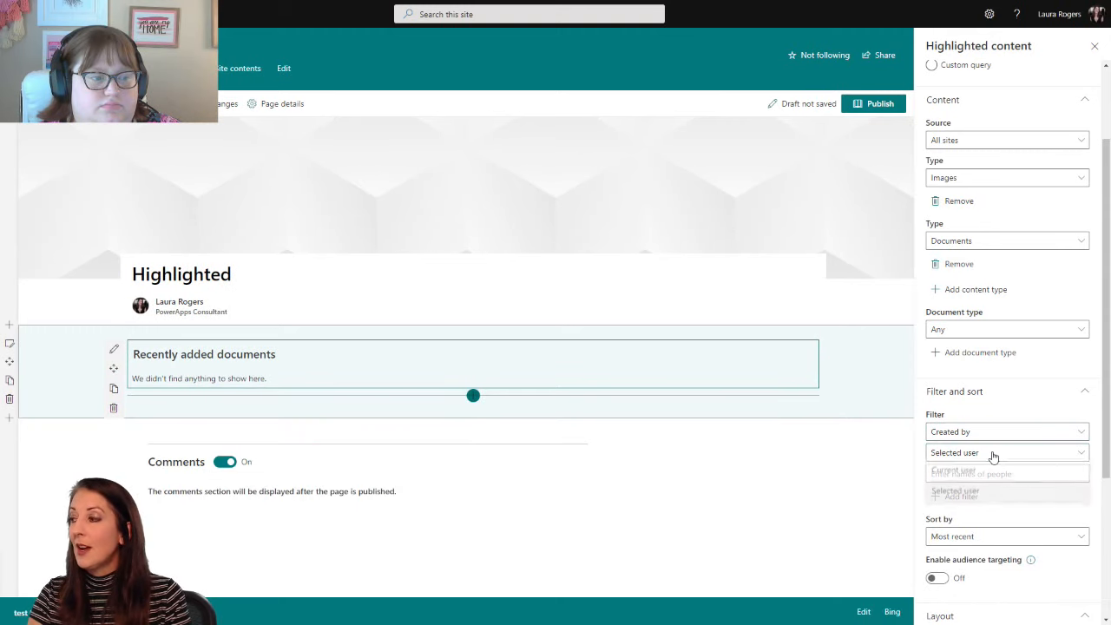
pyautogui.click(989, 473)
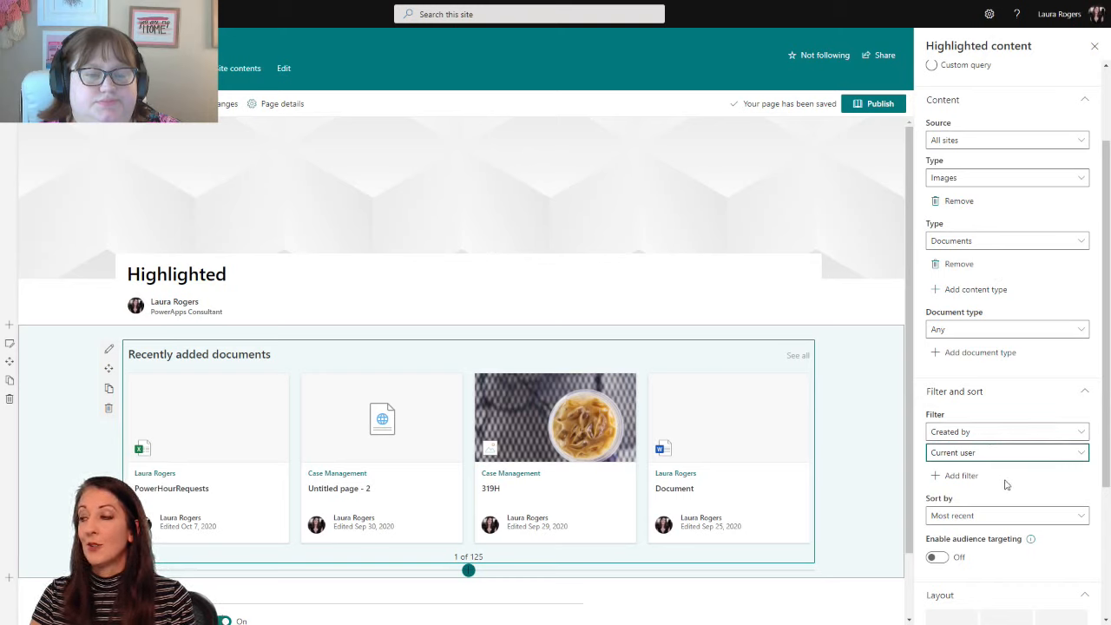
# Replace the words "Recently added" in the web part's title with "My recent".
pyautogui.click(184, 353)
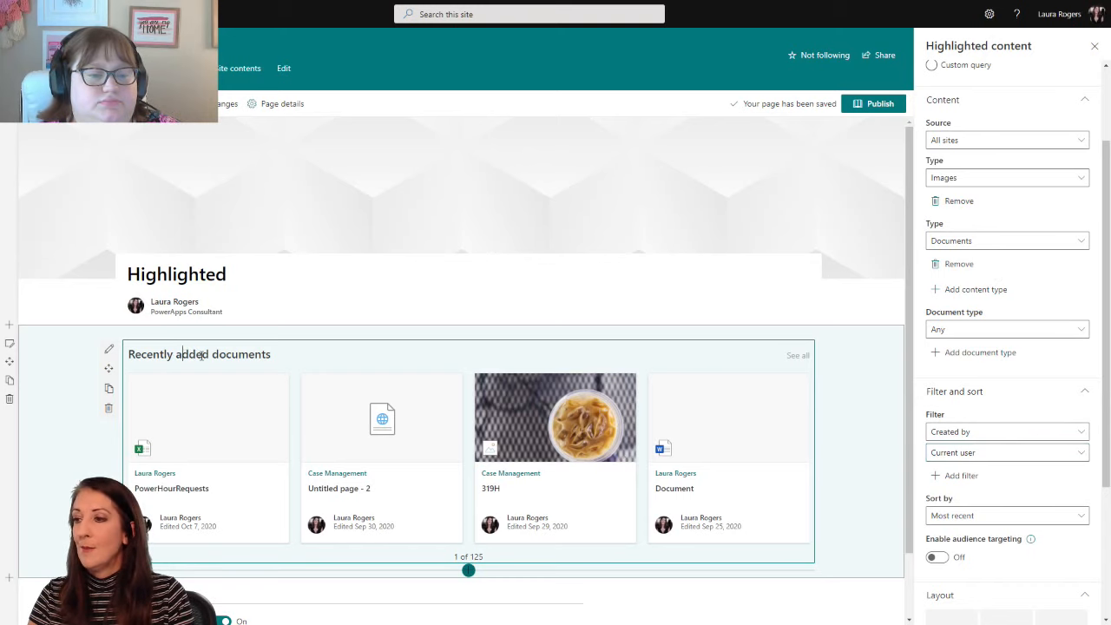
pyautogui.click(210, 355)
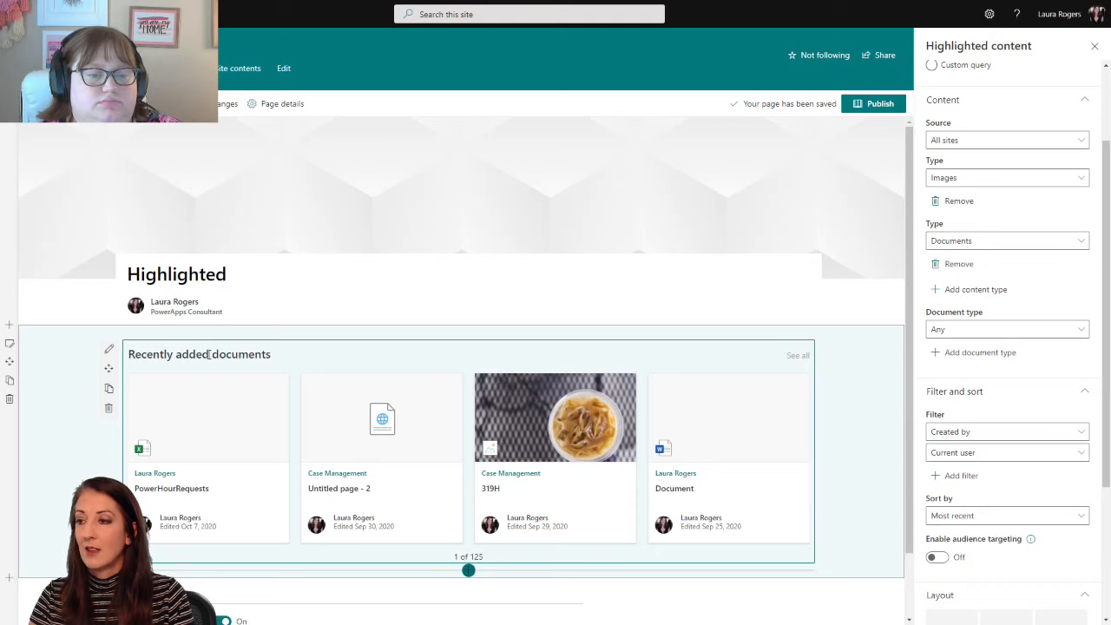
pyautogui.moveTo(210, 355); pyautogui.dragTo(39, 355)
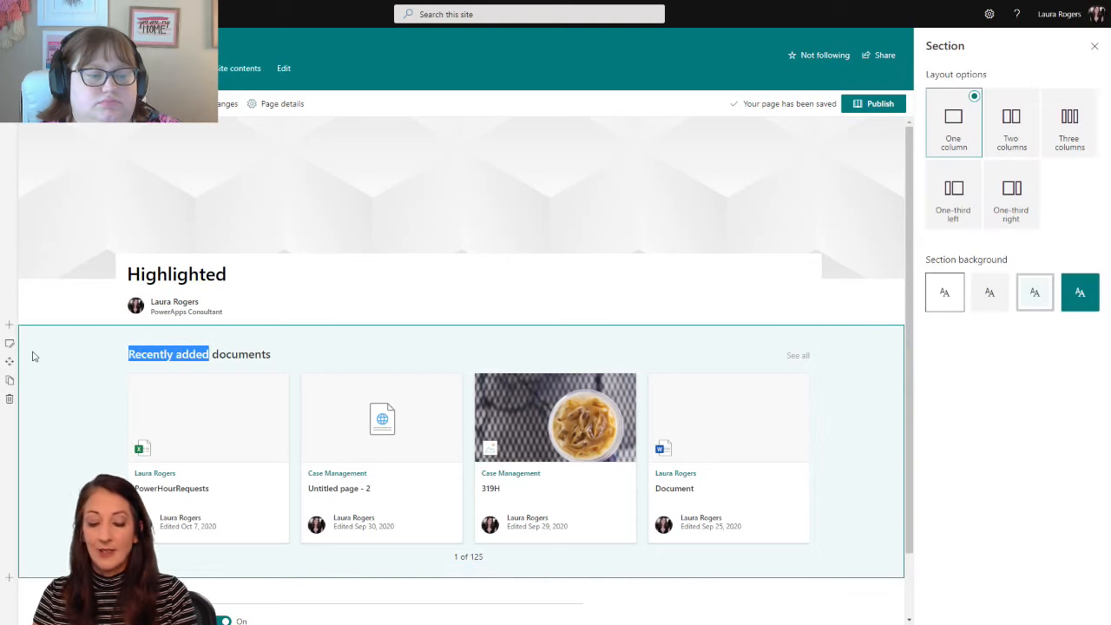
pyautogui.write('My recent')
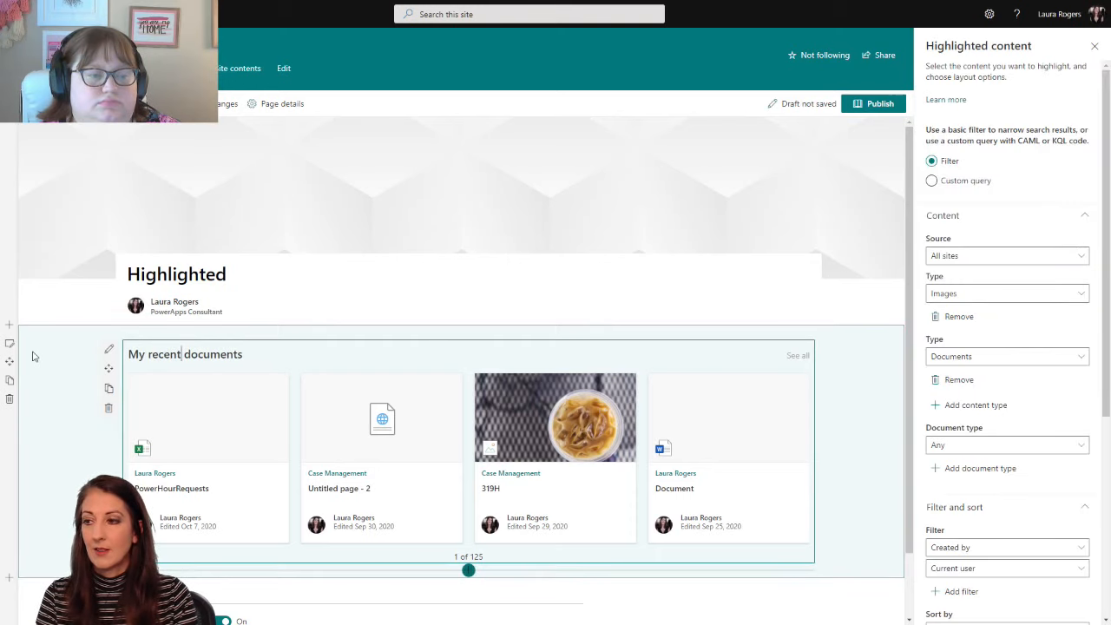
pyautogui.click(764, 272)
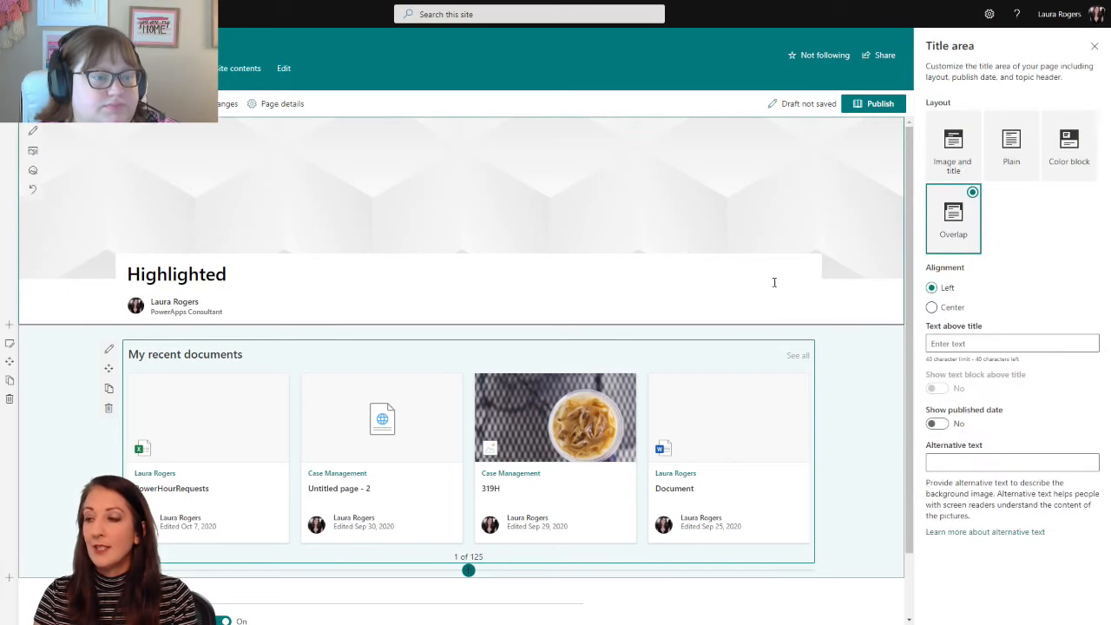
# Reopen the web part's settings and change the filter to "Modified by" with "Current user".
pyautogui.moveTo(401, 379)
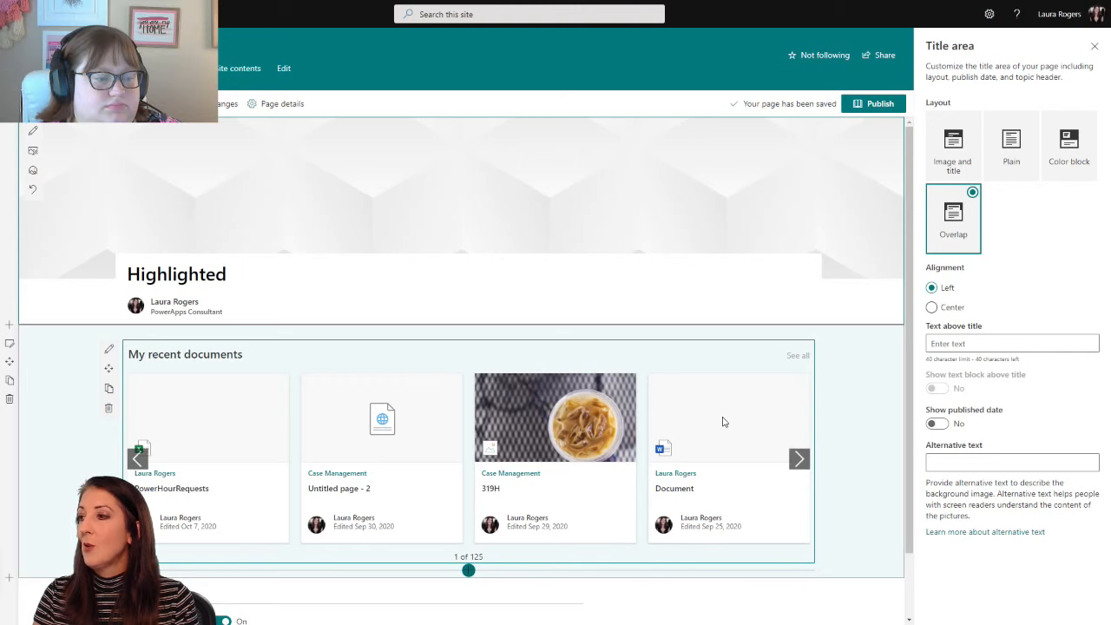
pyautogui.click(105, 351)
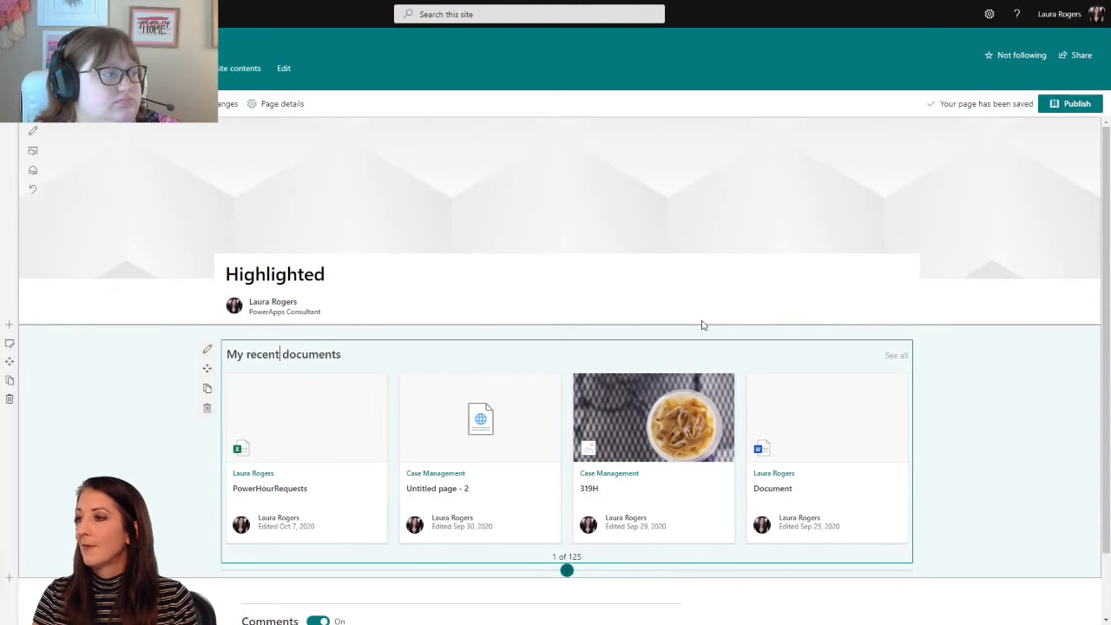
pyautogui.click(206, 349)
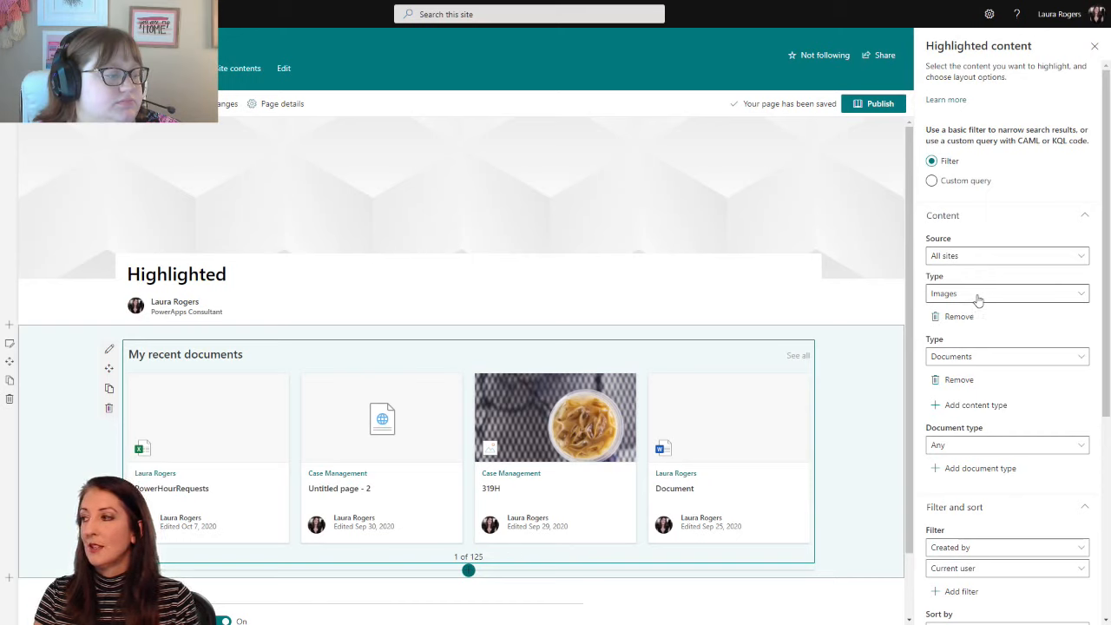
pyautogui.scroll(-4, 1007, 408)
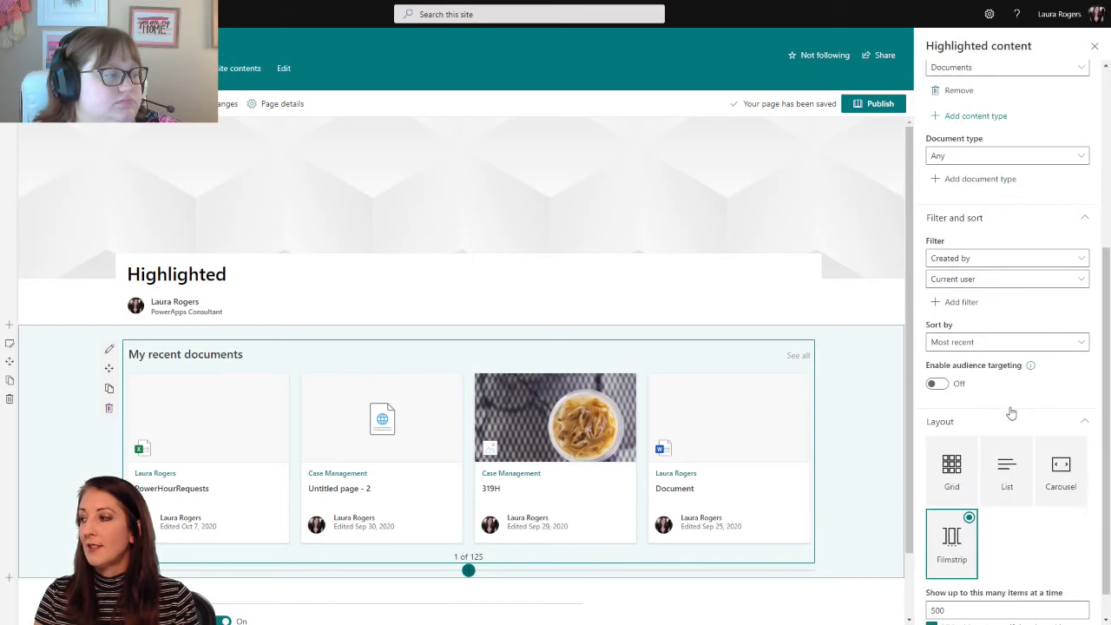
pyautogui.scroll(2, 972, 372)
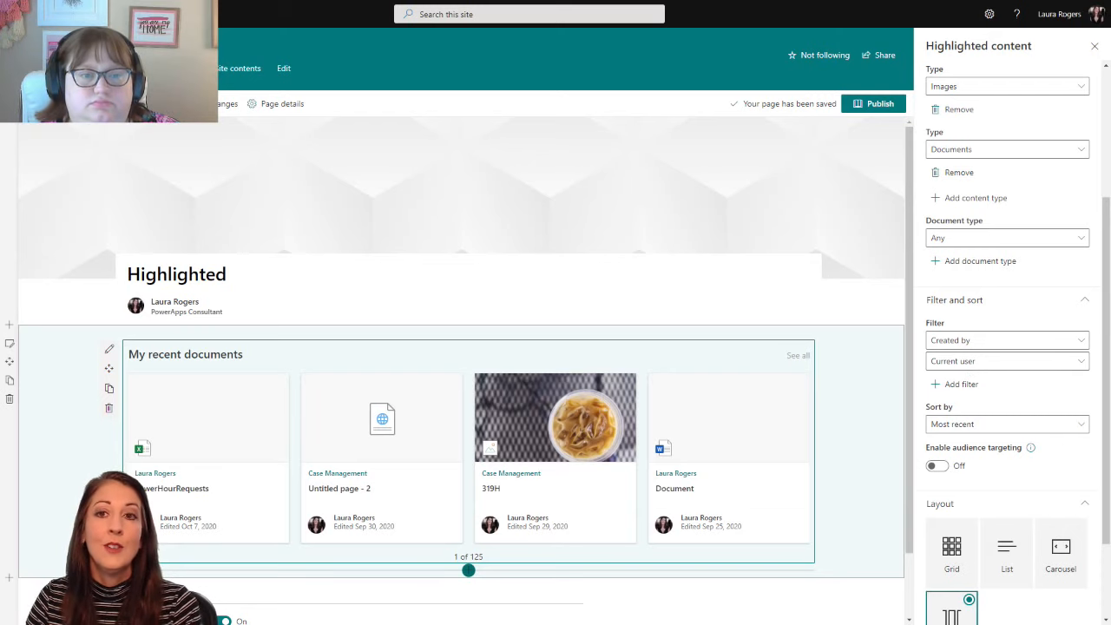
pyautogui.click(999, 343)
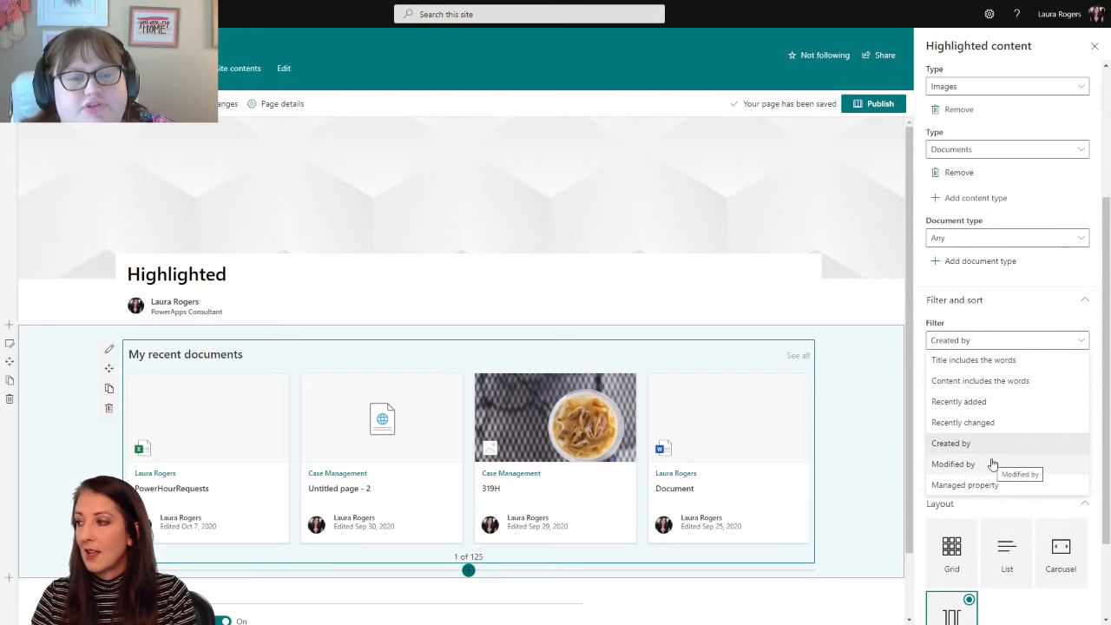
pyautogui.click(990, 466)
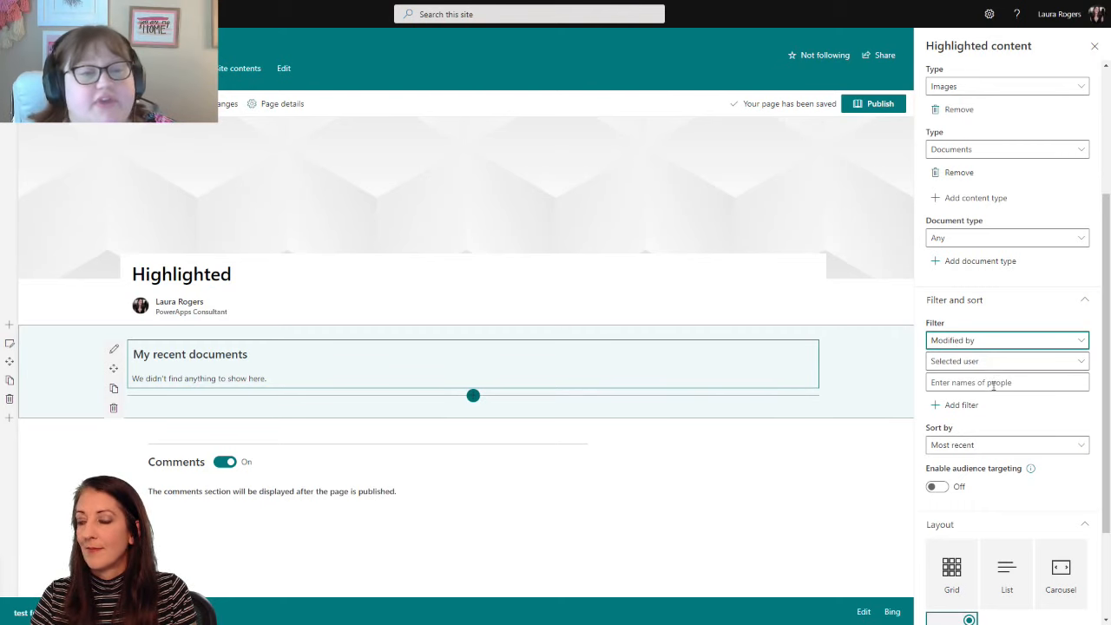
pyautogui.click(984, 359)
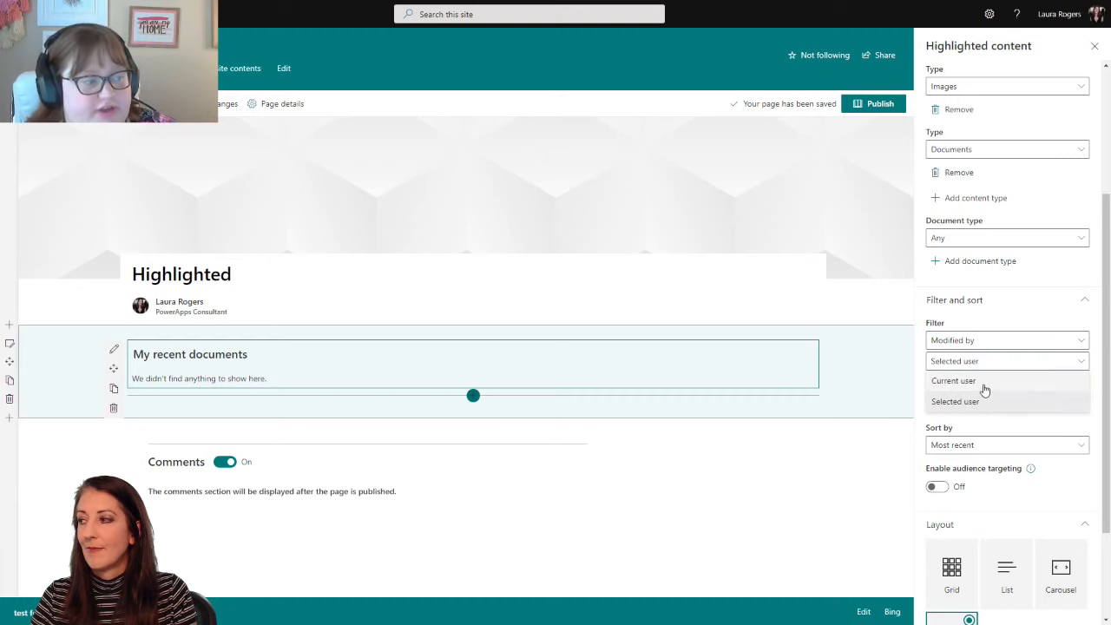
pyautogui.click(984, 386)
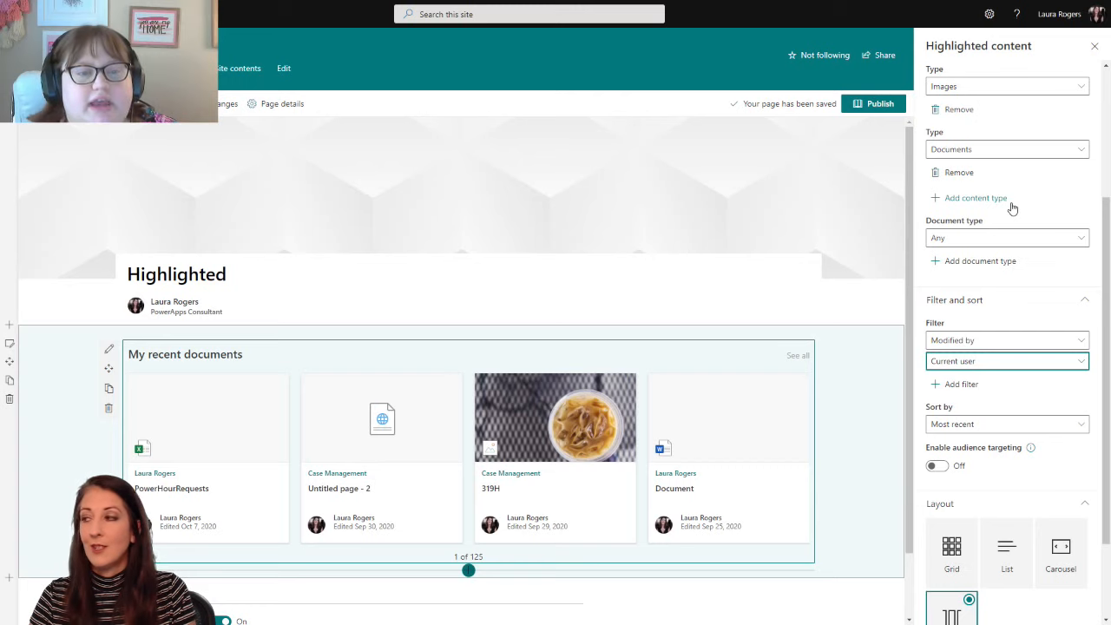
pyautogui.scroll(3, 1011, 208)
pyautogui.scroll(-2, 1012, 209)
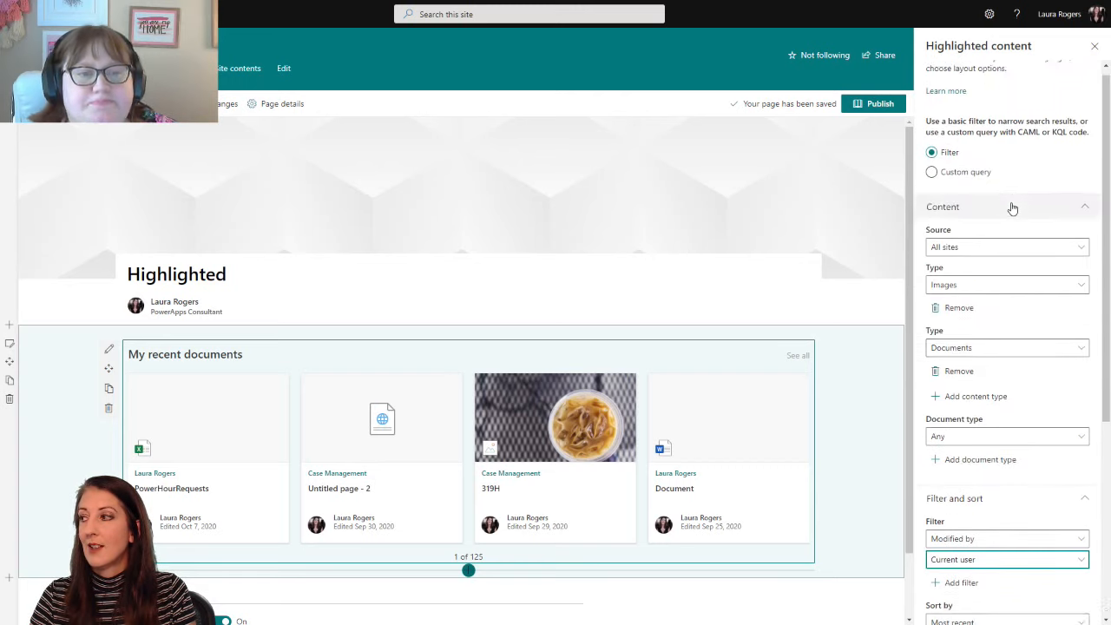
pyautogui.scroll(2, 1012, 209)
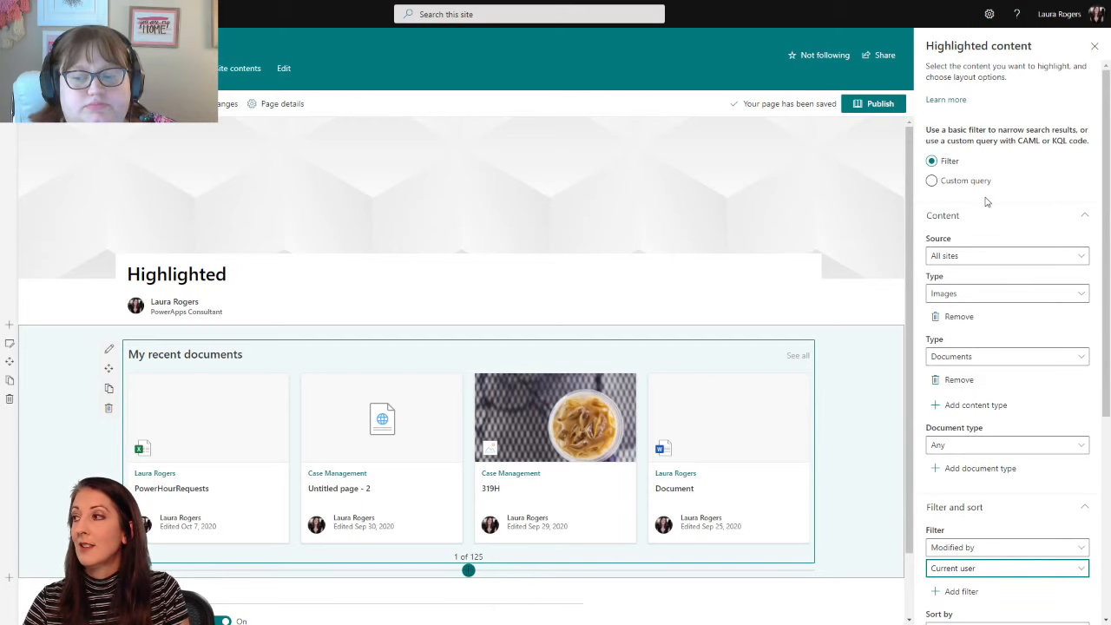
pyautogui.scroll(-2, 997, 295)
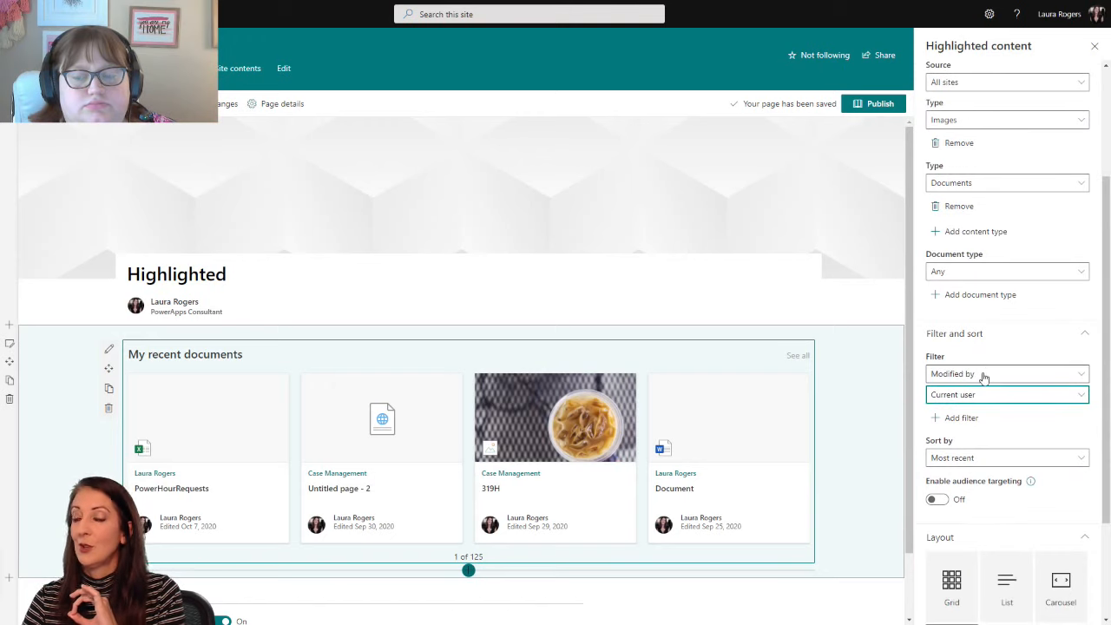
pyautogui.scroll(2, 998, 365)
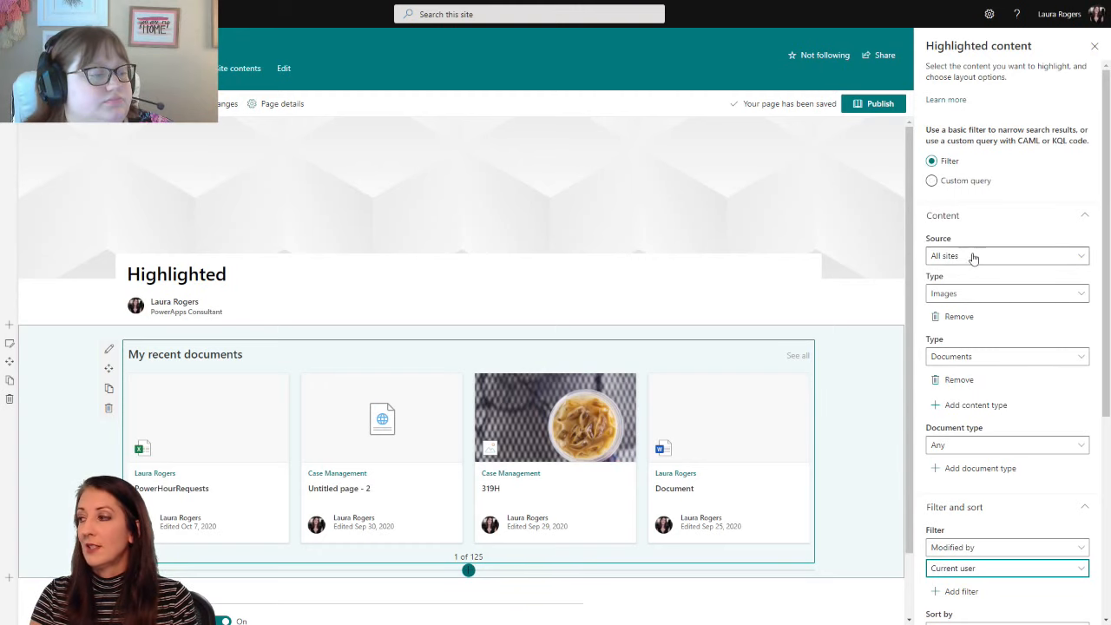
# Change the filter to "Managed property" and search the managed properties for "author".
pyautogui.scroll(-3, 973, 261)
pyautogui.scroll(-1, 973, 262)
pyautogui.click(974, 224)
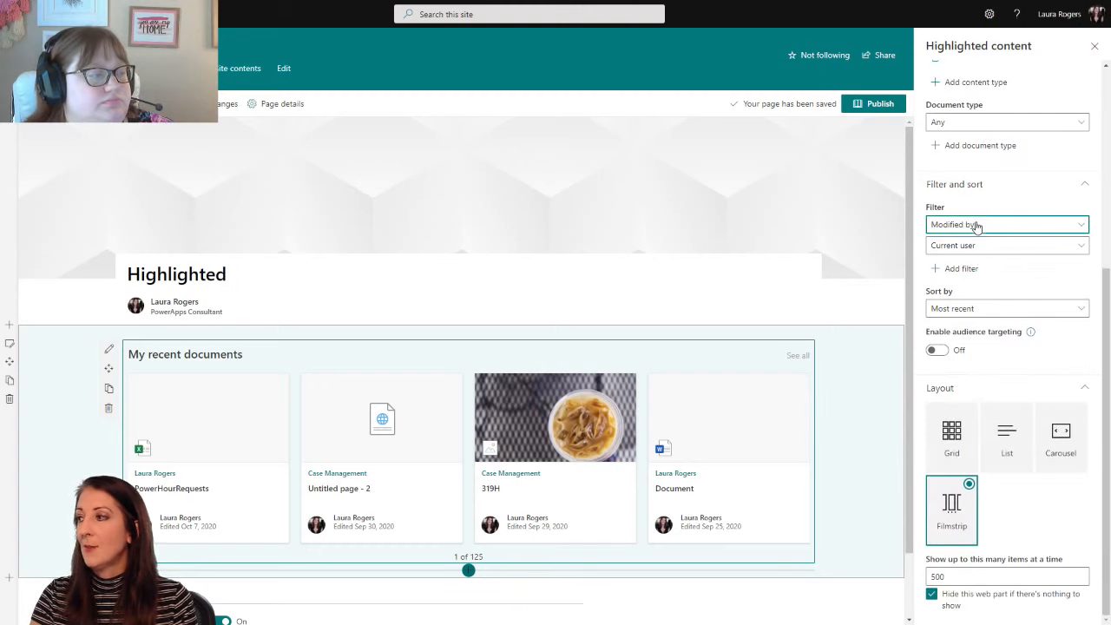
pyautogui.click(973, 367)
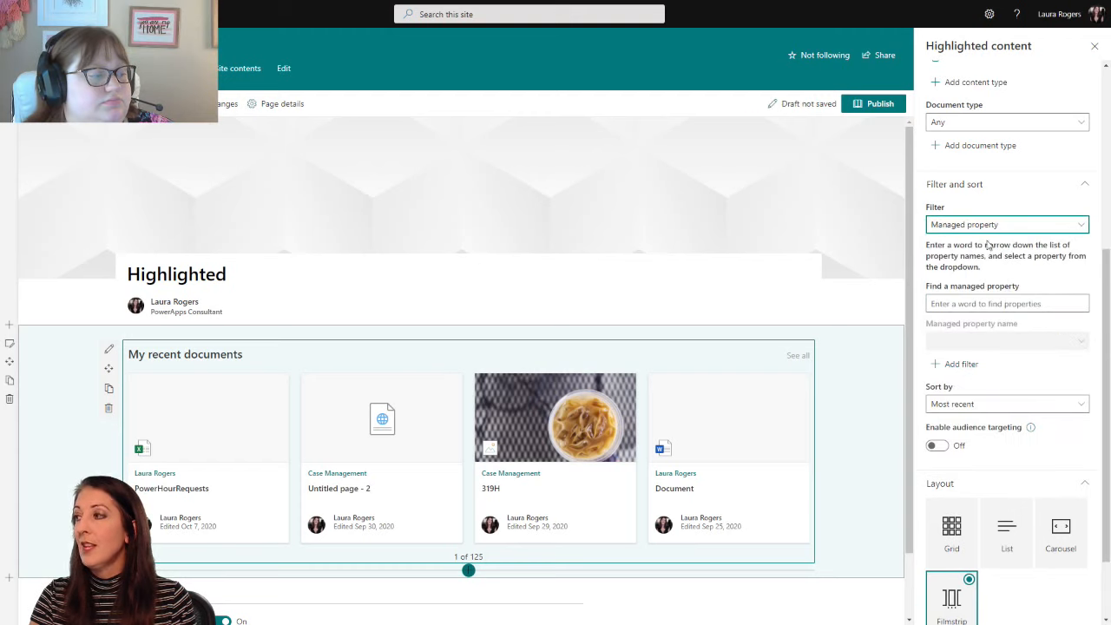
pyautogui.click(989, 303)
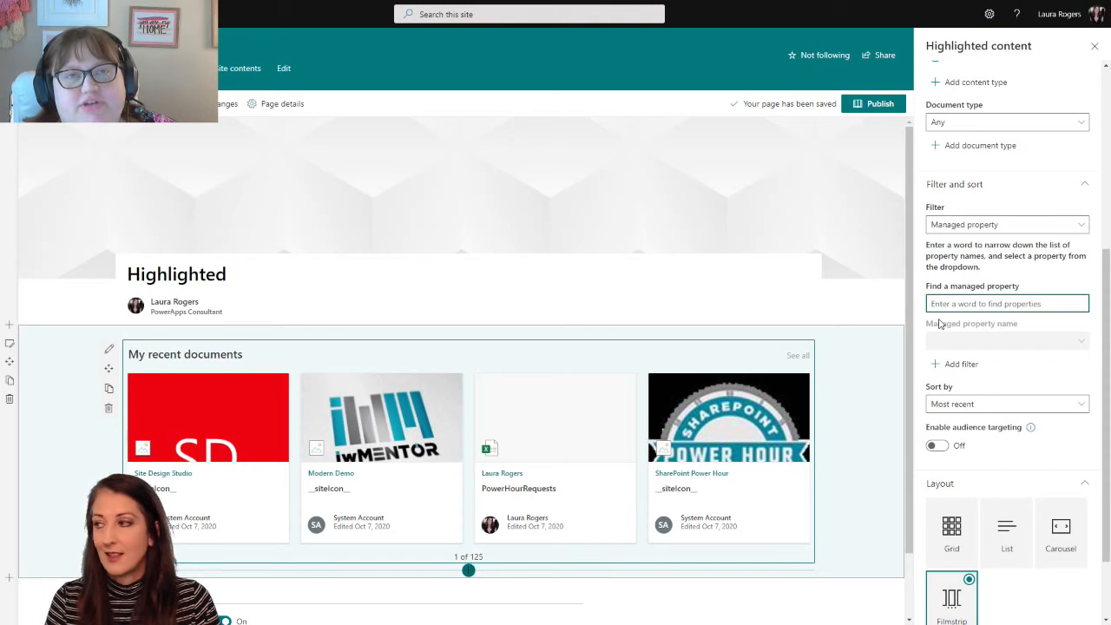
pyautogui.write('au')
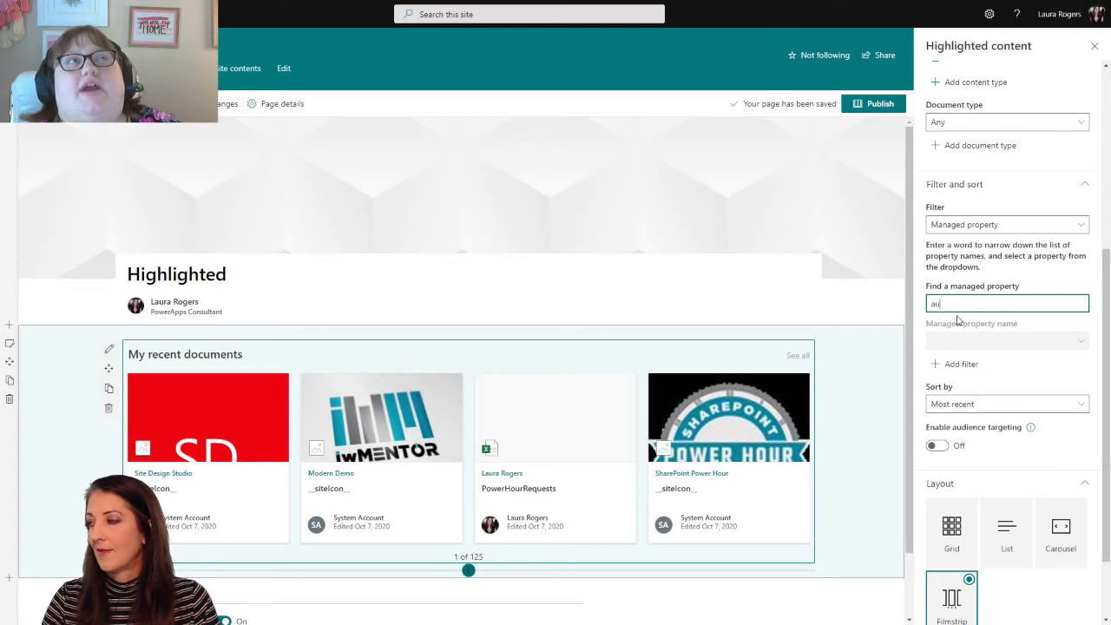
pyautogui.moveTo(953, 302); pyautogui.dragTo(922, 306)
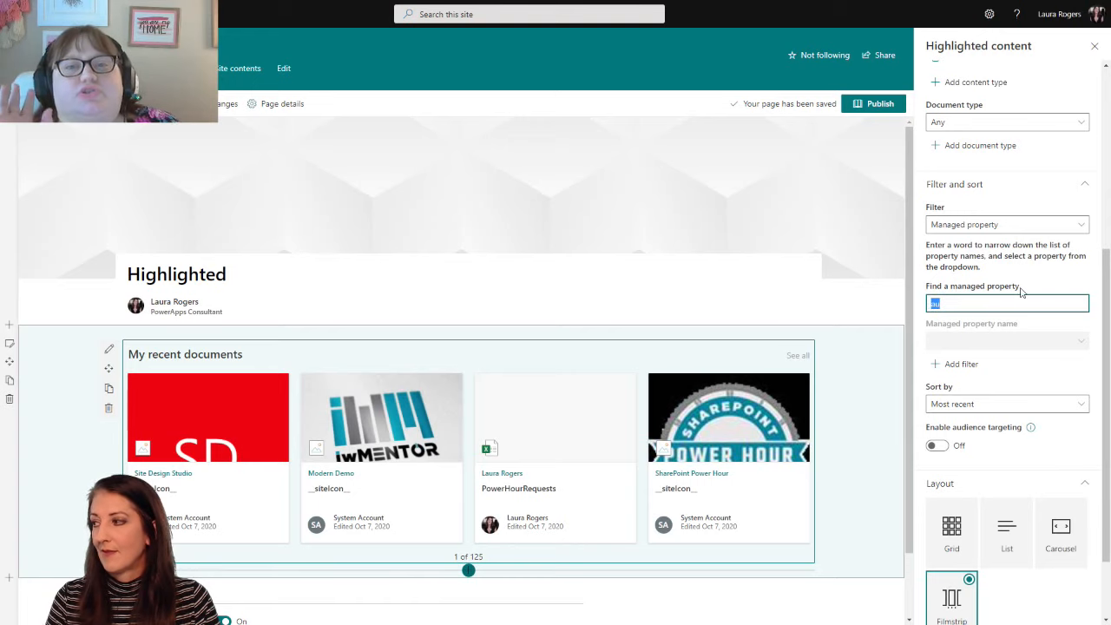
pyautogui.write('author')
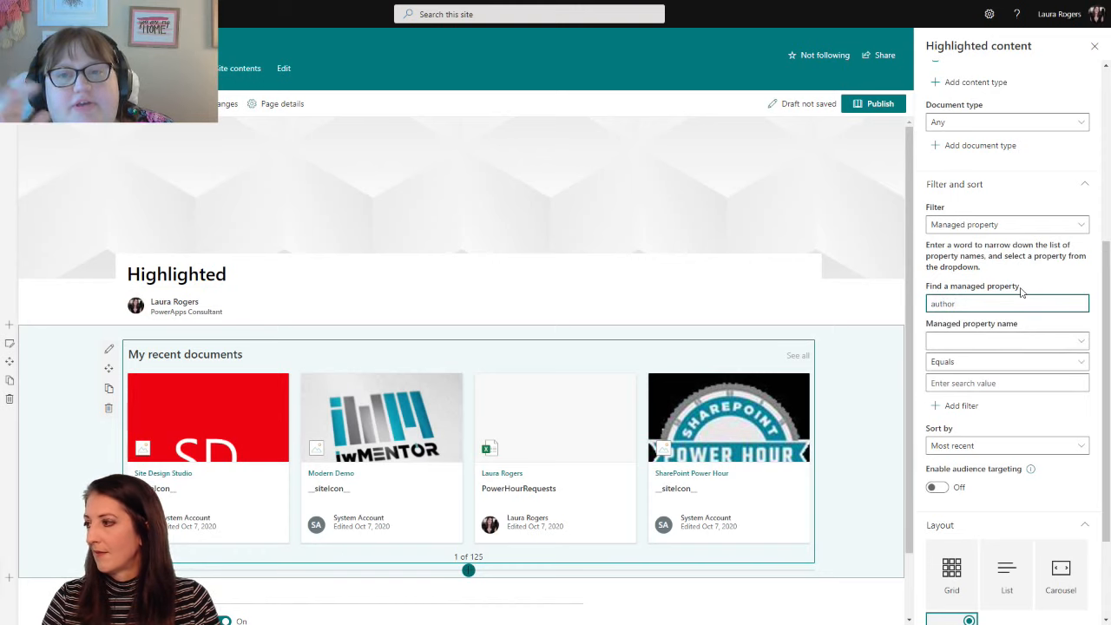
# Examine the managed property names offered for the search word "author".
pyautogui.click(1028, 343)
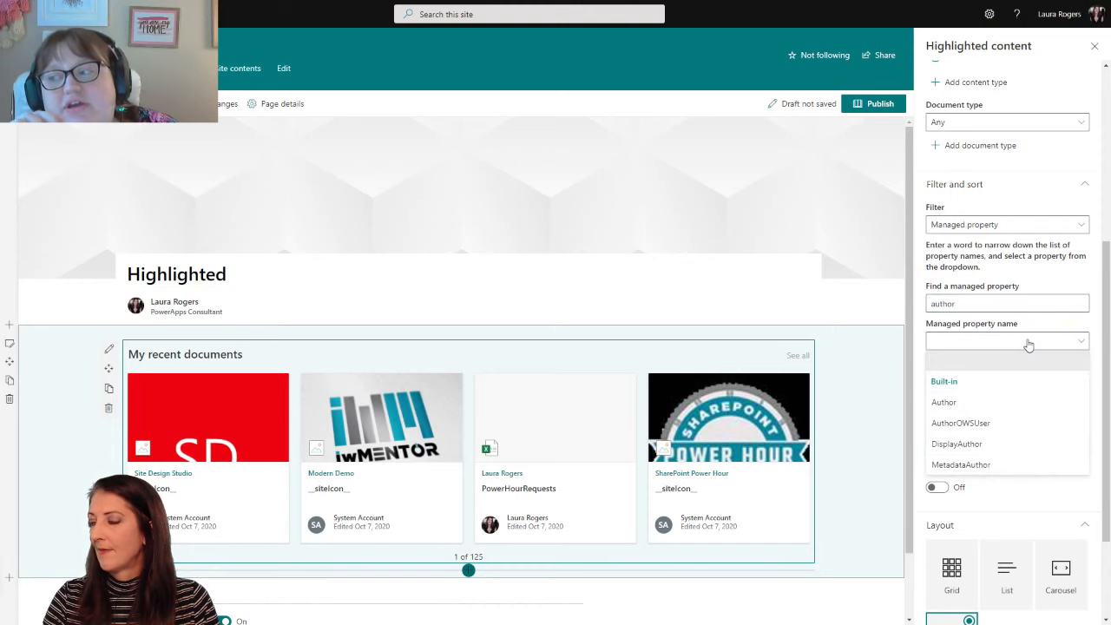
pyautogui.click(1030, 344)
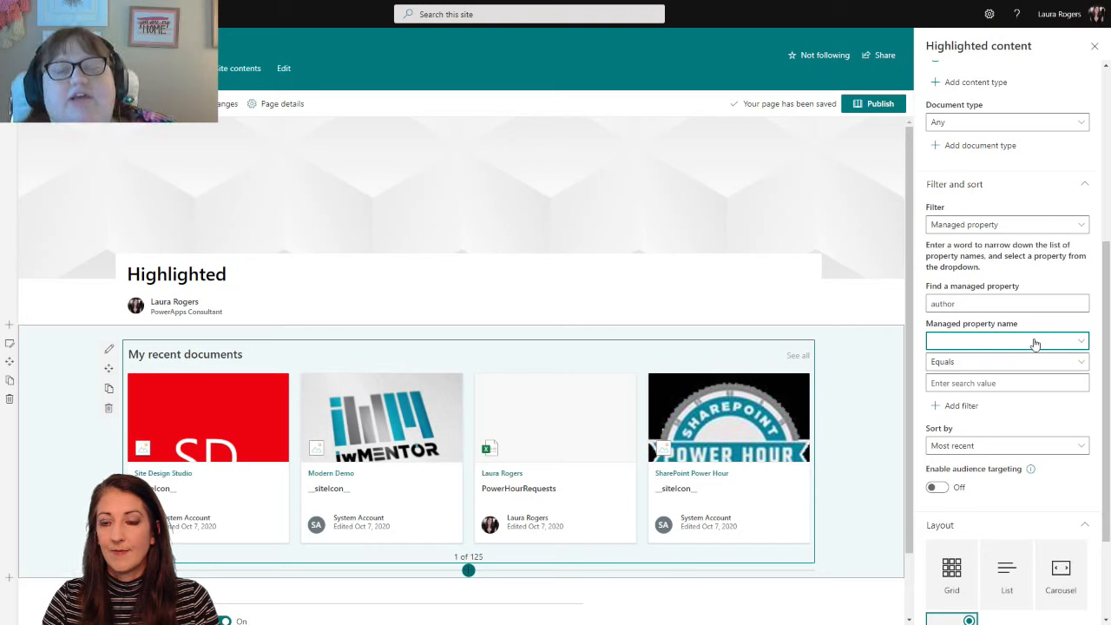
pyautogui.click(1034, 342)
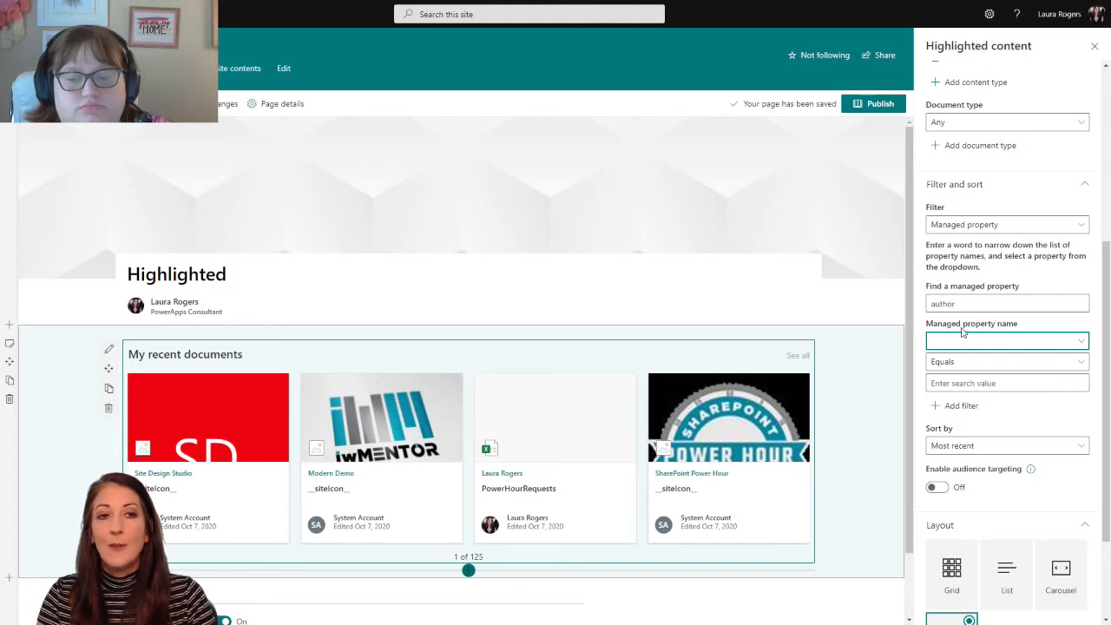
pyautogui.click(976, 303)
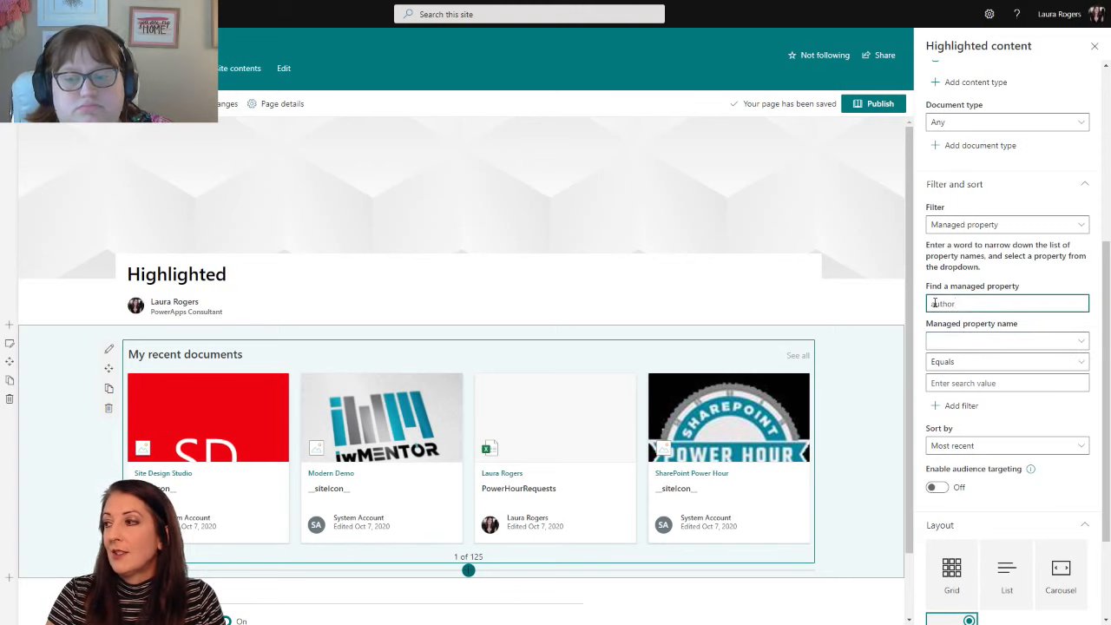
pyautogui.doubleClick(944, 303)
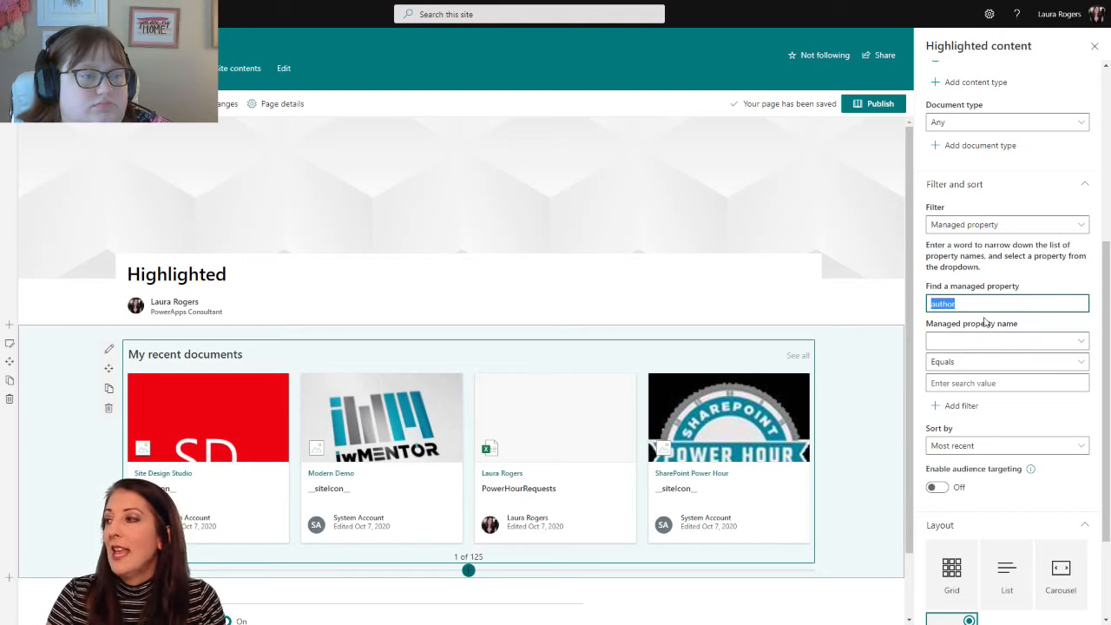
pyautogui.click(975, 303)
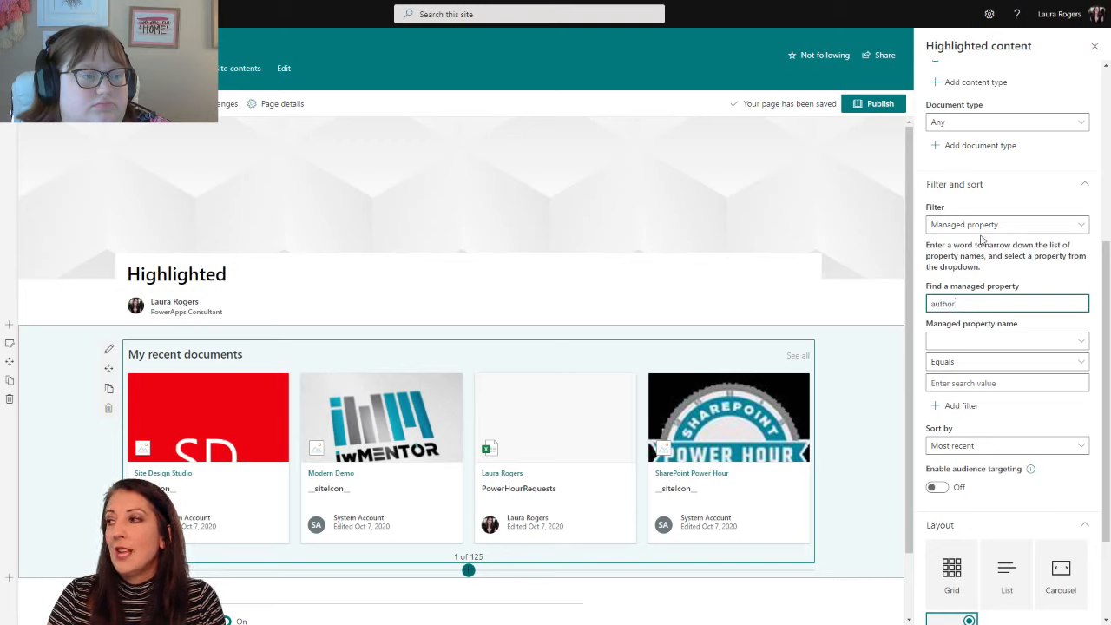
pyautogui.click(1004, 342)
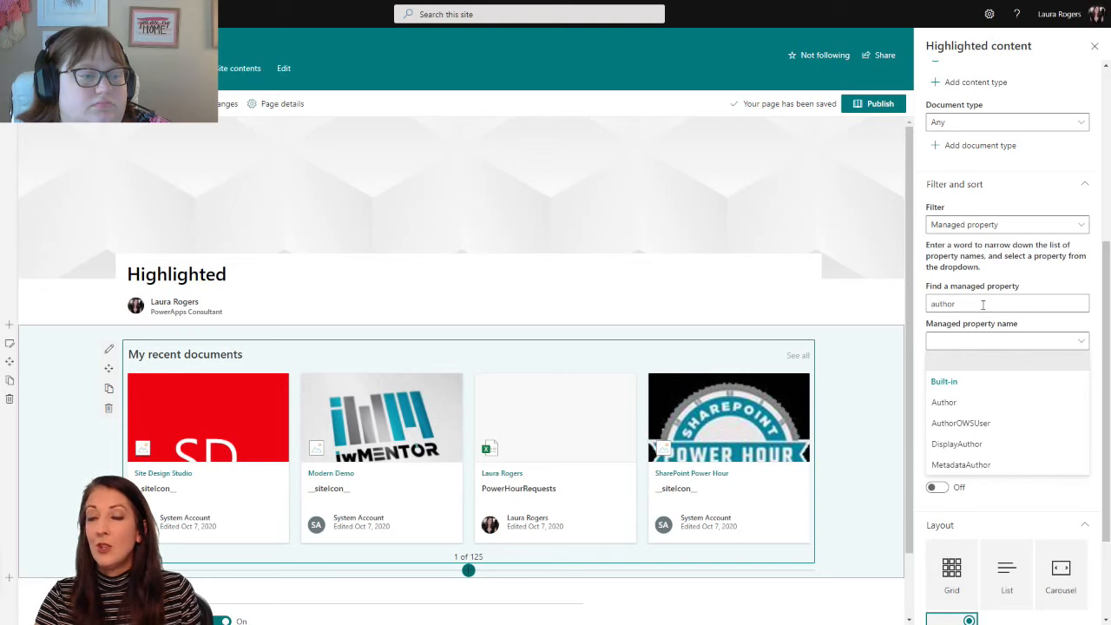
pyautogui.click(996, 340)
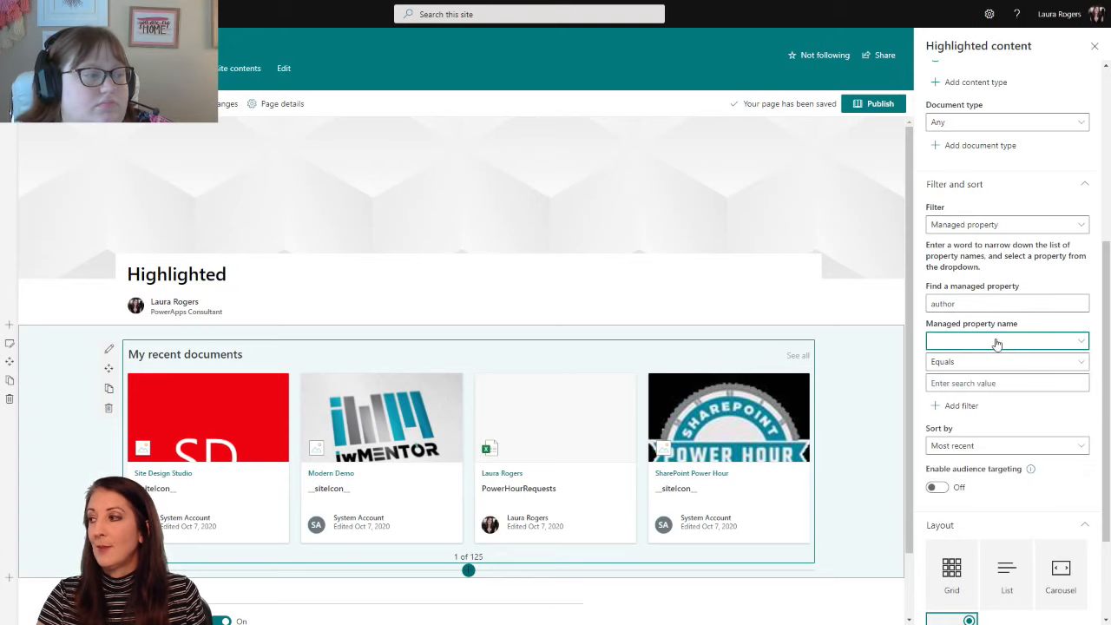
pyautogui.click(997, 341)
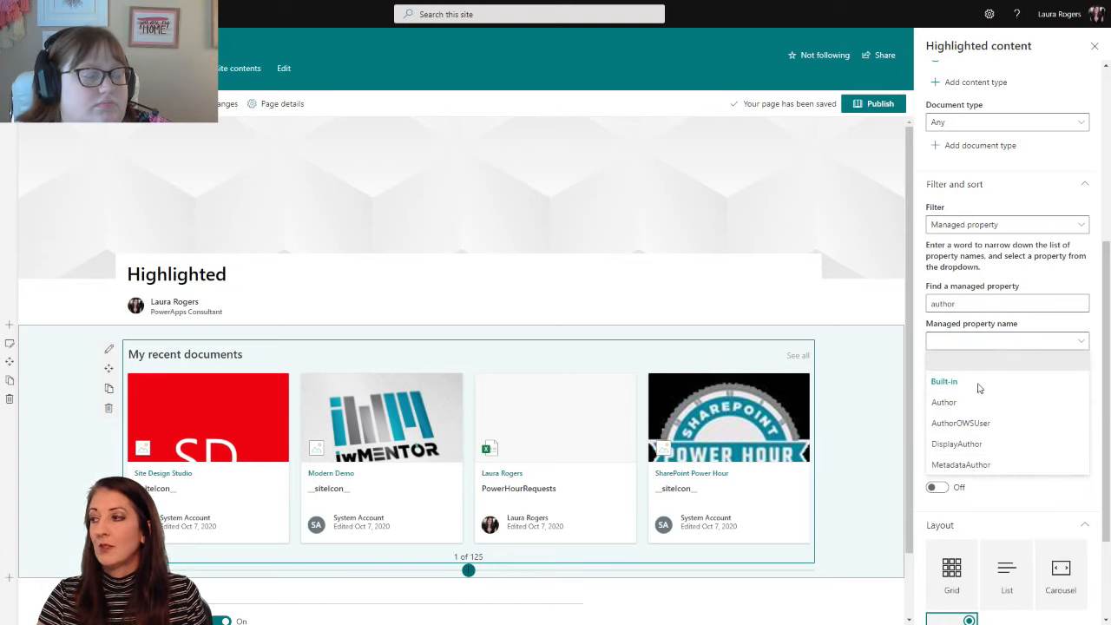
pyautogui.click(1003, 343)
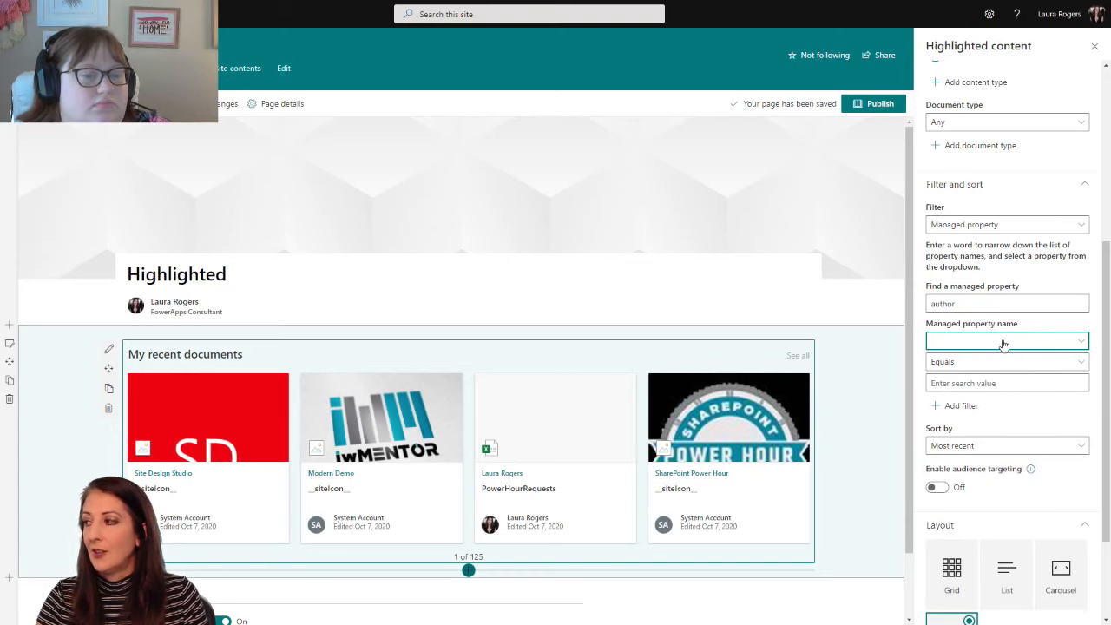
# Filter on the AuthorOWSUser managed property with the comparison "Contains" and the search value "[me]".
pyautogui.click(995, 340)
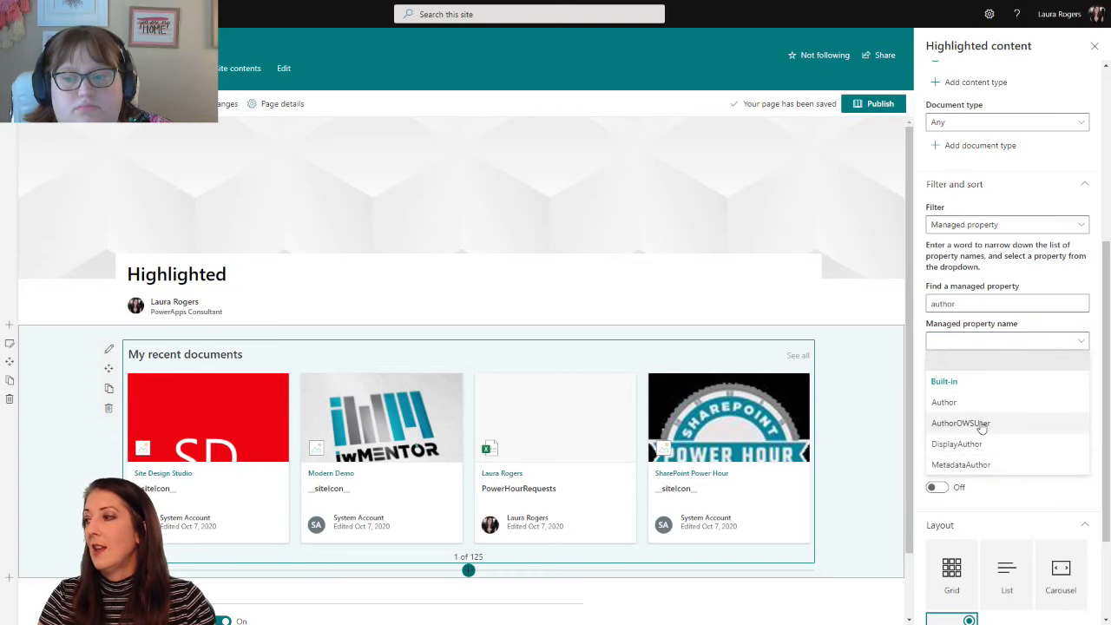
pyautogui.click(998, 423)
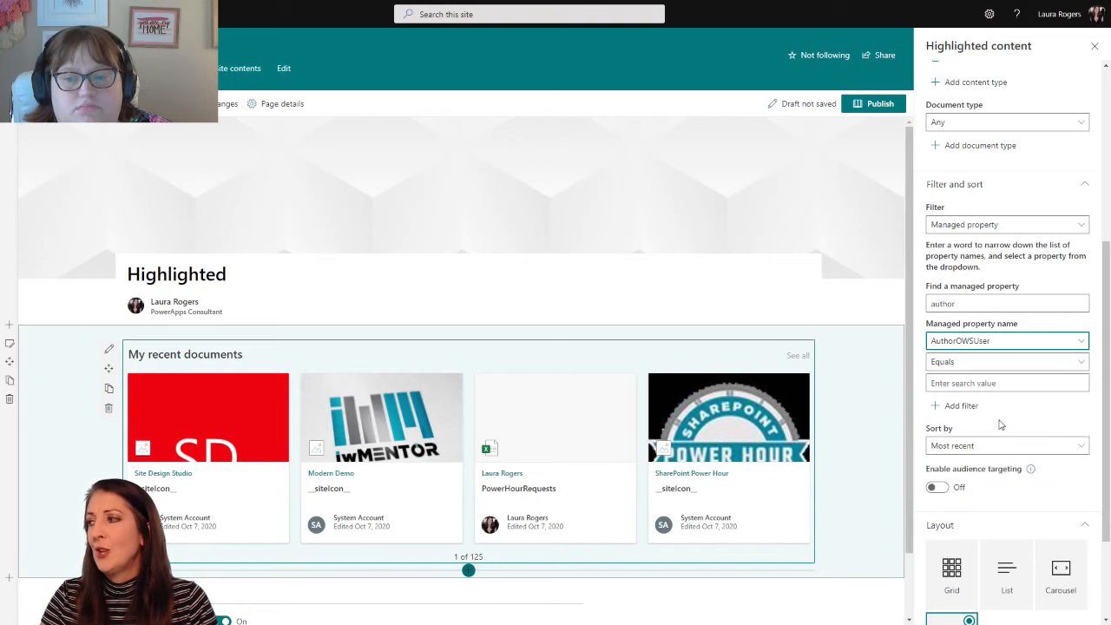
pyautogui.click(984, 362)
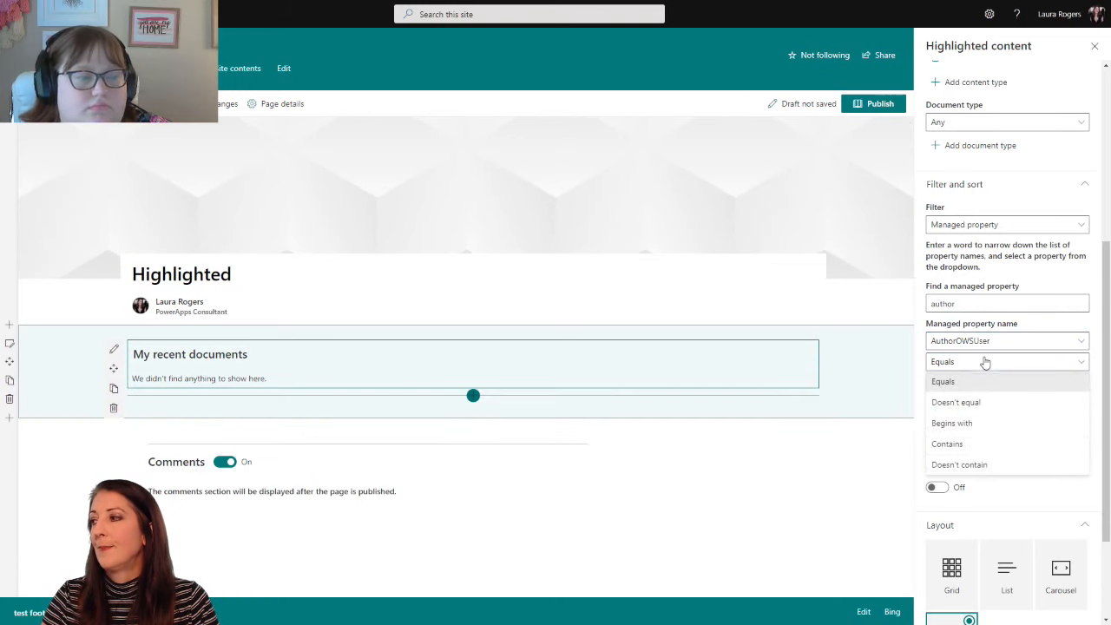
pyautogui.click(985, 364)
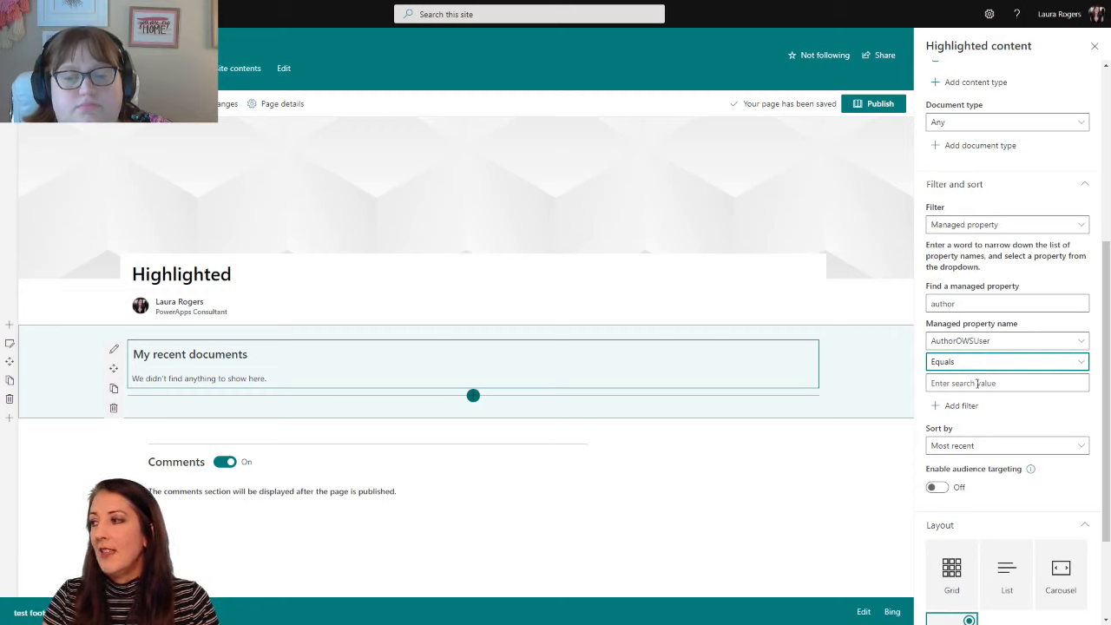
pyautogui.click(977, 383)
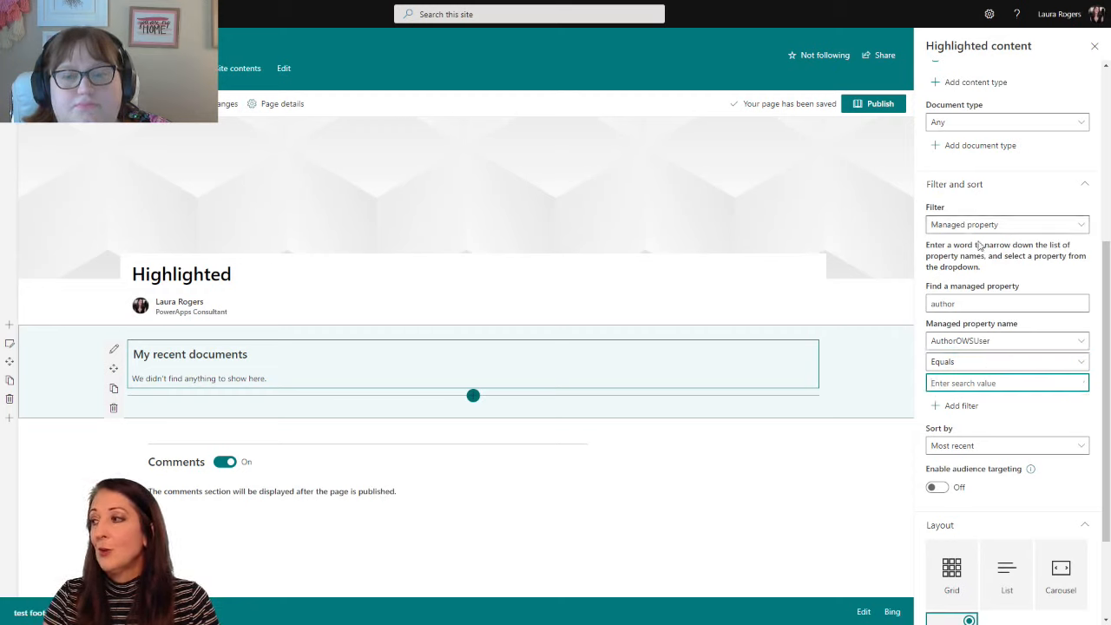
pyautogui.click(1034, 301)
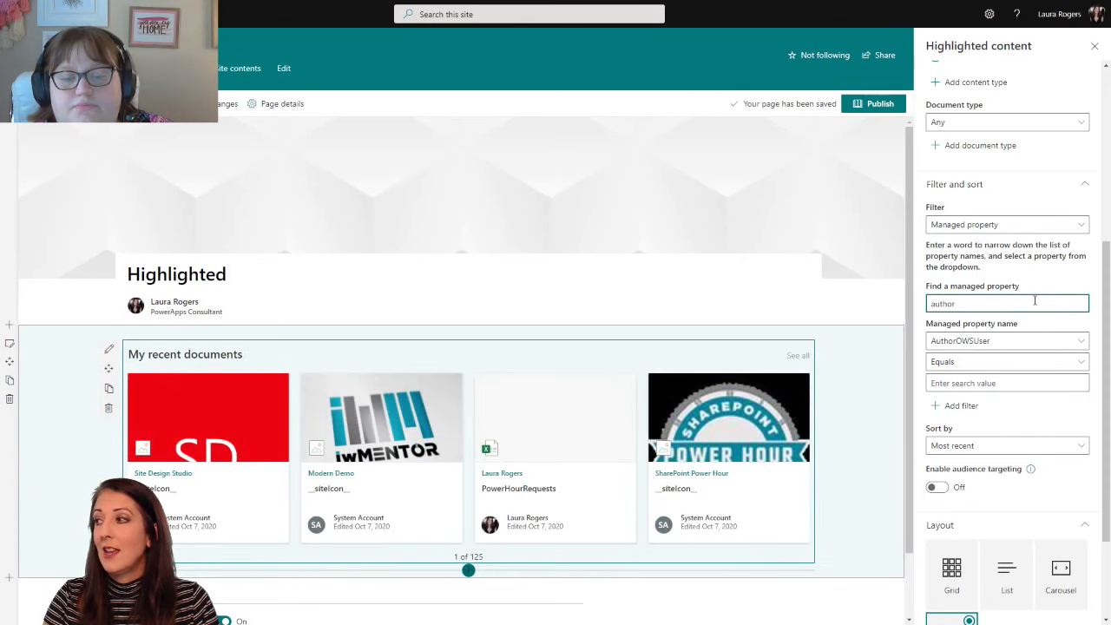
pyautogui.click(973, 382)
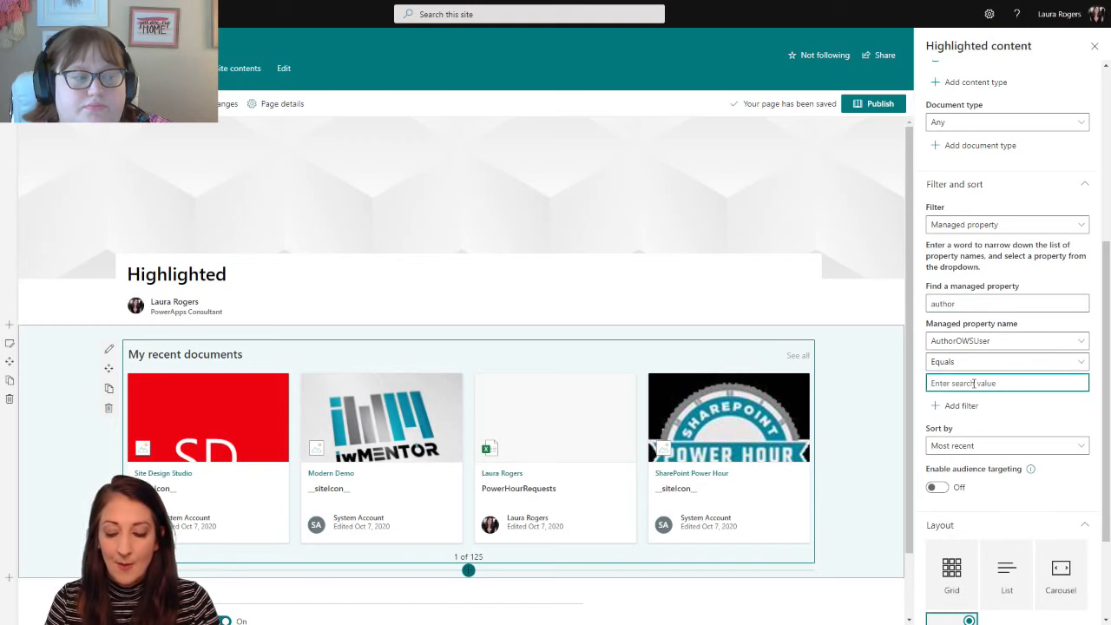
pyautogui.write('[Me]')
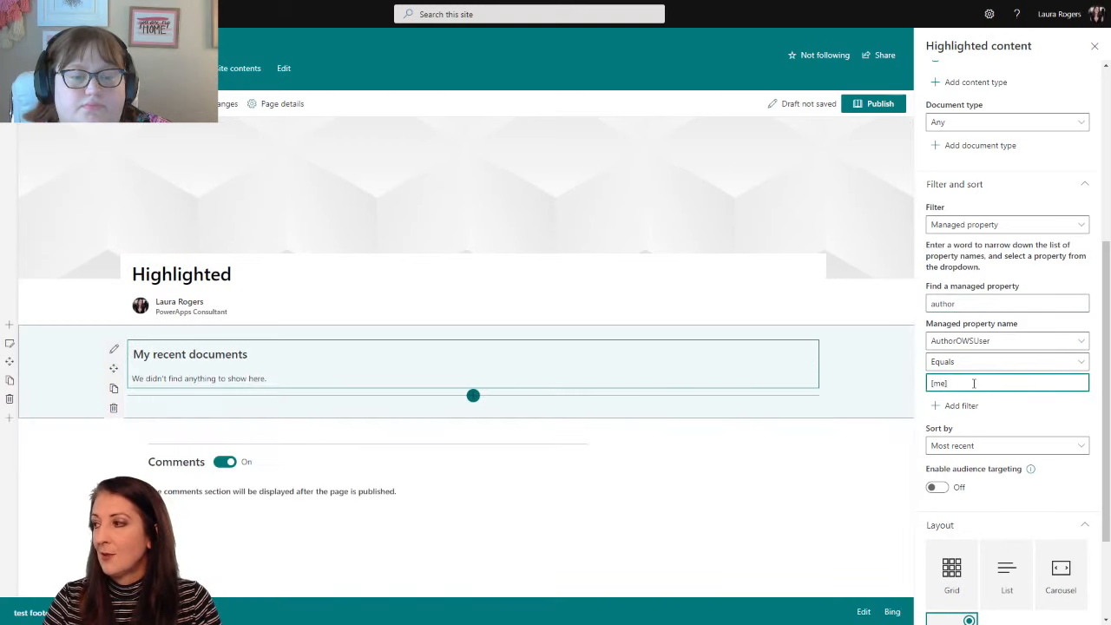
pyautogui.click(975, 362)
pyautogui.click(969, 443)
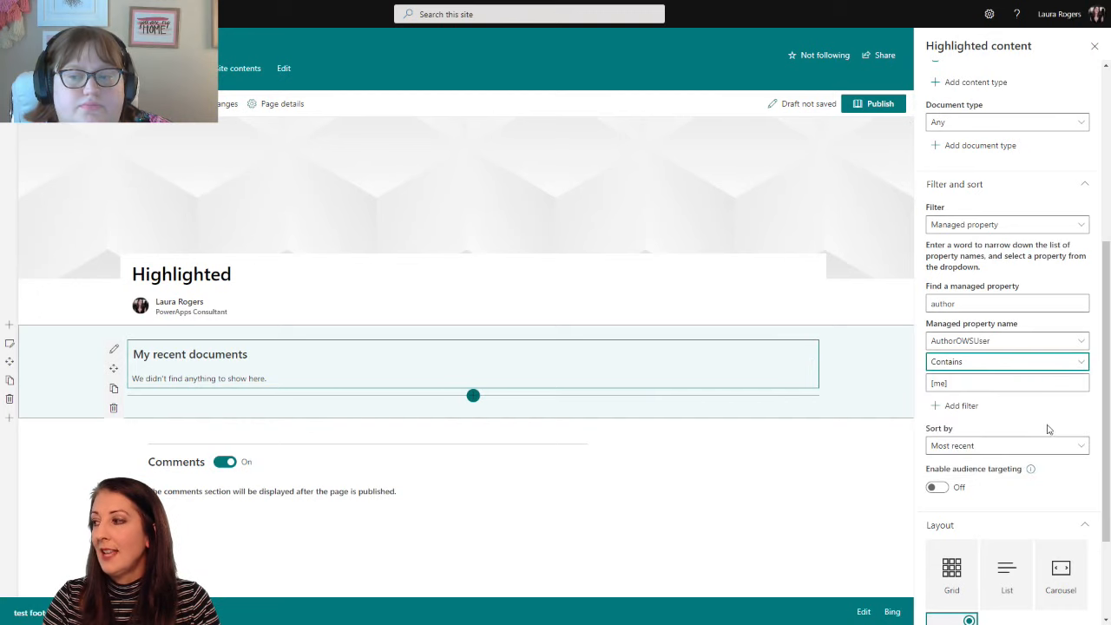
pyautogui.click(1017, 384)
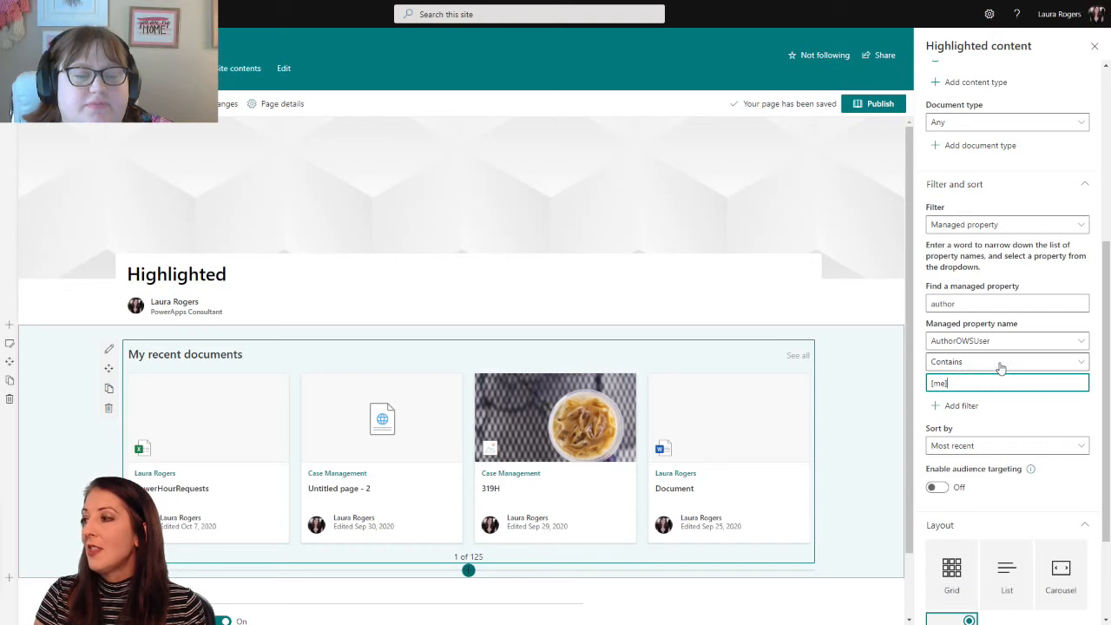
# Search the managed properties for "duedate" and check which property names are offered.
pyautogui.click(995, 344)
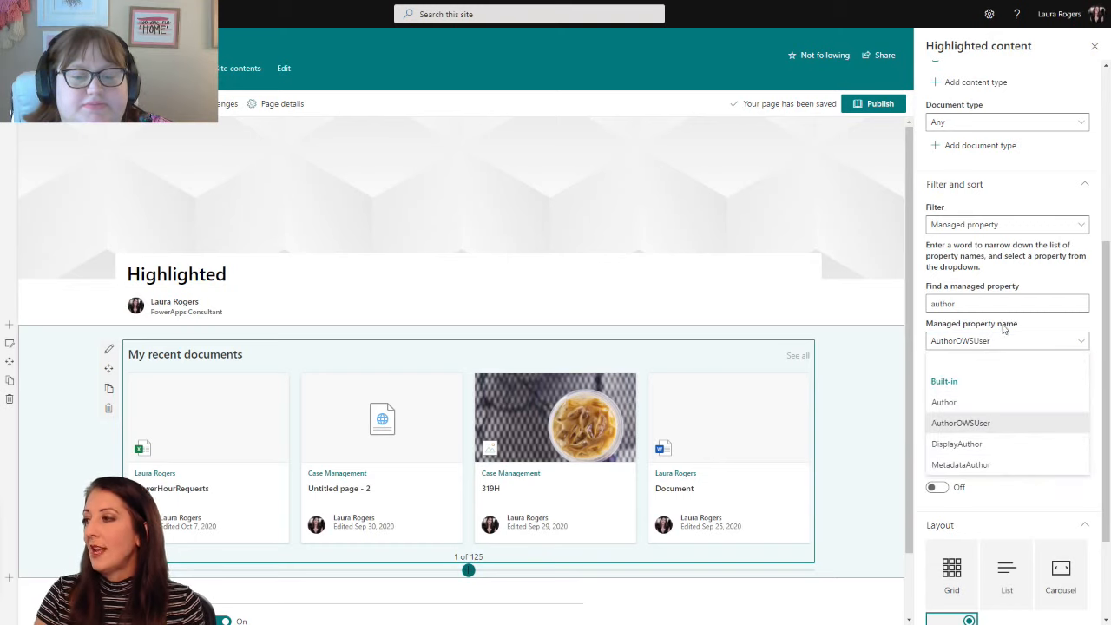
pyautogui.click(988, 304)
pyautogui.moveTo(998, 306); pyautogui.dragTo(905, 310)
pyautogui.write('duedate')
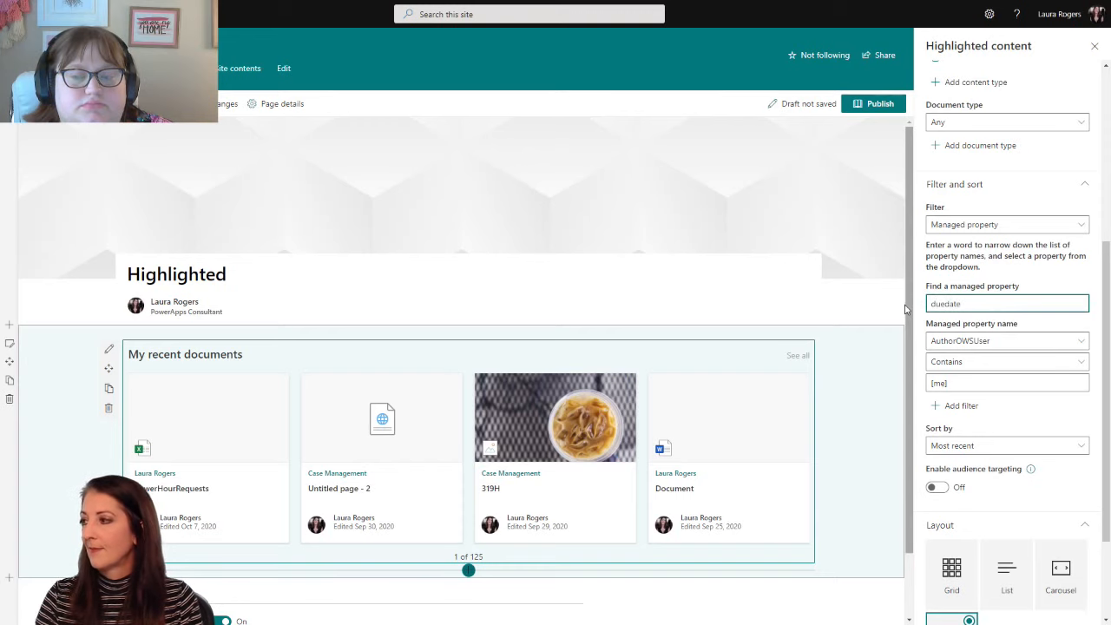
pyautogui.click(1001, 341)
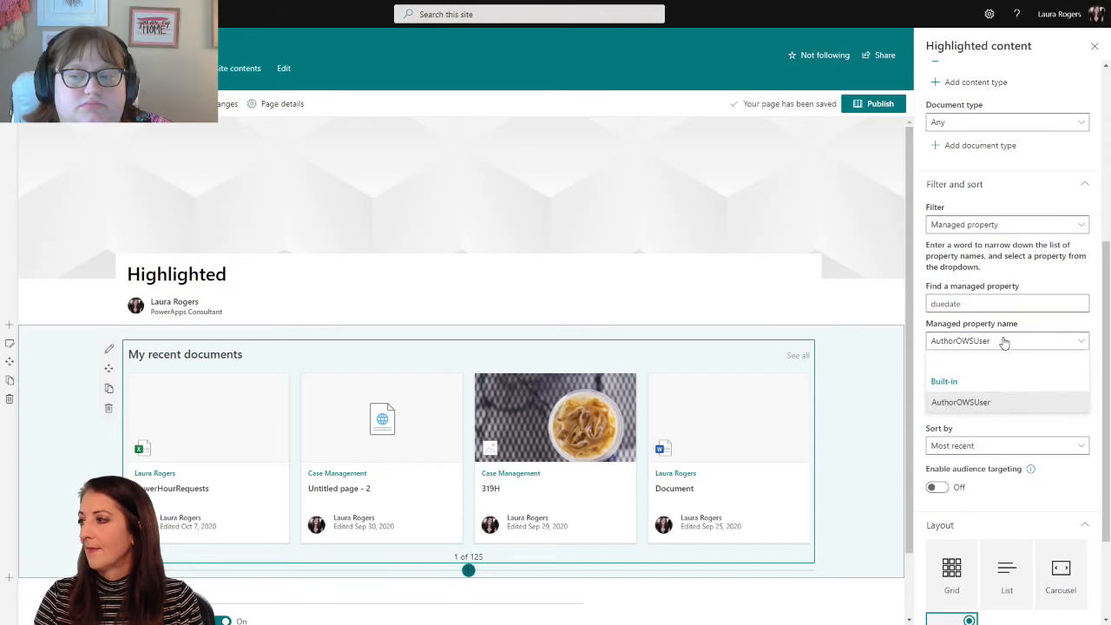
pyautogui.click(1007, 304)
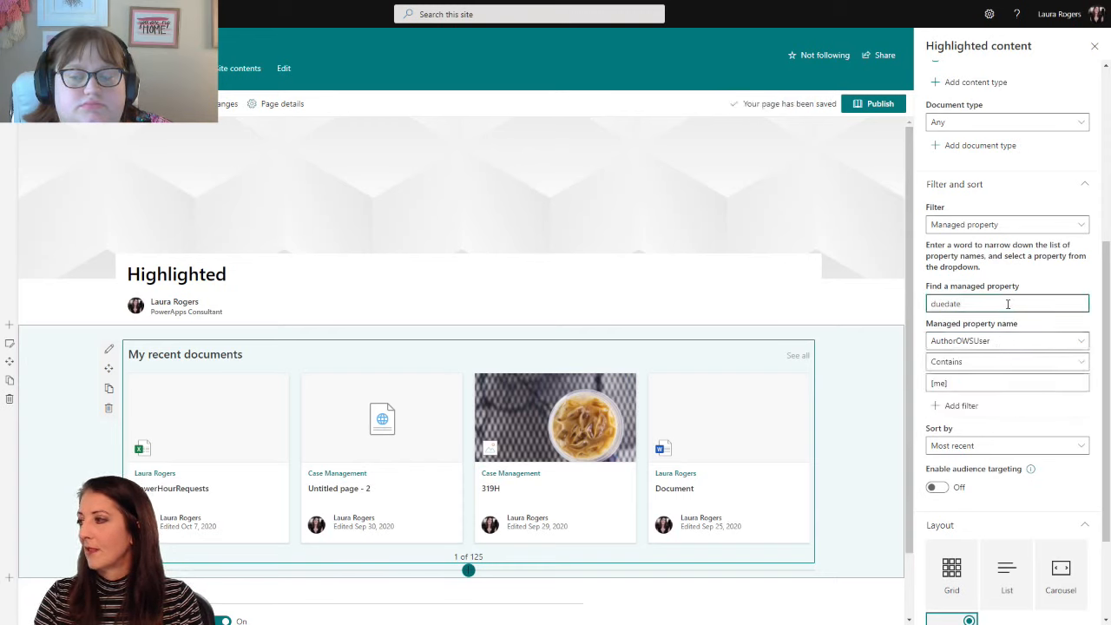
pyautogui.click(1004, 342)
pyautogui.click(994, 342)
# Search the managed properties for "date" and choose CreatedOWSDate as the filter property.
pyautogui.click(997, 310)
pyautogui.moveTo(962, 304); pyautogui.dragTo(915, 310)
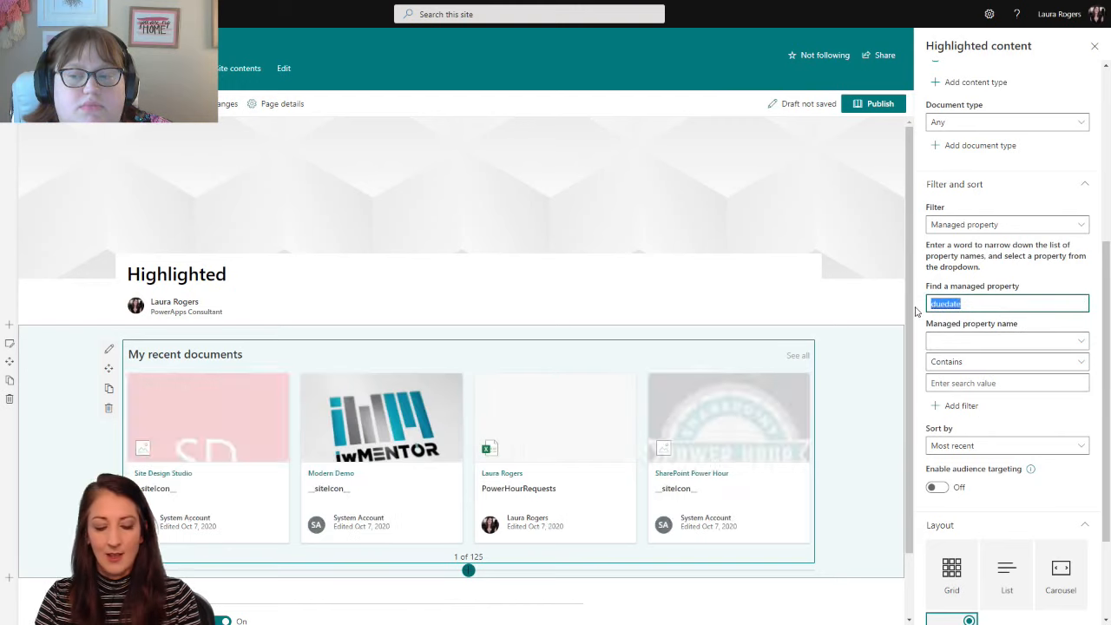
pyautogui.write('da')
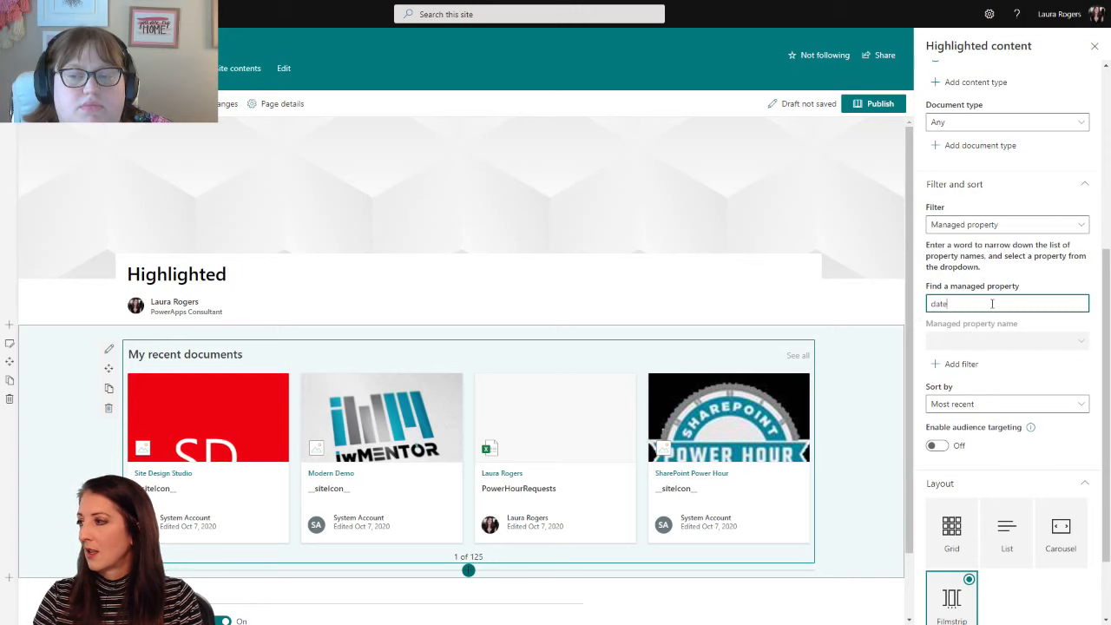
pyautogui.write('te')
pyautogui.click(979, 340)
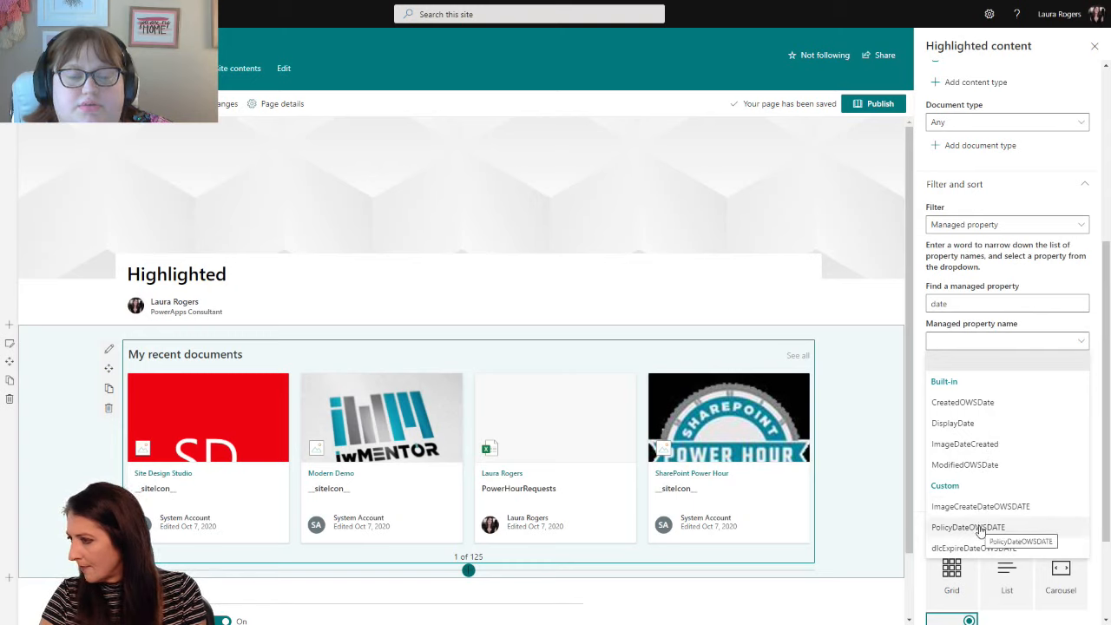
pyautogui.click(978, 404)
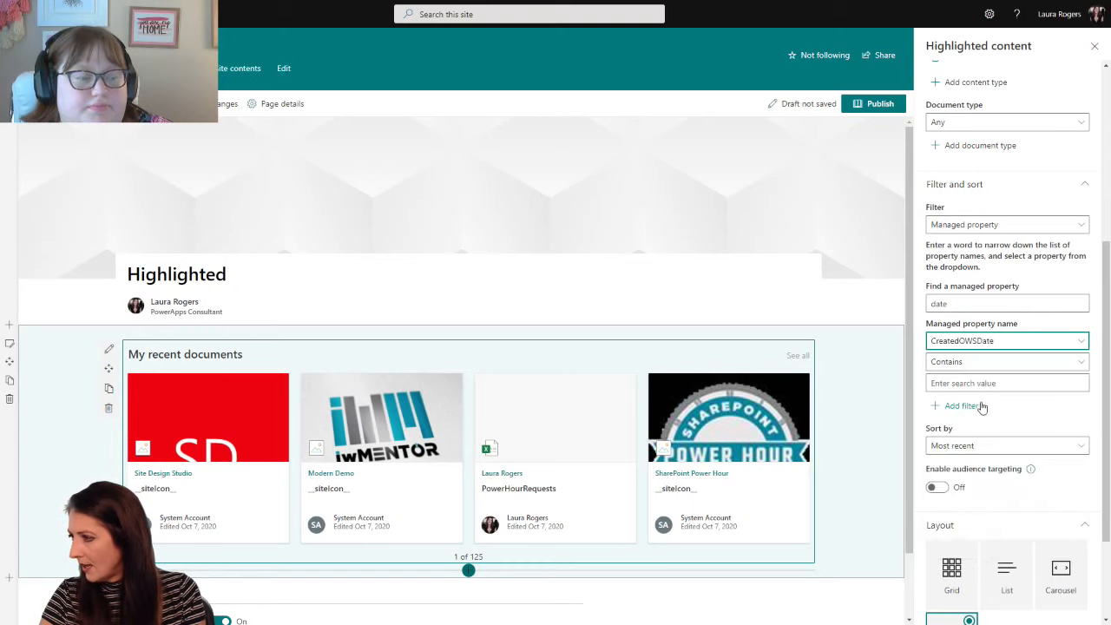
# Set the CreatedOWSDate filter's comparison to "Equals" and its search value to "[today]".
pyautogui.click(997, 362)
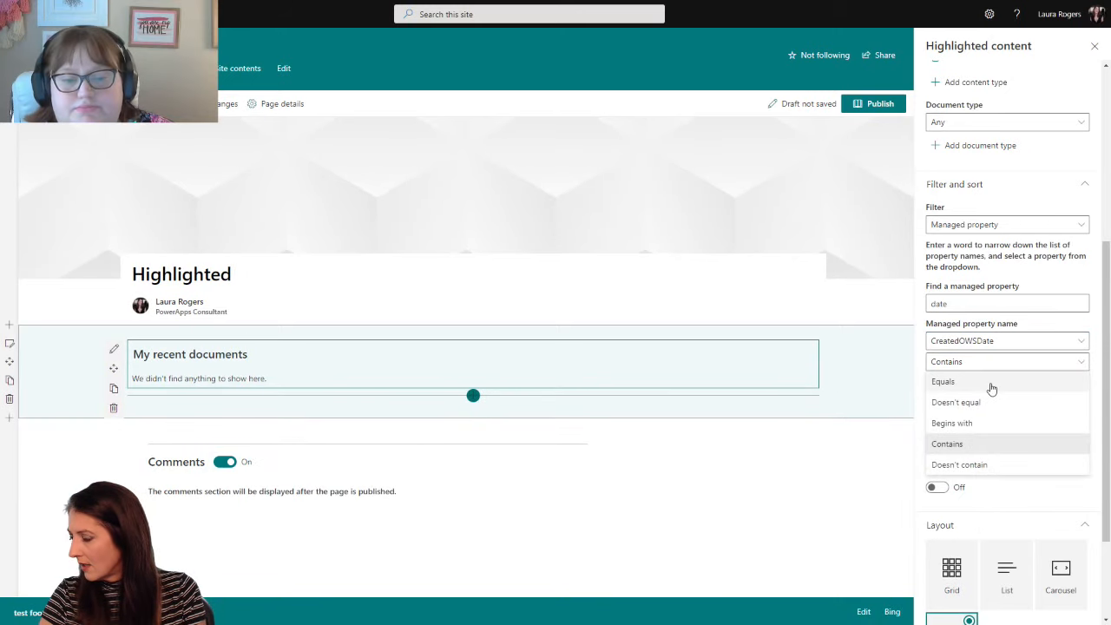
pyautogui.click(992, 382)
pyautogui.click(1002, 385)
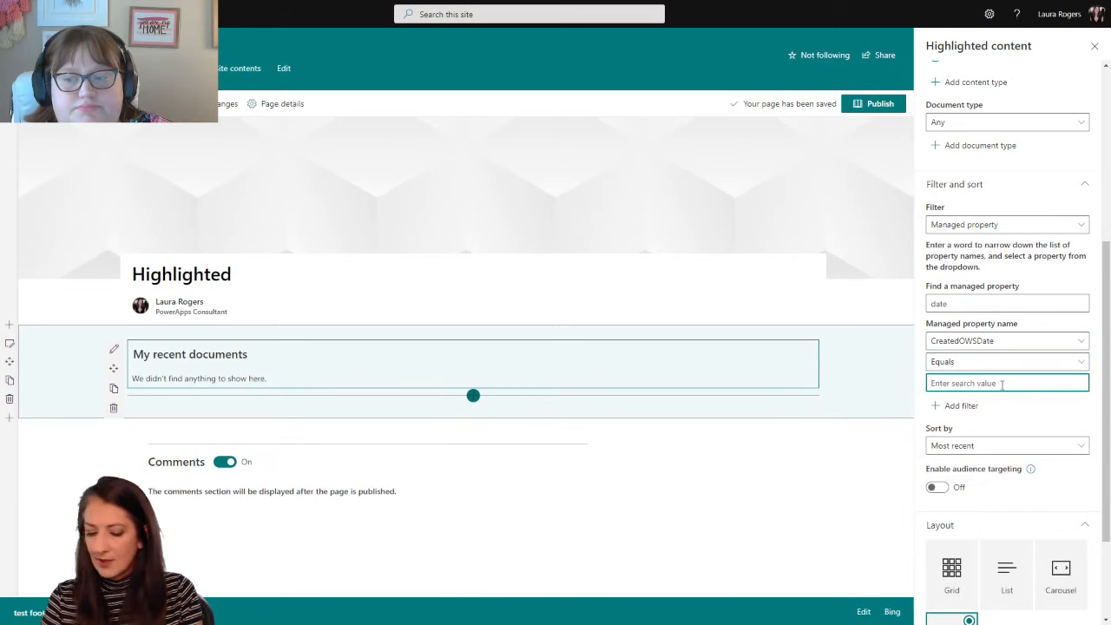
pyautogui.write('[today')
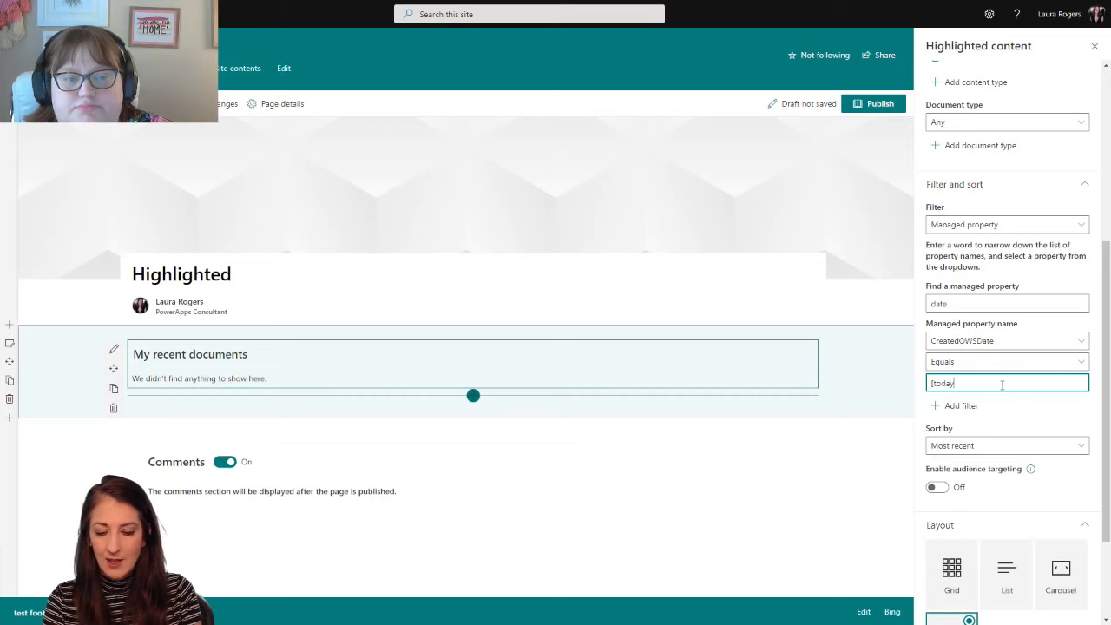
pyautogui.write('now')
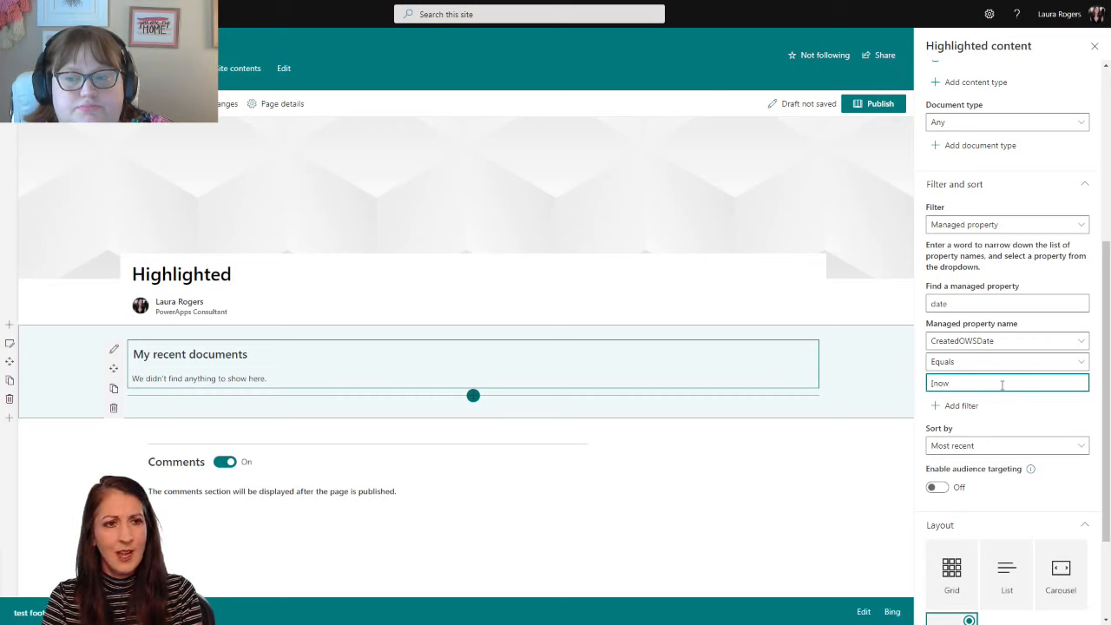
pyautogui.write('today]')
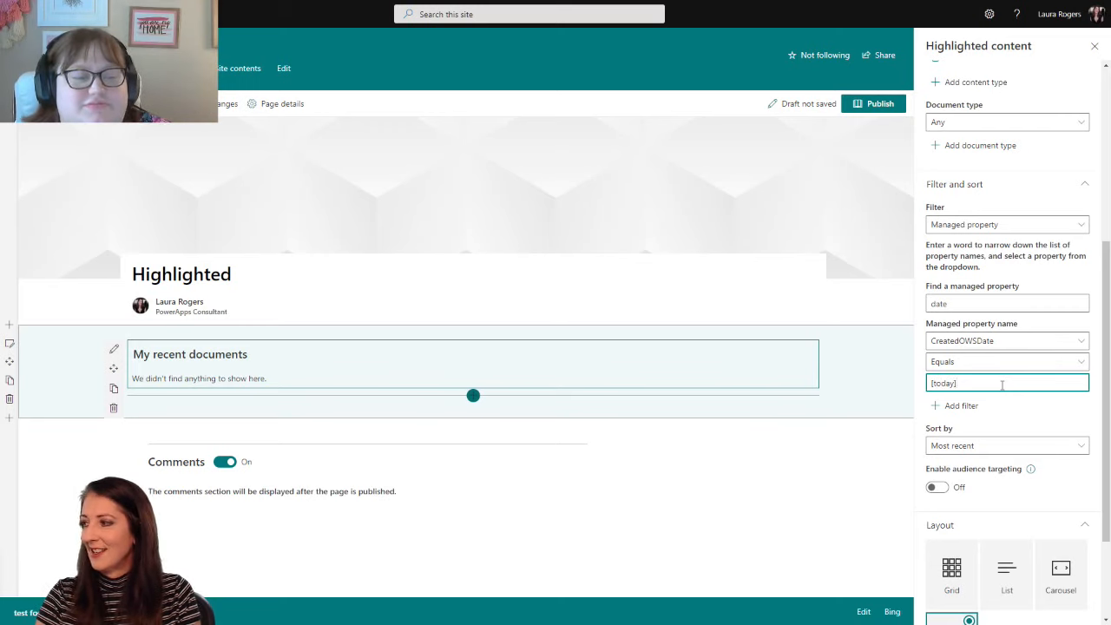
# Try the "Doesn't equal" comparison on the CreatedOWSDate filter and return it to "Equals".
pyautogui.click(981, 366)
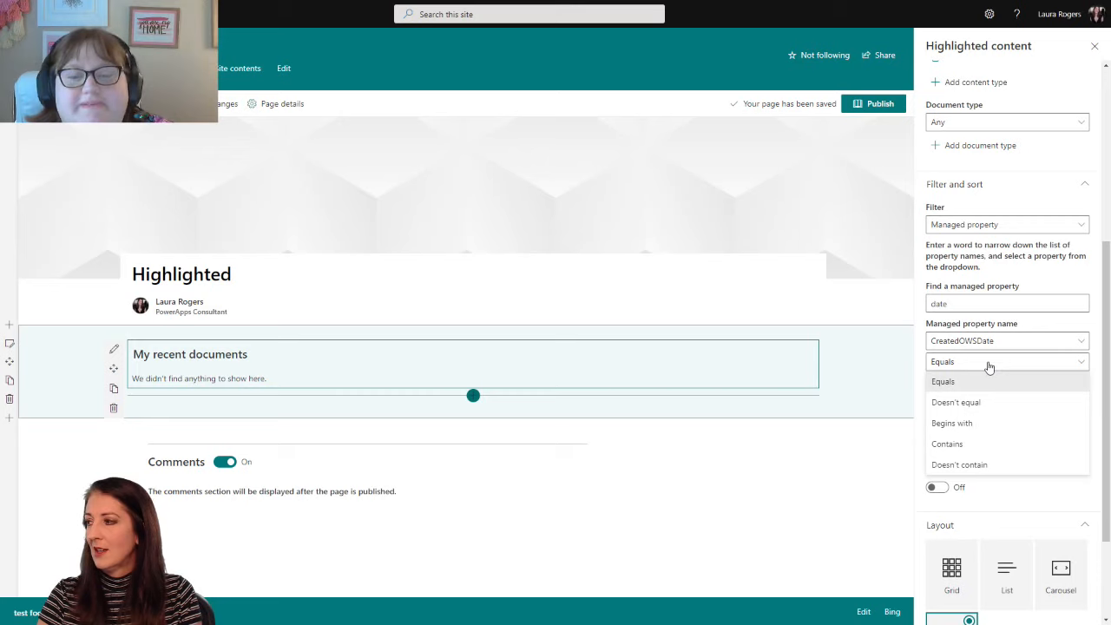
pyautogui.click(988, 401)
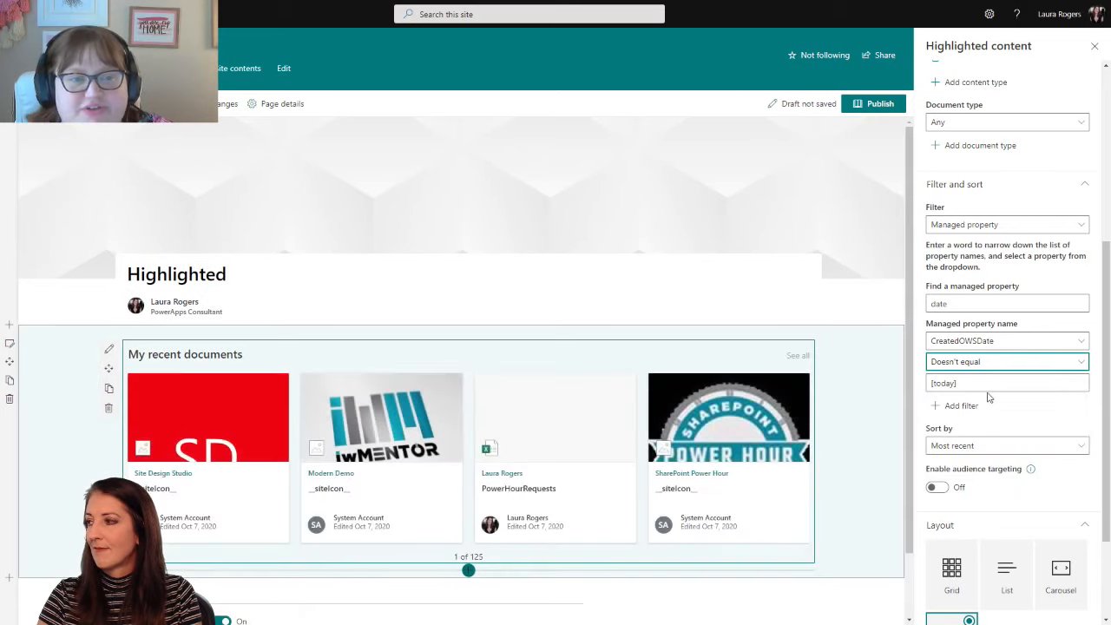
pyautogui.click(982, 362)
pyautogui.click(983, 383)
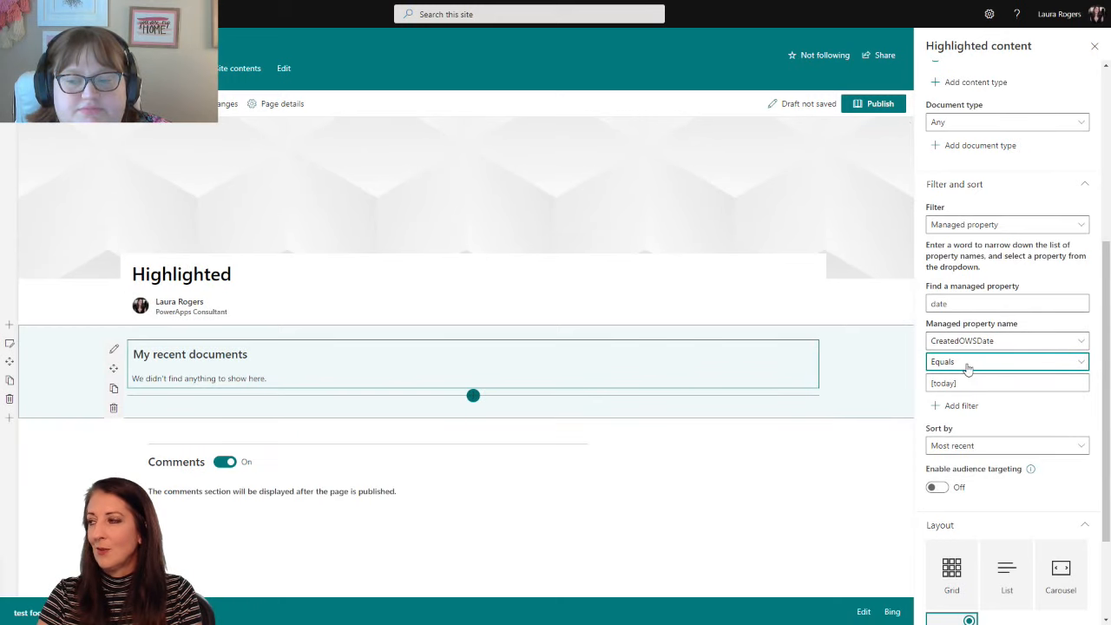
# Clear the managed property search word and the CreatedOWSDate filter's search value.
pyautogui.click(1004, 341)
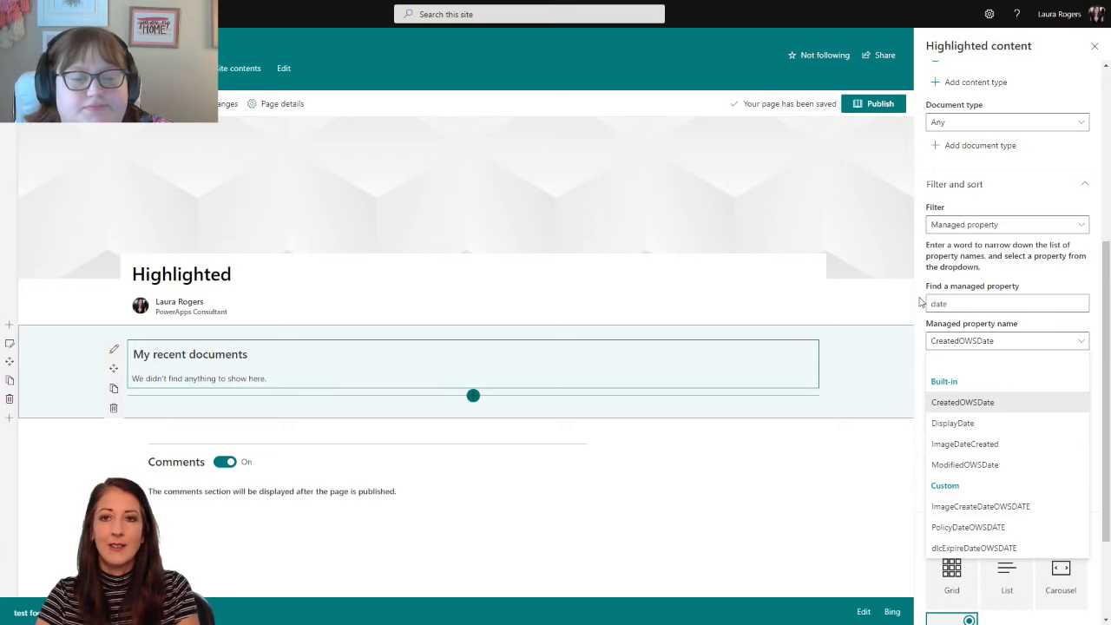
pyautogui.click(967, 300)
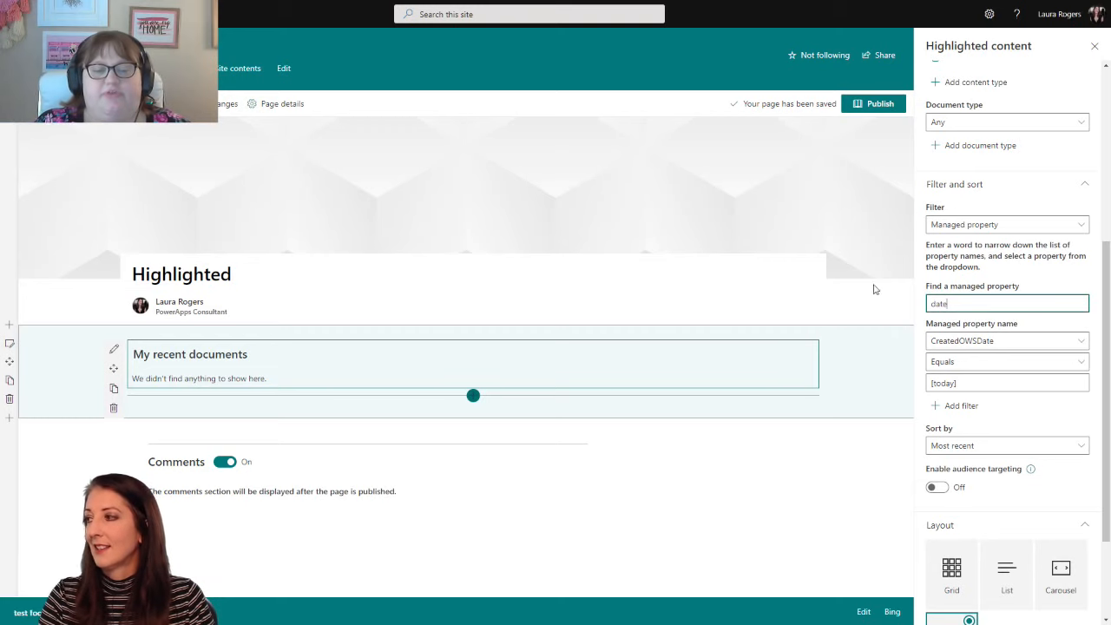
pyautogui.doubleClick(954, 303)
pyautogui.press('BackSpace')
pyautogui.click(994, 382)
pyautogui.hotkey('ctrl', 'a')
pyautogui.press('BackSpace')
# Set the content source to "This site" and the first content type to "Pages".
pyautogui.scroll(5, 997, 261)
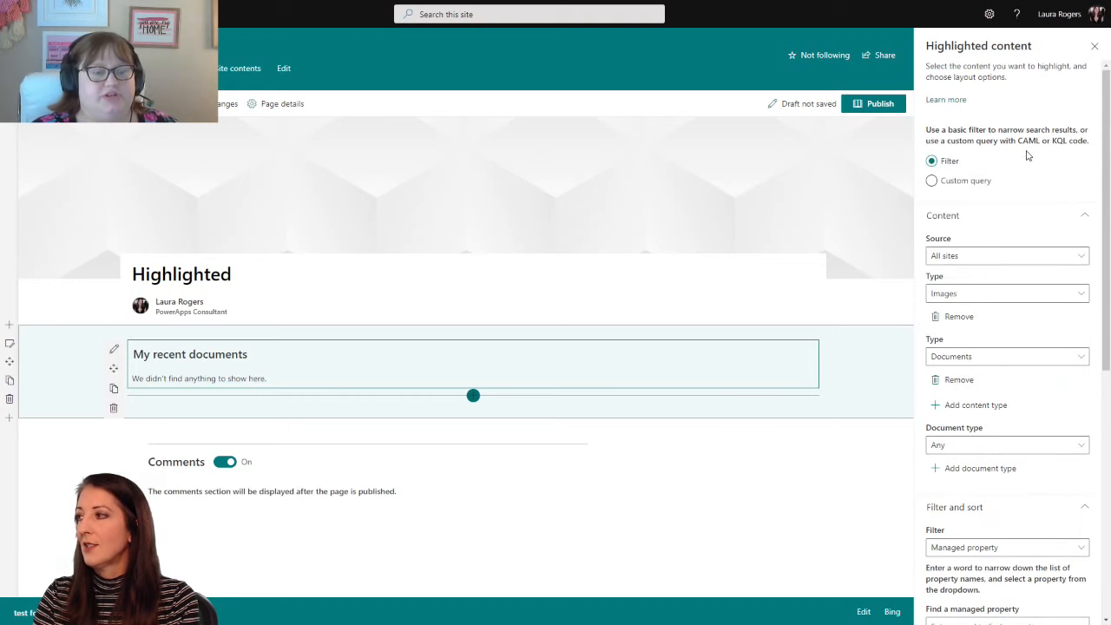
pyautogui.click(974, 260)
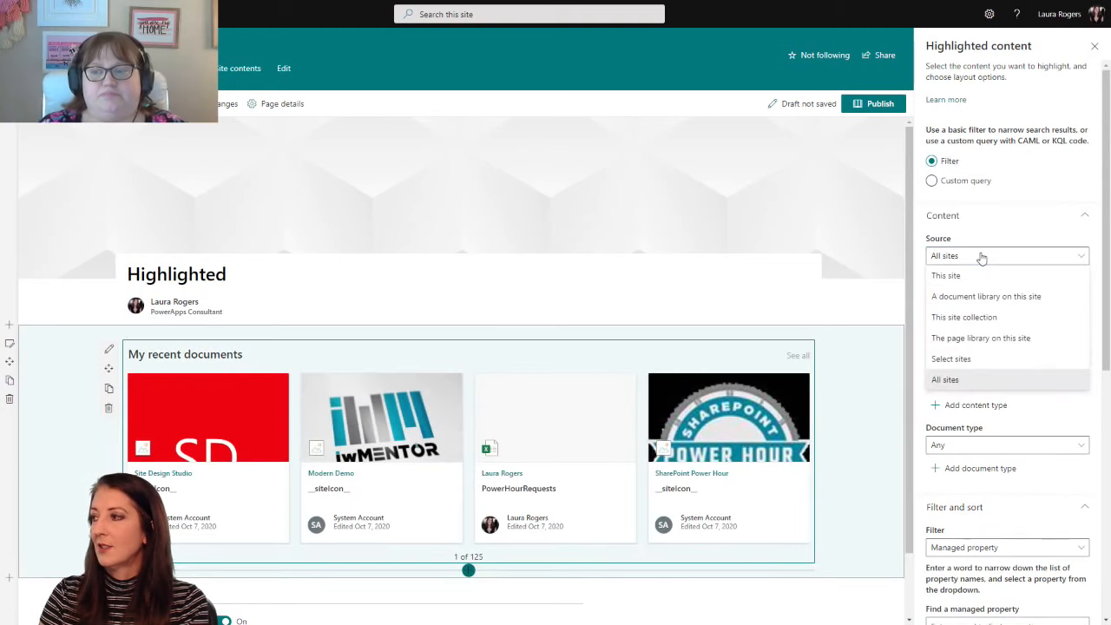
pyautogui.click(950, 276)
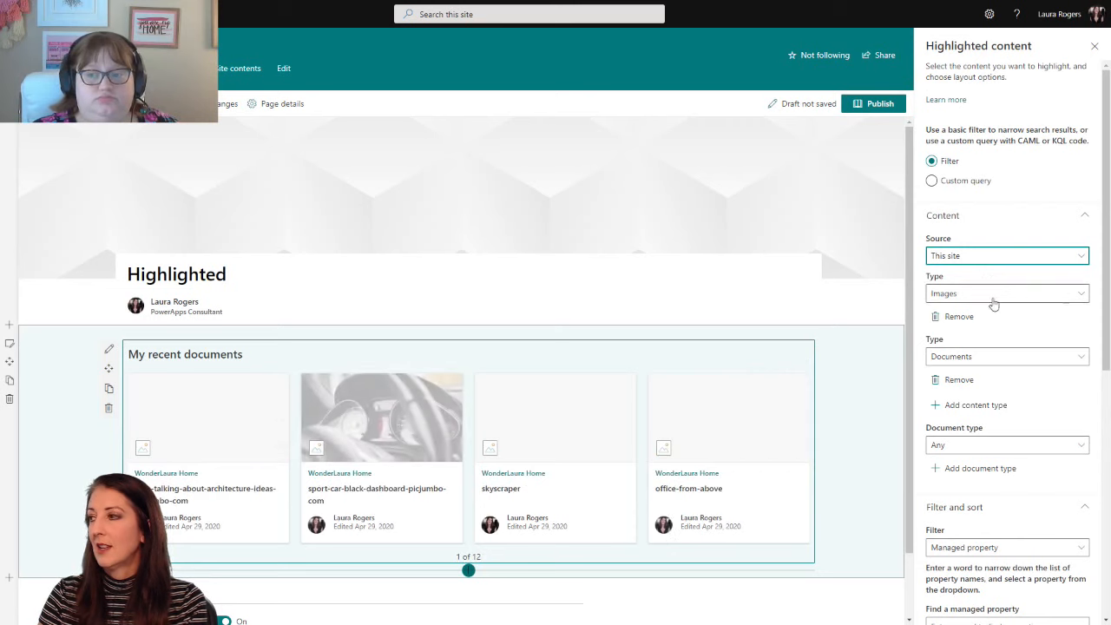
pyautogui.click(992, 298)
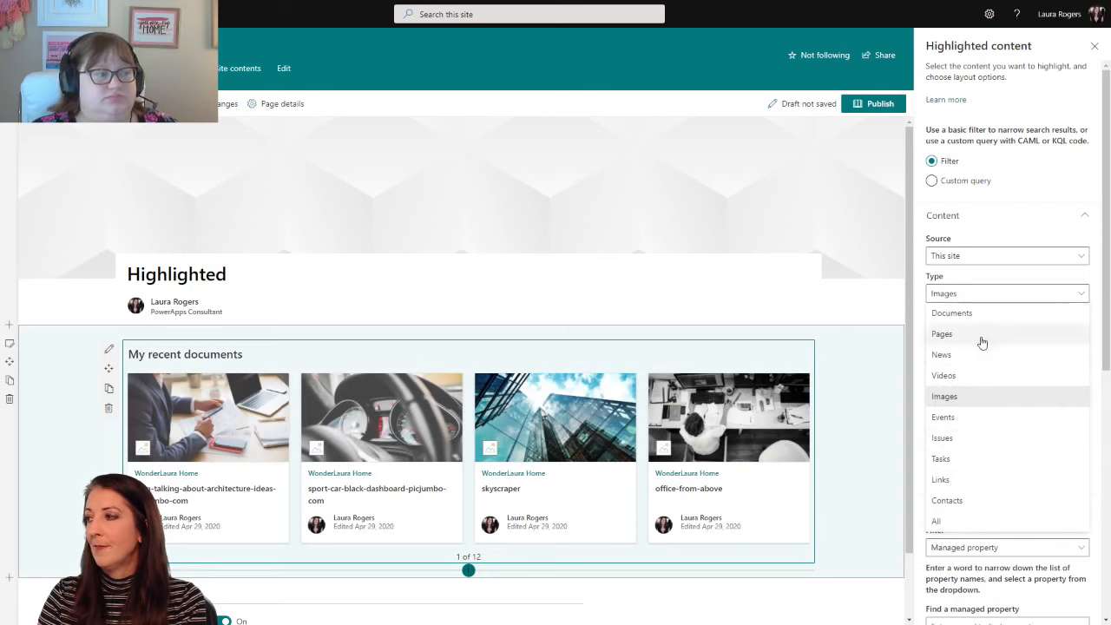
pyautogui.click(981, 335)
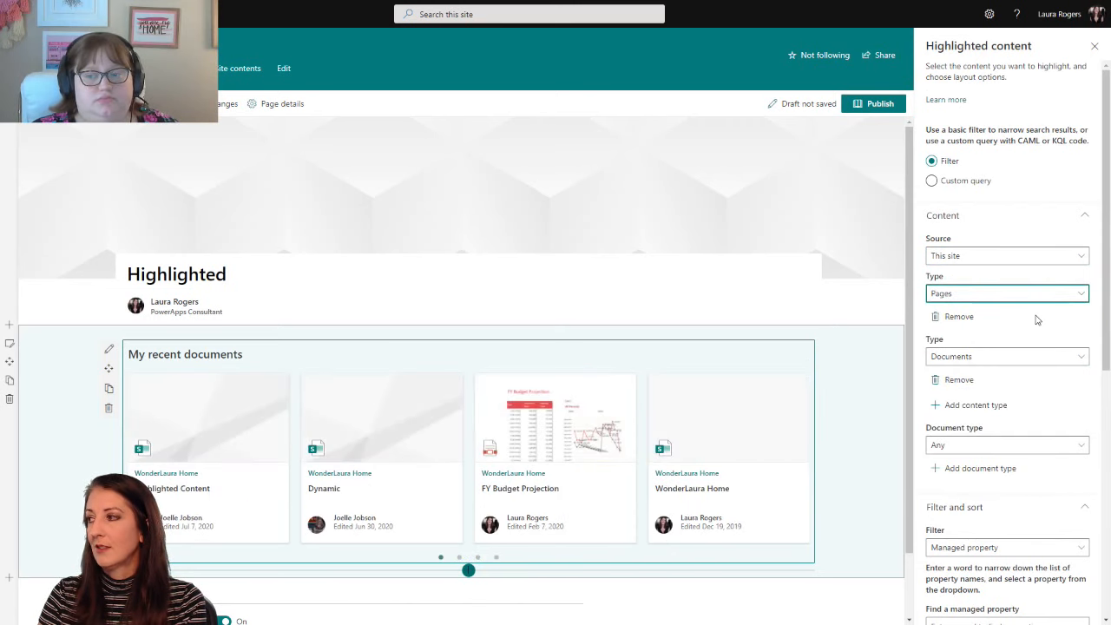
# Set the first content type to "All" and change the filter to "Title includes the words".
pyautogui.click(991, 293)
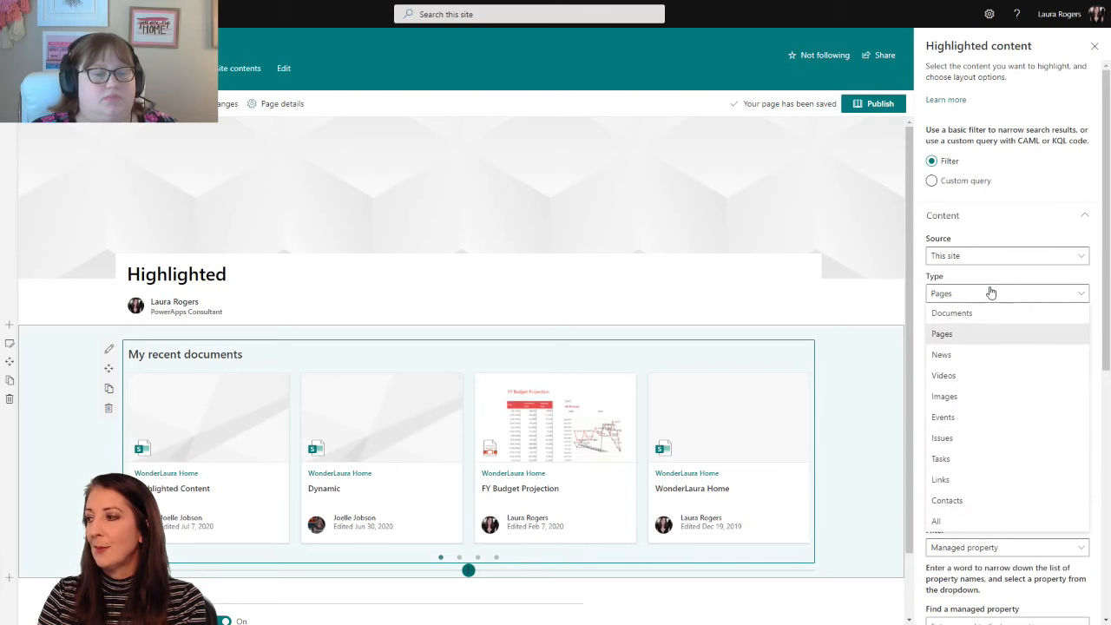
pyautogui.click(958, 523)
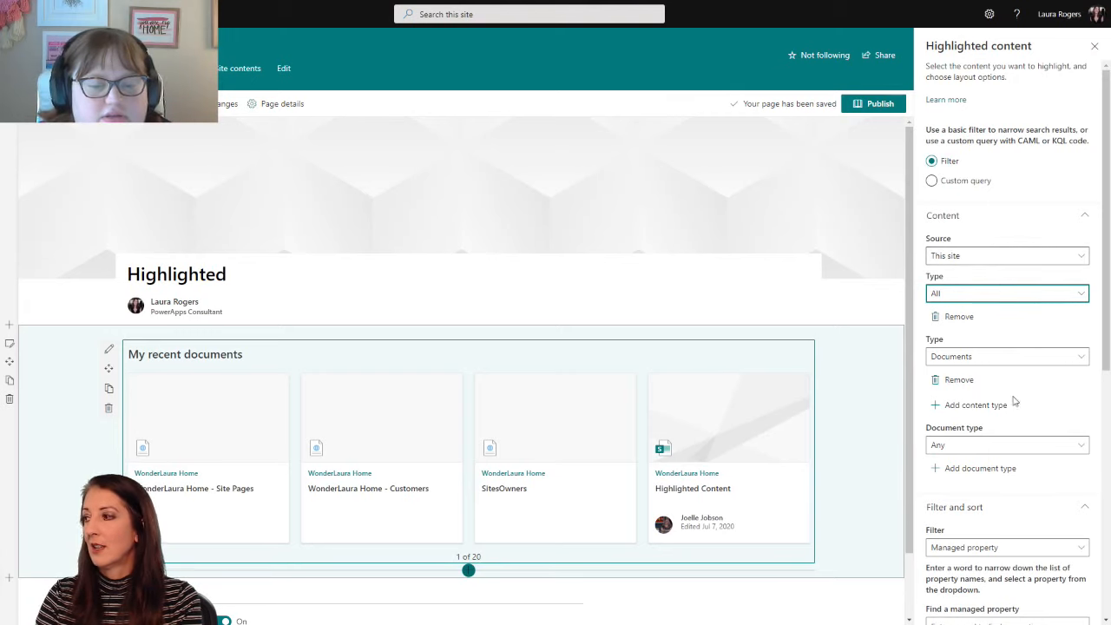
pyautogui.scroll(-3, 1014, 400)
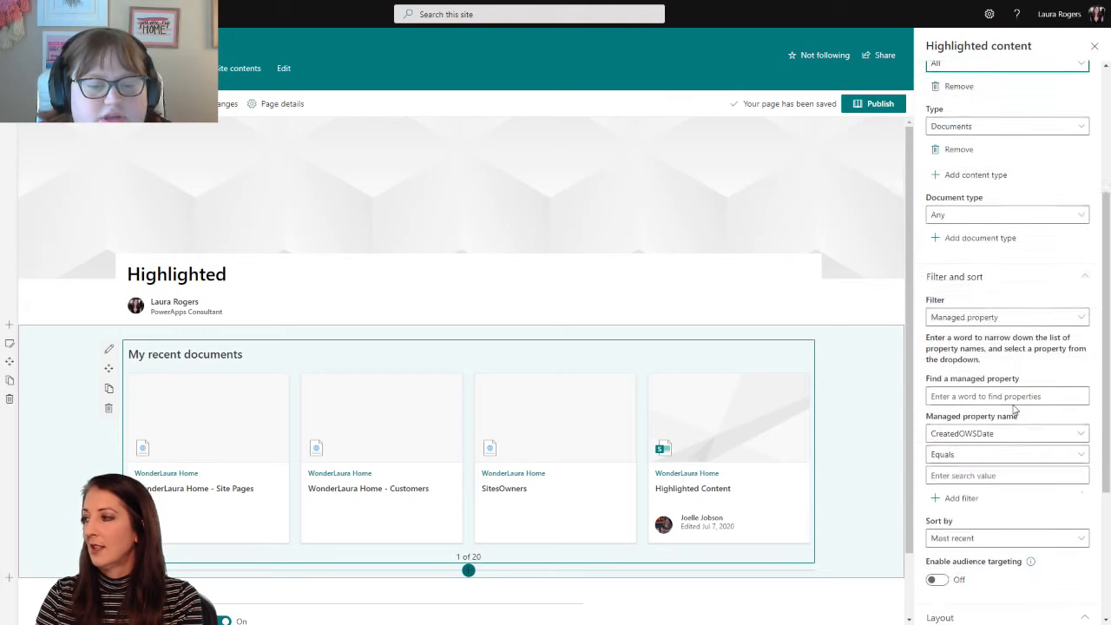
pyautogui.click(995, 318)
pyautogui.click(1011, 338)
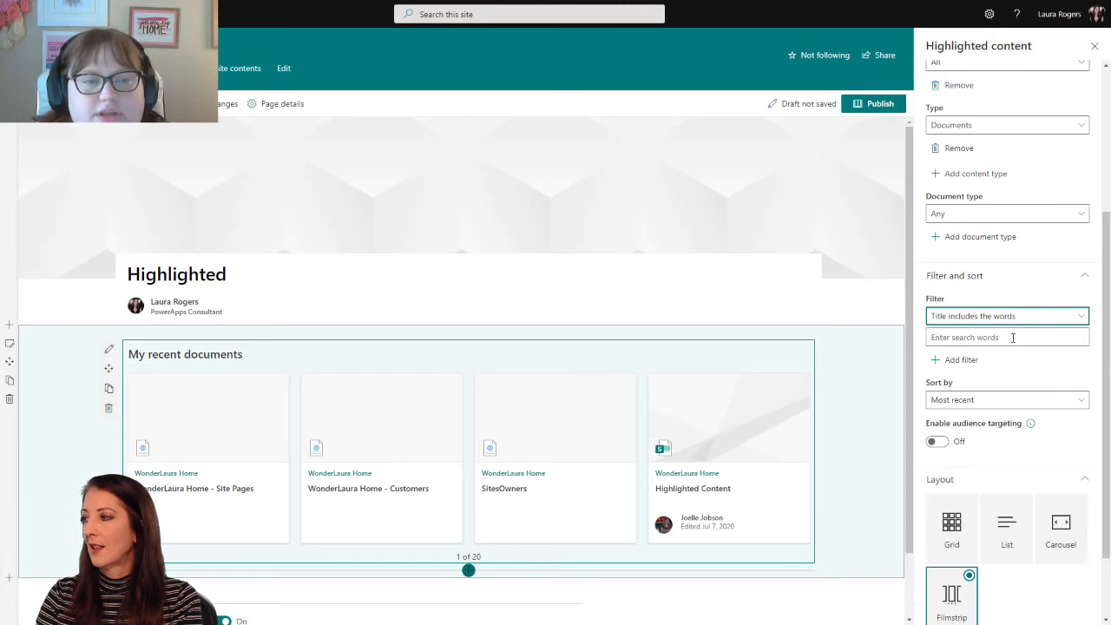
# Set the content source to "The page library on this site" and check its available content types, keeping "Pages".
pyautogui.scroll(3, 1002, 287)
pyautogui.click(992, 255)
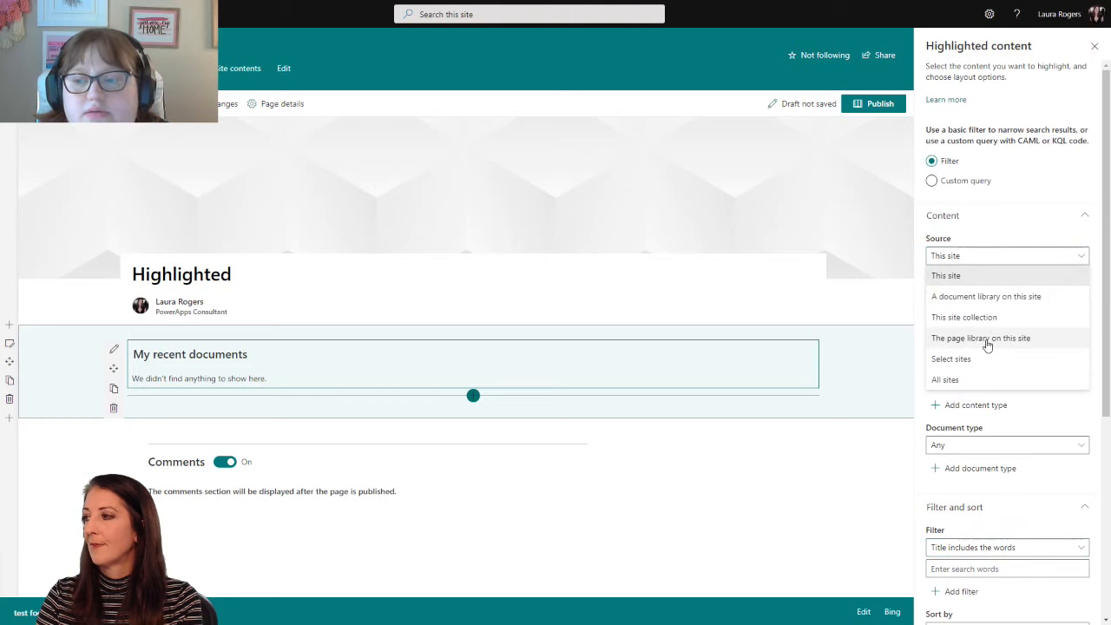
pyautogui.click(986, 339)
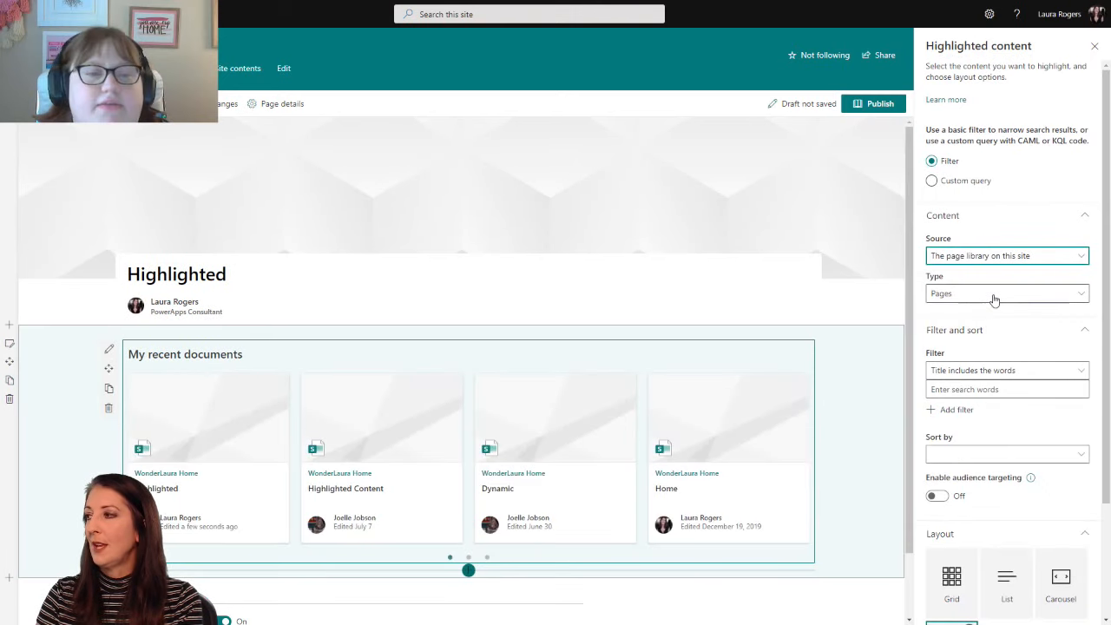
pyautogui.click(995, 295)
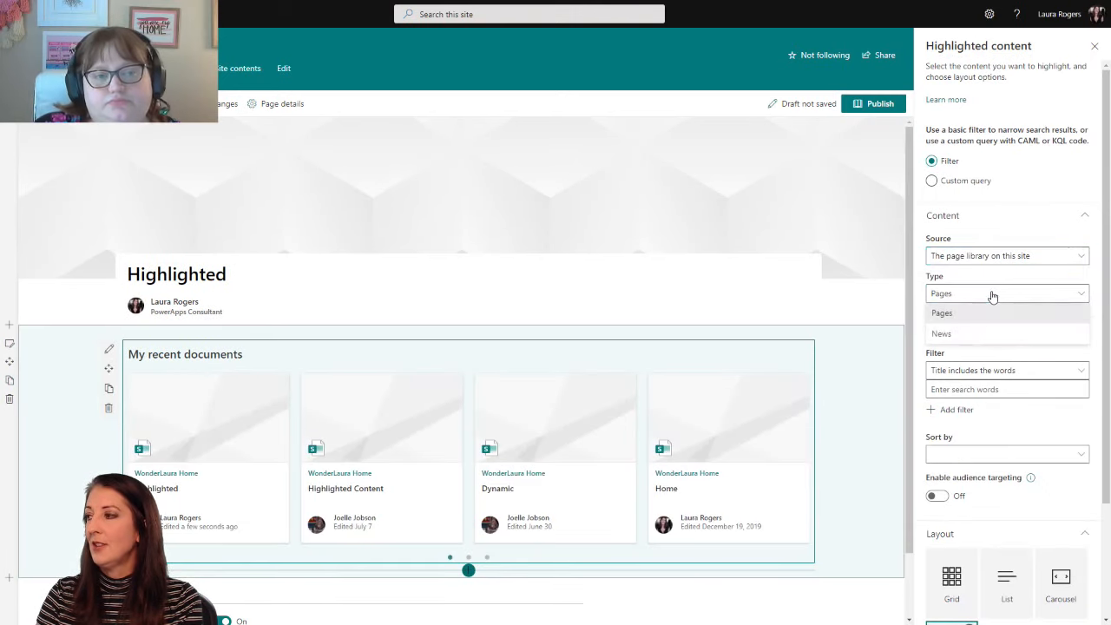
pyautogui.click(993, 295)
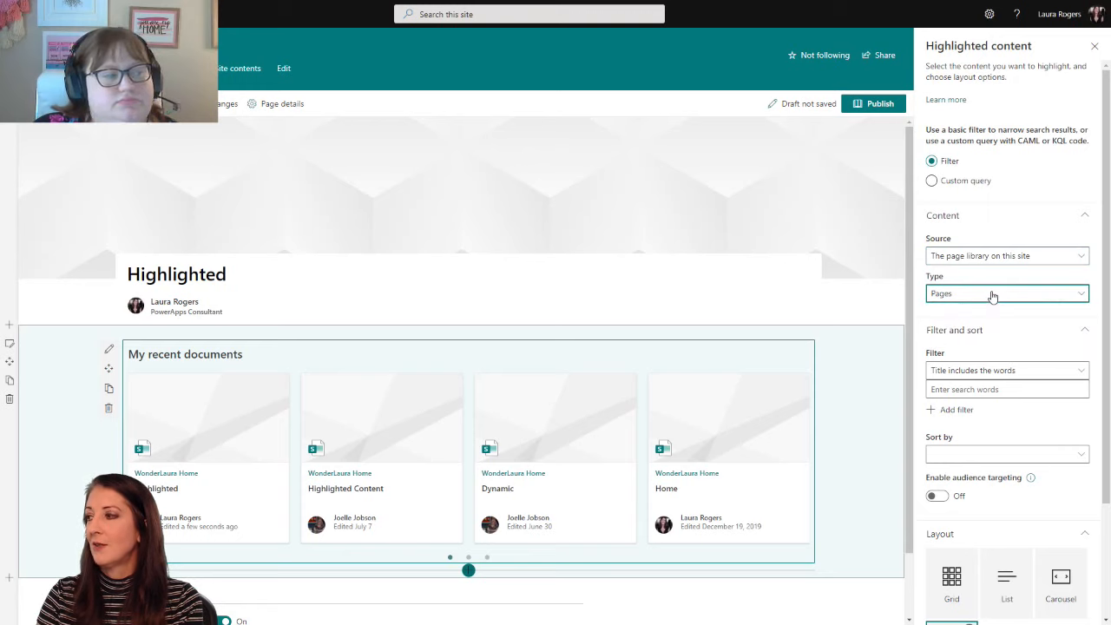
# Change the filter to "Page properties" and check which property names are offered for pages.
pyautogui.click(990, 371)
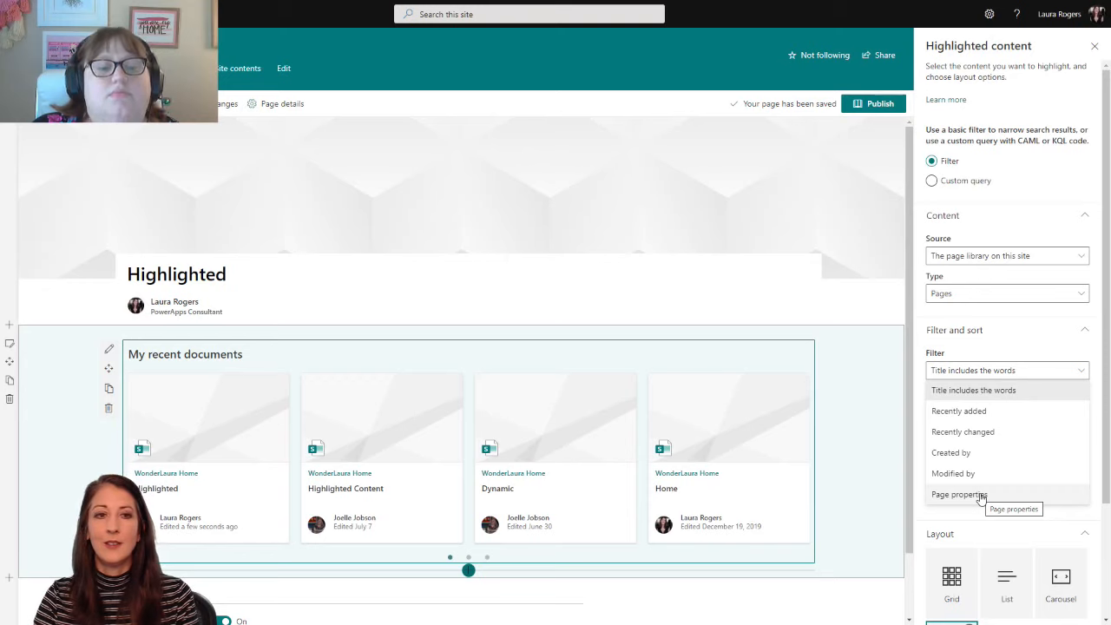
pyautogui.click(959, 493)
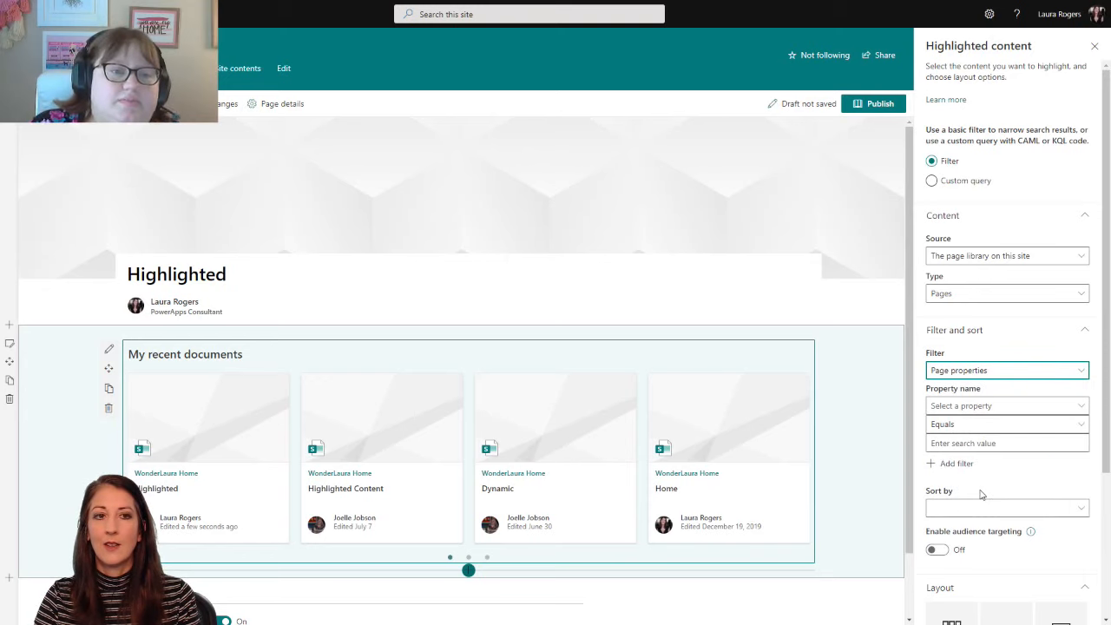
pyautogui.click(1024, 405)
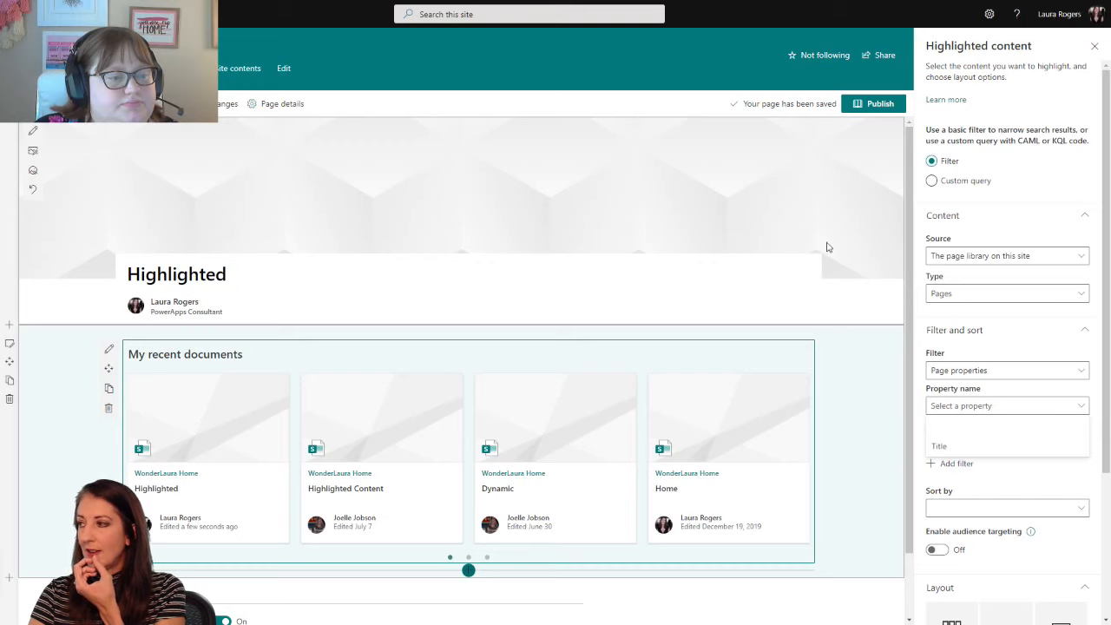
pyautogui.click(989, 444)
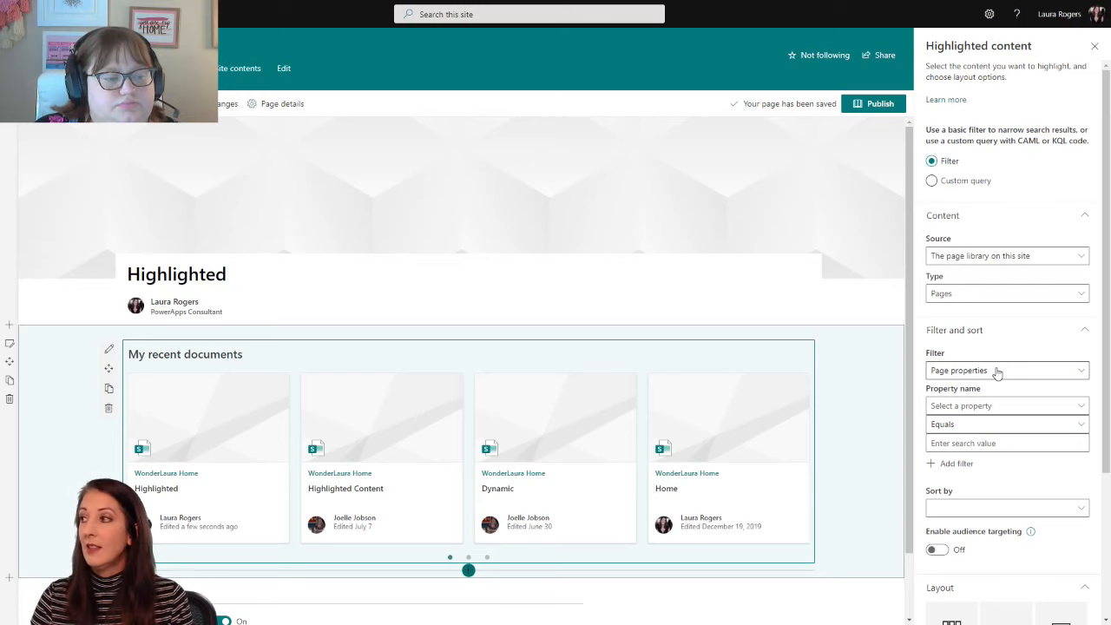
# Review the content type and filter options and change the content type to "News".
pyautogui.click(981, 295)
pyautogui.click(981, 297)
pyautogui.click(985, 371)
pyautogui.click(985, 370)
pyautogui.click(984, 295)
pyautogui.click(973, 330)
# Reselect the "Page properties" filter and check which property names are offered for news posts.
pyautogui.click(994, 371)
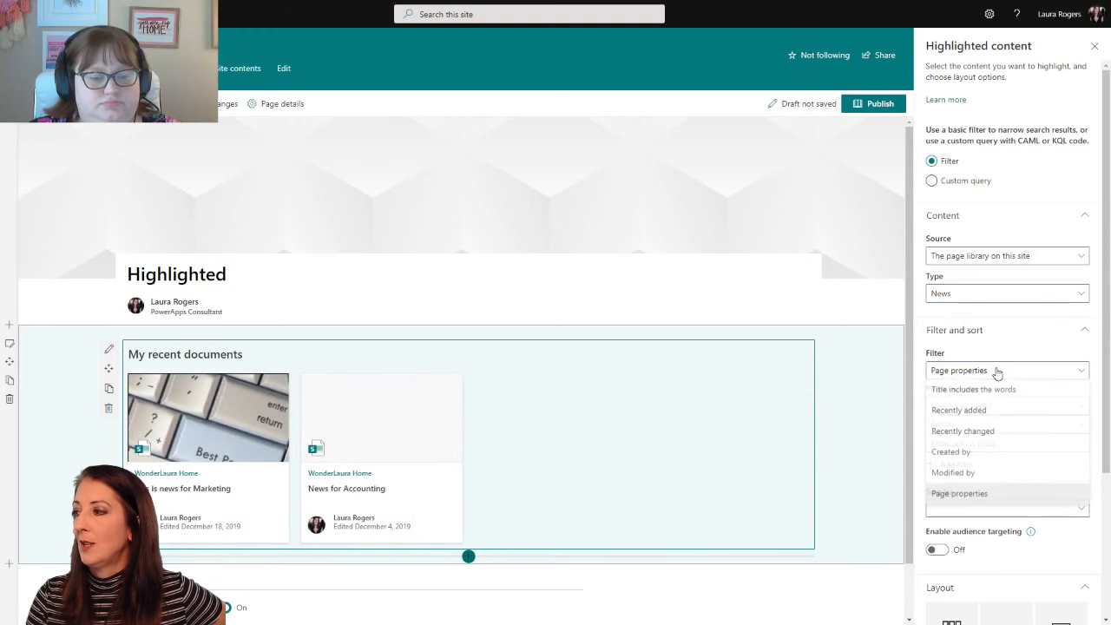
pyautogui.click(965, 495)
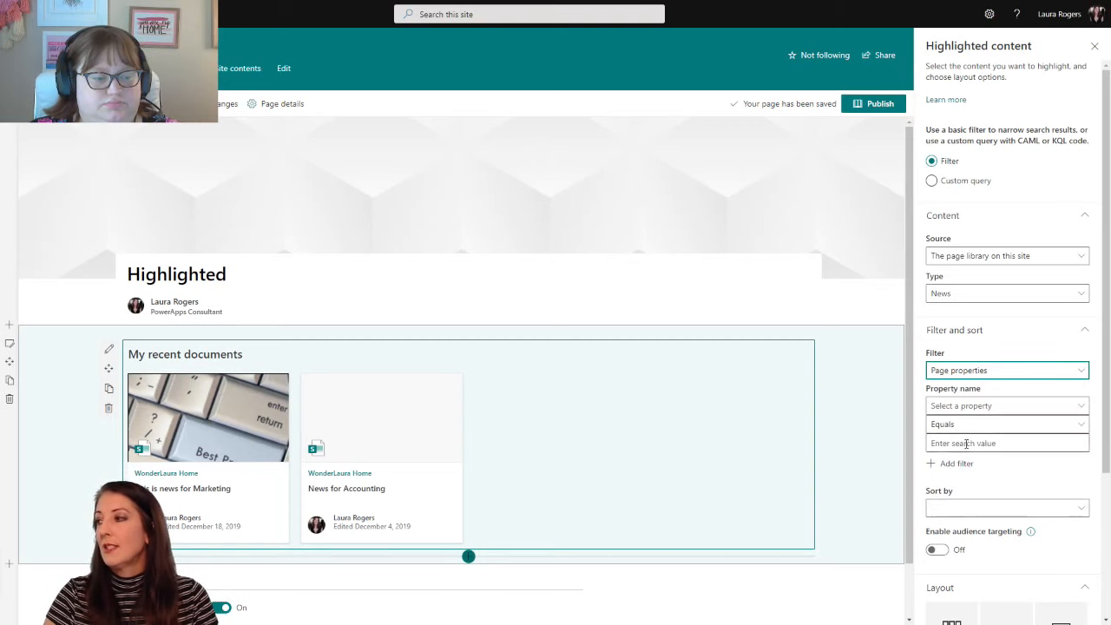
pyautogui.click(972, 406)
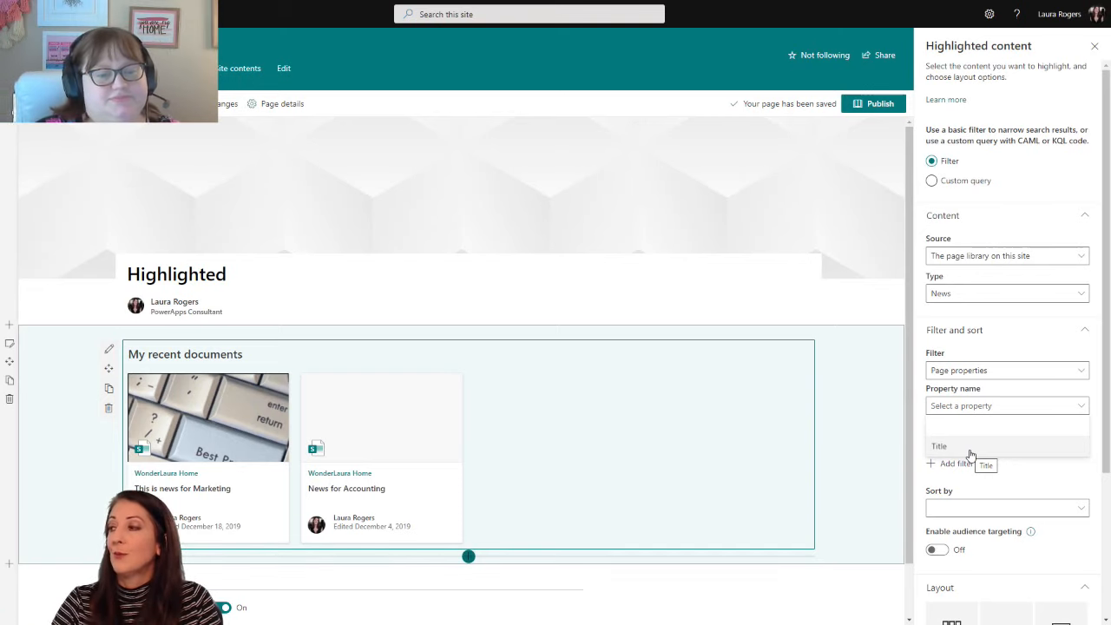
pyautogui.click(996, 421)
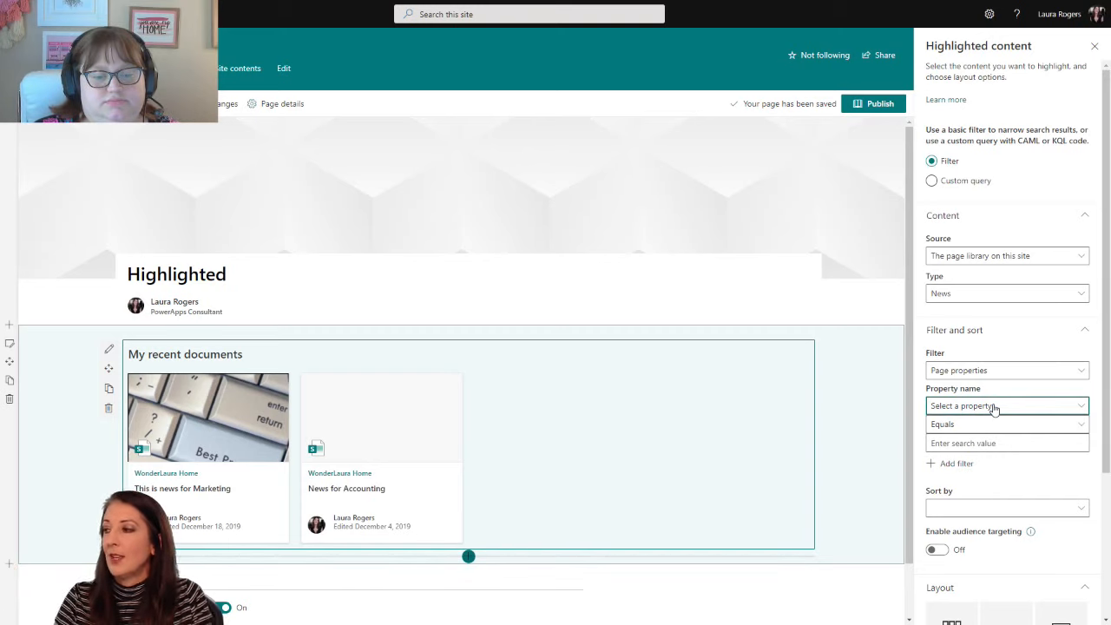
# Check which sorting options and content sources are offered for news posts.
pyautogui.scroll(-2, 1007, 478)
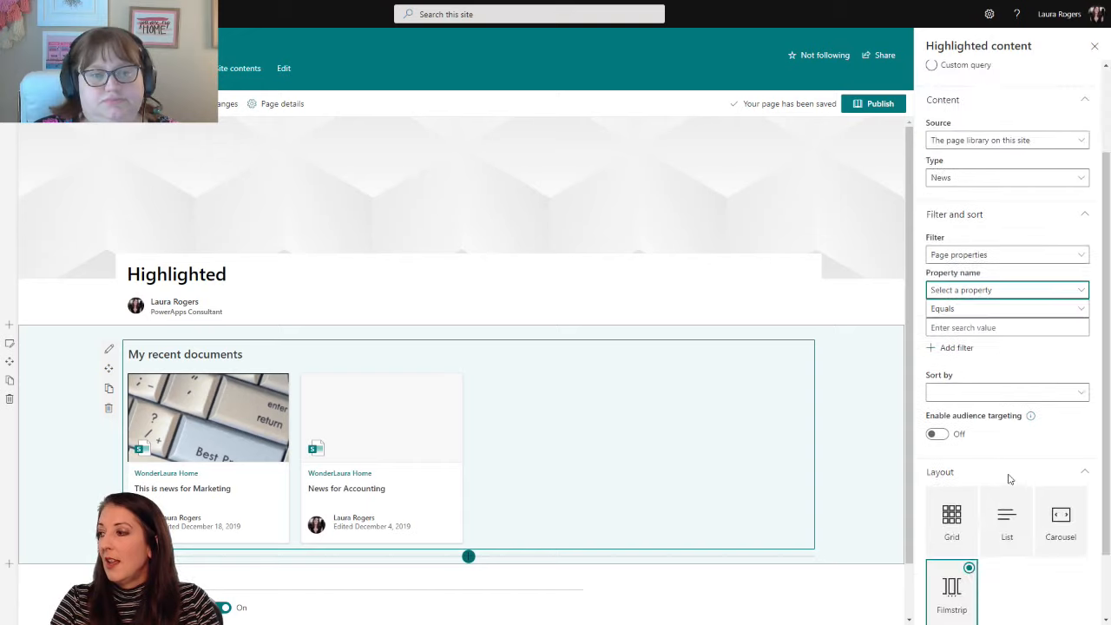
pyautogui.click(998, 398)
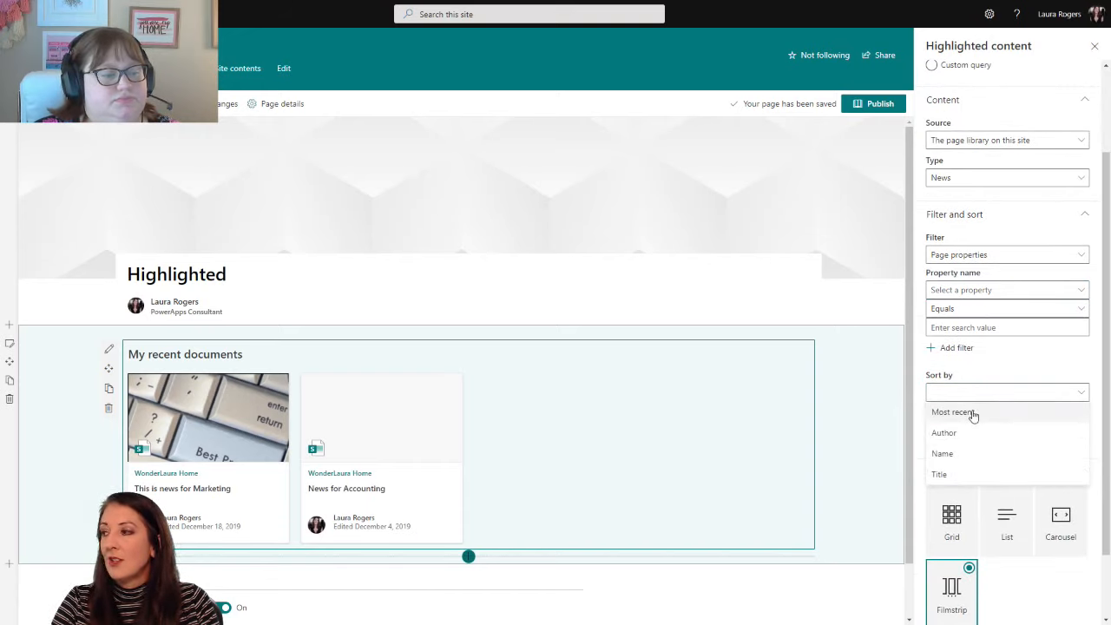
pyautogui.click(1087, 392)
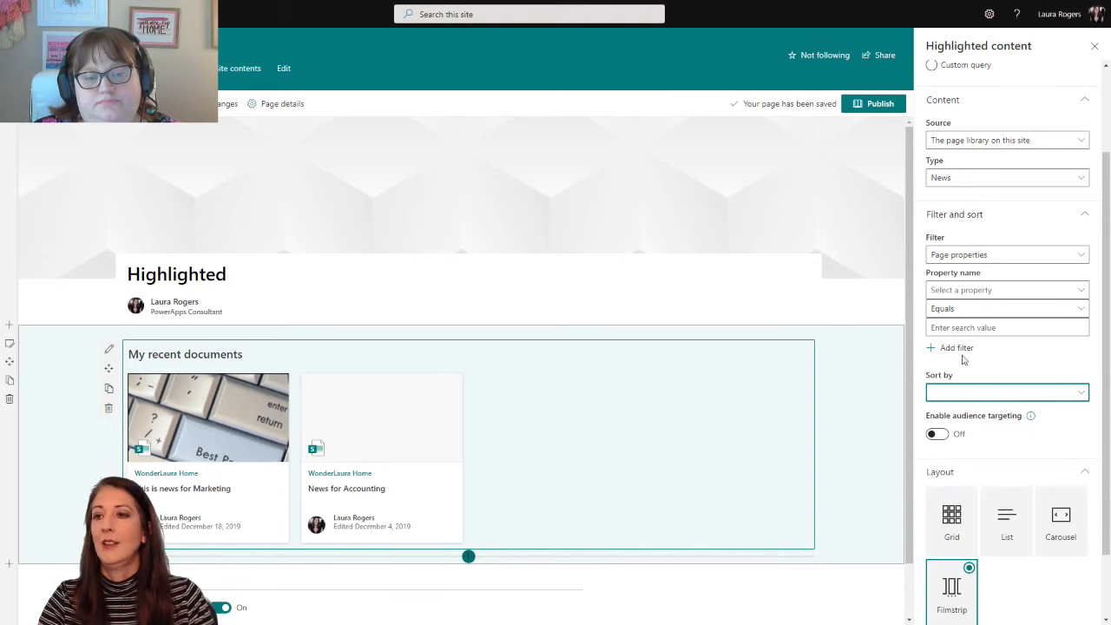
pyautogui.scroll(2, 1023, 304)
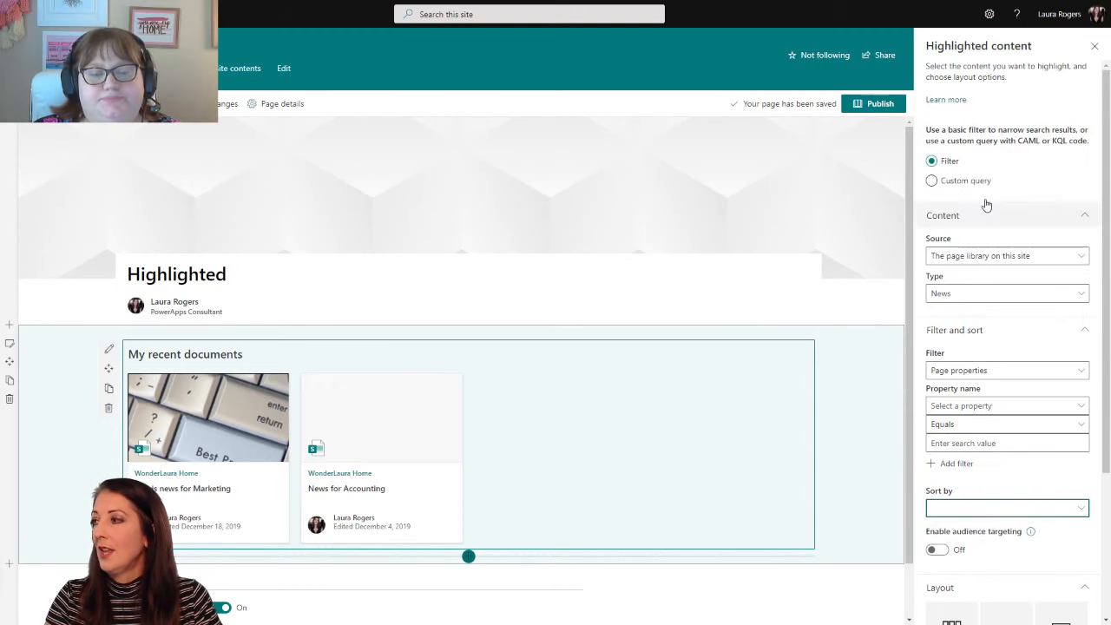
pyautogui.click(1010, 258)
pyautogui.click(1013, 260)
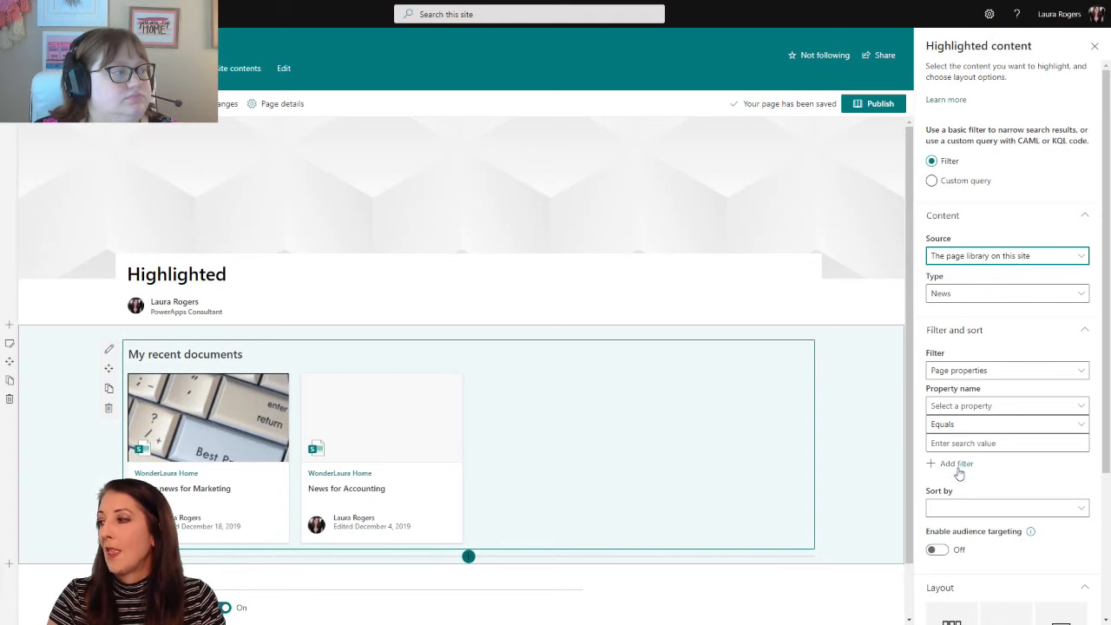
# Set the page properties filter's property name to "Title" and check its comparison operators.
pyautogui.scroll(-2, 970, 466)
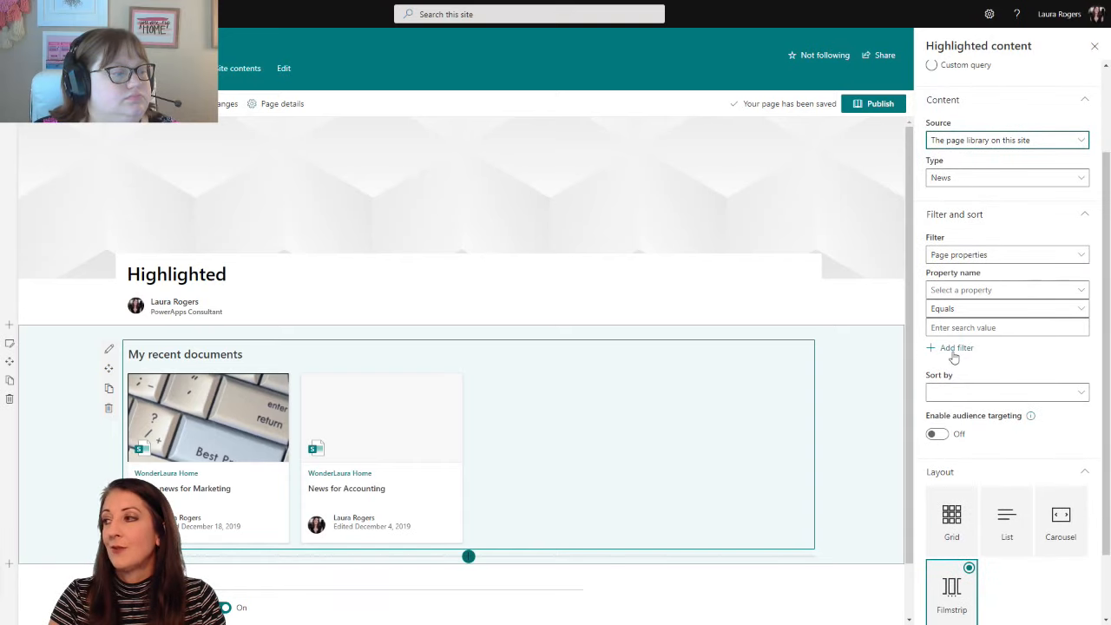
pyautogui.click(983, 295)
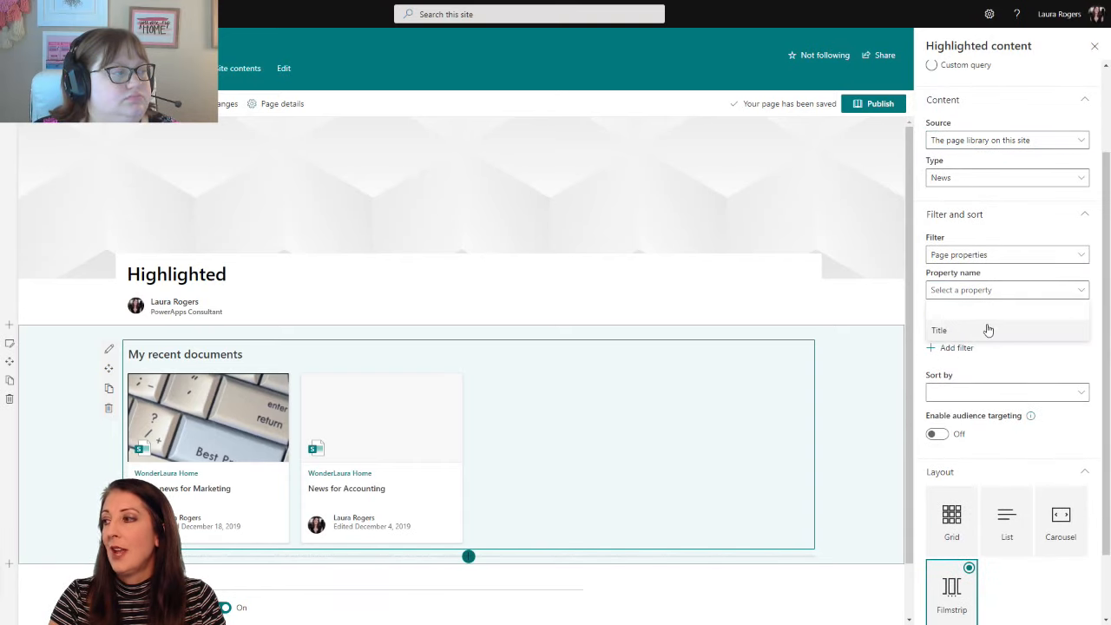
pyautogui.click(987, 328)
pyautogui.click(975, 309)
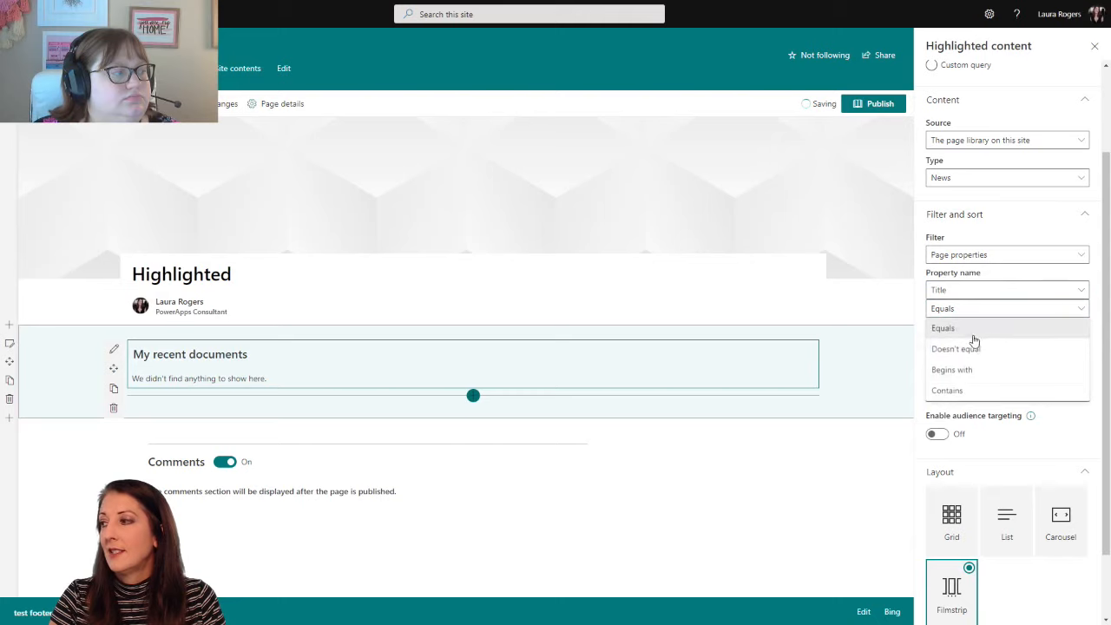
# Change the filter from page properties to "Title includes the words".
pyautogui.click(981, 292)
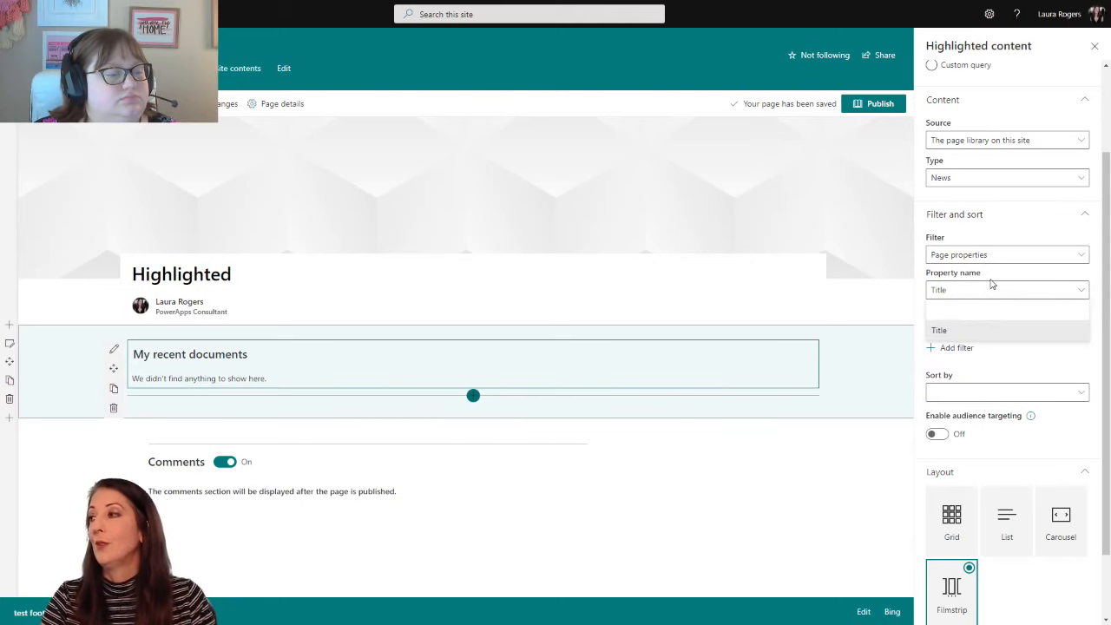
pyautogui.click(992, 254)
pyautogui.click(994, 274)
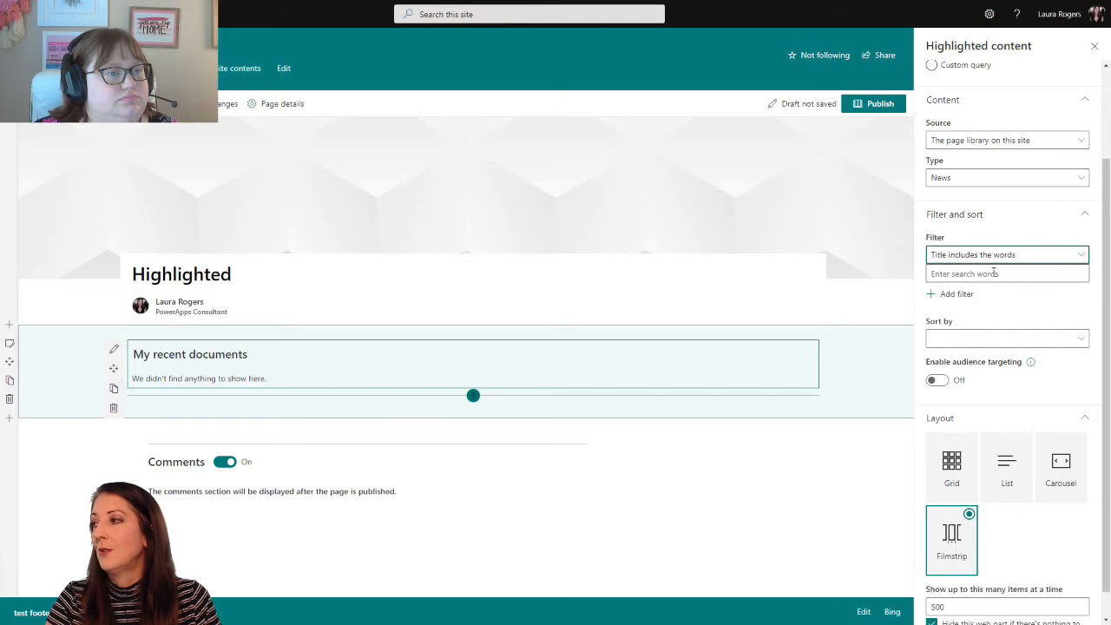
pyautogui.click(992, 273)
pyautogui.write('modern')
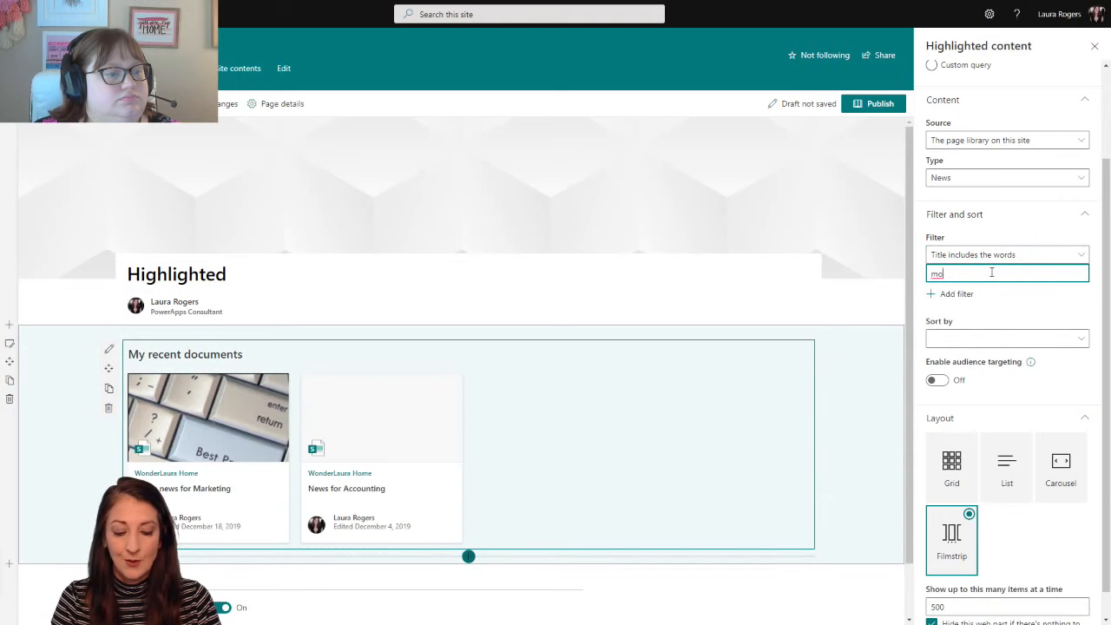
pyautogui.press('BackSpace')
pyautogui.press('BackSpace')
pyautogui.press('BackSpace')
pyautogui.press('BackSpace')
pyautogui.press('BackSpace')
pyautogui.press('BackSpace')
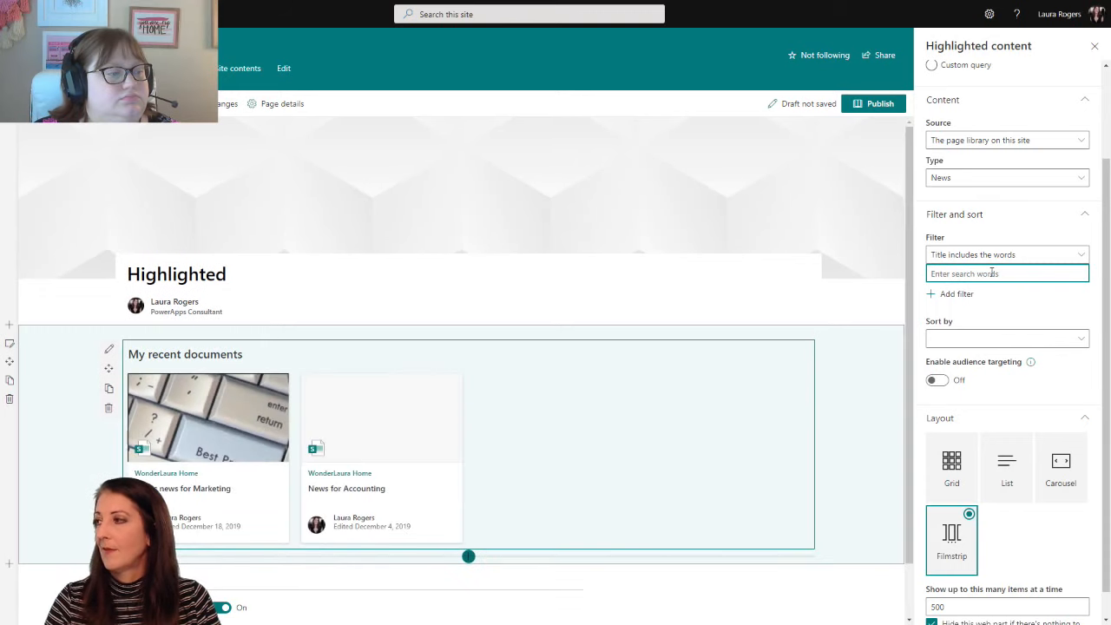
# Change the content type to "Pages" and filter for titles that include the word "dynamic".
pyautogui.click(1036, 179)
pyautogui.click(943, 198)
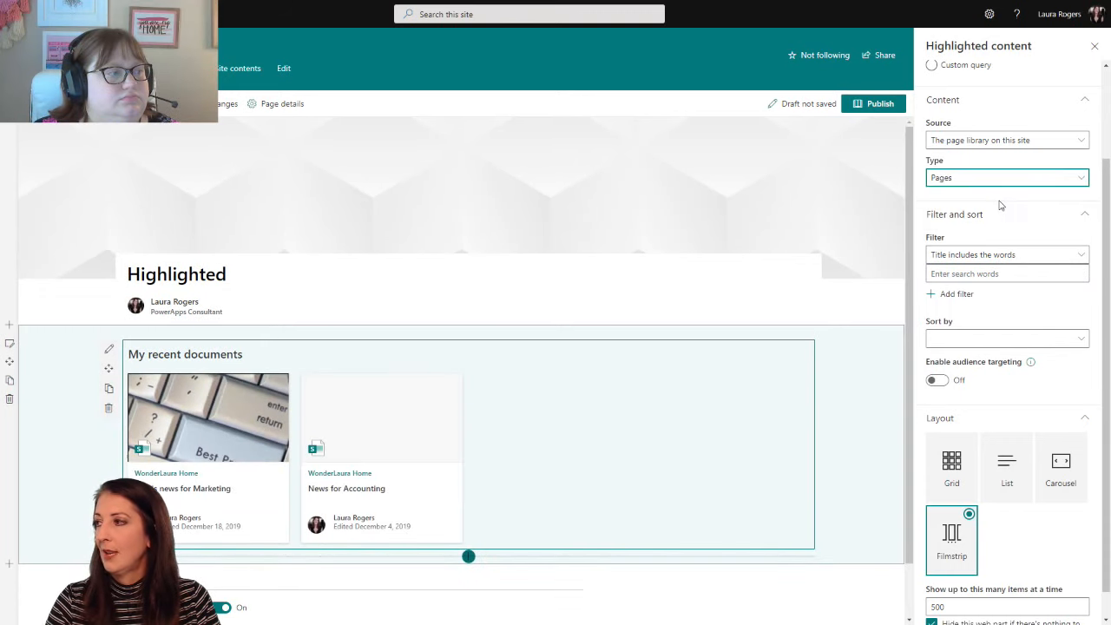
pyautogui.click(980, 273)
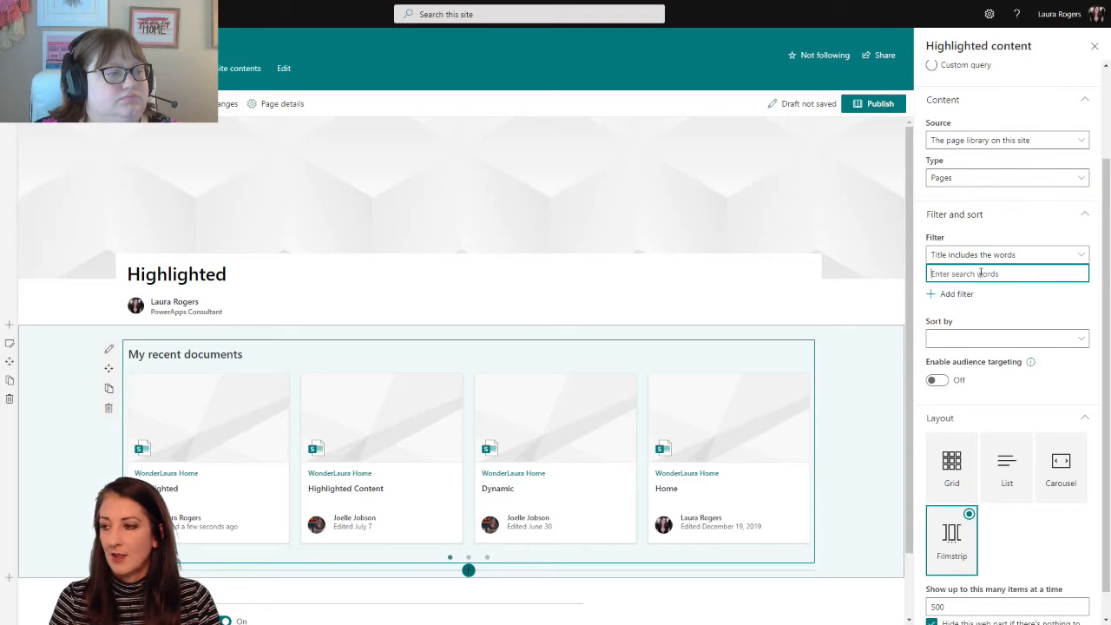
pyautogui.write('dynamic')
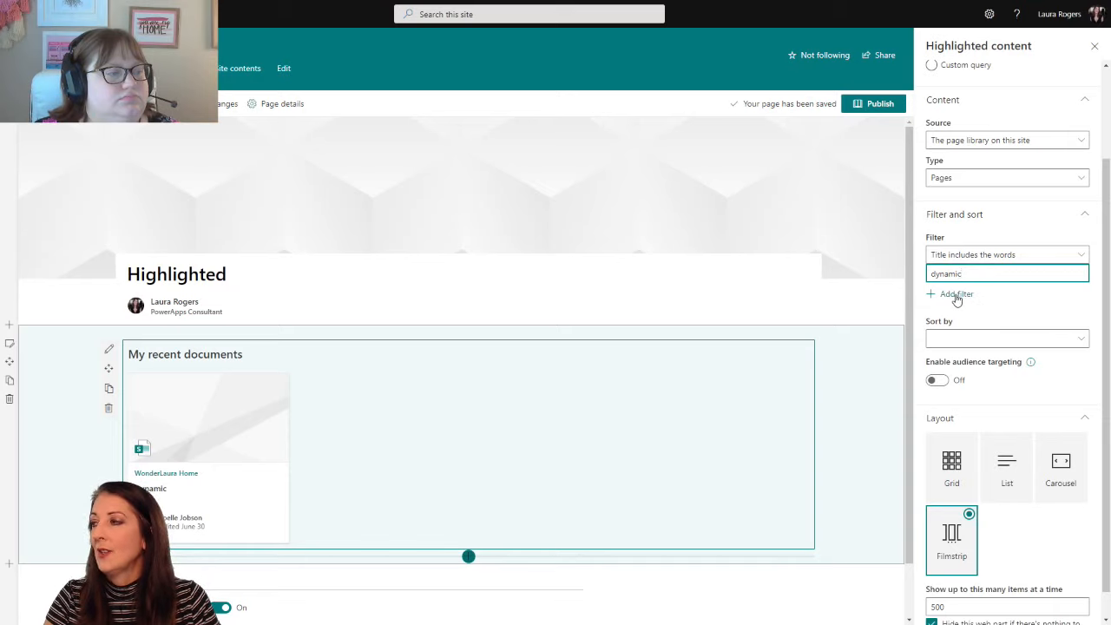
# Add a second "Title includes the words" filter with the word "highlighted" and sort the results by "Most recent".
pyautogui.click(956, 295)
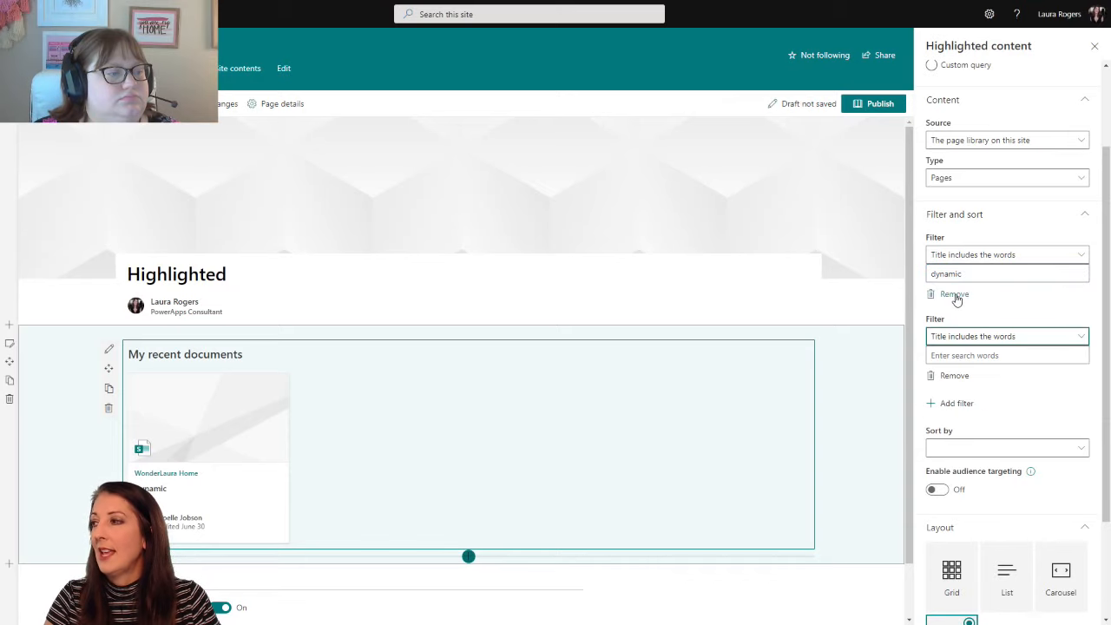
pyautogui.click(1008, 338)
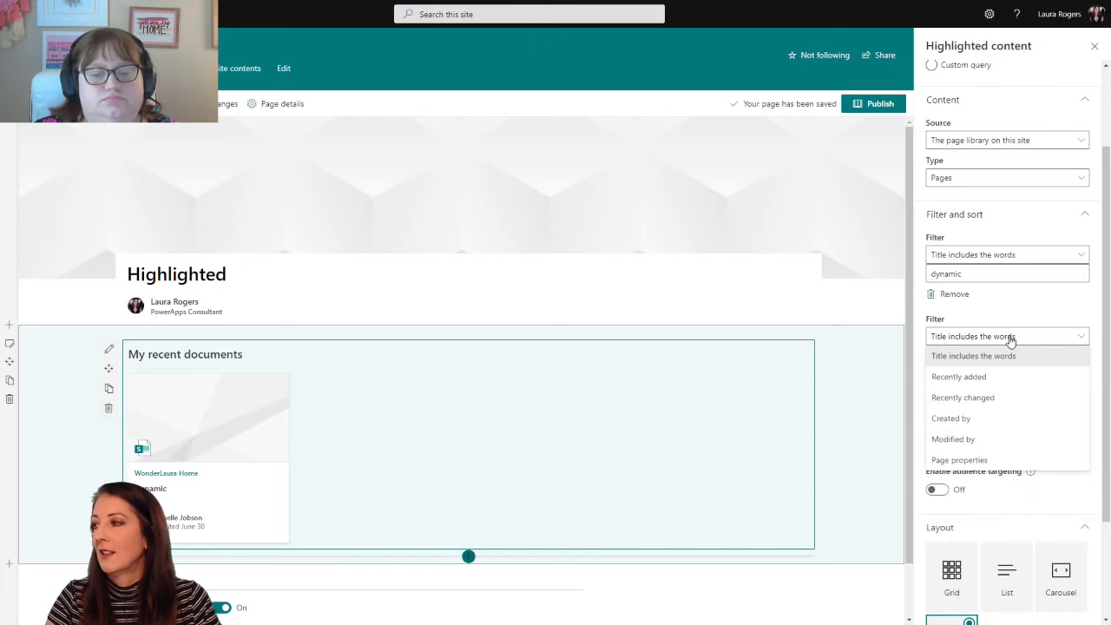
pyautogui.click(1009, 356)
pyautogui.click(1009, 356)
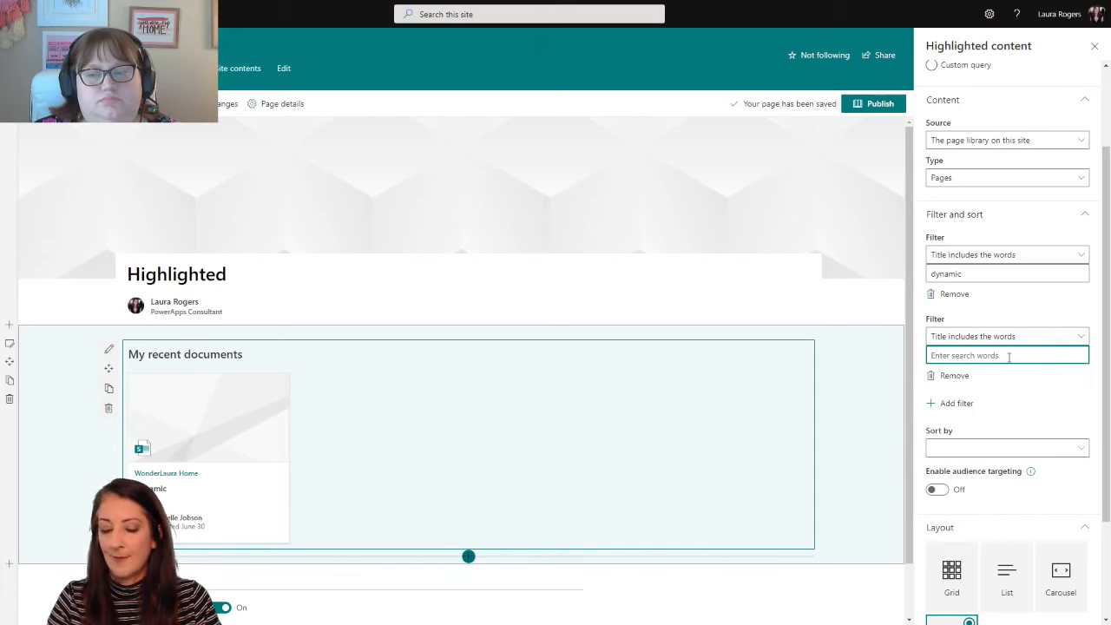
pyautogui.write('highlighted')
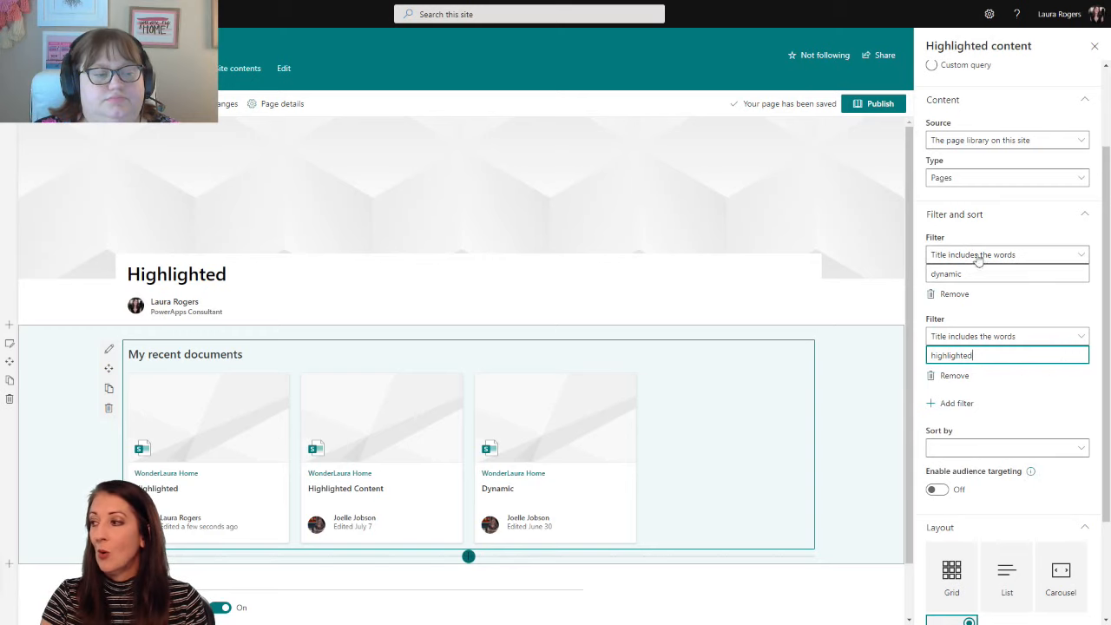
pyautogui.click(1026, 449)
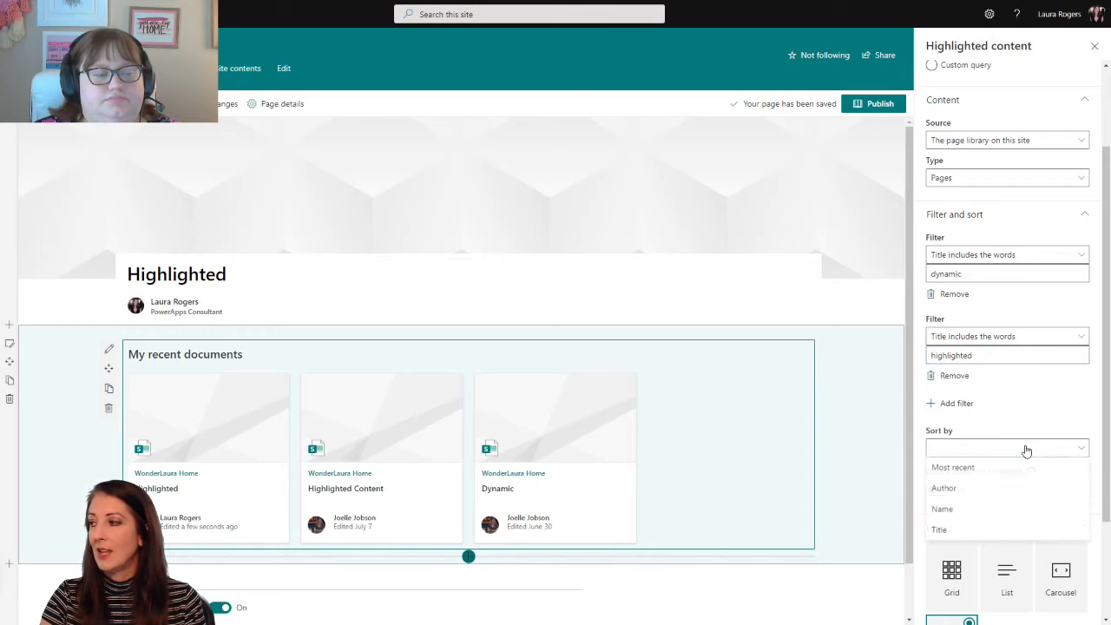
pyautogui.click(989, 468)
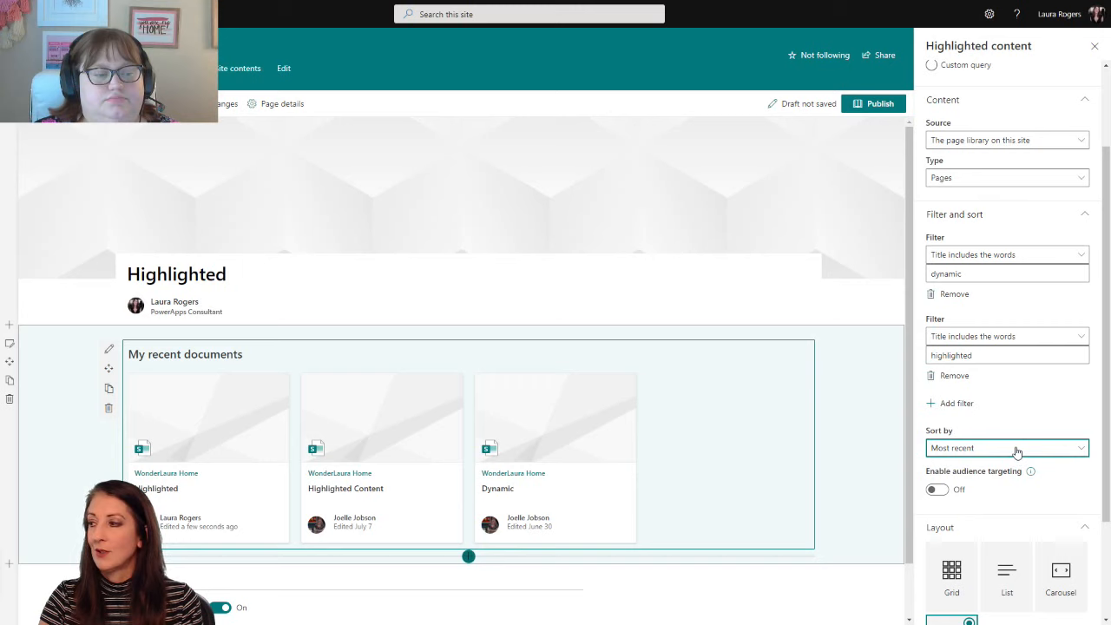
# Switch the web part from basic filtering to "Custom query" and set the query source to "All sites".
pyautogui.scroll(3, 1031, 417)
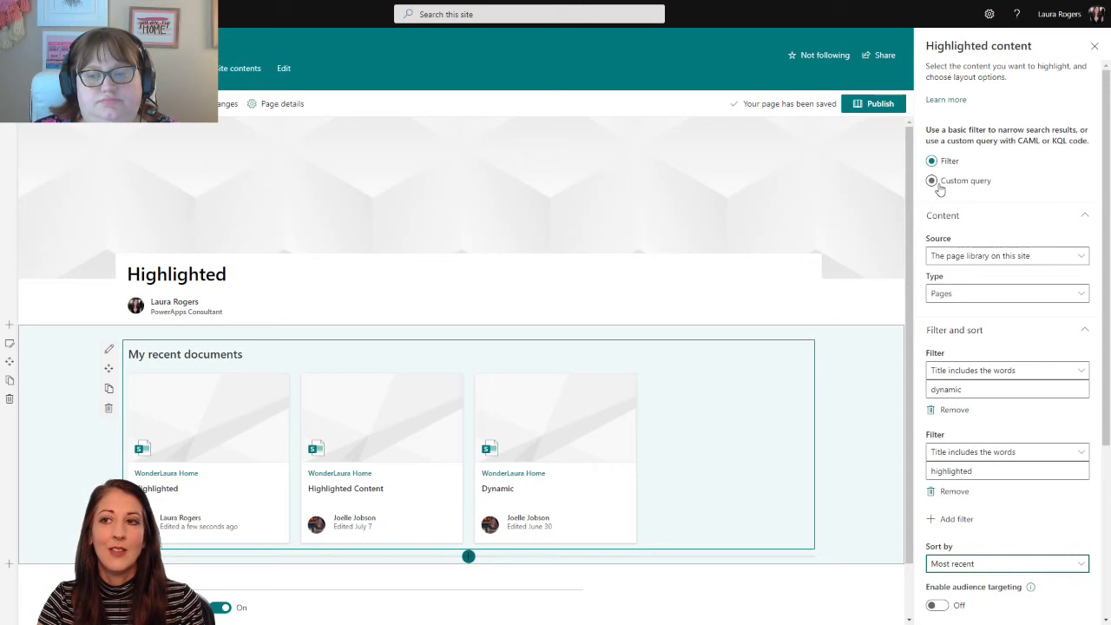
pyautogui.click(932, 182)
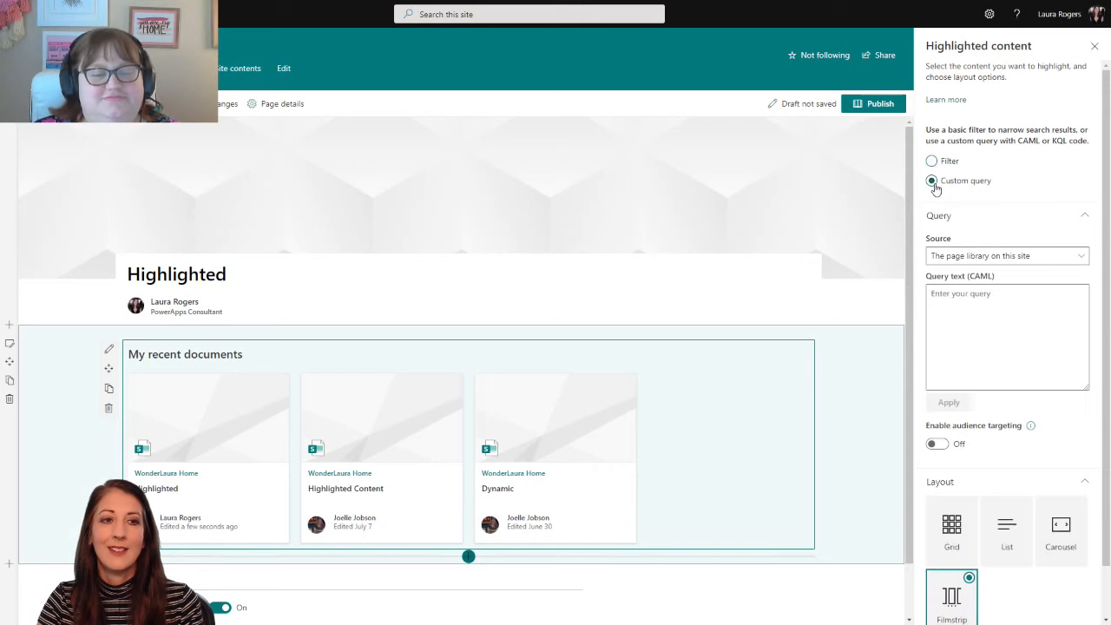
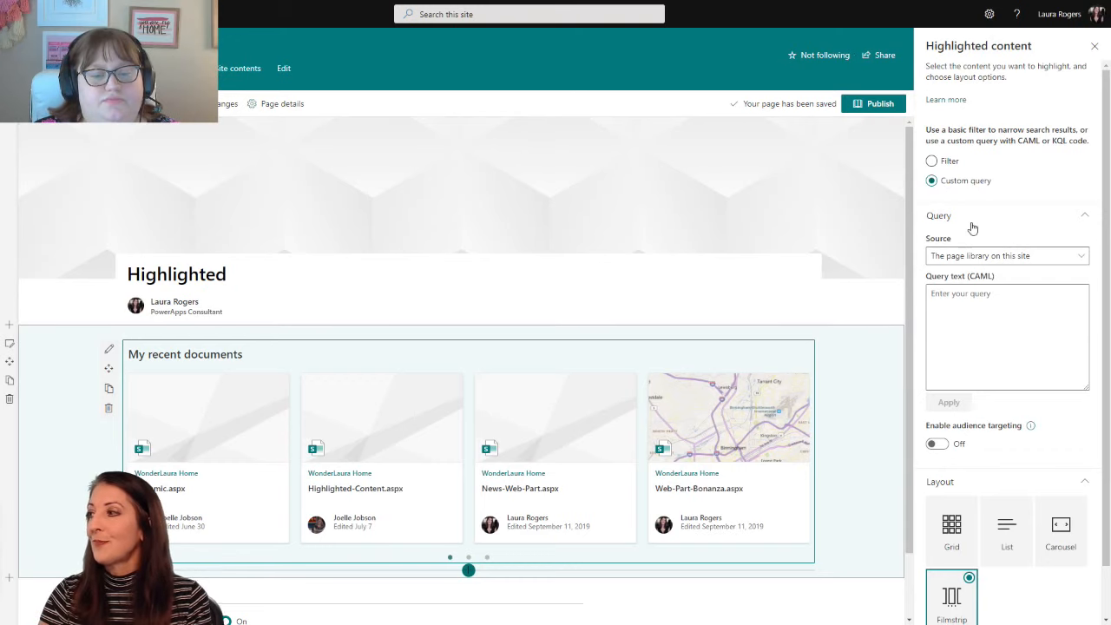
pyautogui.click(1033, 256)
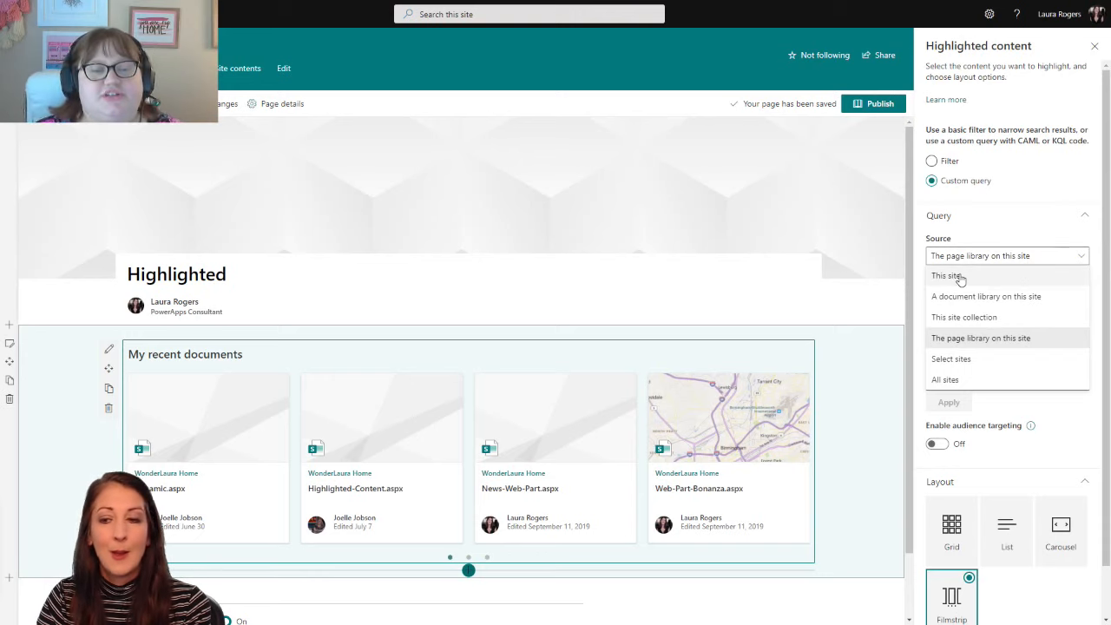
pyautogui.click(979, 380)
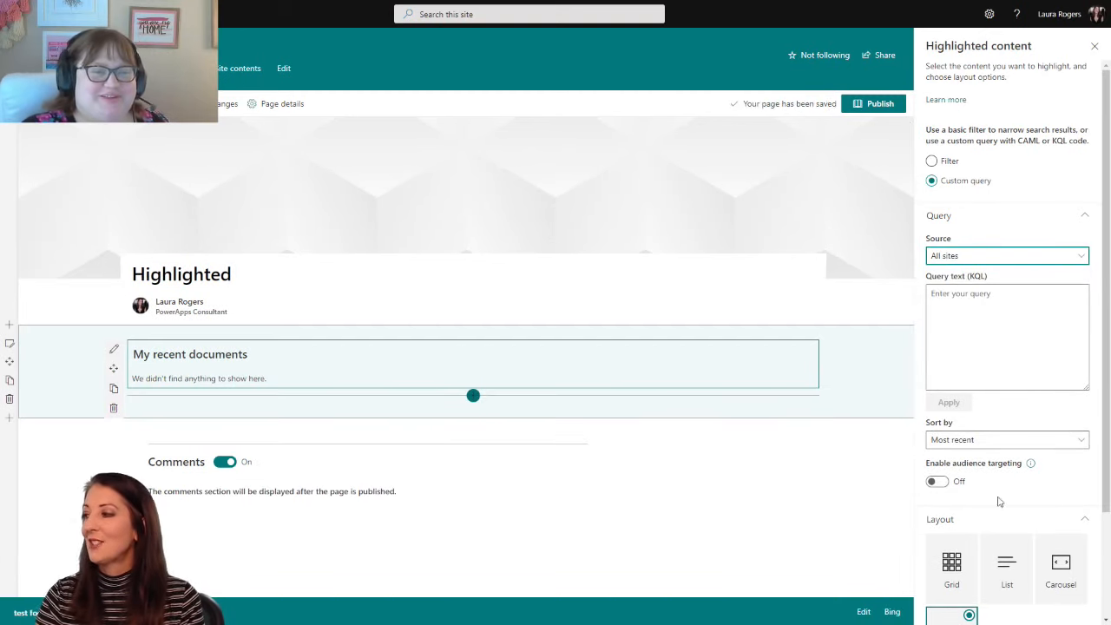
# Try the List layout for the web part and change the layout to Grid.
pyautogui.scroll(-2, 998, 498)
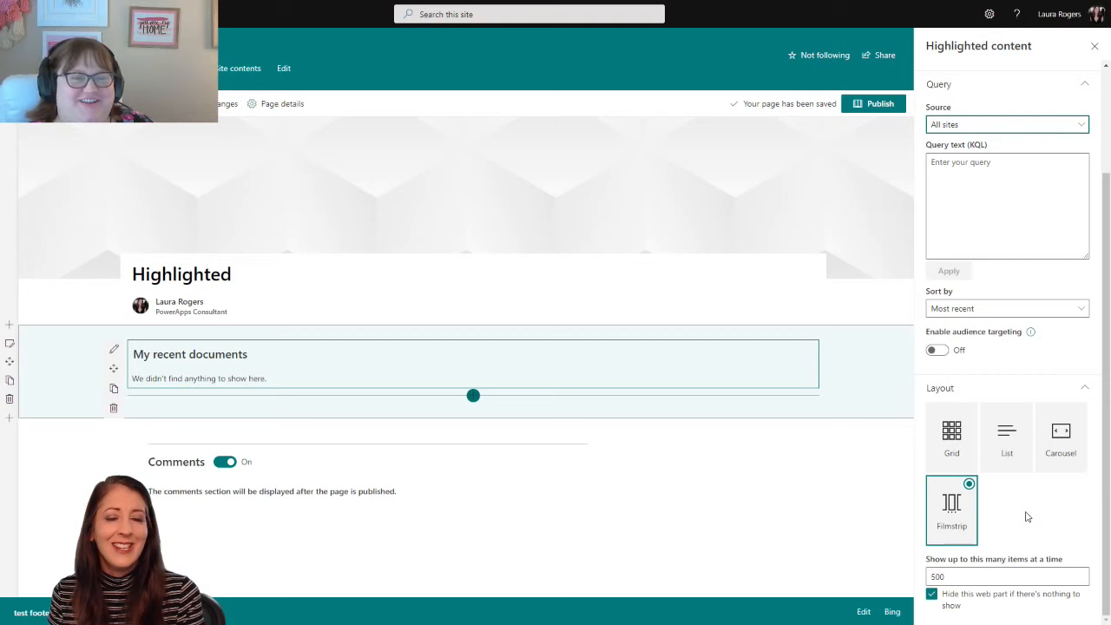
pyautogui.click(1006, 455)
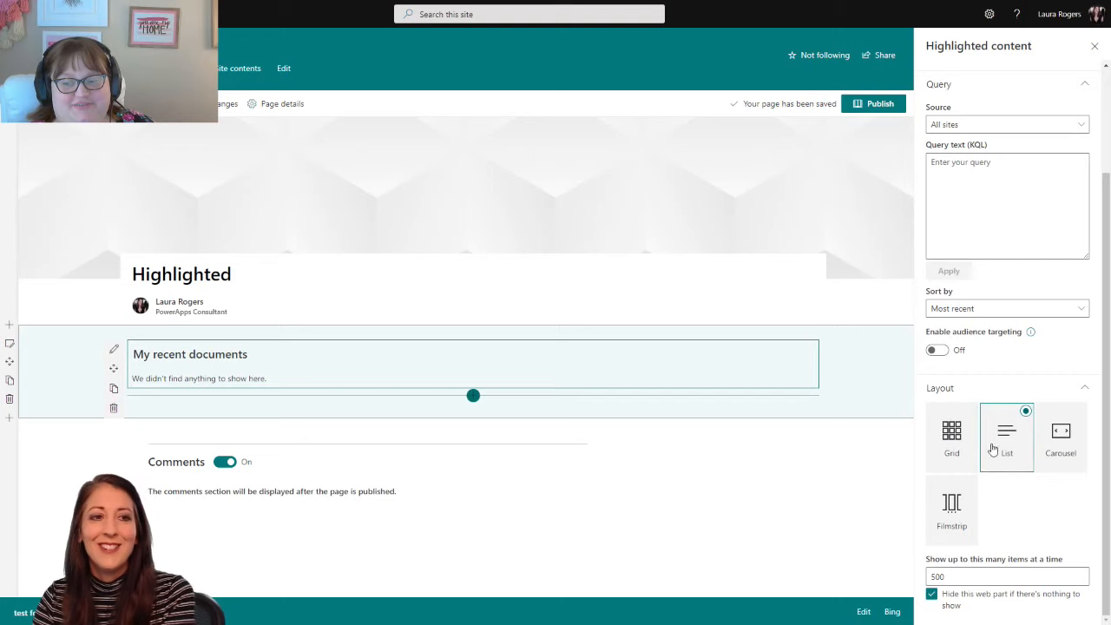
pyautogui.click(953, 440)
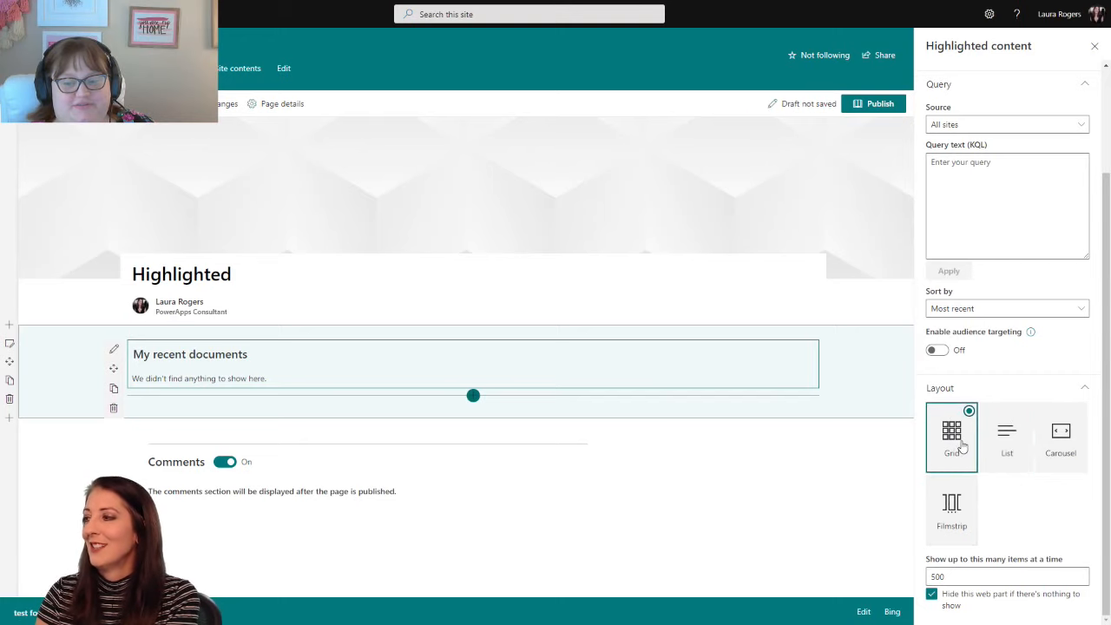
pyautogui.scroll(3, 1053, 328)
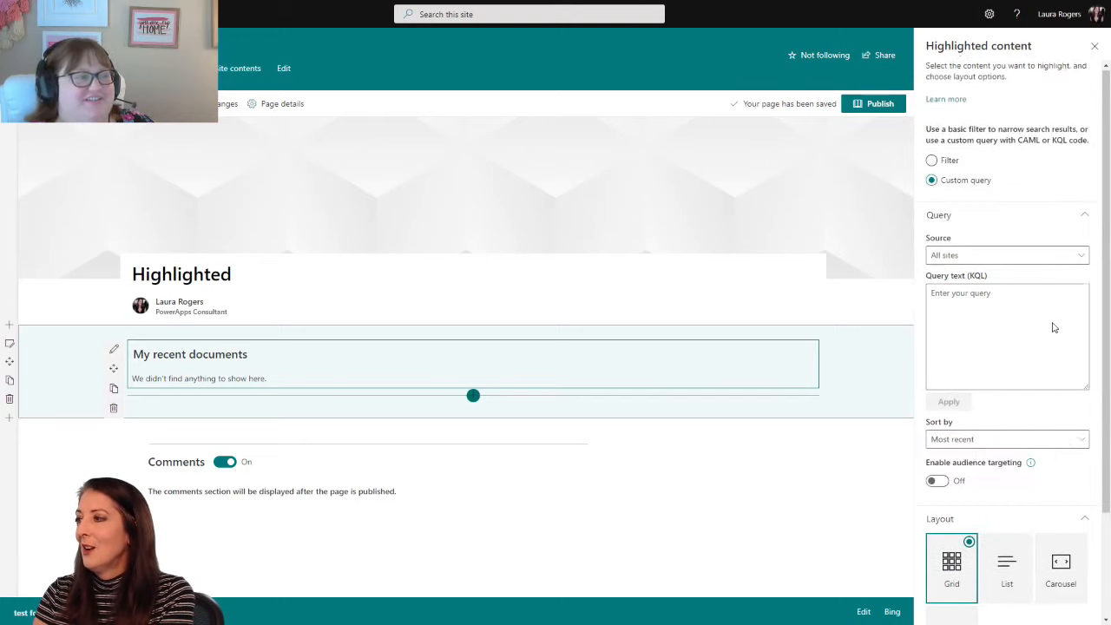
# Review the available query sources and set the source to "This site".
pyautogui.click(980, 256)
pyautogui.click(980, 257)
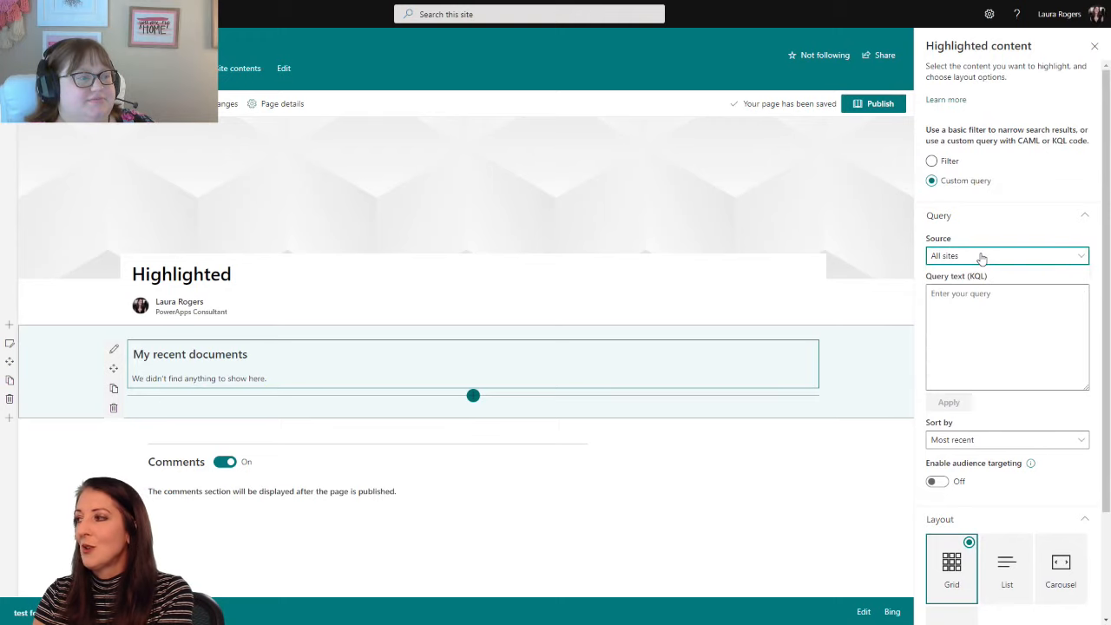
pyautogui.click(975, 297)
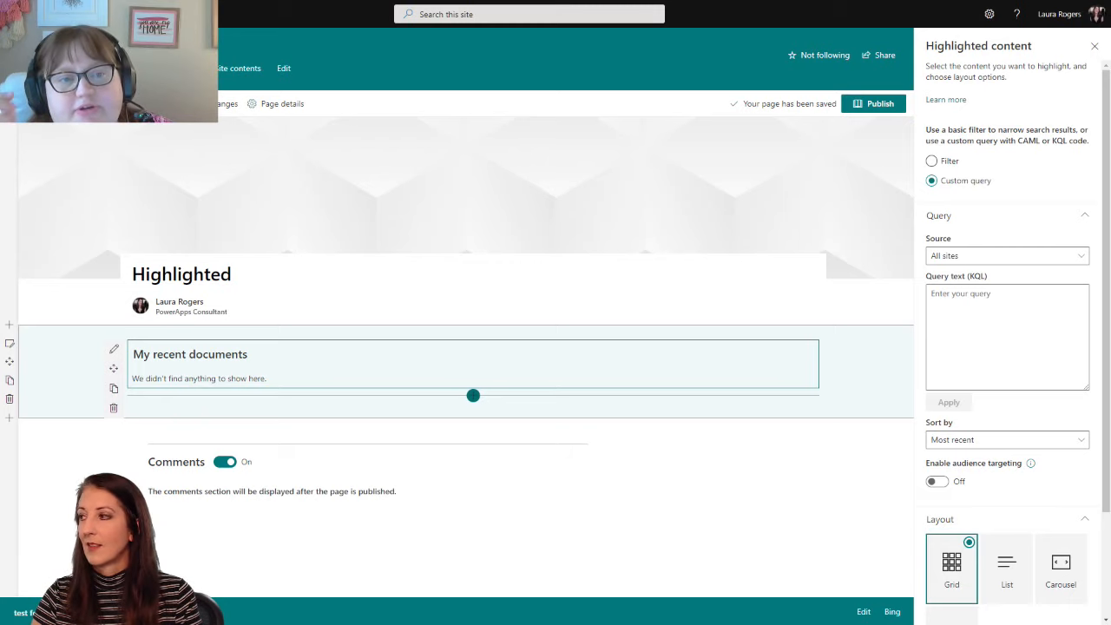
pyautogui.click(1012, 256)
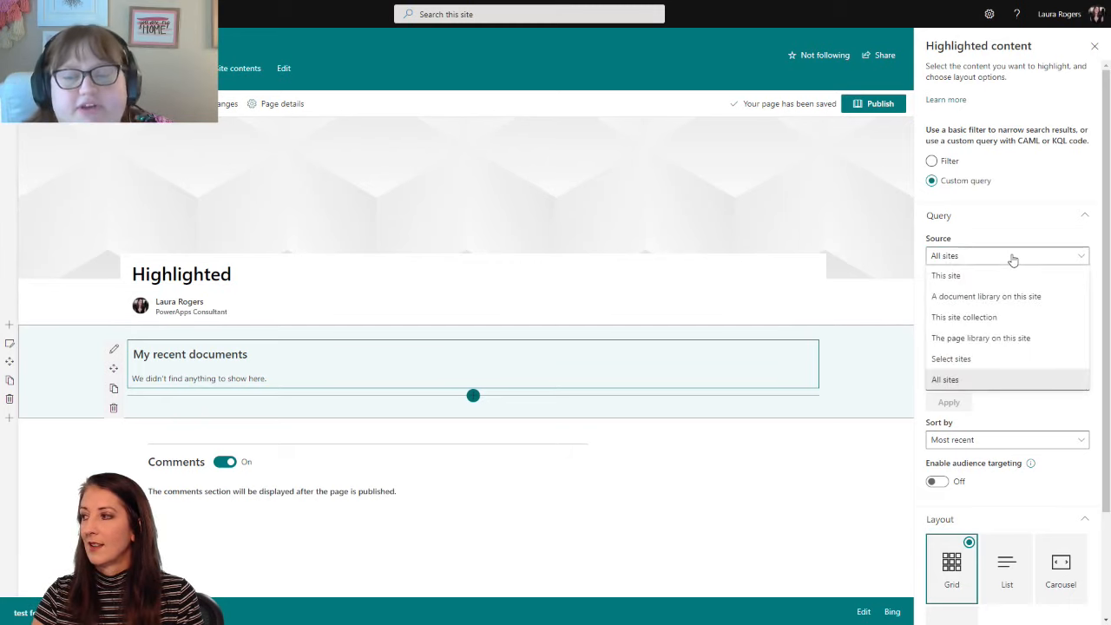
pyautogui.click(1007, 276)
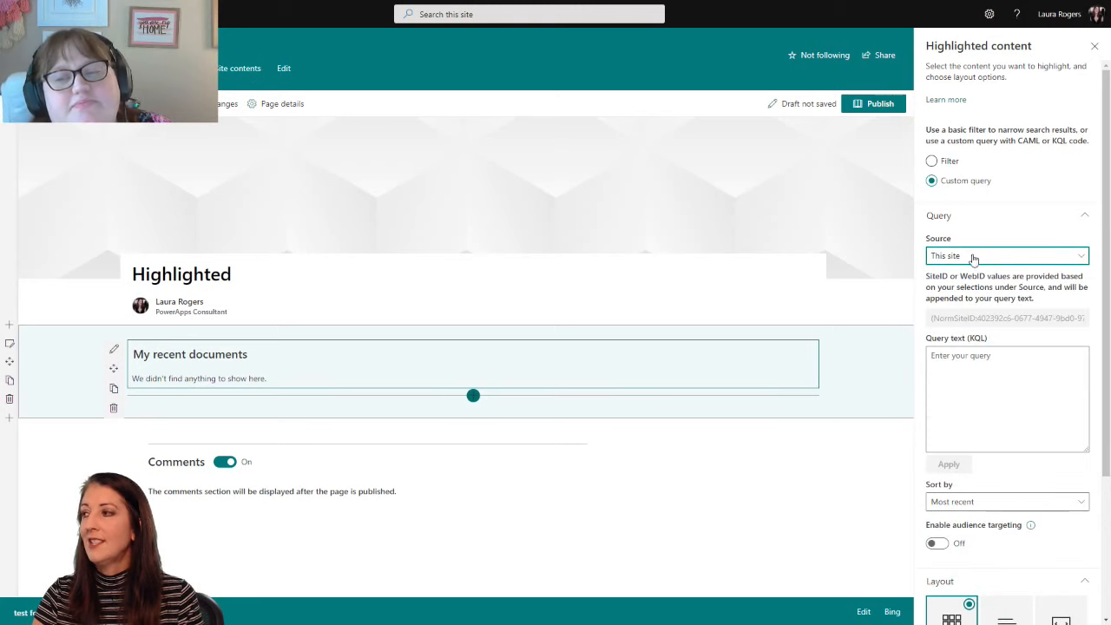
# Set the query source to "A document library on this site", review the other sources, and start editing the CAML query text.
pyautogui.click(977, 257)
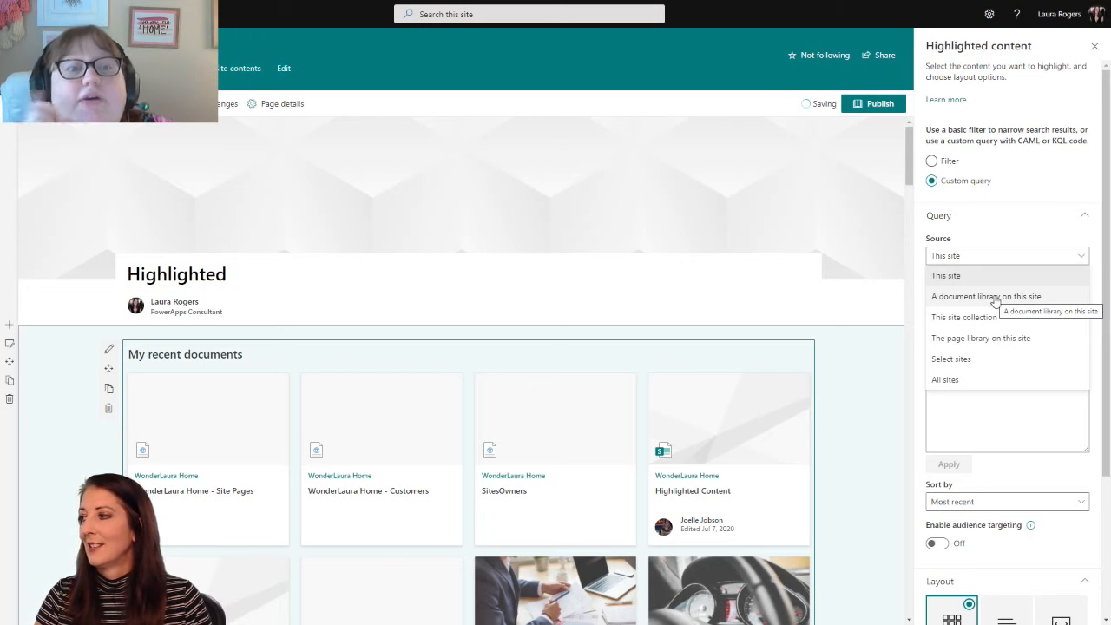
pyautogui.click(988, 297)
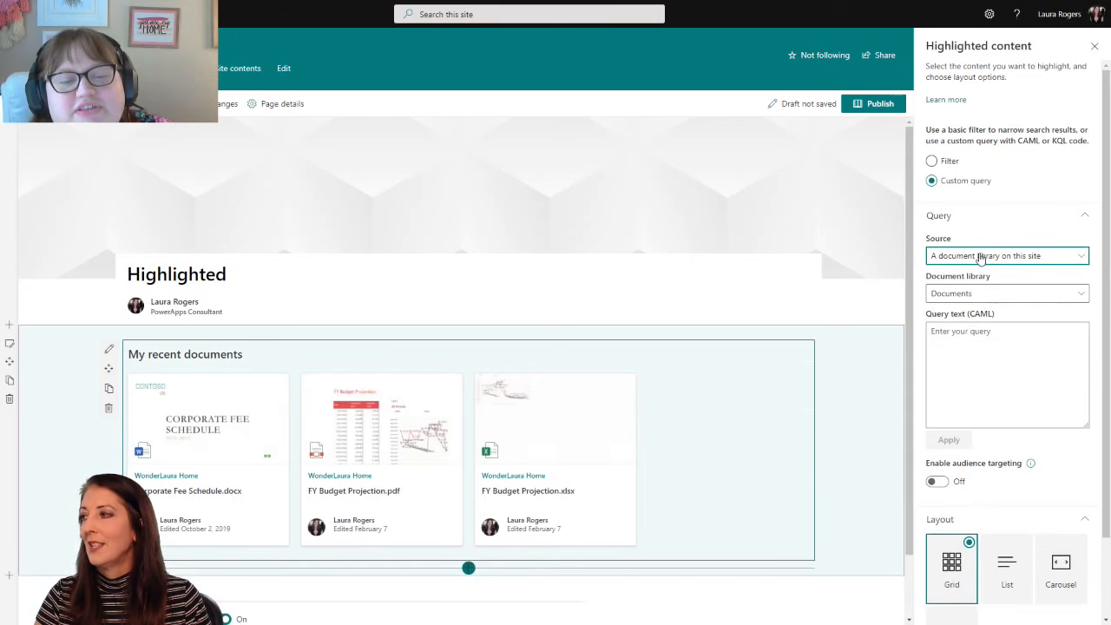
pyautogui.click(981, 255)
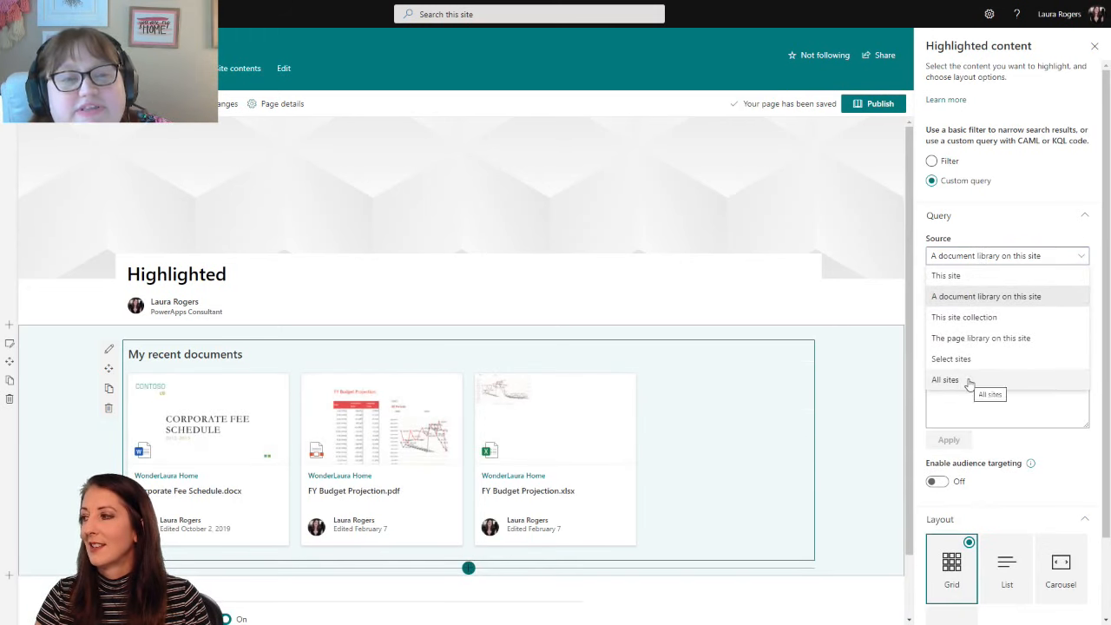
pyautogui.click(1007, 256)
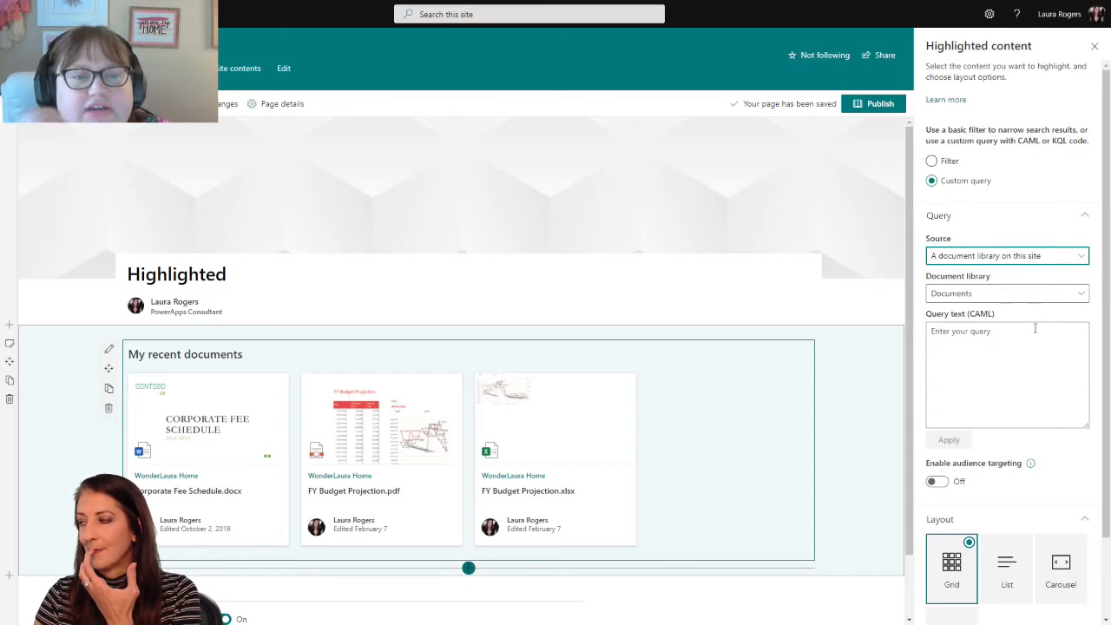
pyautogui.click(991, 333)
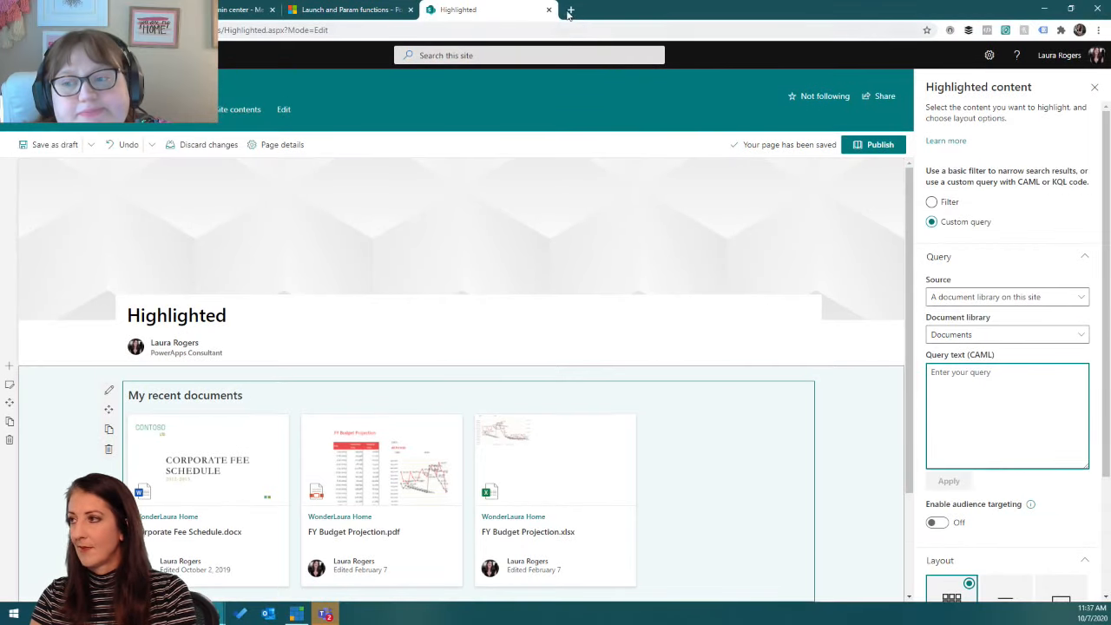
# Open a new browser tab.
pyautogui.click(568, 14)
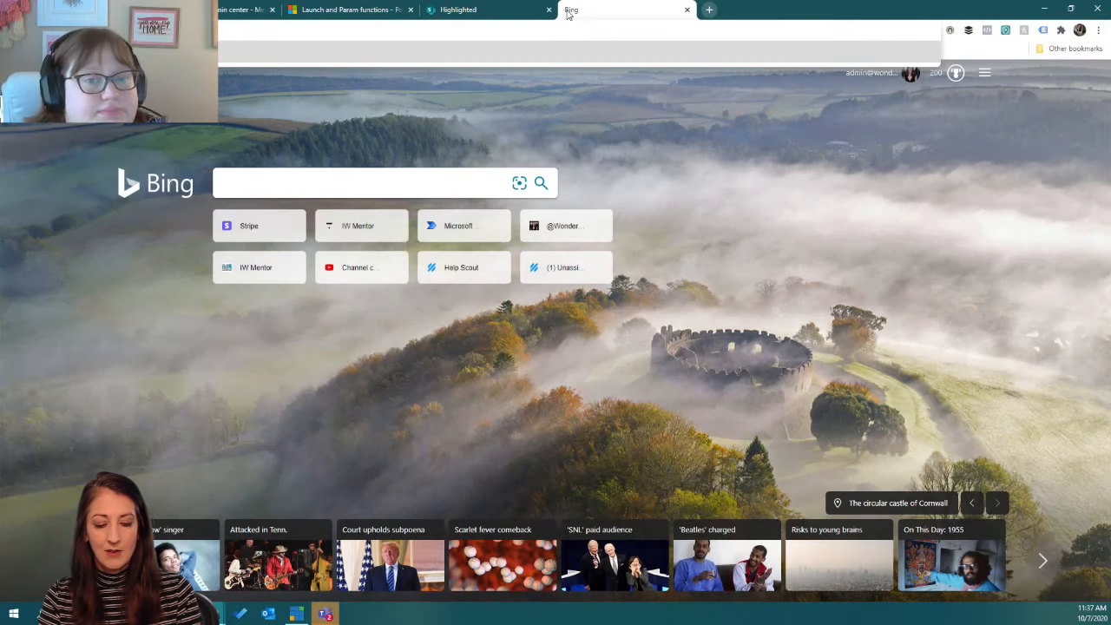
# Find the Microsoft Docs Keyword Query Language (KQL) syntax reference with a web search for "kql keyword" and select its web address.
pyautogui.press('Return')
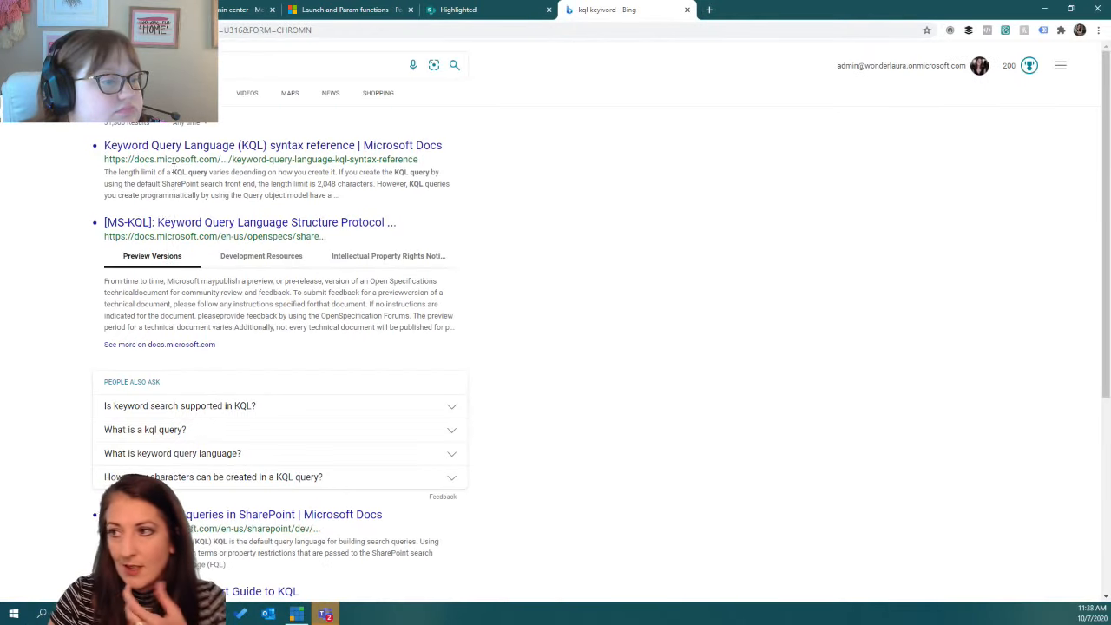
pyautogui.click(174, 149)
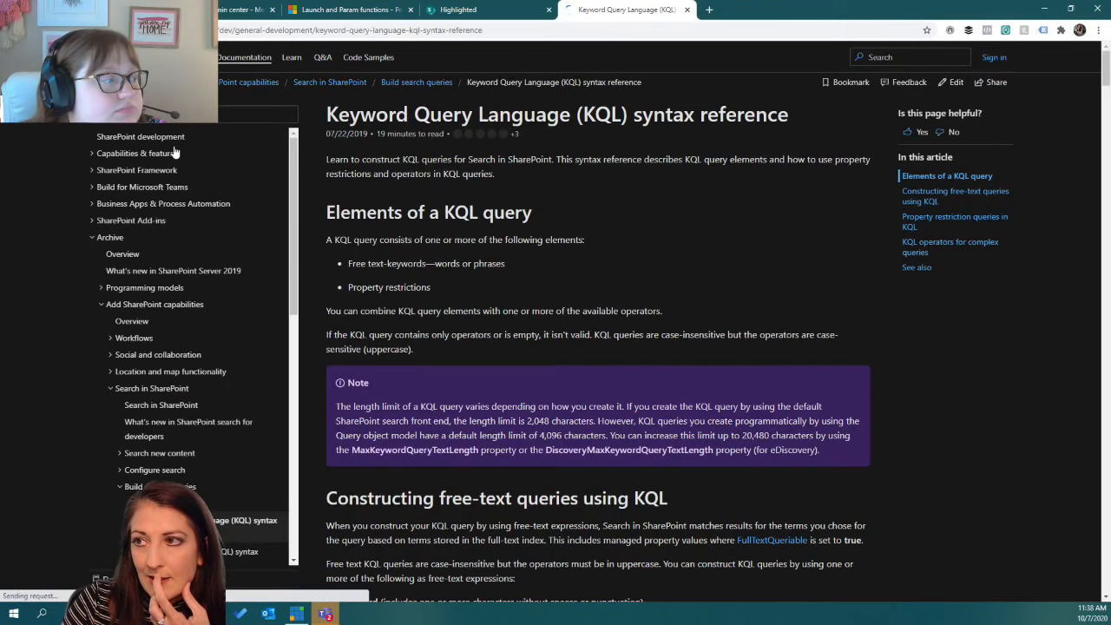
pyautogui.click(246, 31)
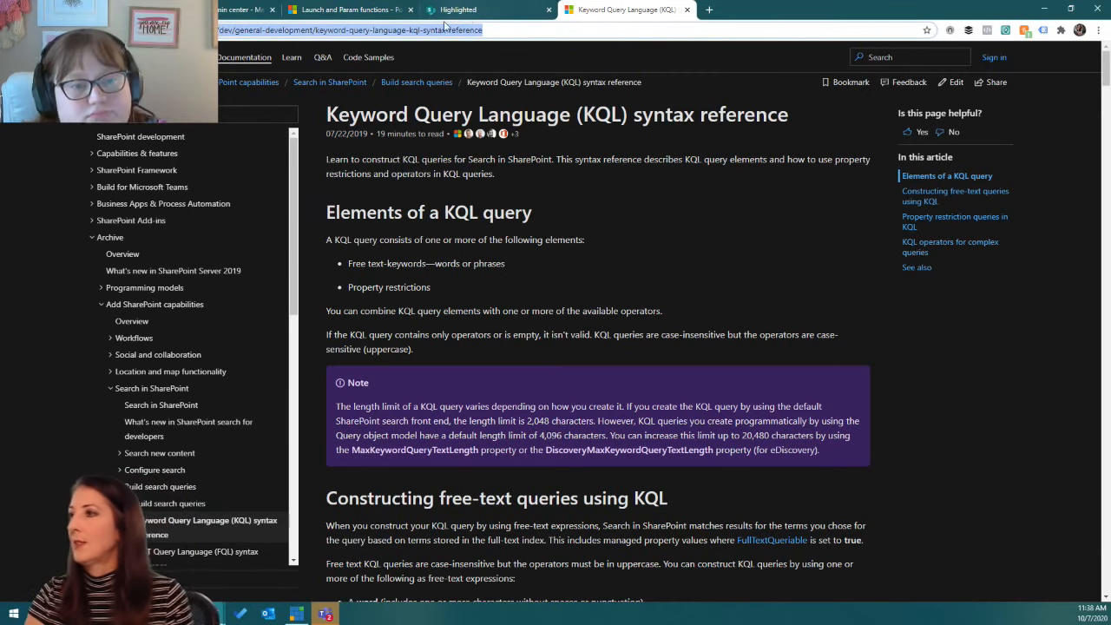
# Return to the Highlighted page and set the custom query's source to This site.
pyautogui.click(478, 9)
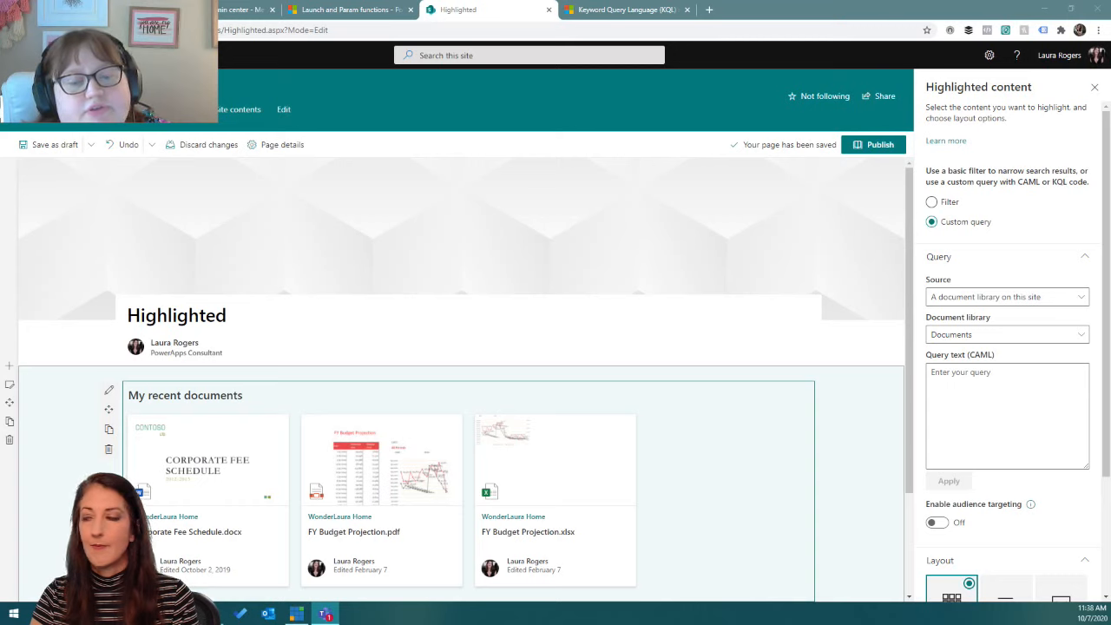
pyautogui.click(1011, 296)
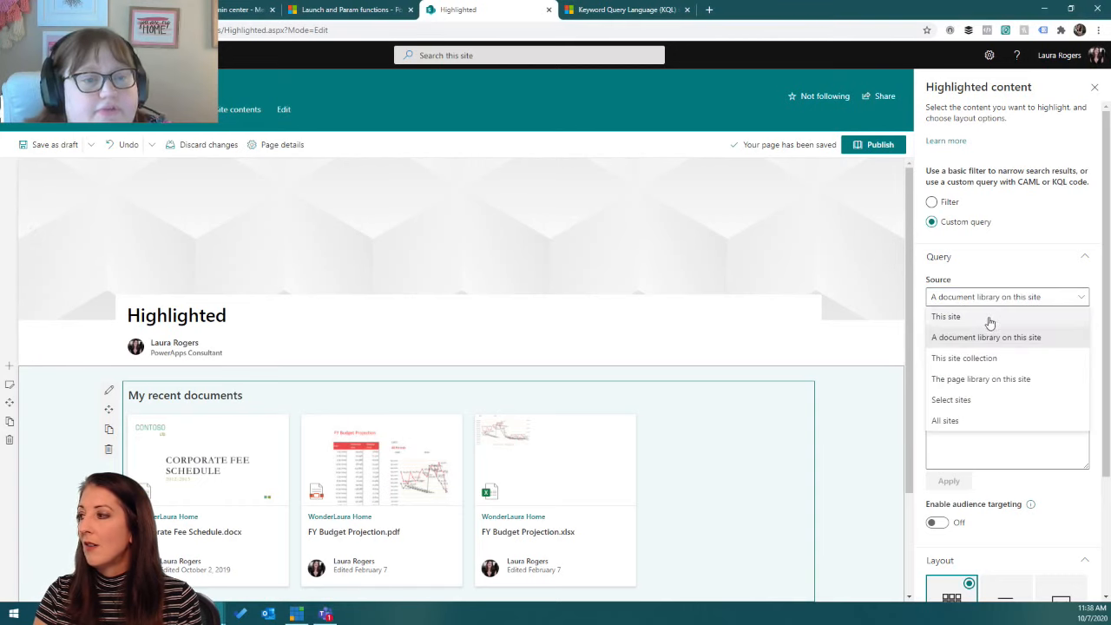
pyautogui.click(946, 317)
pyautogui.click(963, 399)
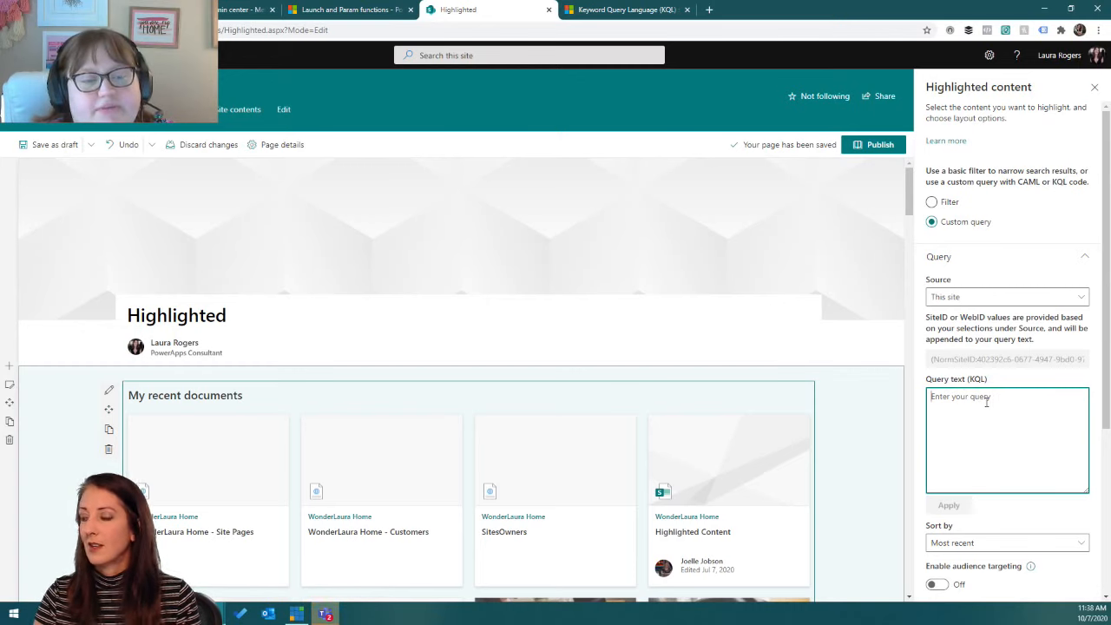
pyautogui.write('Path:"')
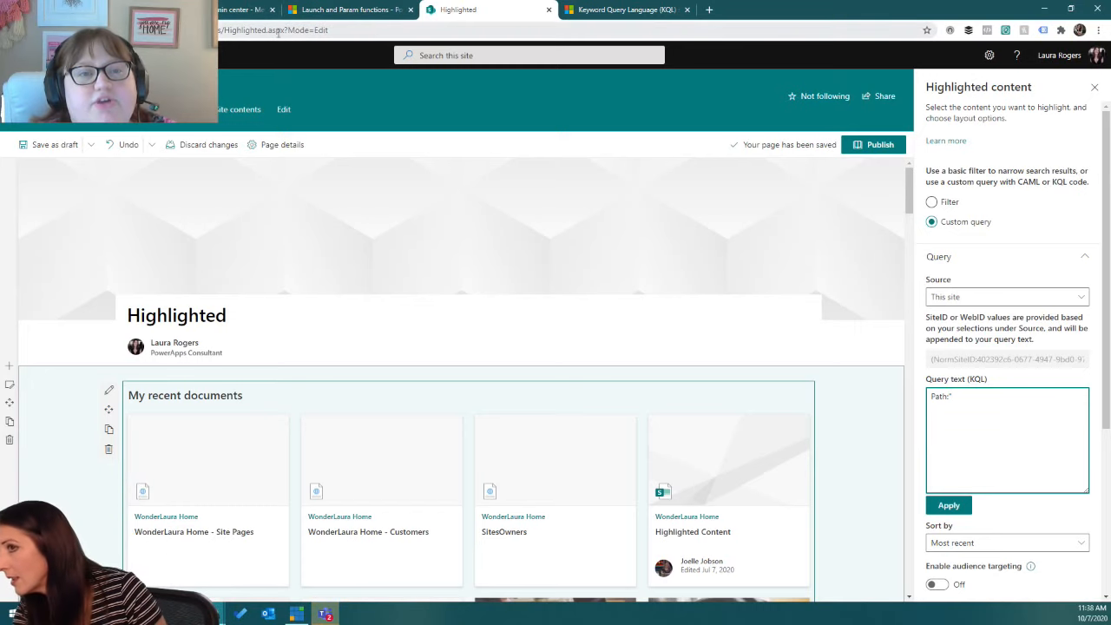
pyautogui.click(348, 29)
pyautogui.click(244, 29)
pyautogui.doubleClick(245, 29)
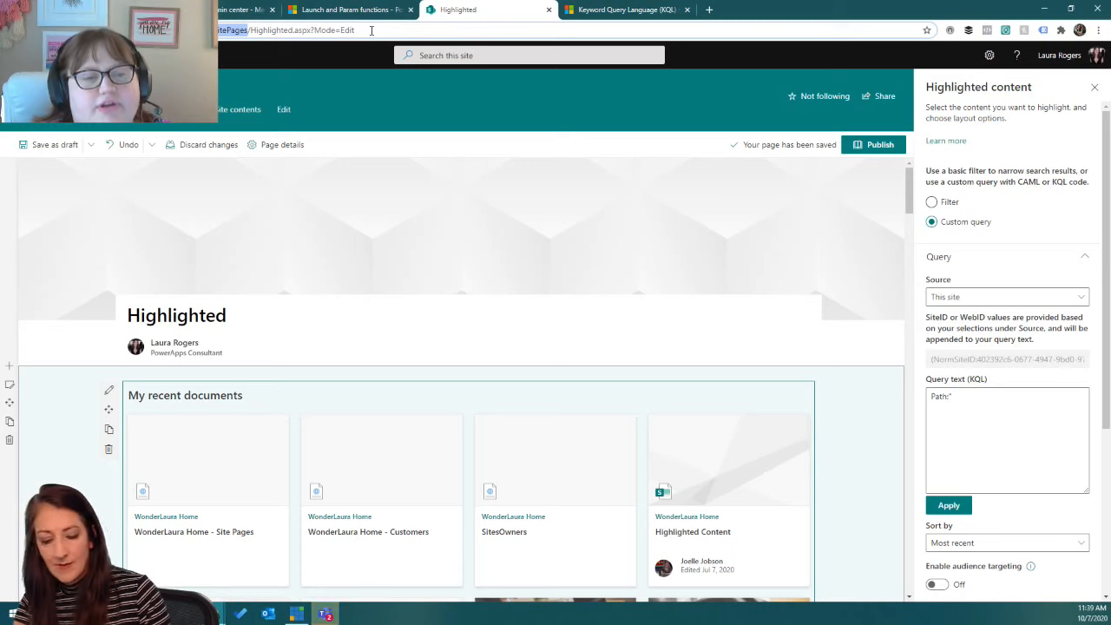
pyautogui.click(977, 395)
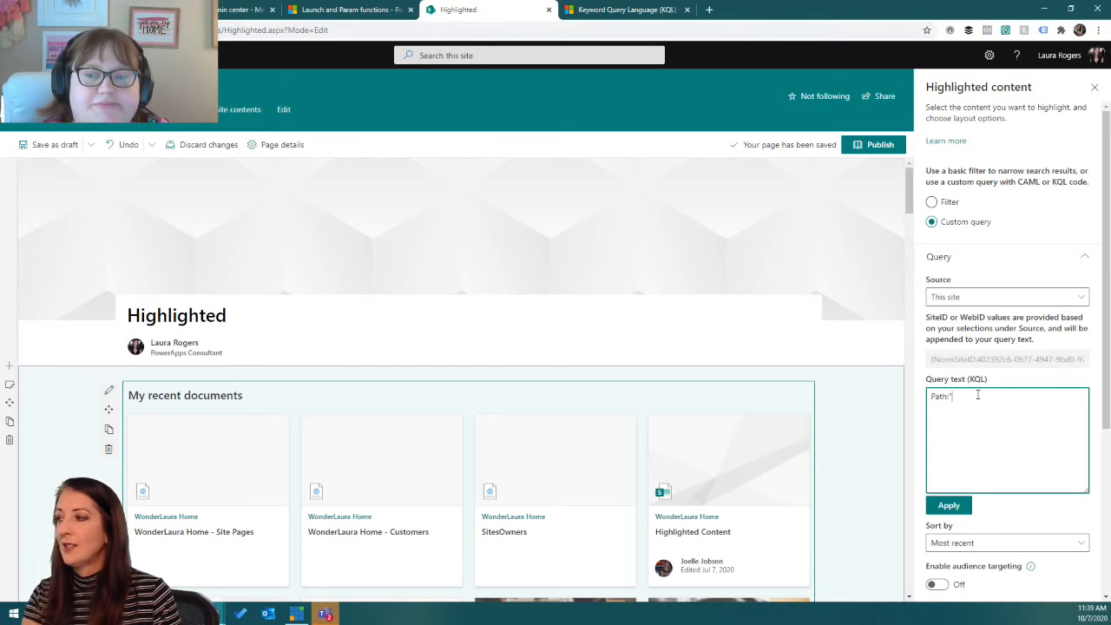
pyautogui.write('"')
pyautogui.write('https://wonderlaura.sharepoint.com/SitePages')
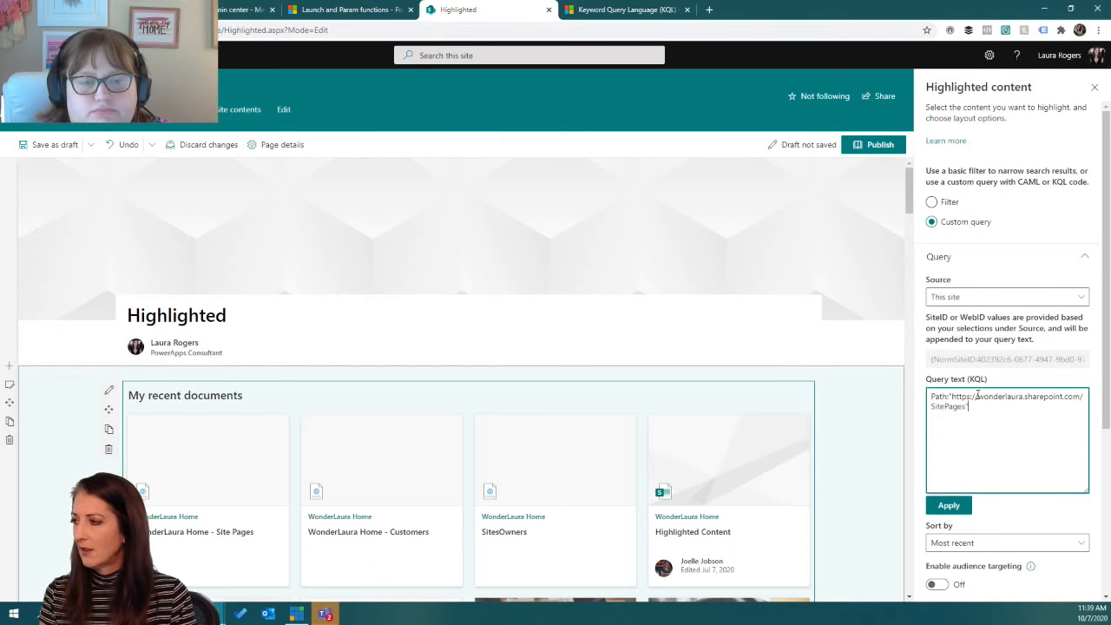
pyautogui.click(949, 505)
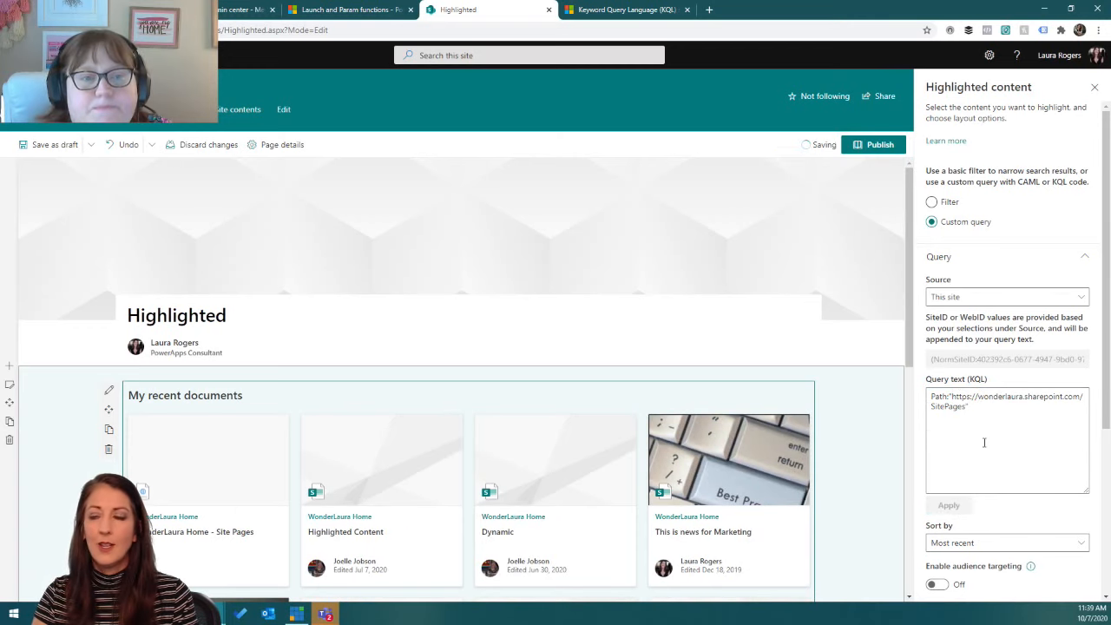
# Change the highlighted content query's source to All sites, keeping the Site Pages path query.
pyautogui.click(978, 410)
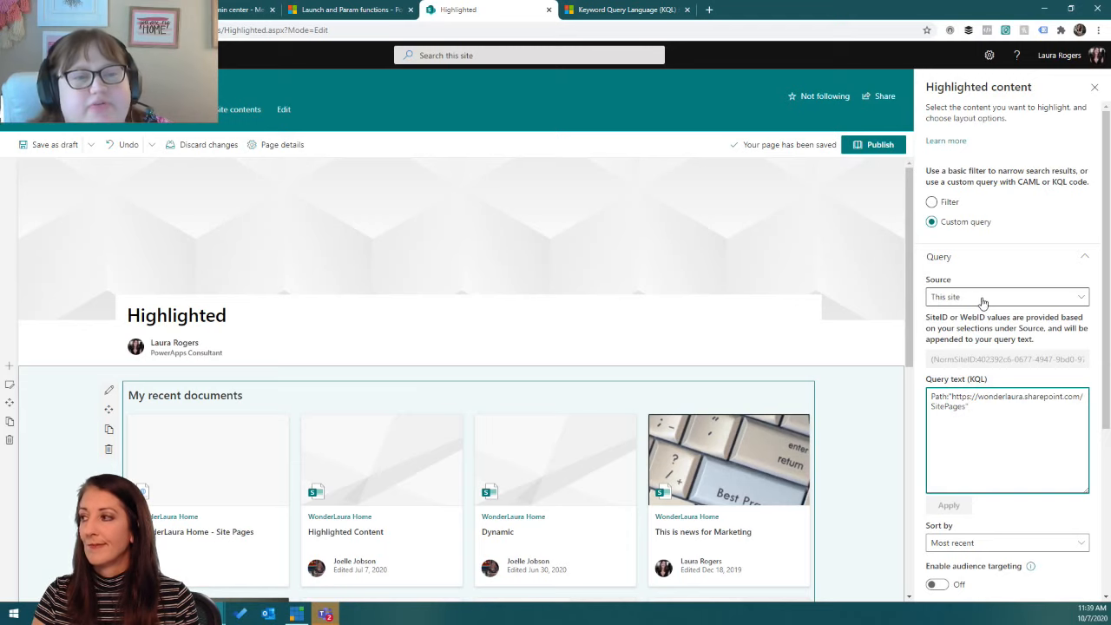
pyautogui.click(990, 297)
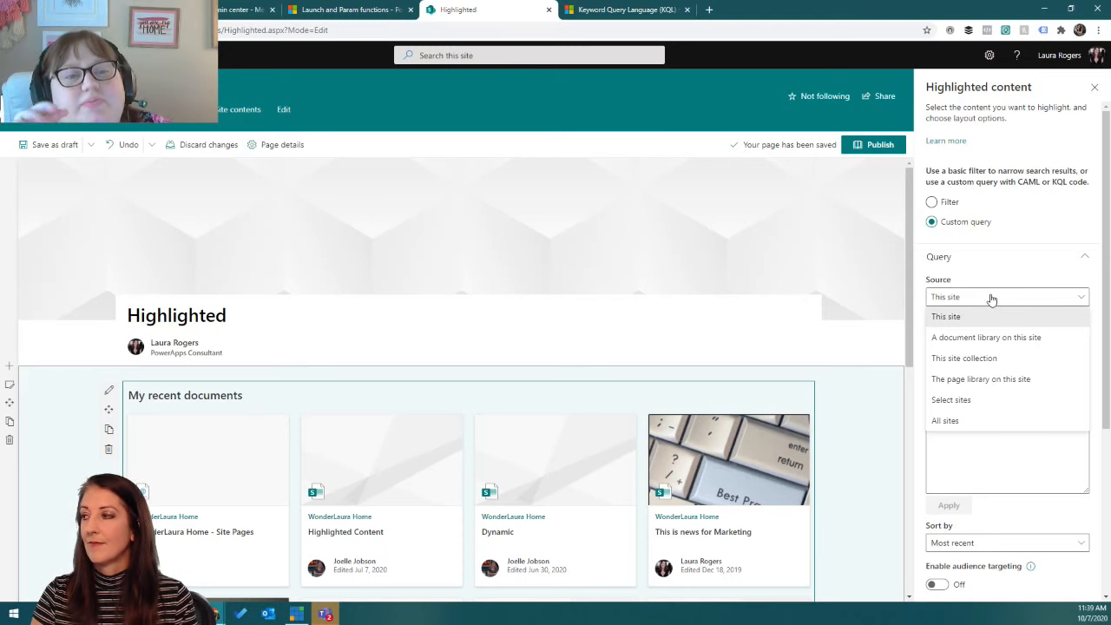
pyautogui.click(979, 420)
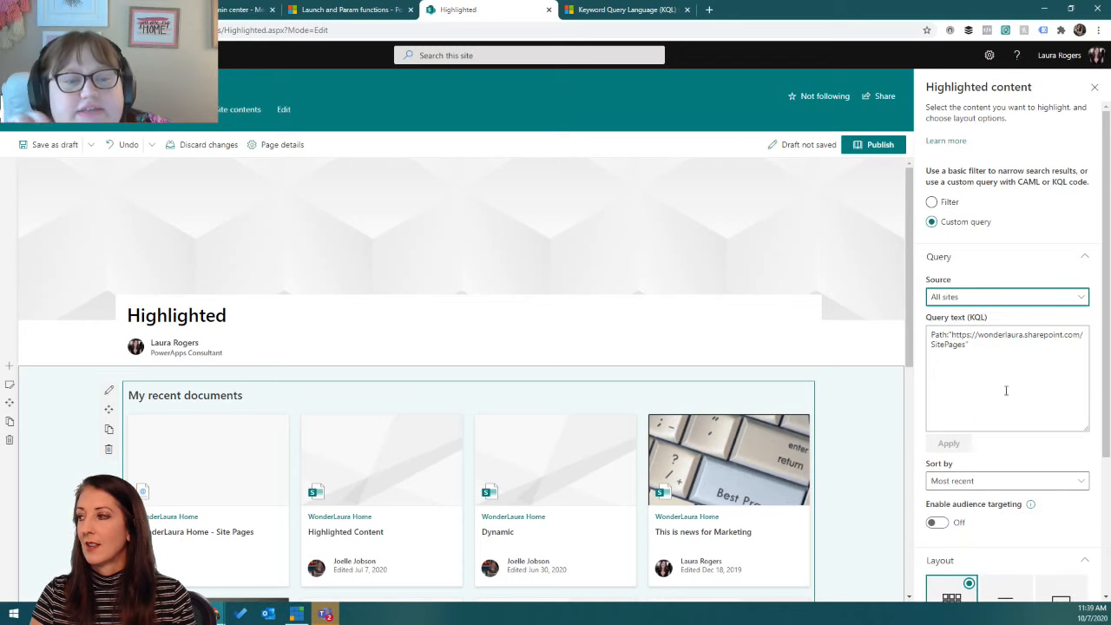
pyautogui.click(987, 348)
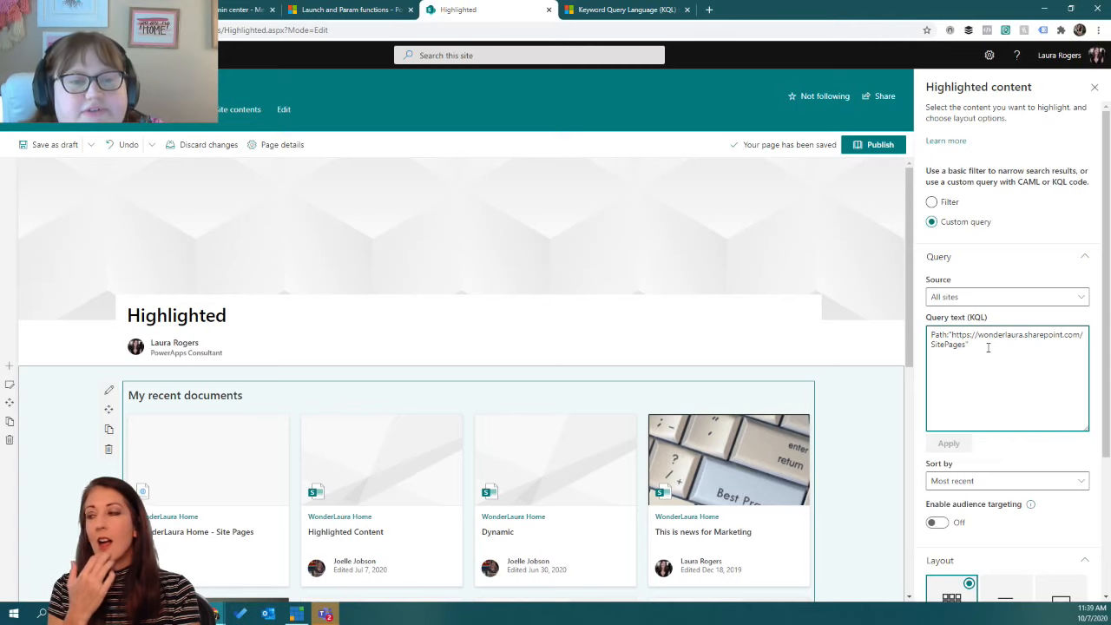
pyautogui.write('"')
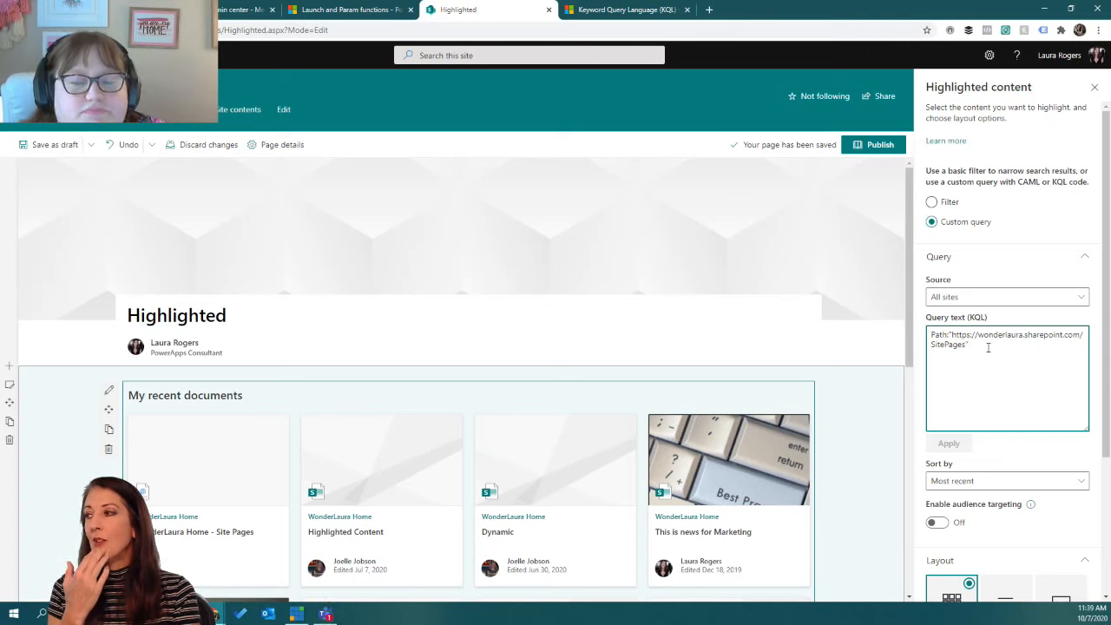
pyautogui.click(1032, 301)
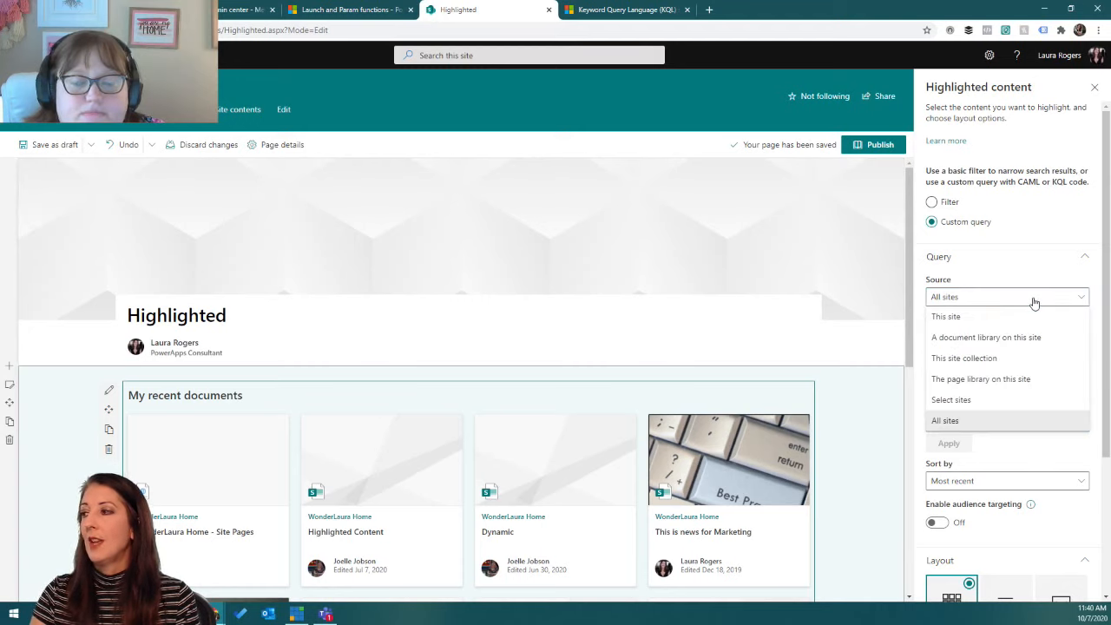
pyautogui.click(1032, 301)
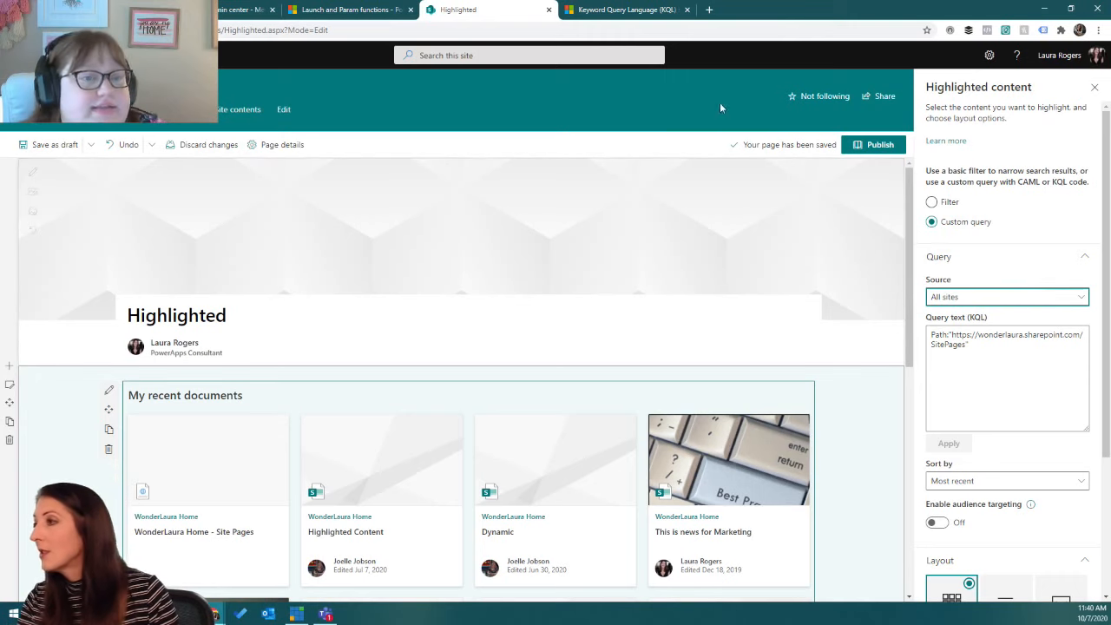
pyautogui.click(708, 10)
pyautogui.write('wo')
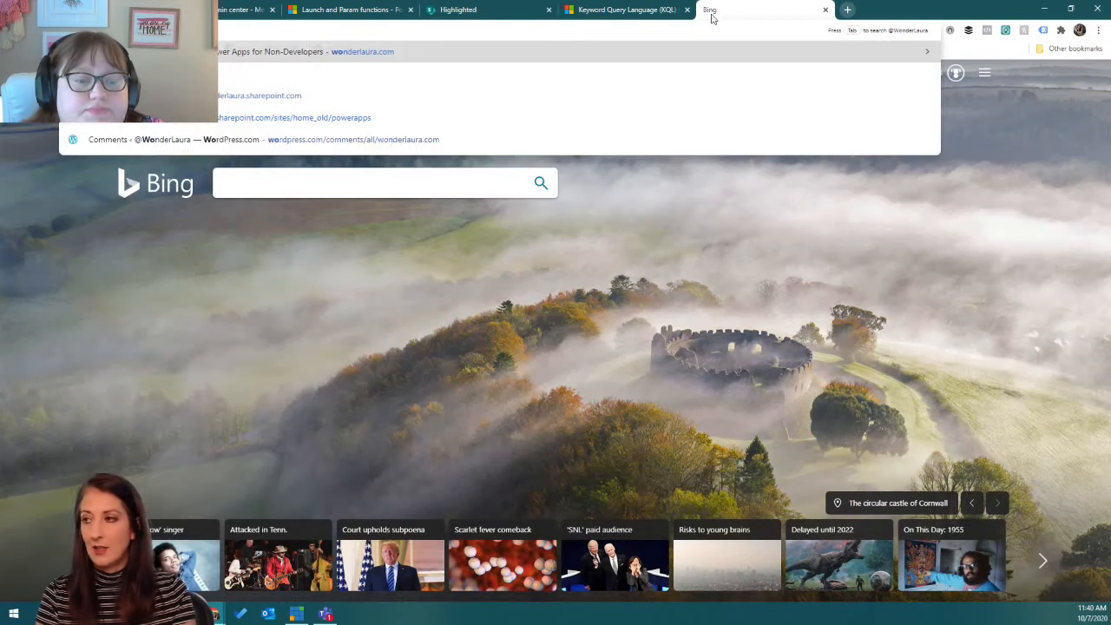
pyautogui.write('nd')
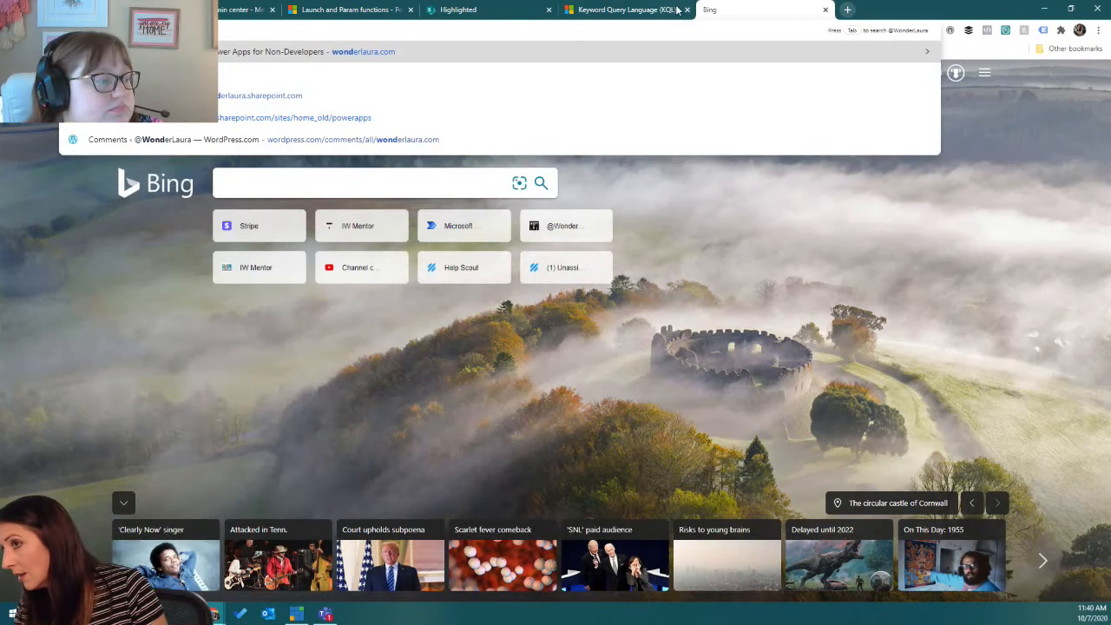
pyautogui.click(379, 118)
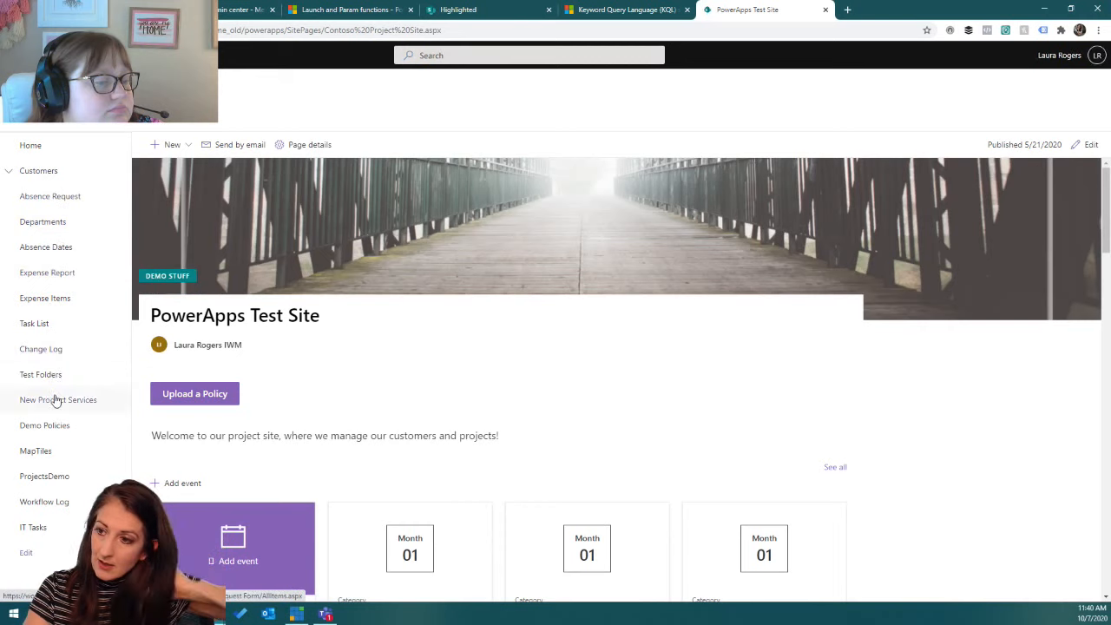
pyautogui.click(8, 170)
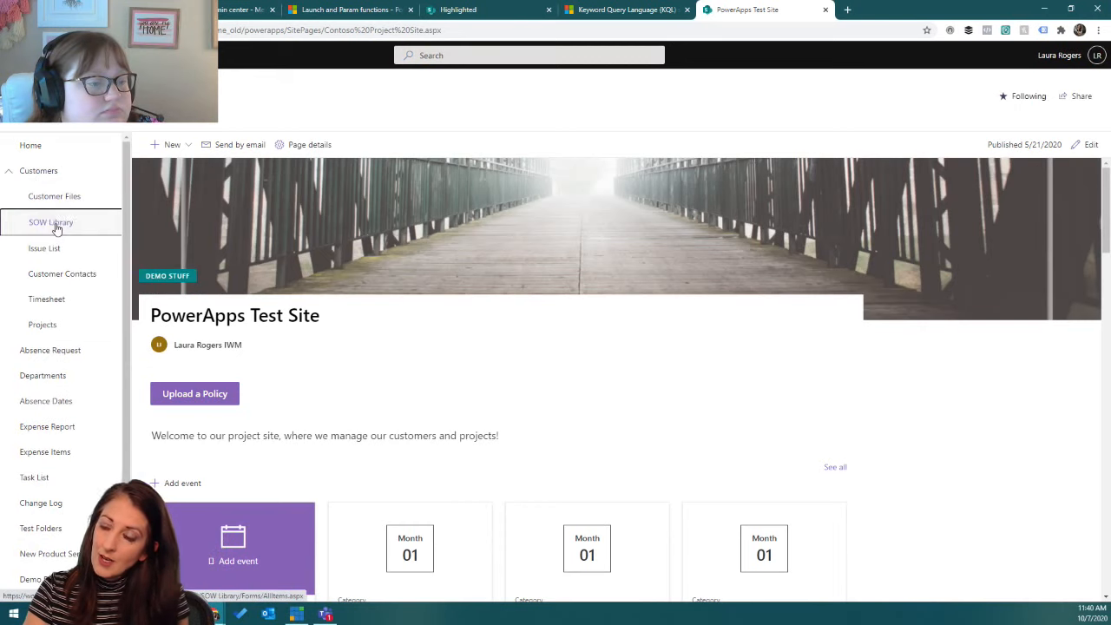
pyautogui.click(50, 222)
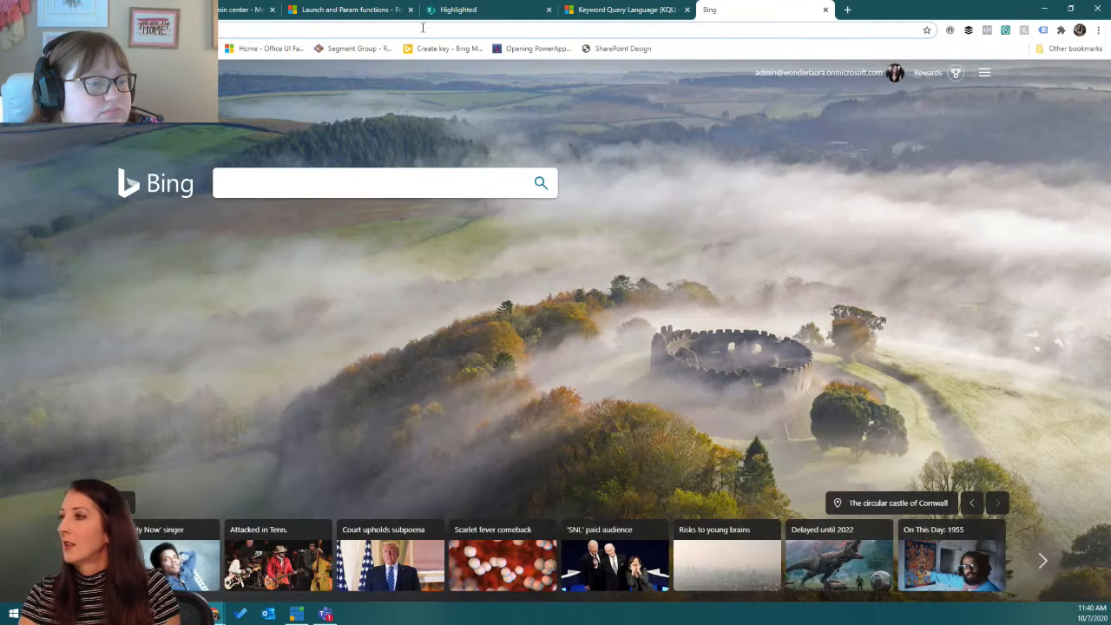
pyautogui.click(825, 10)
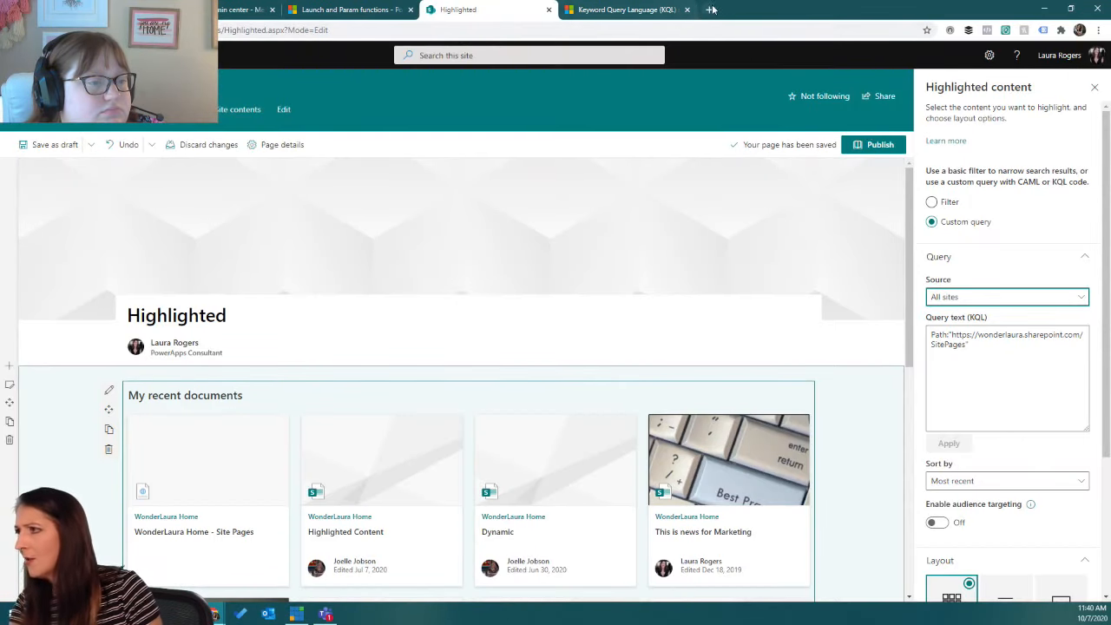
# Open the SOW Library of the PowerApps Test Site in a new browser tab and copy its address up to SOW%20Library.
pyautogui.click(708, 9)
pyautogui.write('wond')
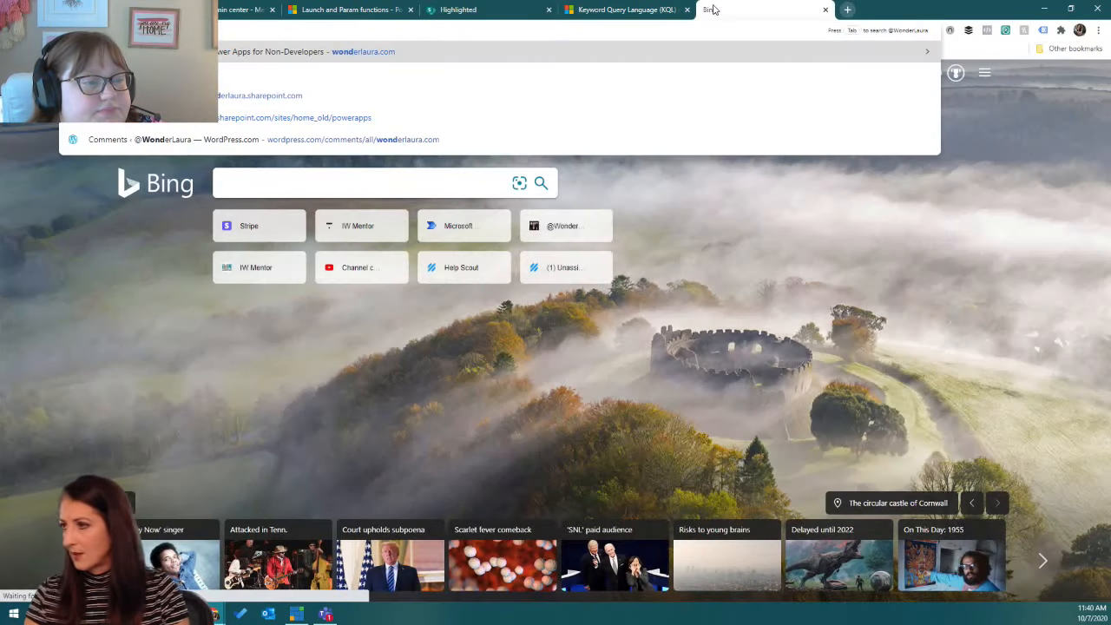
pyautogui.click(346, 113)
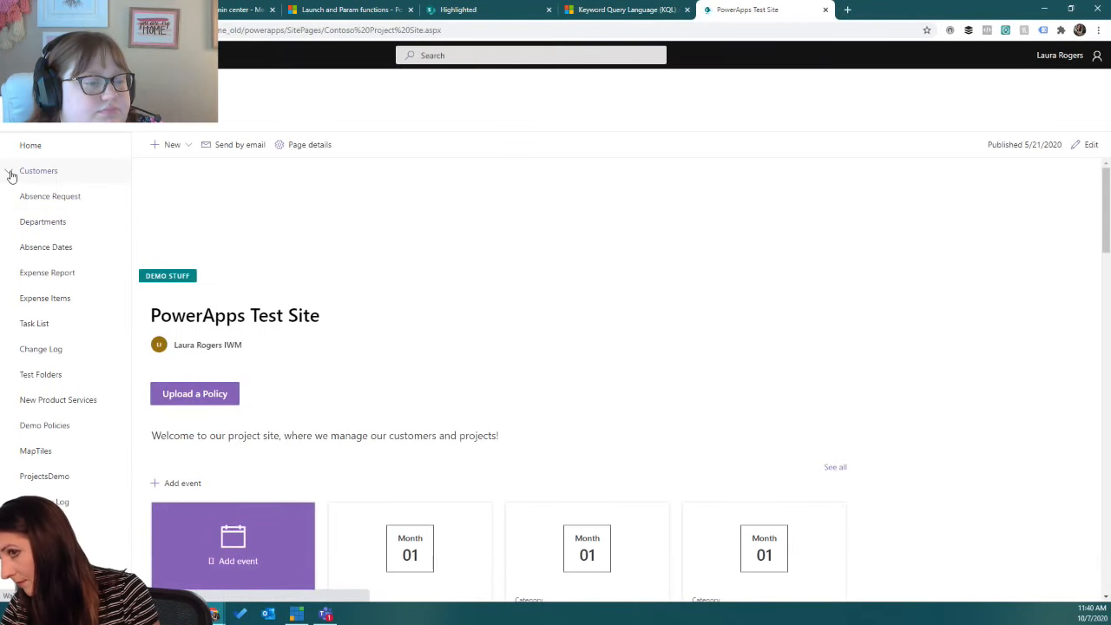
pyautogui.click(10, 174)
pyautogui.click(47, 225)
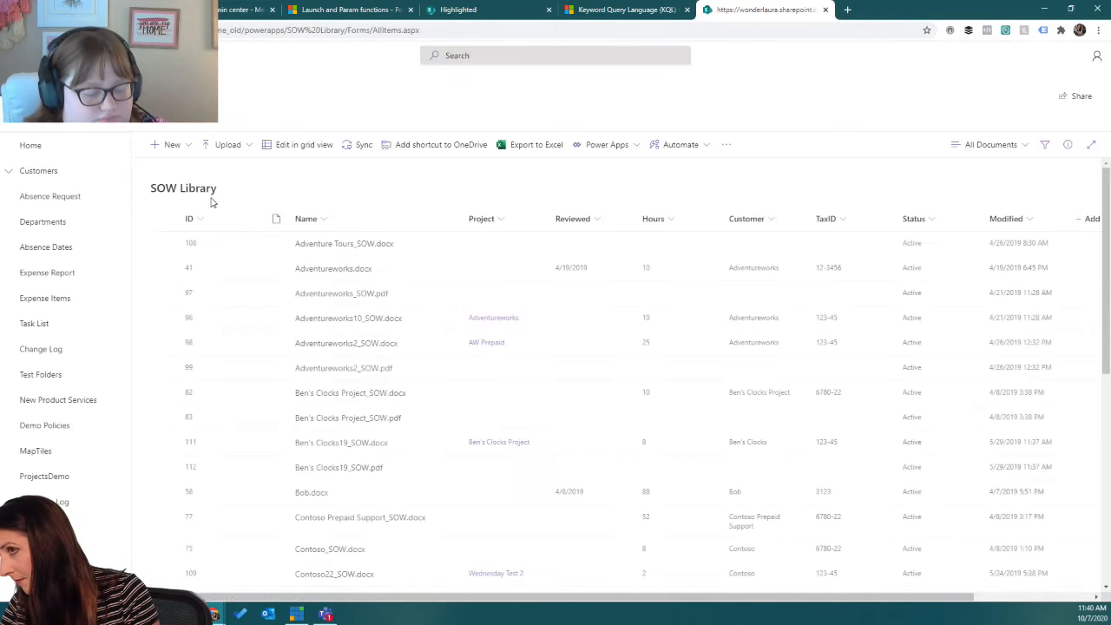
pyautogui.moveTo(370, 30); pyautogui.dragTo(219, 31)
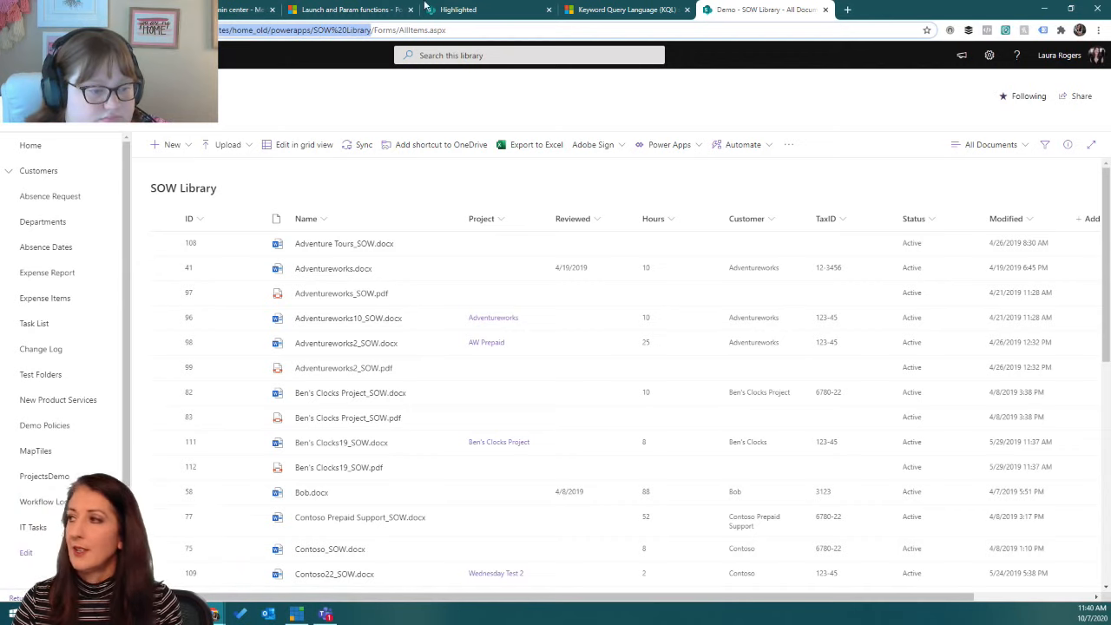
pyautogui.click(496, 9)
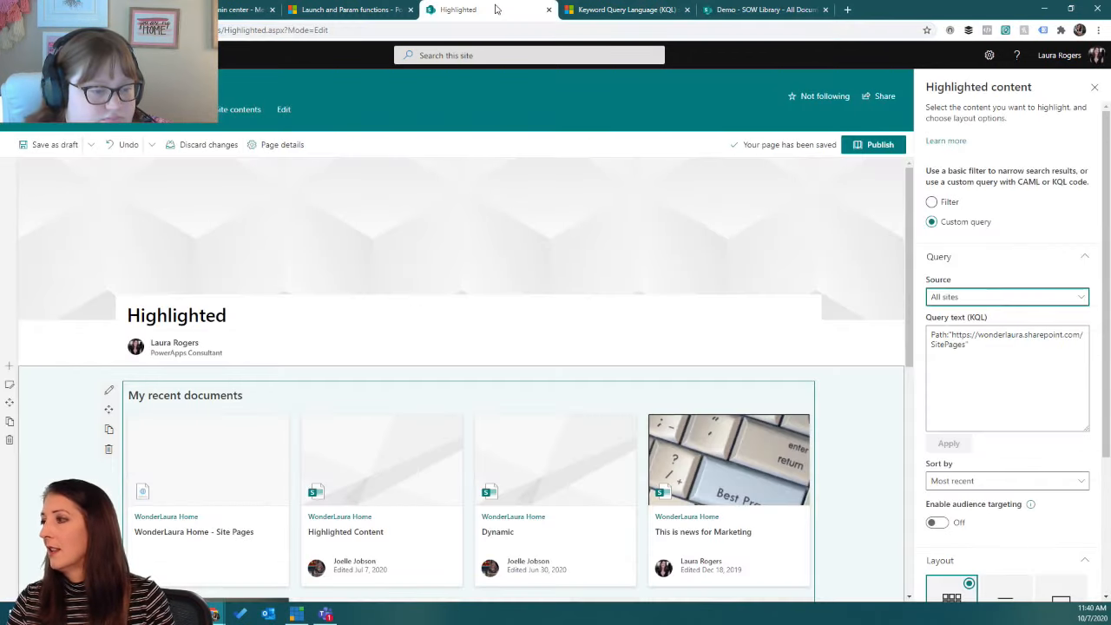
pyautogui.click(978, 346)
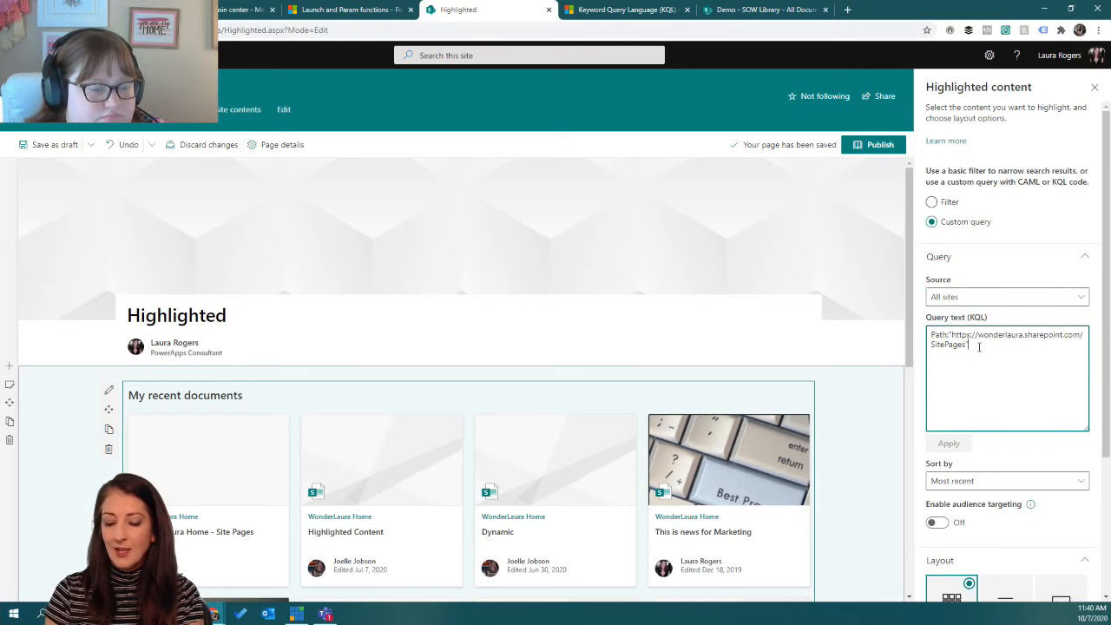
pyautogui.write('AND ')
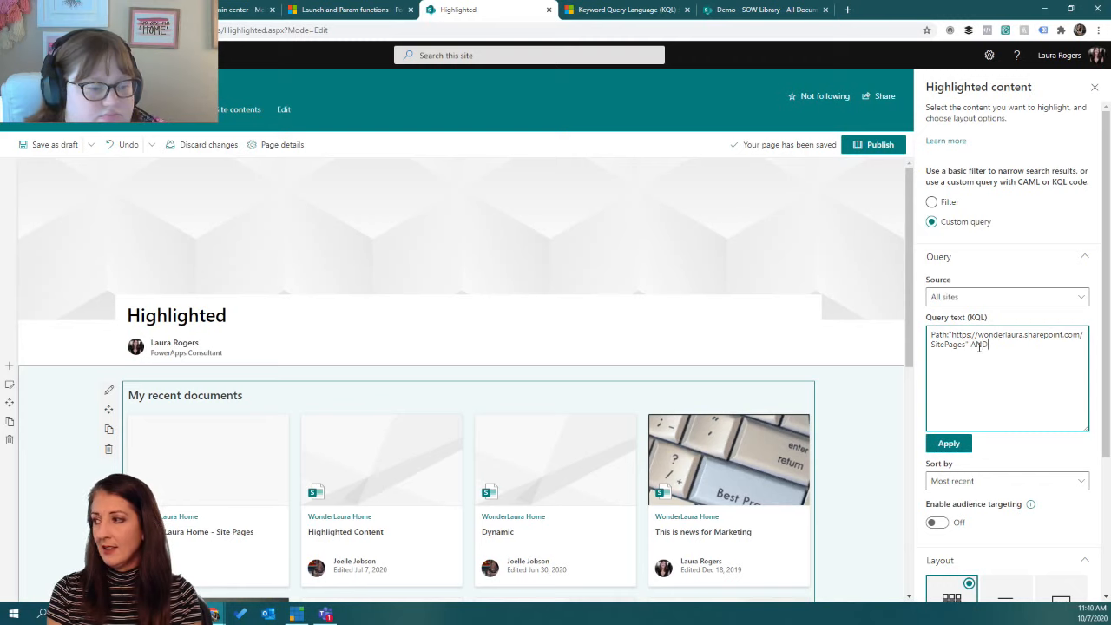
pyautogui.write('Pa')
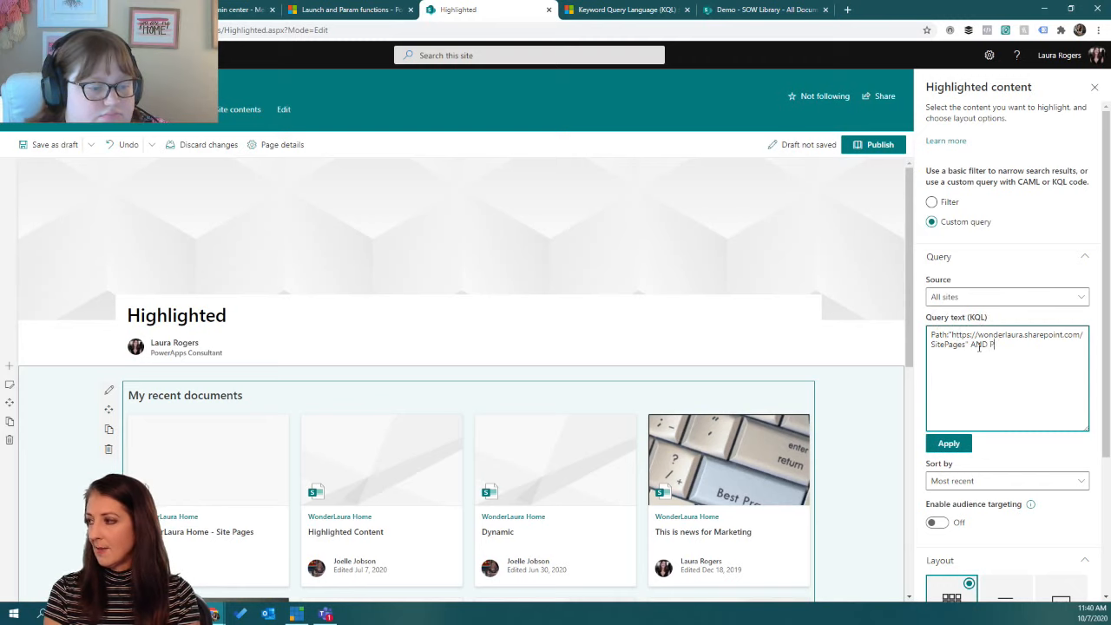
pyautogui.write('th:"')
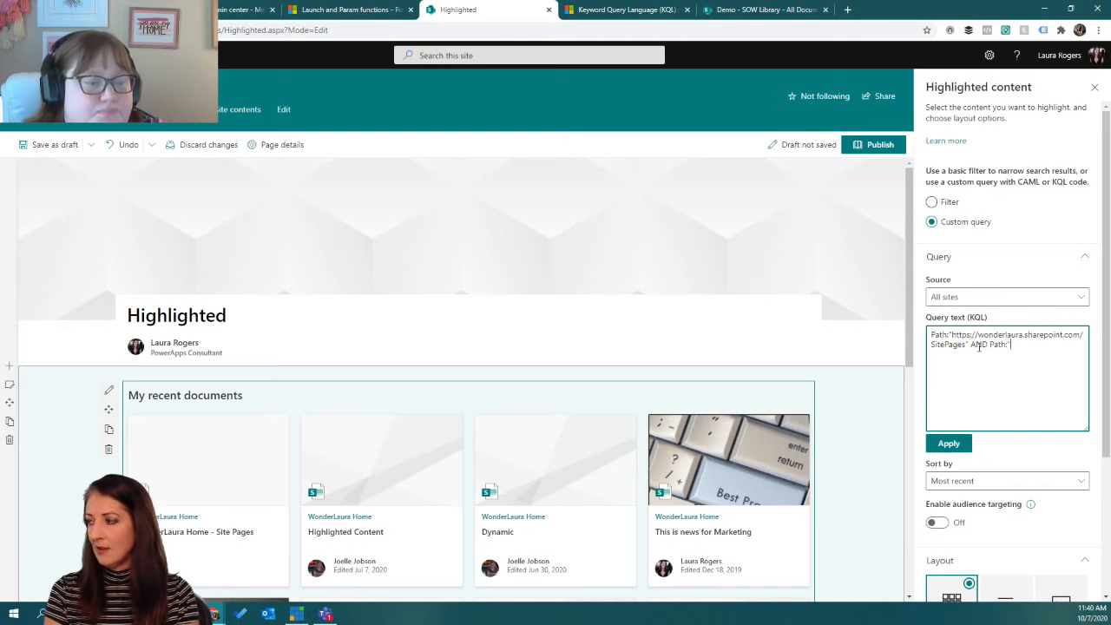
pyautogui.write('https://wonderlaura.sharepoint.com/sites/home_old/powerapps/SOW%20Library')
pyautogui.write('"')
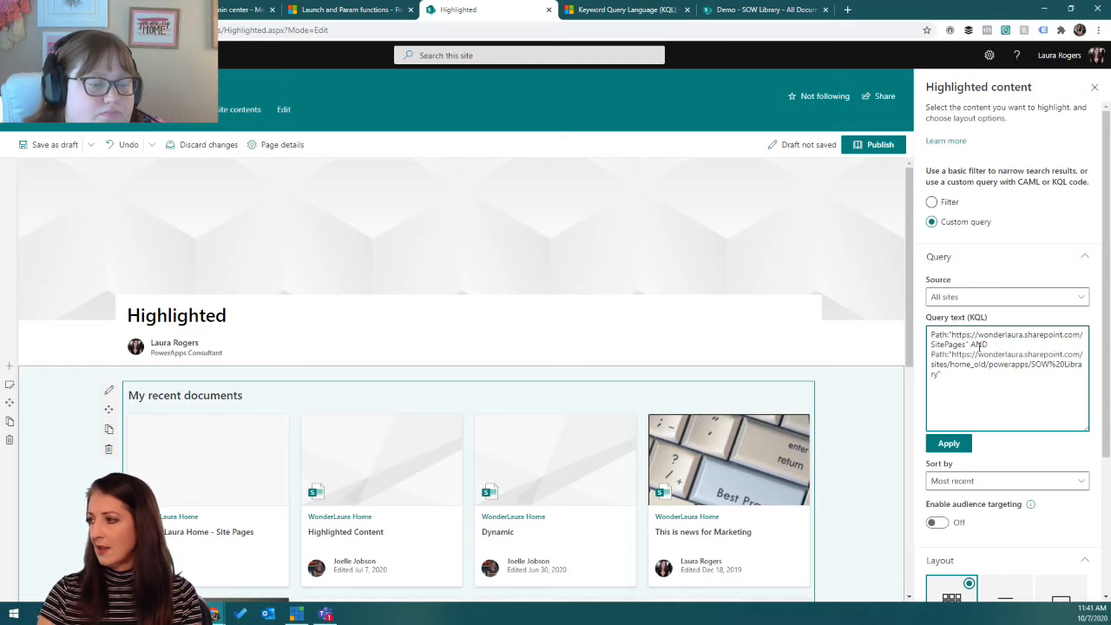
pyautogui.click(958, 448)
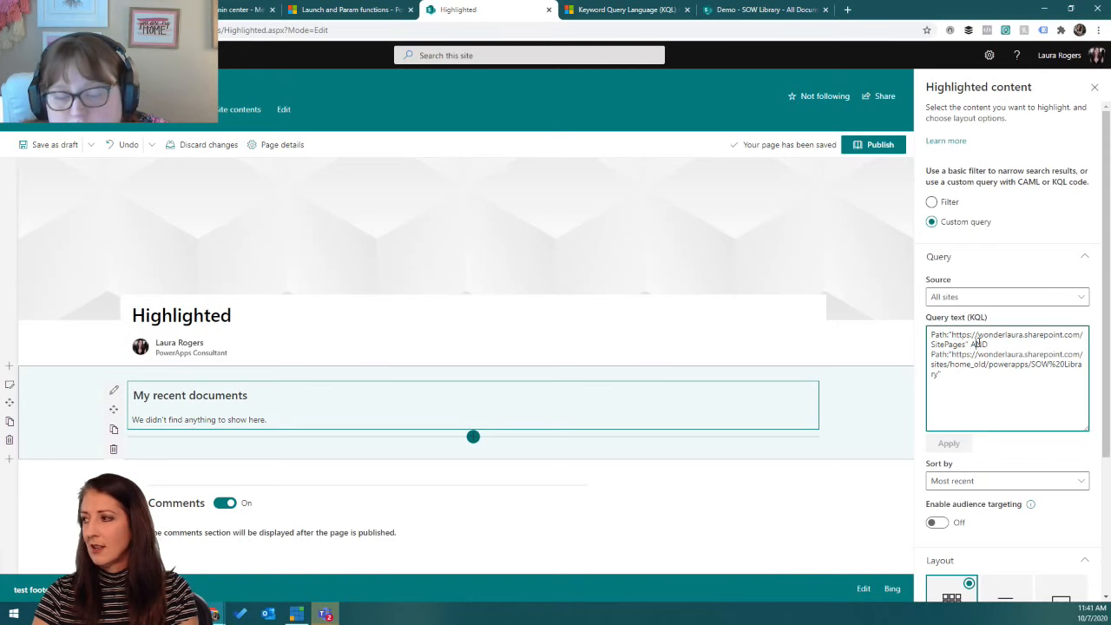
# Remove the AND between the two Path conditions in the KQL query, apply it and review the items from both libraries.
pyautogui.doubleClick(979, 343)
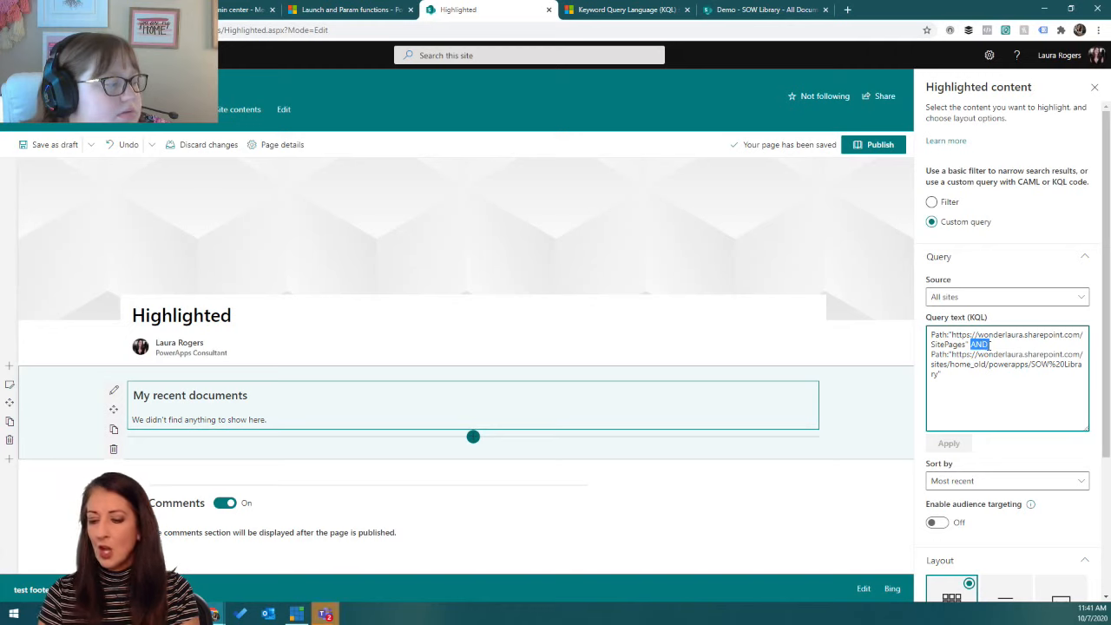
pyautogui.press('BackSpace')
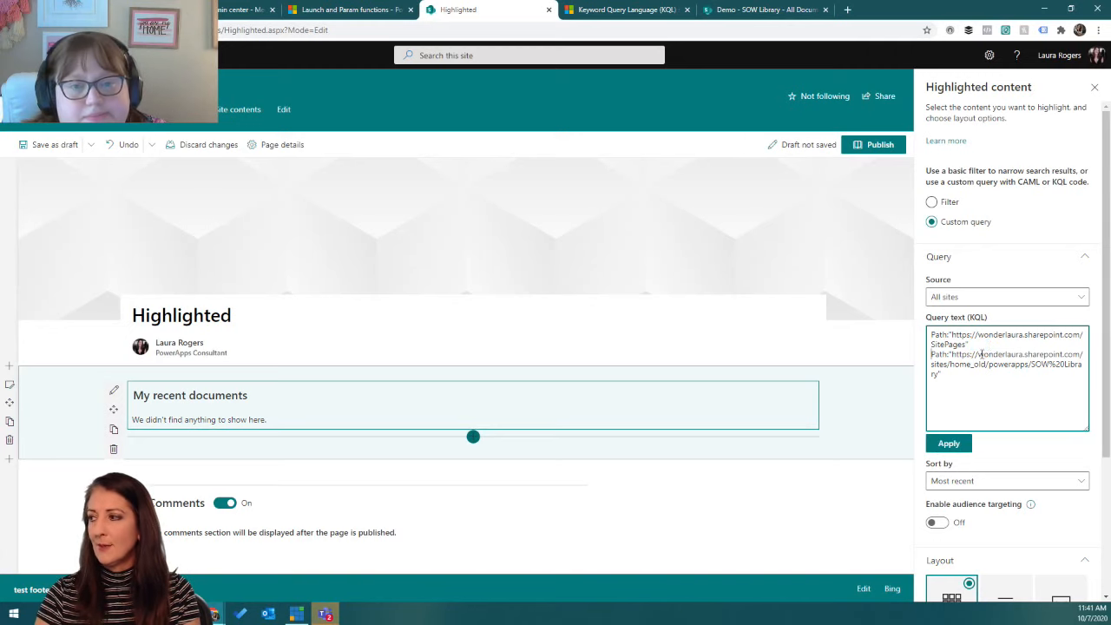
pyautogui.click(948, 444)
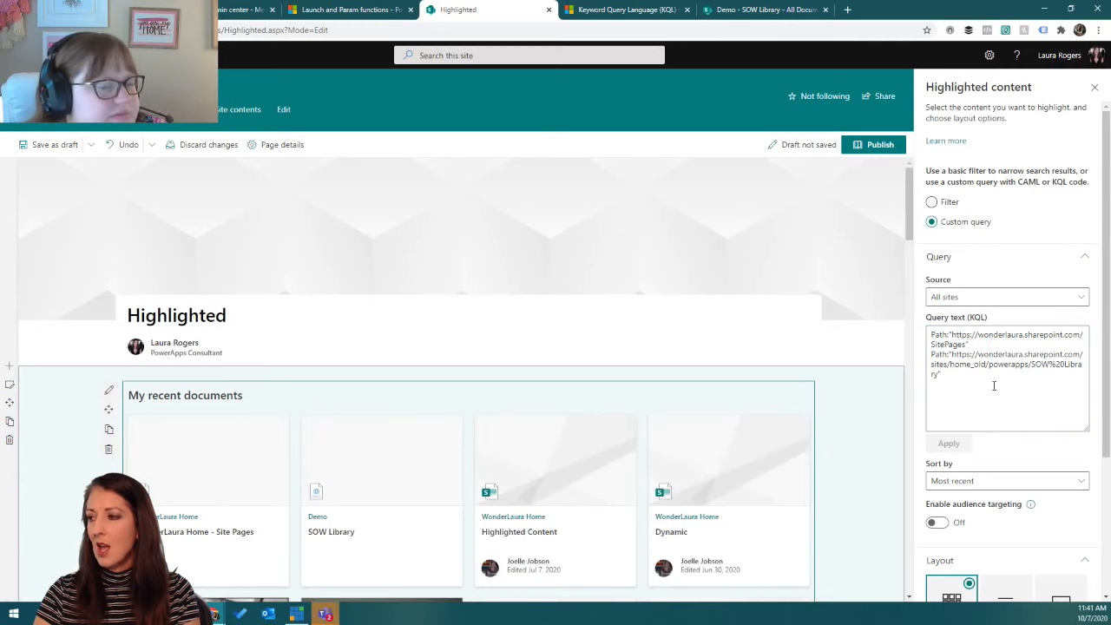
pyautogui.scroll(-2, 688, 477)
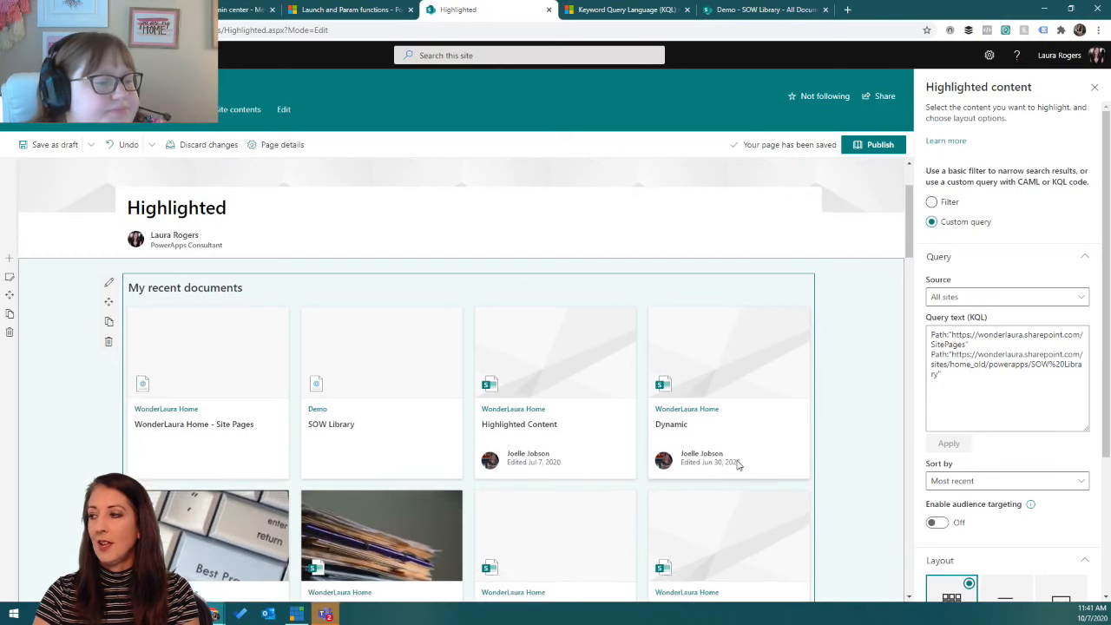
pyautogui.scroll(-8, 698, 414)
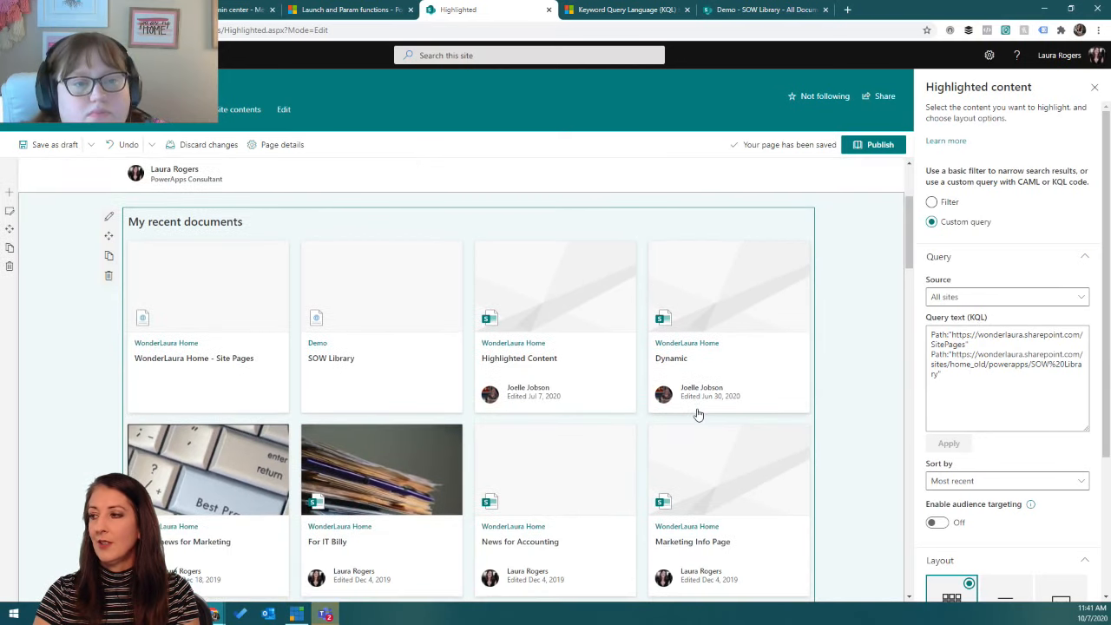
pyautogui.scroll(-8, 698, 415)
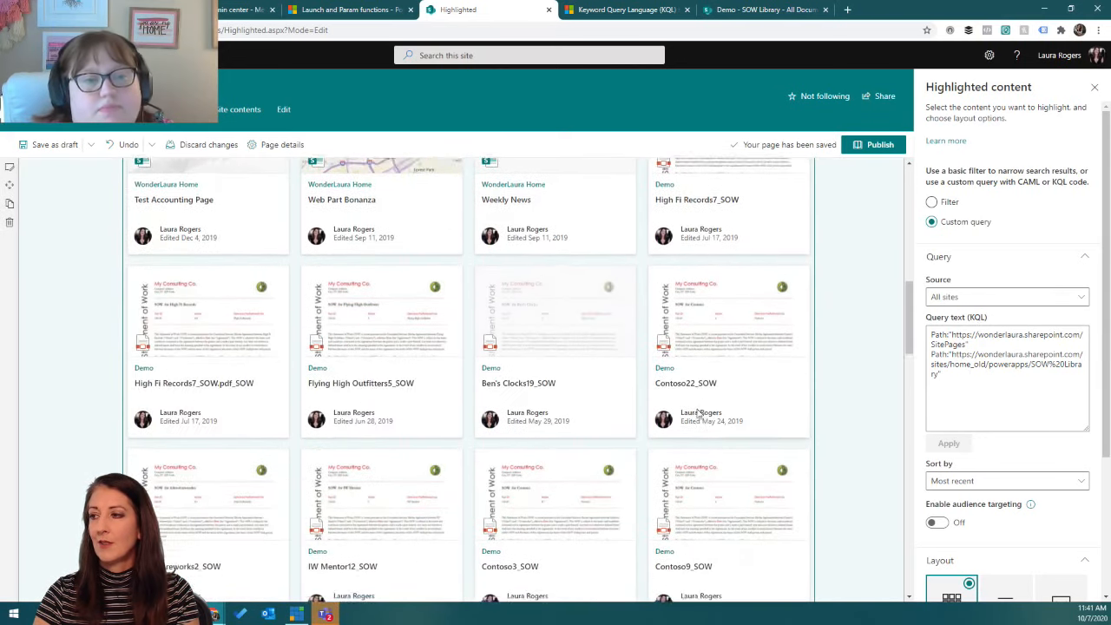
pyautogui.scroll(20, 699, 415)
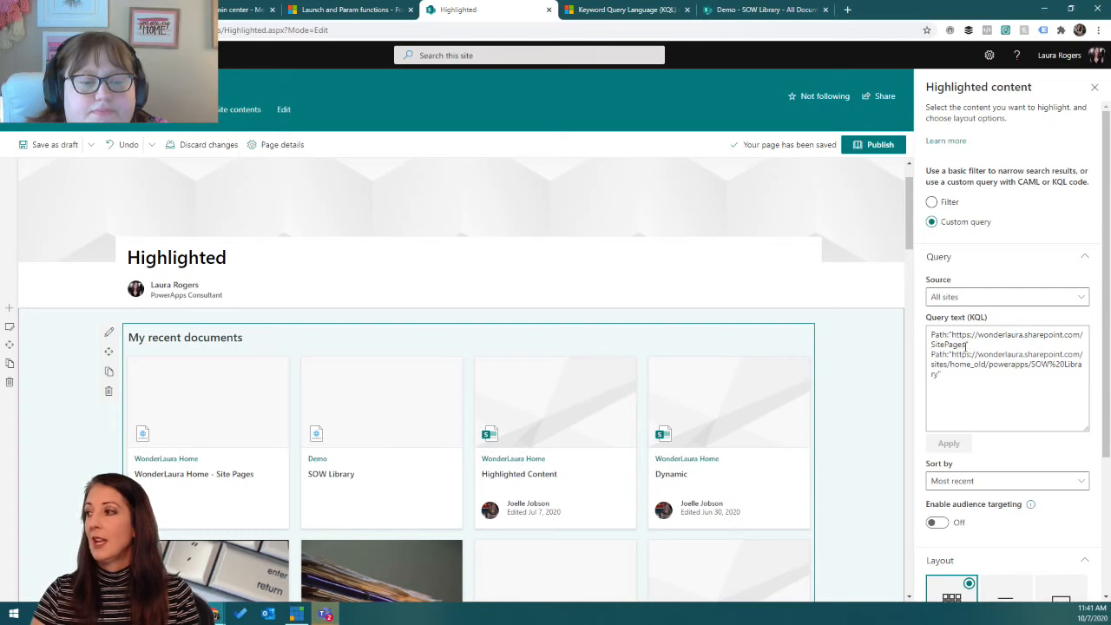
# Try This site and This site collection as the query source, and set it to The page library on this site.
pyautogui.click(960, 379)
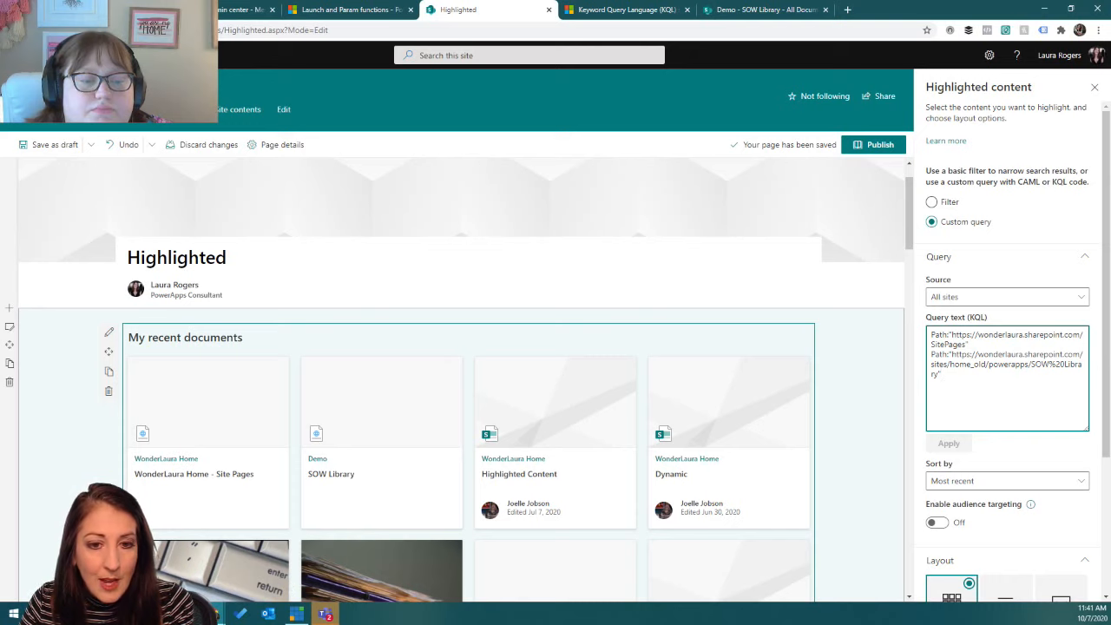
pyautogui.click(990, 297)
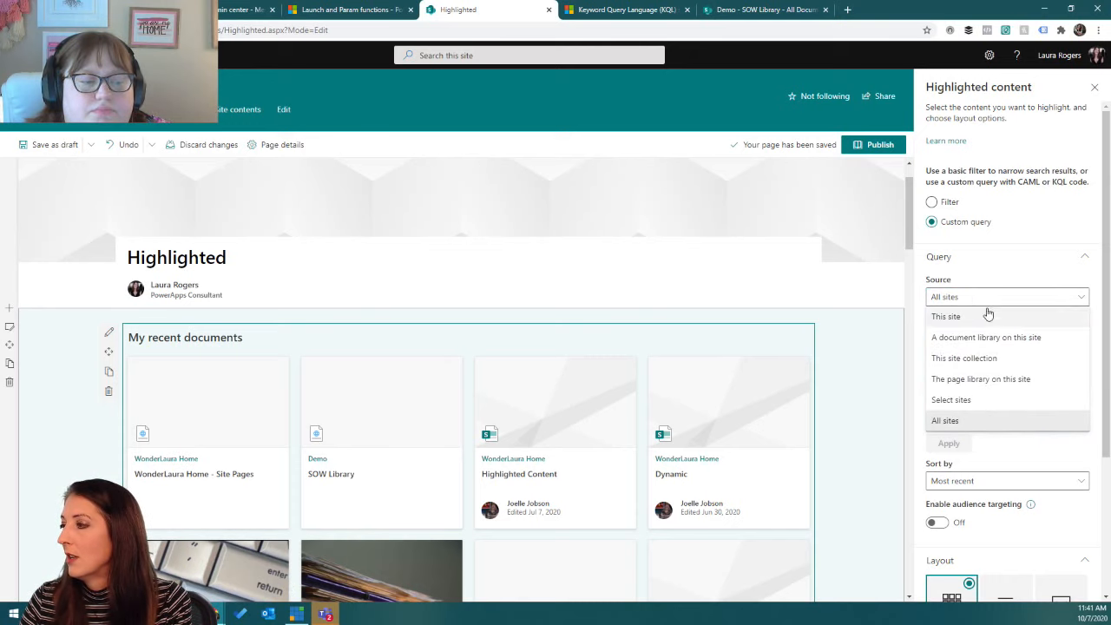
pyautogui.click(986, 317)
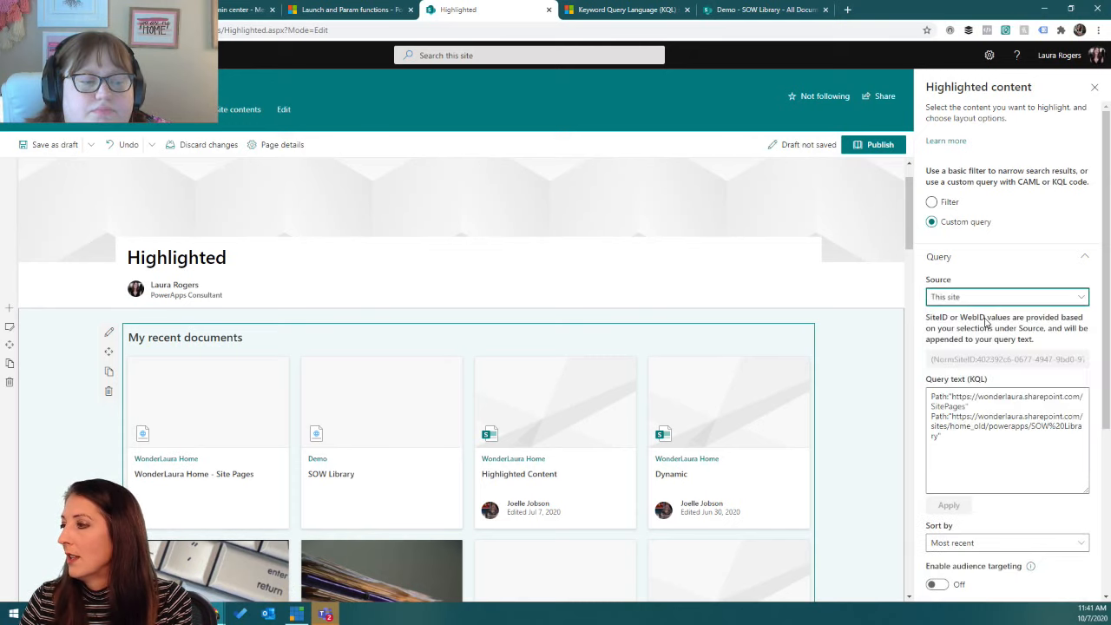
pyautogui.click(982, 299)
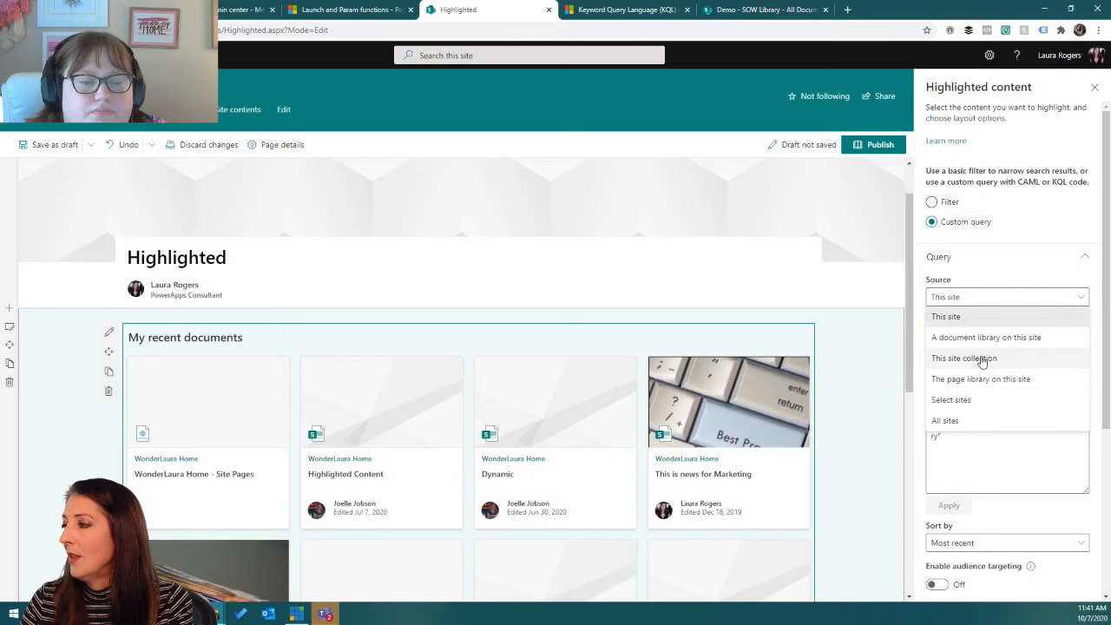
pyautogui.click(979, 358)
pyautogui.click(972, 297)
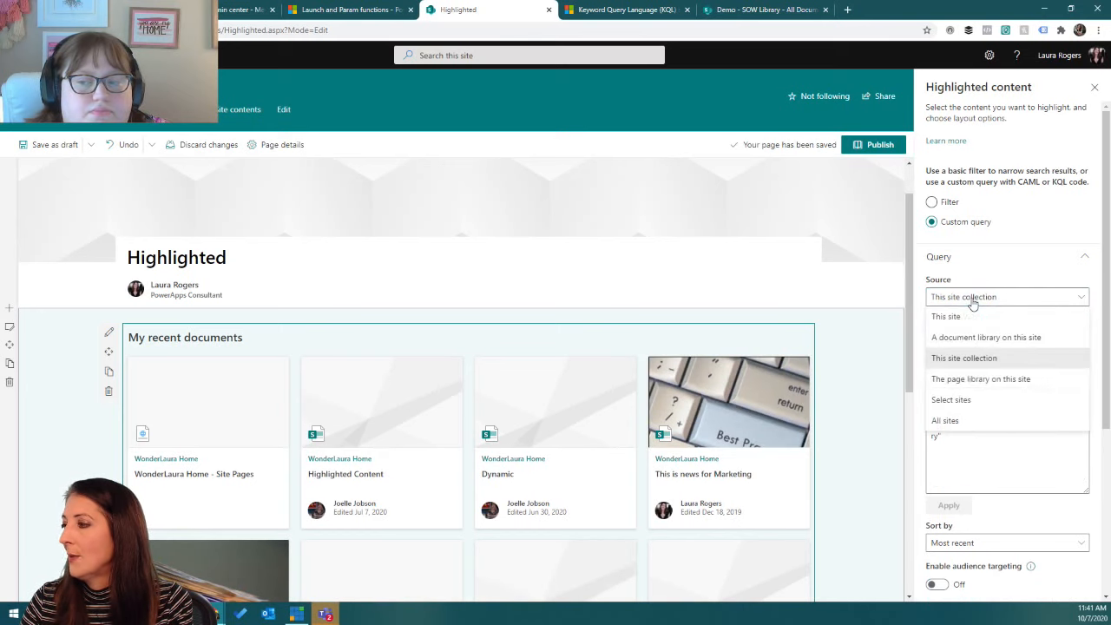
pyautogui.click(967, 377)
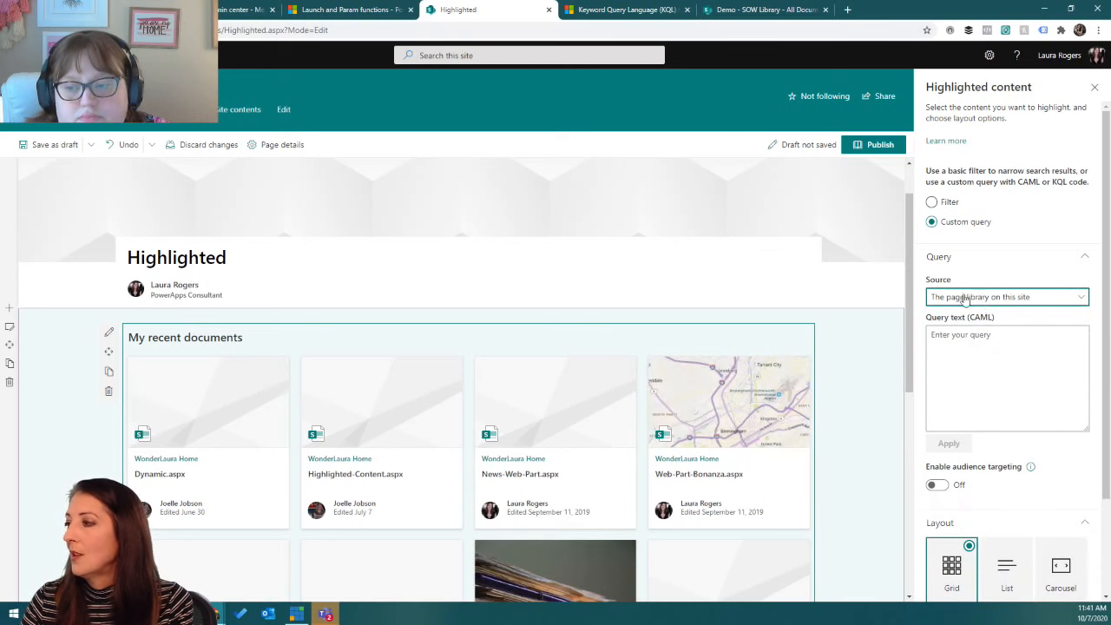
# Try filtering the page library with the CAML query Title eq "Highlighted".
pyautogui.click(994, 340)
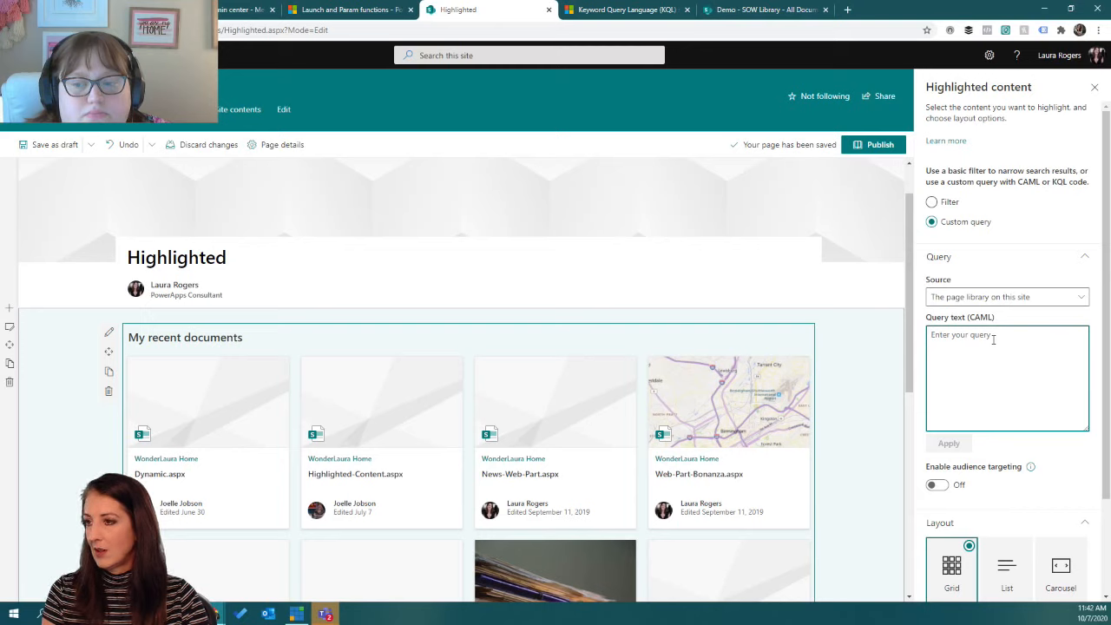
pyautogui.write('Title e')
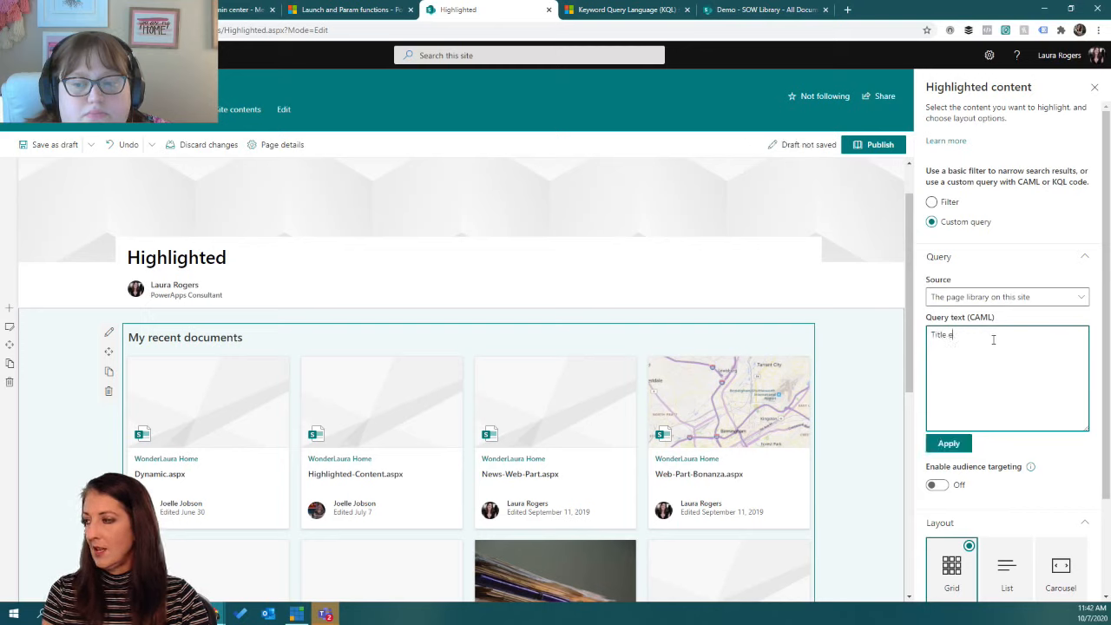
pyautogui.write('q "Highlighted"')
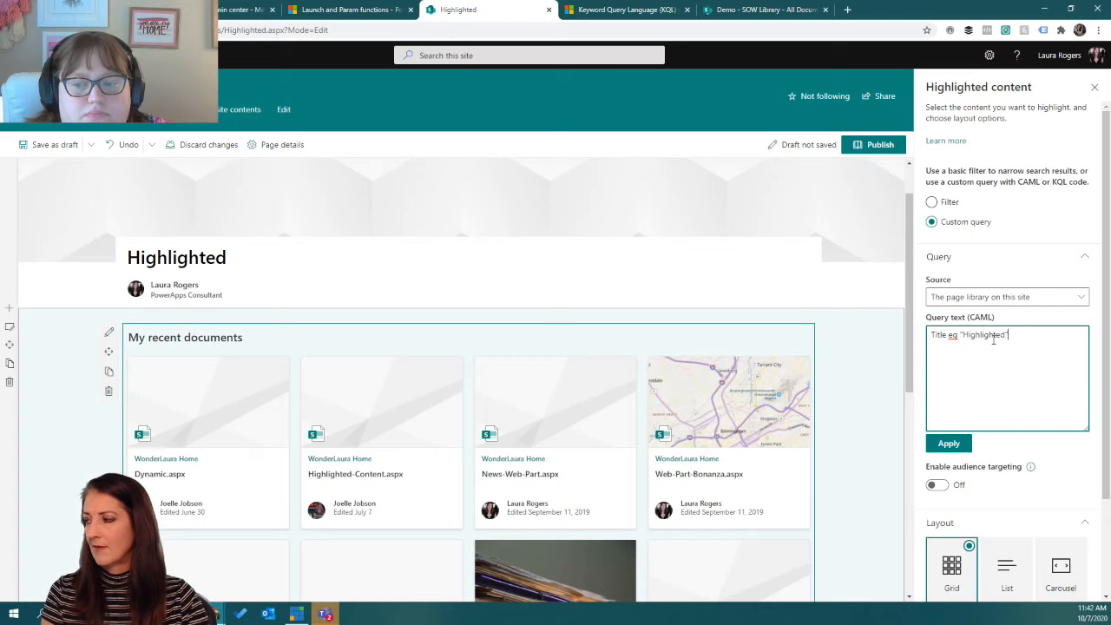
pyautogui.click(960, 441)
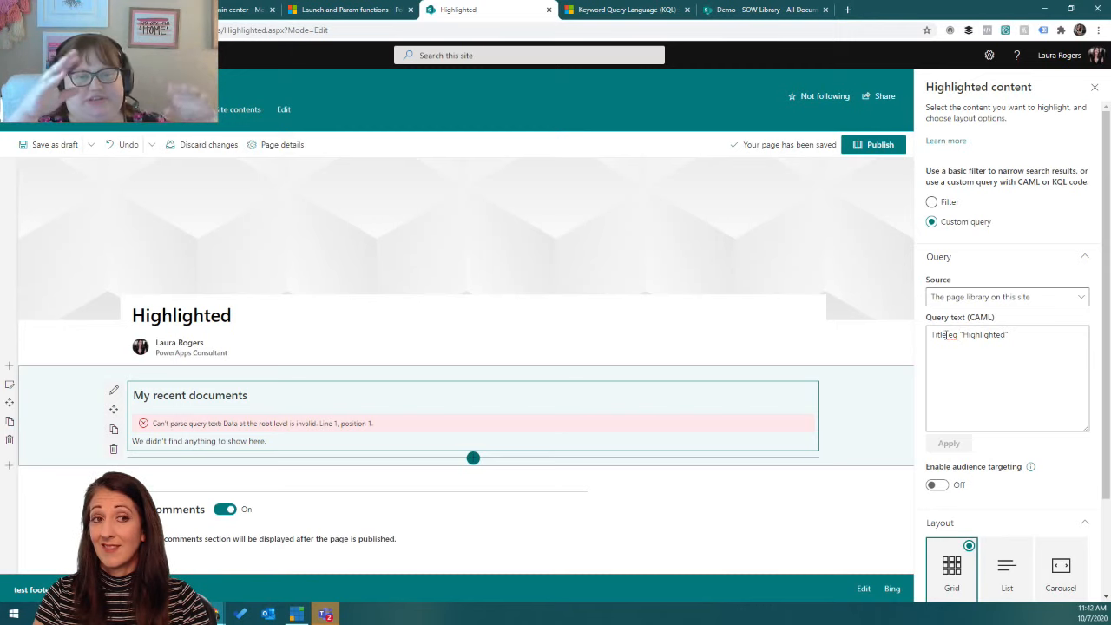
# Replace the double quotes around Highlighted with single quotes in the CAML query and apply it.
pyautogui.click(969, 335)
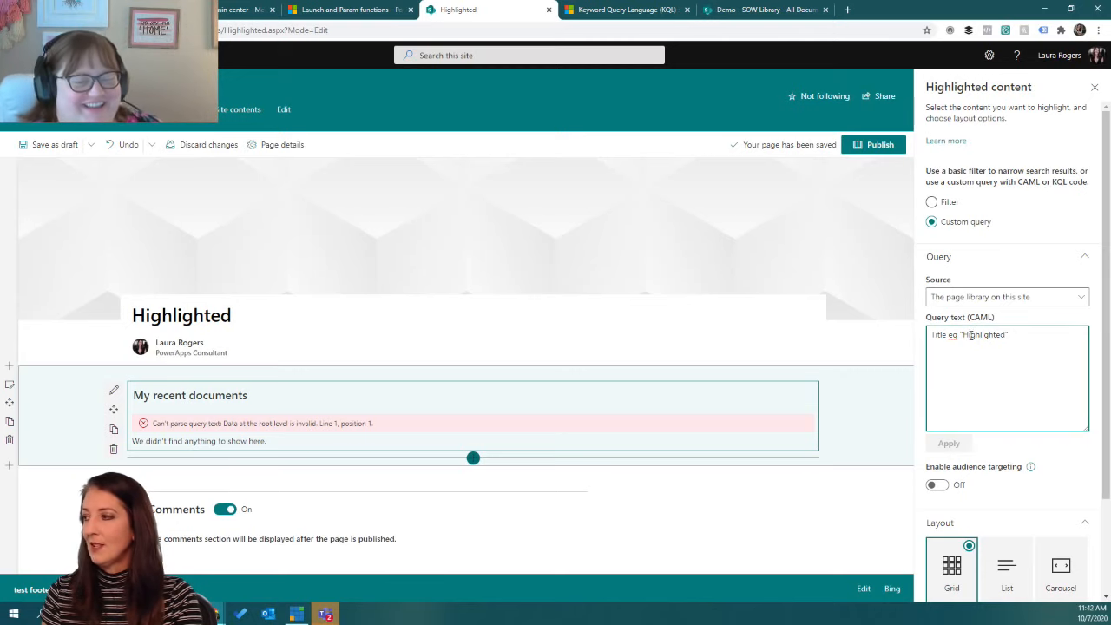
pyautogui.press('BackSpace')
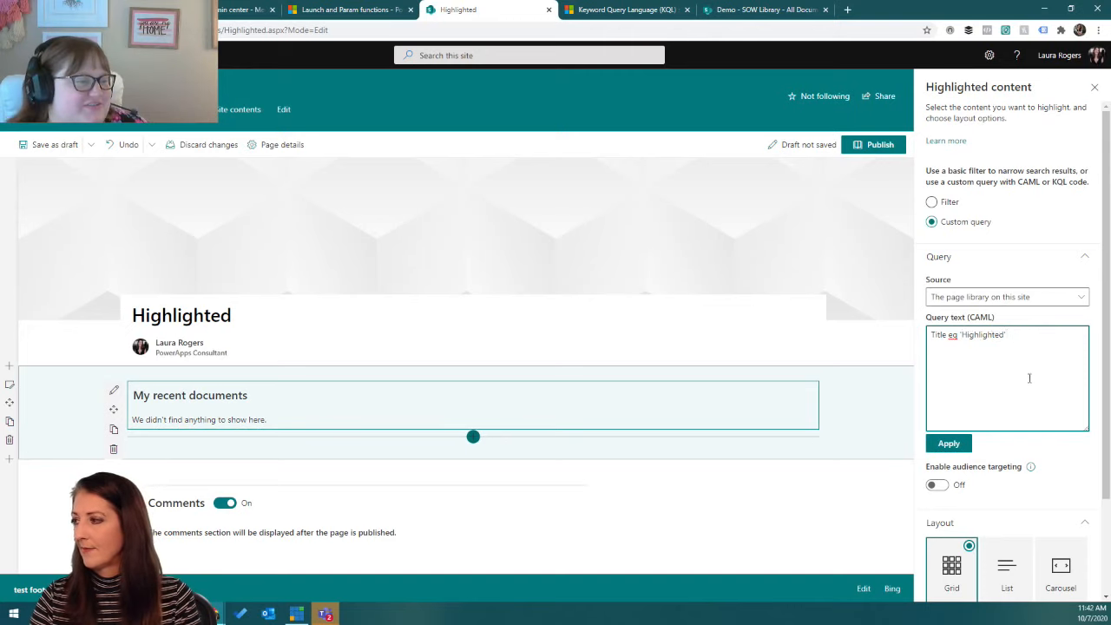
pyautogui.click(970, 443)
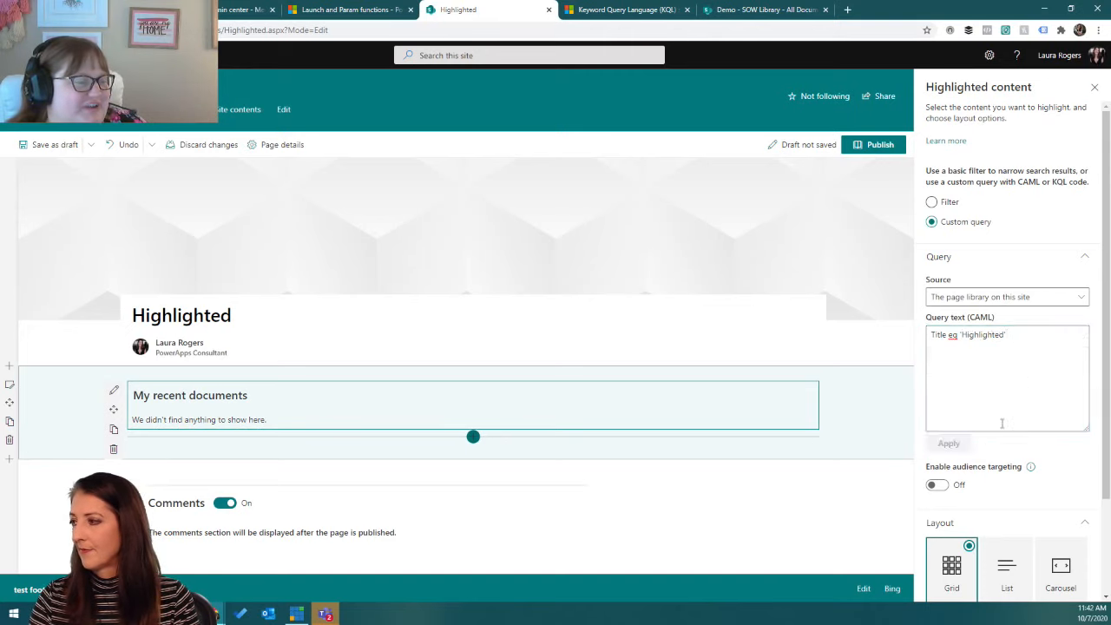
# Clear the whole CAML query text.
pyautogui.click(1017, 333)
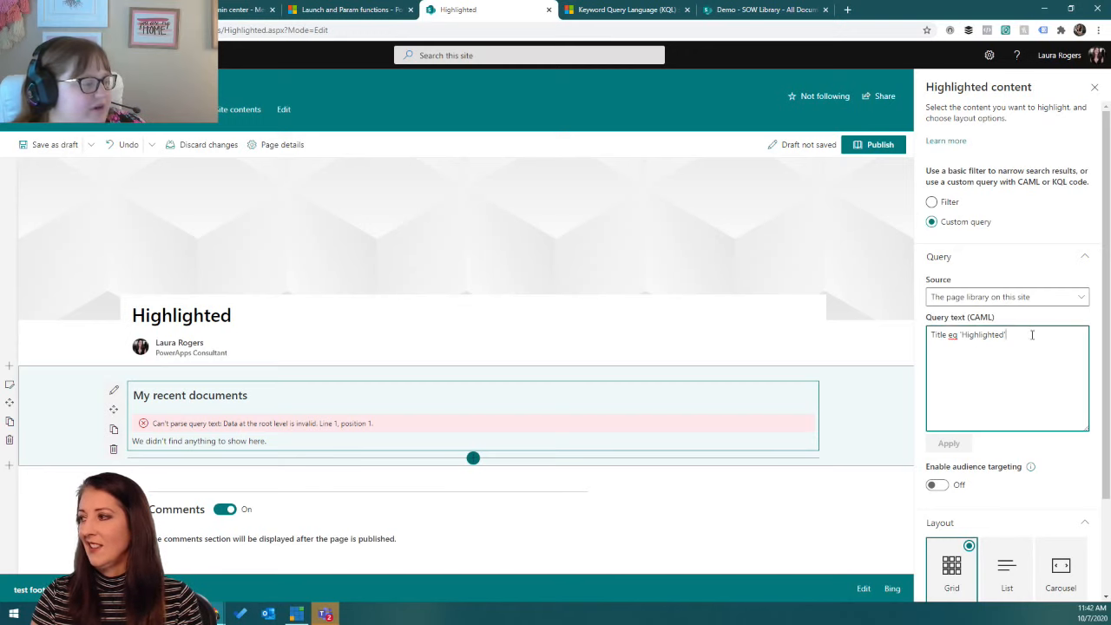
pyautogui.hotkey('ctrl', 'a')
pyautogui.press('BackSpace')
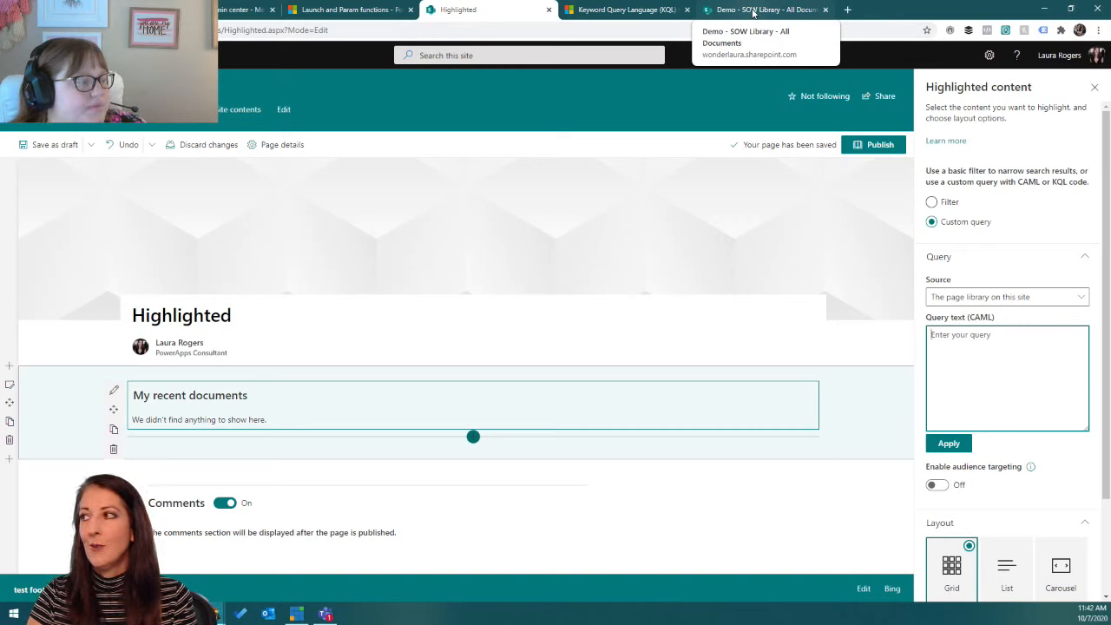
# Switch the highlighted content web part from Custom query to Filter and set its source to Select sites.
pyautogui.click(1046, 297)
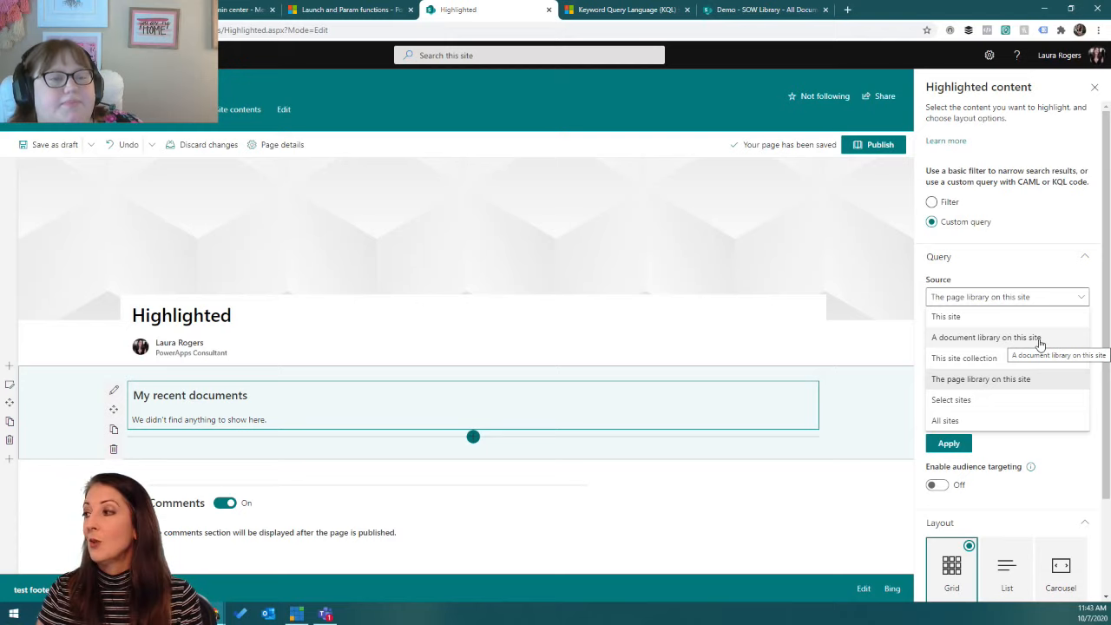
pyautogui.click(1017, 298)
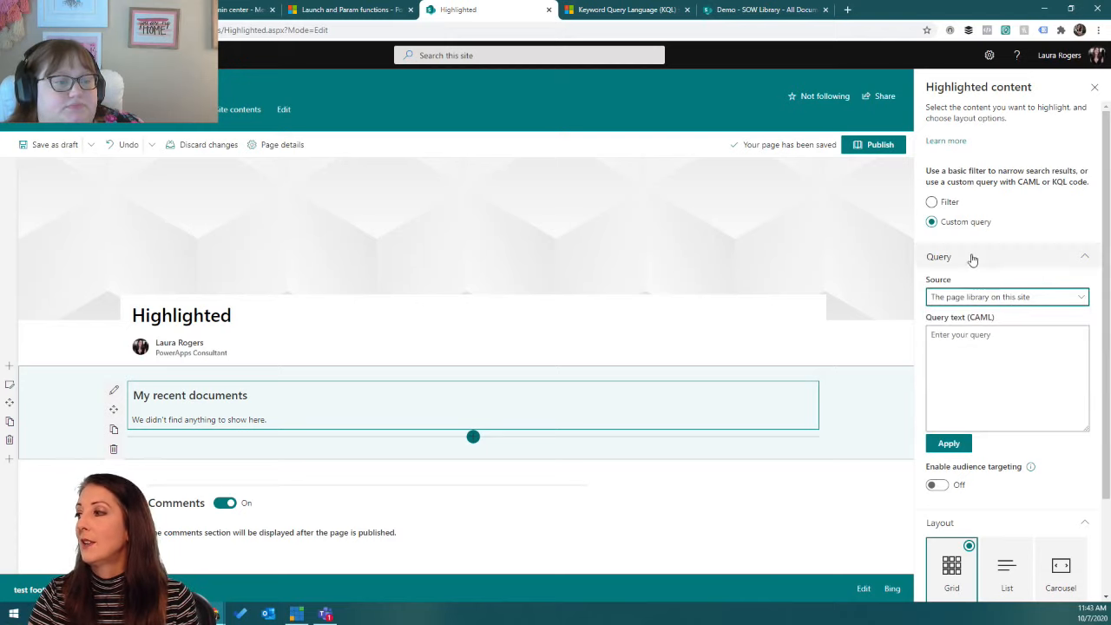
pyautogui.click(934, 205)
pyautogui.click(990, 300)
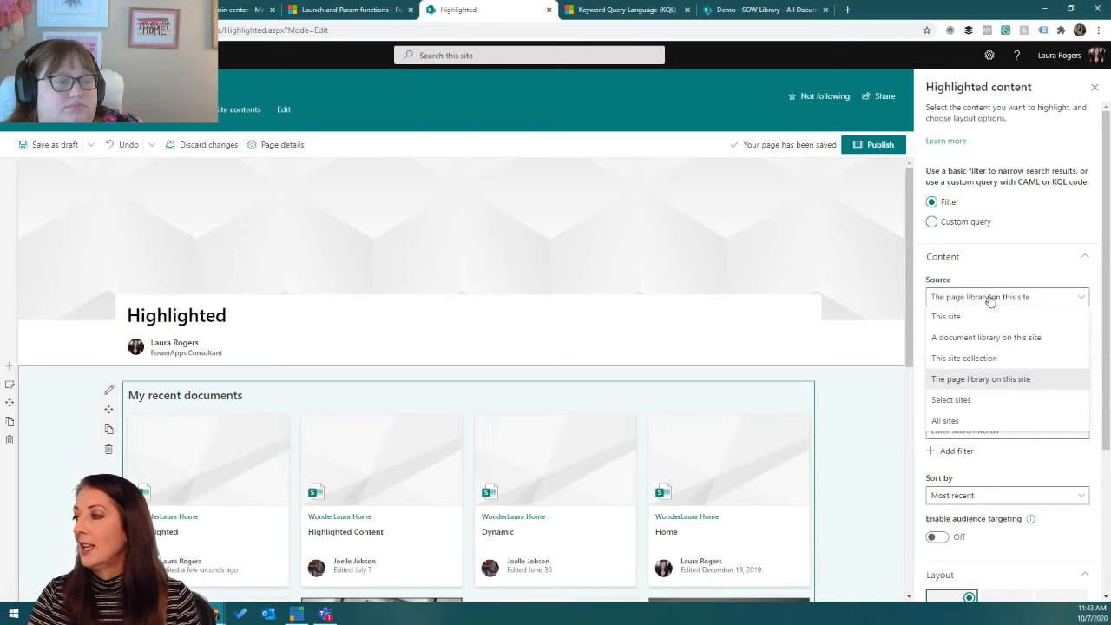
pyautogui.click(954, 400)
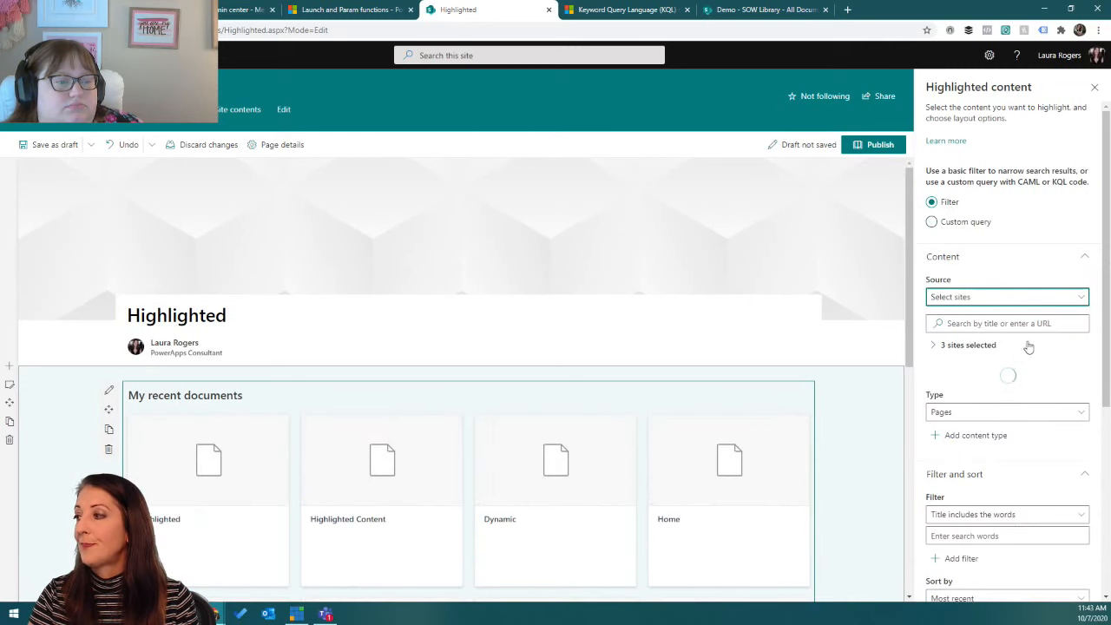
# Check which site holds the SOW Library, and deselect Modern Demo and Corporate Travel so only the Demo site remains selected.
pyautogui.click(759, 11)
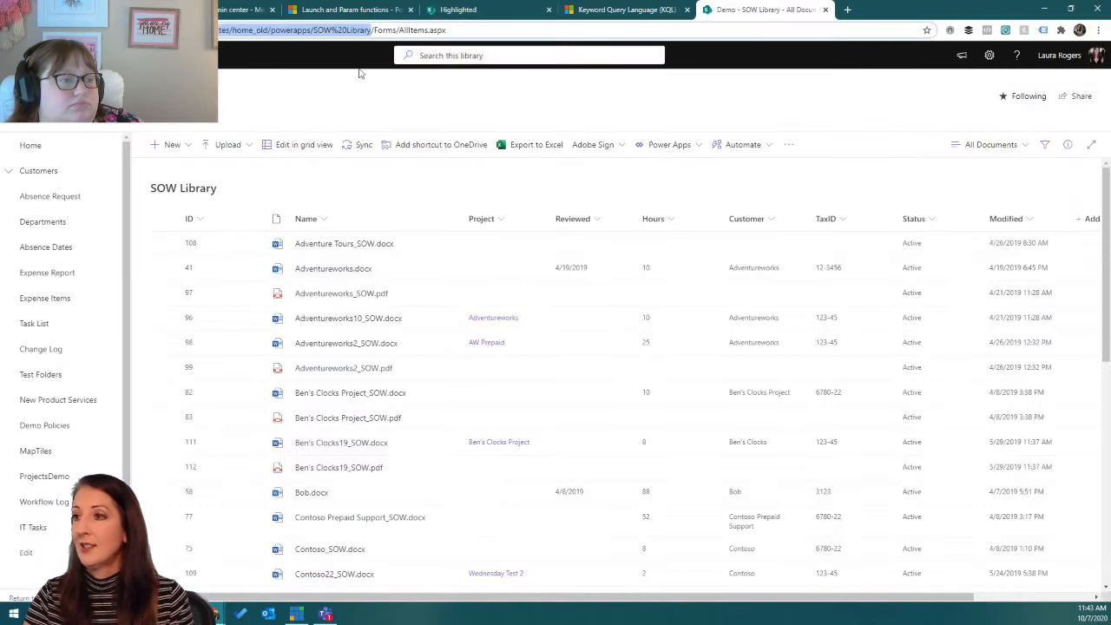
pyautogui.click(483, 11)
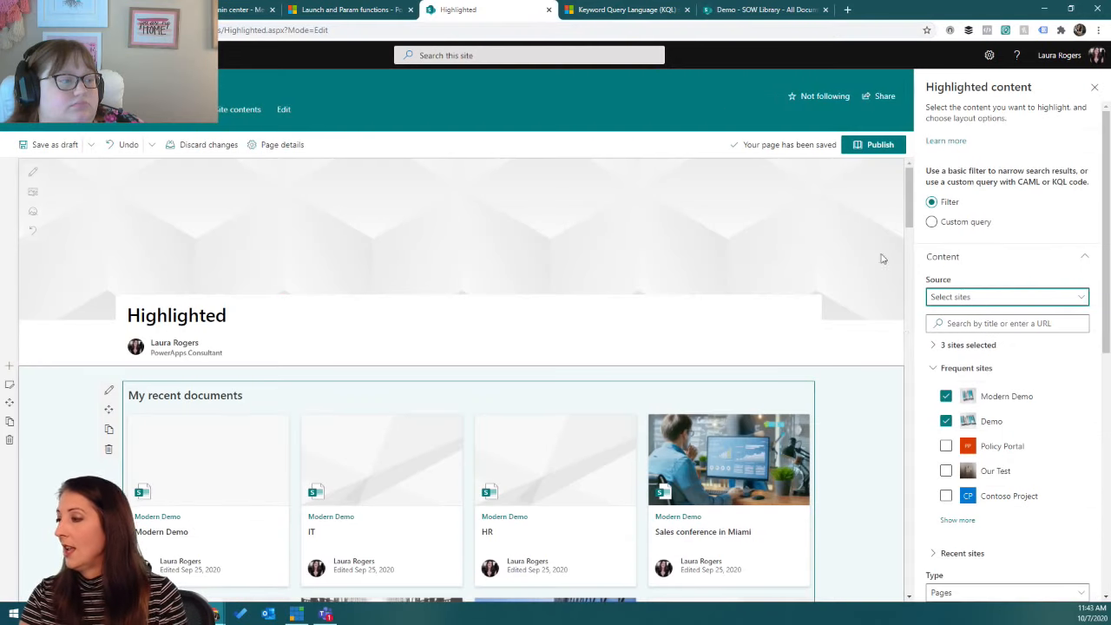
pyautogui.click(946, 397)
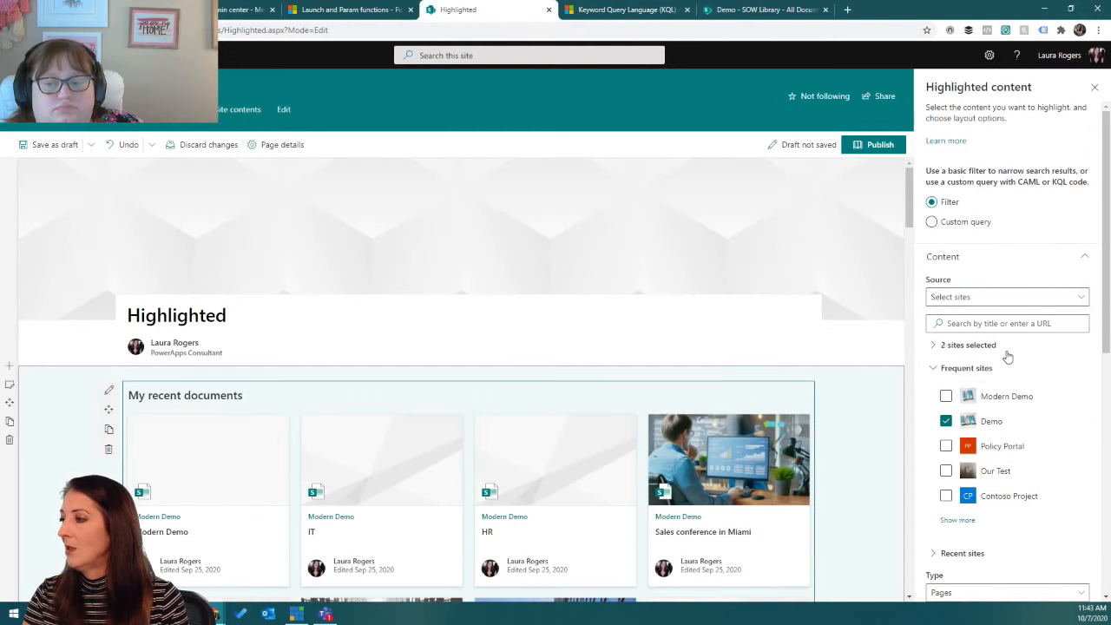
pyautogui.click(934, 345)
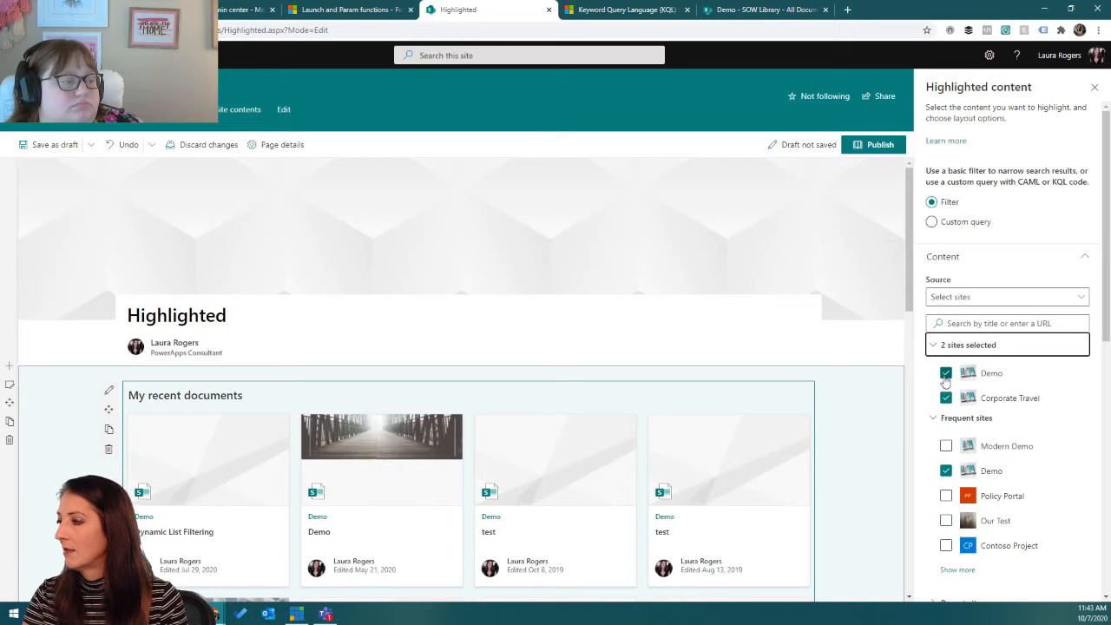
pyautogui.click(946, 398)
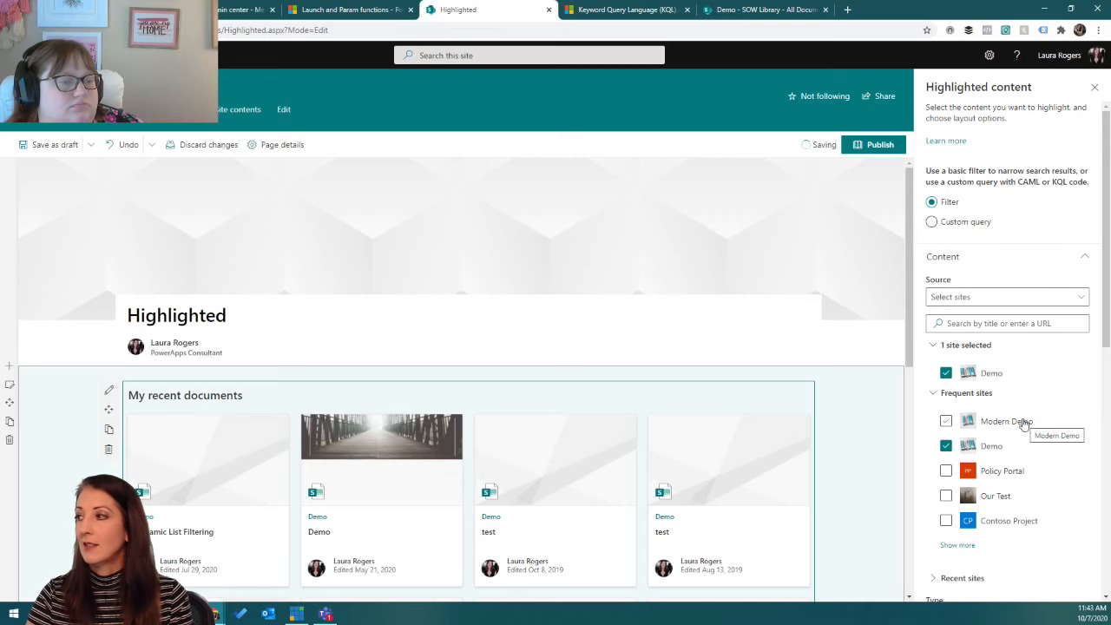
# Examine the content type choices and the filter, sort and layout settings of the highlighted content web part.
pyautogui.scroll(-1, 996, 341)
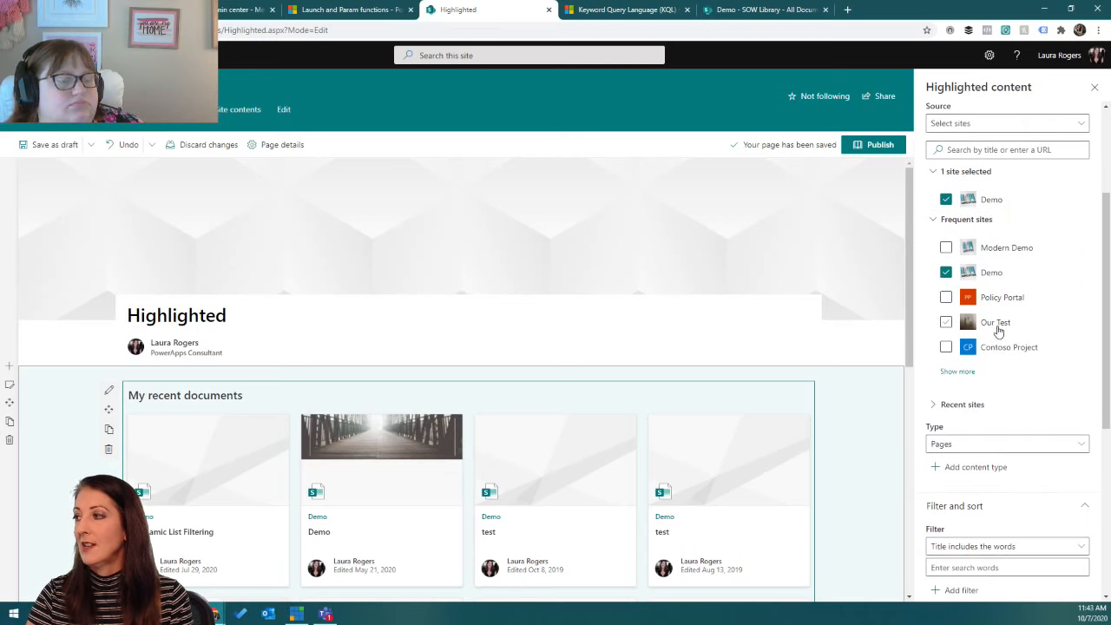
pyautogui.scroll(-2, 998, 339)
pyautogui.click(999, 332)
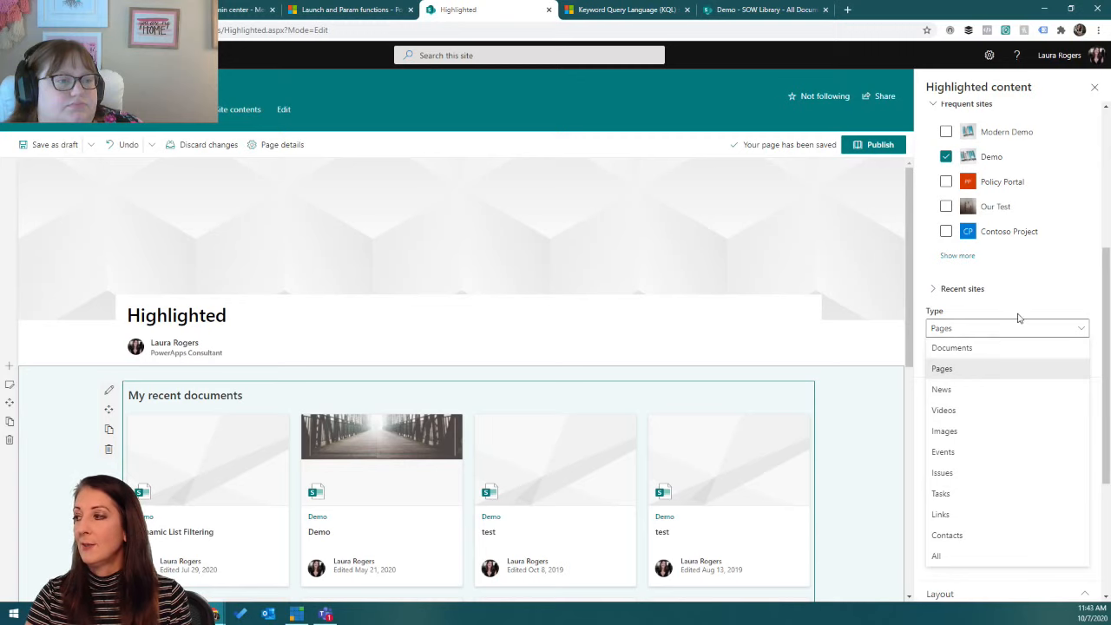
pyautogui.click(1043, 310)
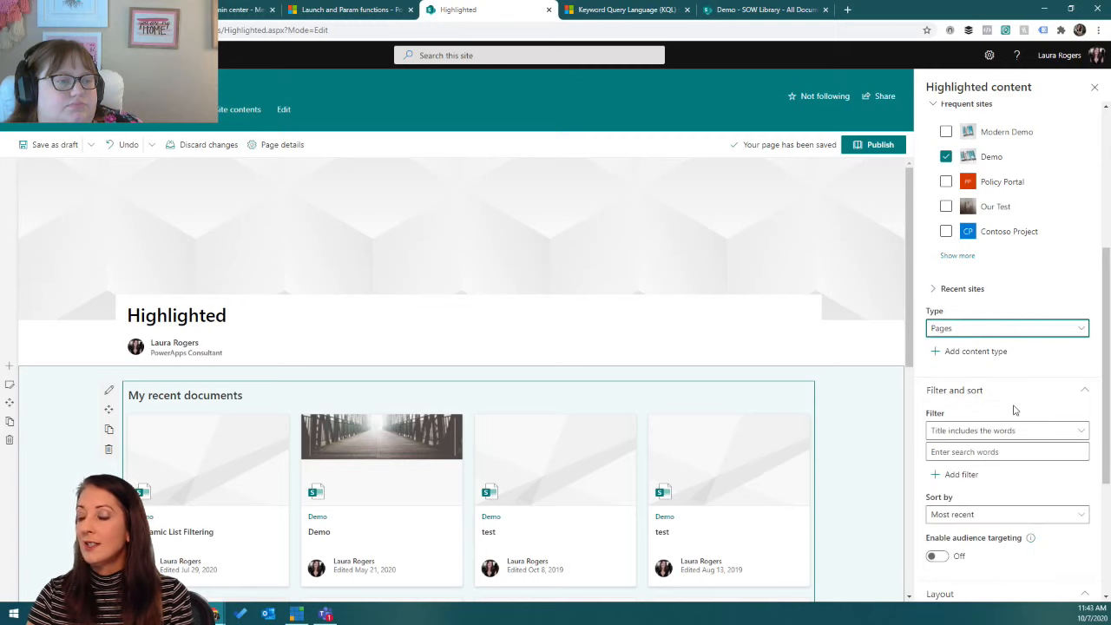
pyautogui.scroll(-2, 996, 417)
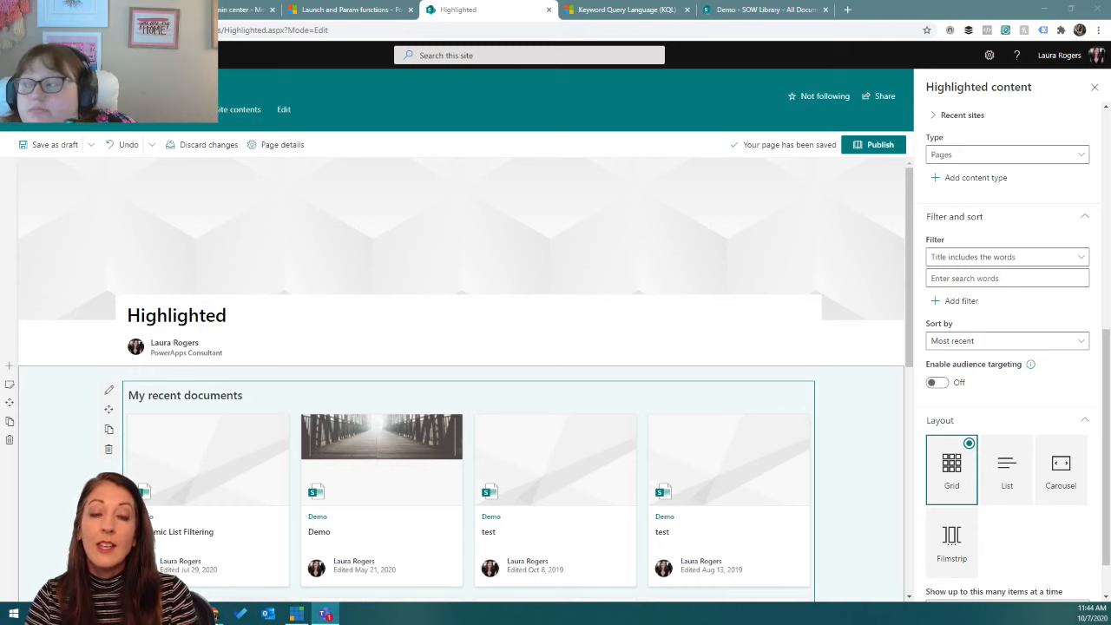
# Set the highlighted content web part to hide itself if there's nothing to show.
pyautogui.scroll(-1, 1024, 481)
pyautogui.click(932, 572)
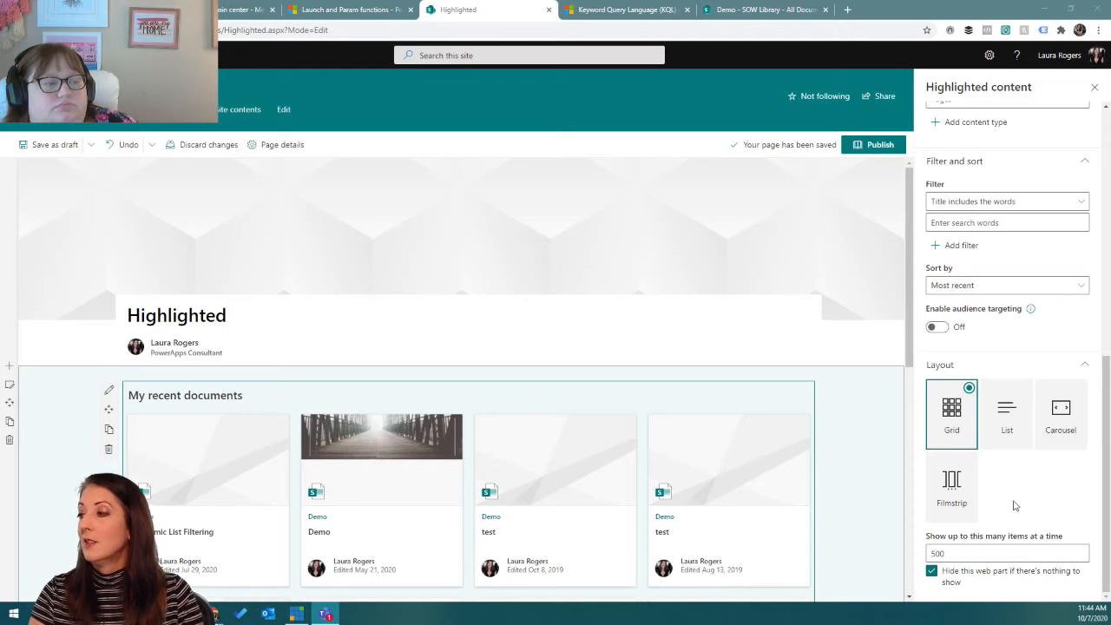
pyautogui.scroll(6, 1044, 324)
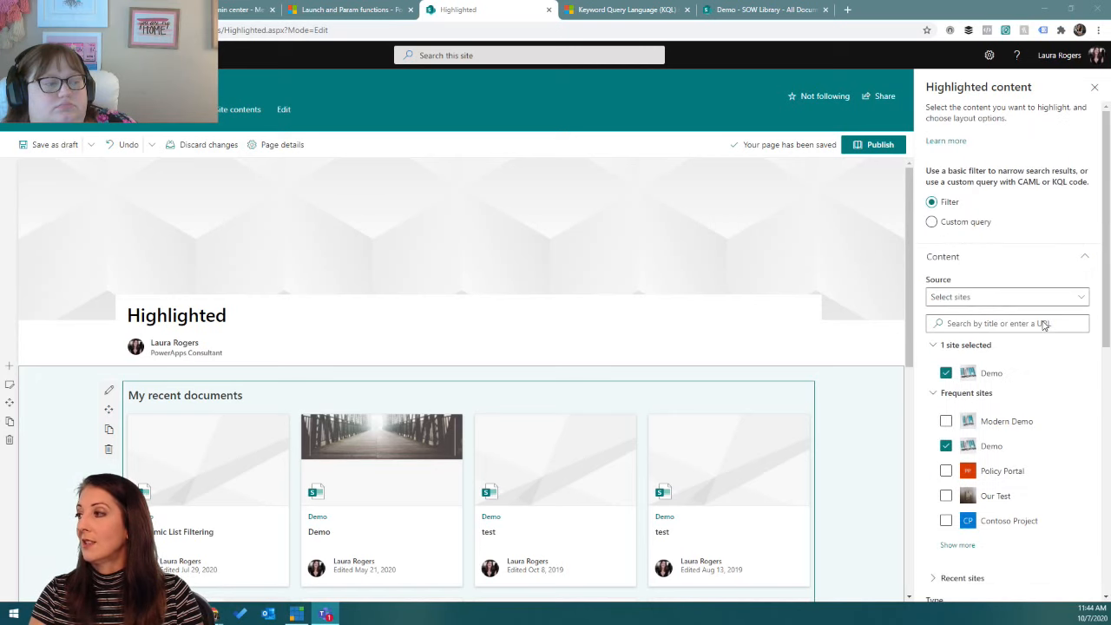
# Open the Site Pages library from the site contents of the Demo site that holds the SOW Library.
pyautogui.click(764, 10)
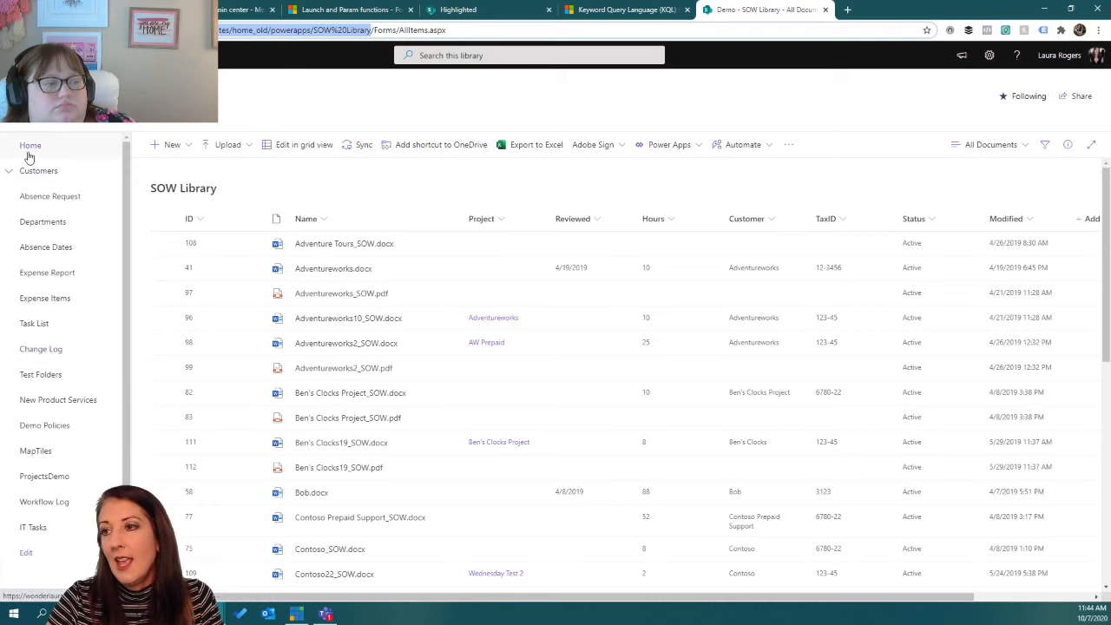
pyautogui.click(988, 54)
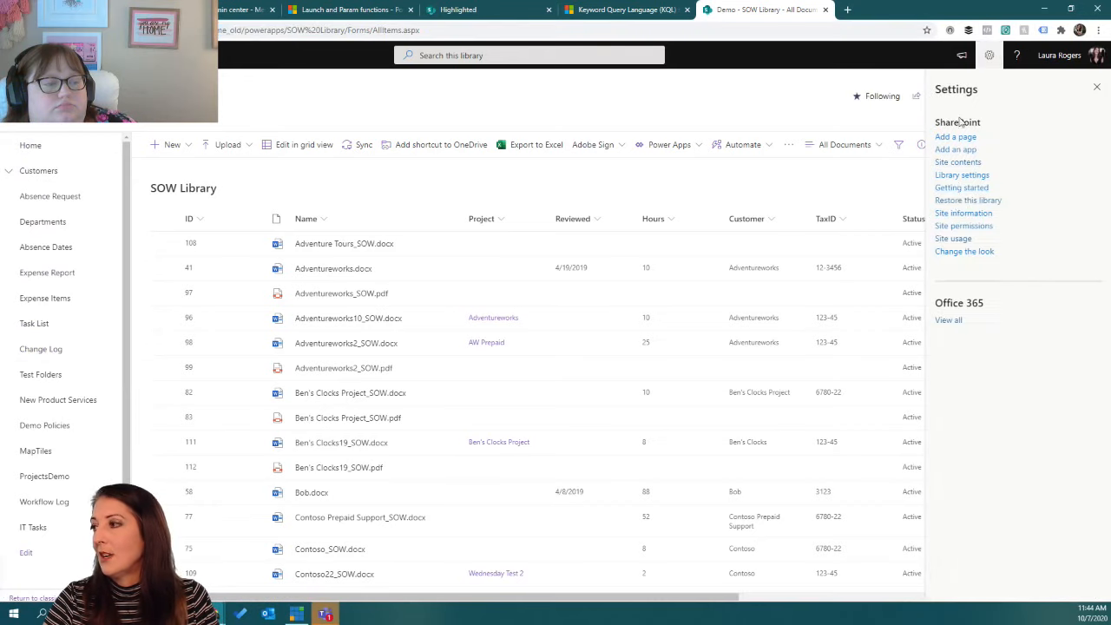
pyautogui.click(957, 163)
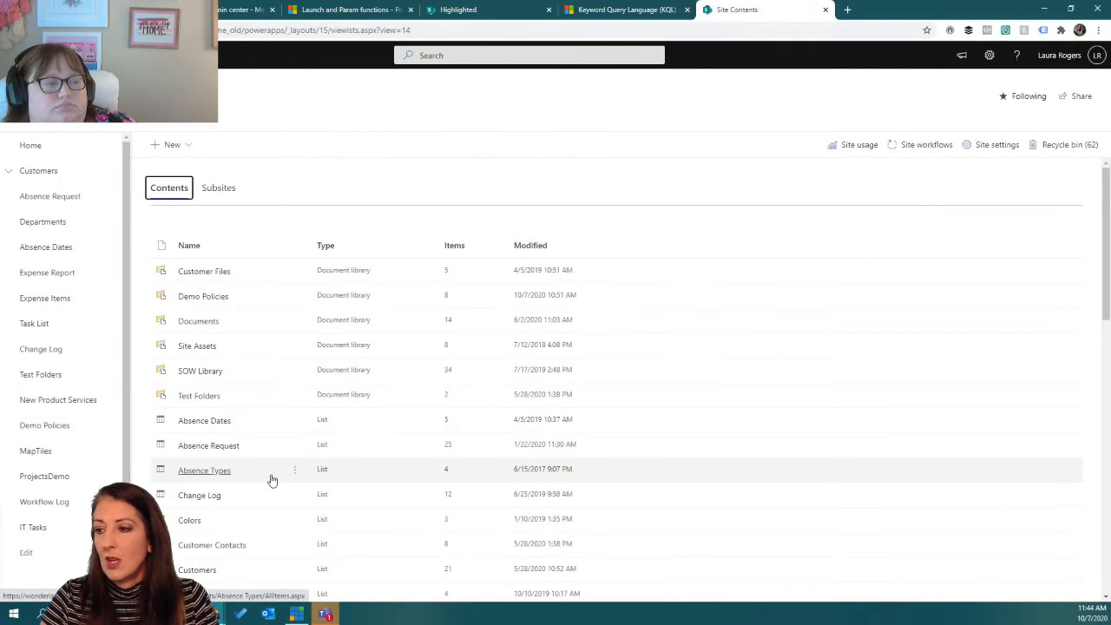
pyautogui.scroll(-10, 271, 478)
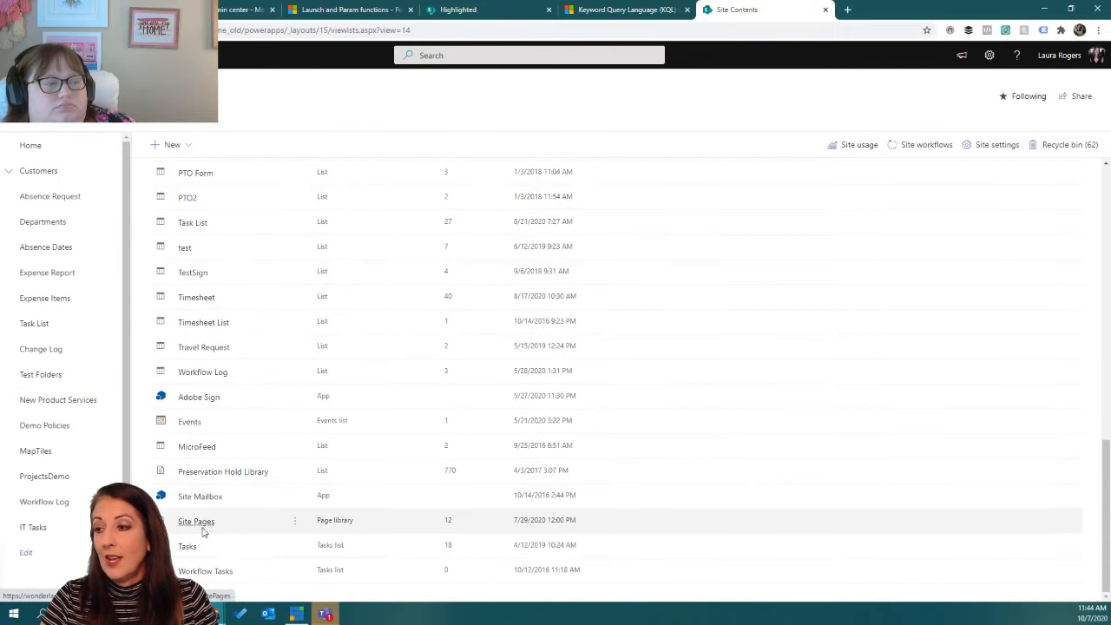
pyautogui.click(196, 522)
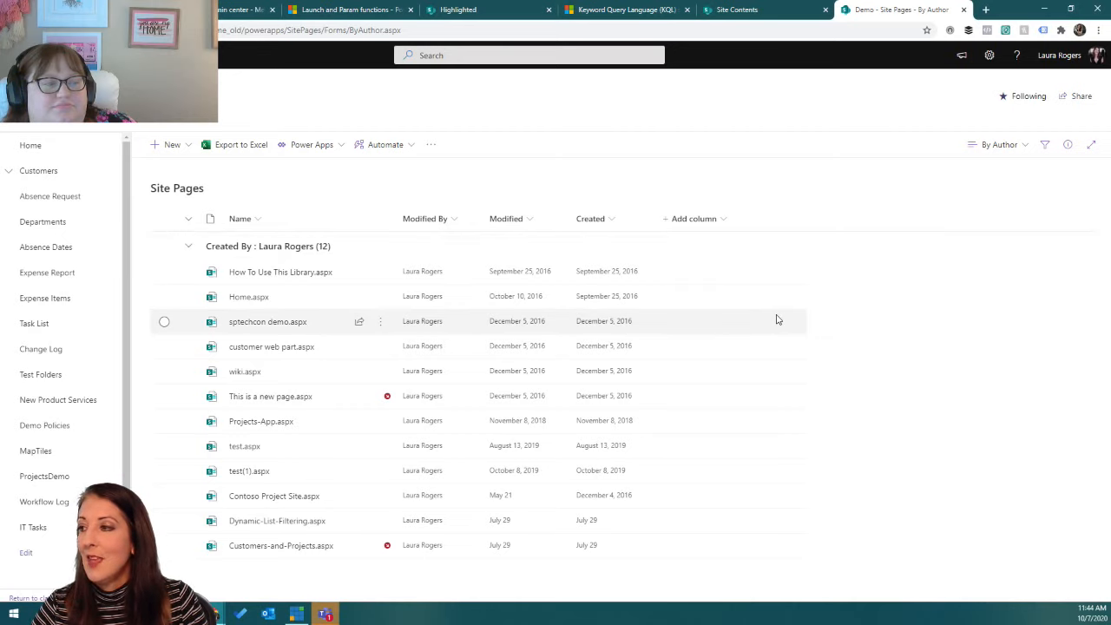
# Examine the content types and columns in the library settings of the Demo site's Site Pages library.
pyautogui.click(988, 63)
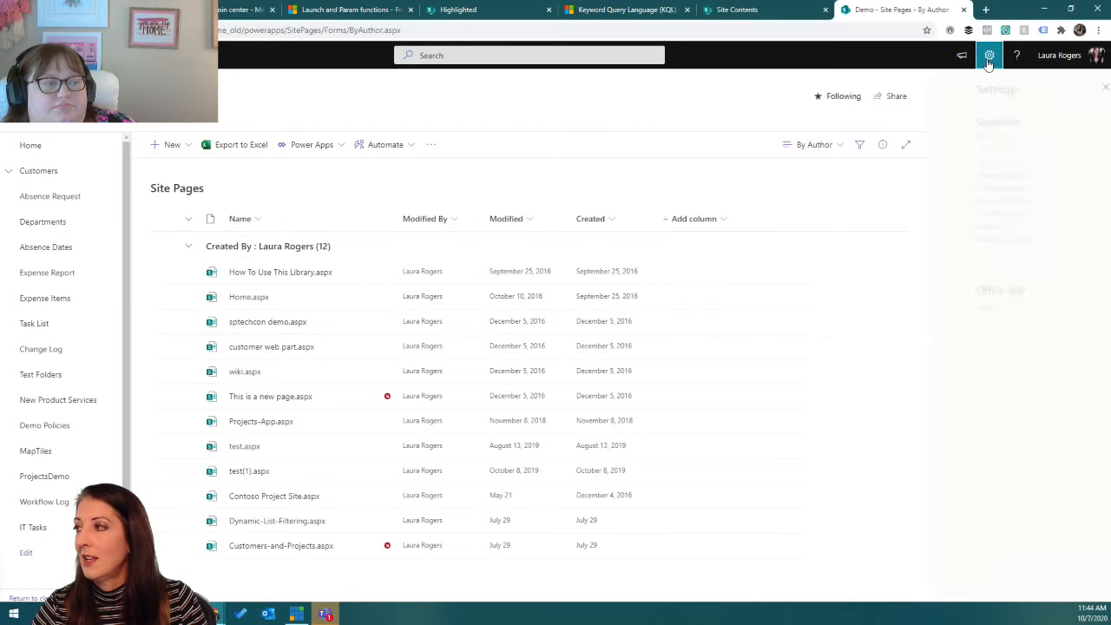
pyautogui.click(962, 175)
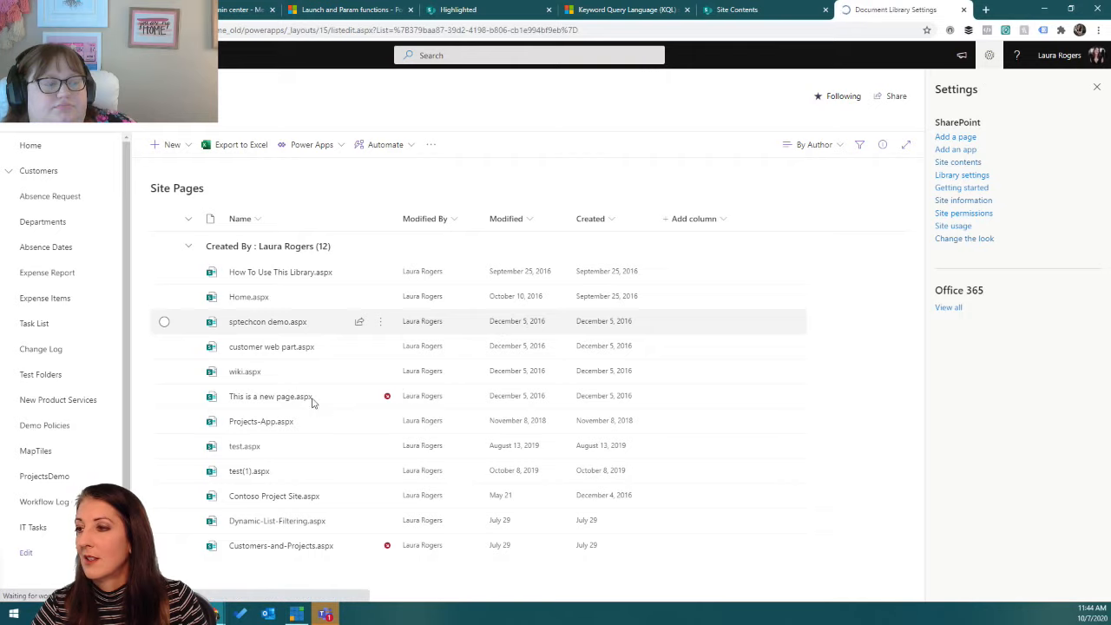
pyautogui.scroll(-5, 402, 362)
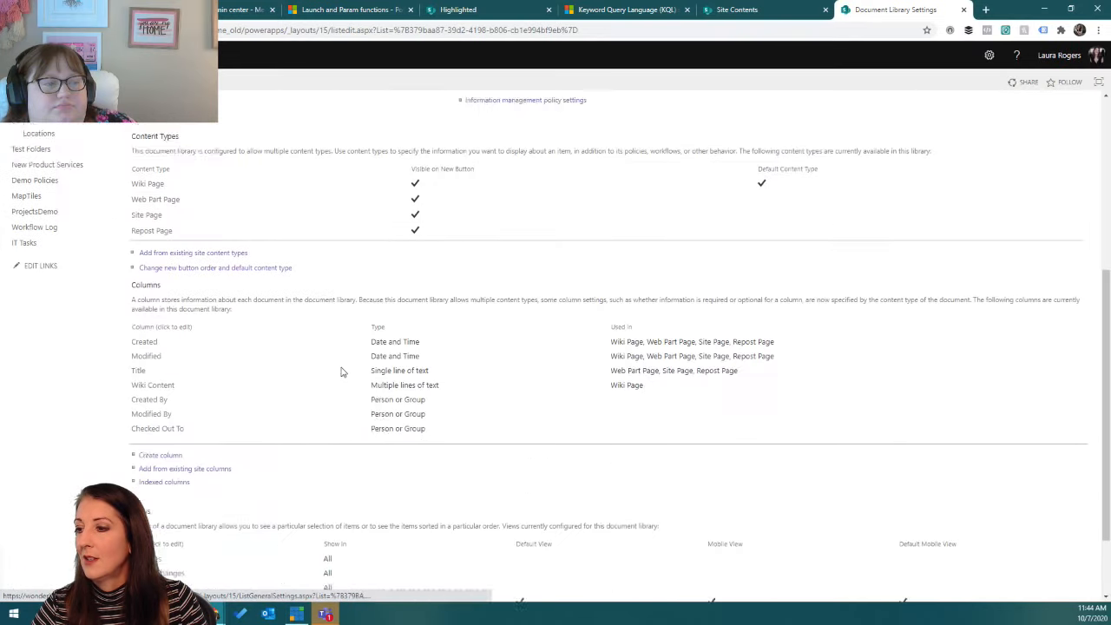
pyautogui.scroll(5, 341, 372)
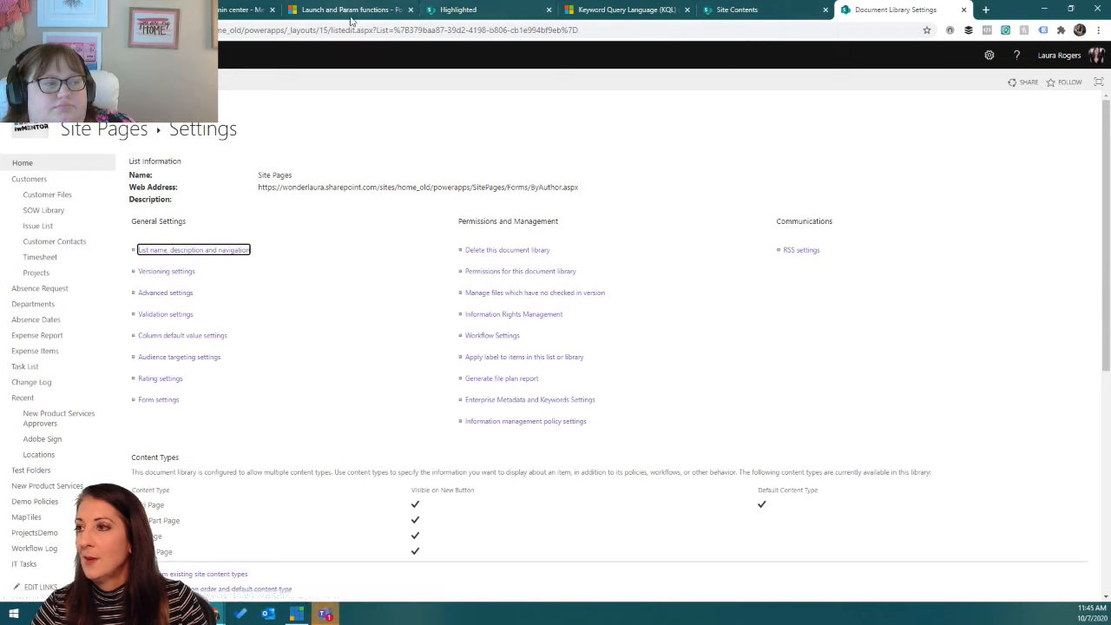
# Go to the site at /sites/modern and open its Pages library.
pyautogui.click(379, 31)
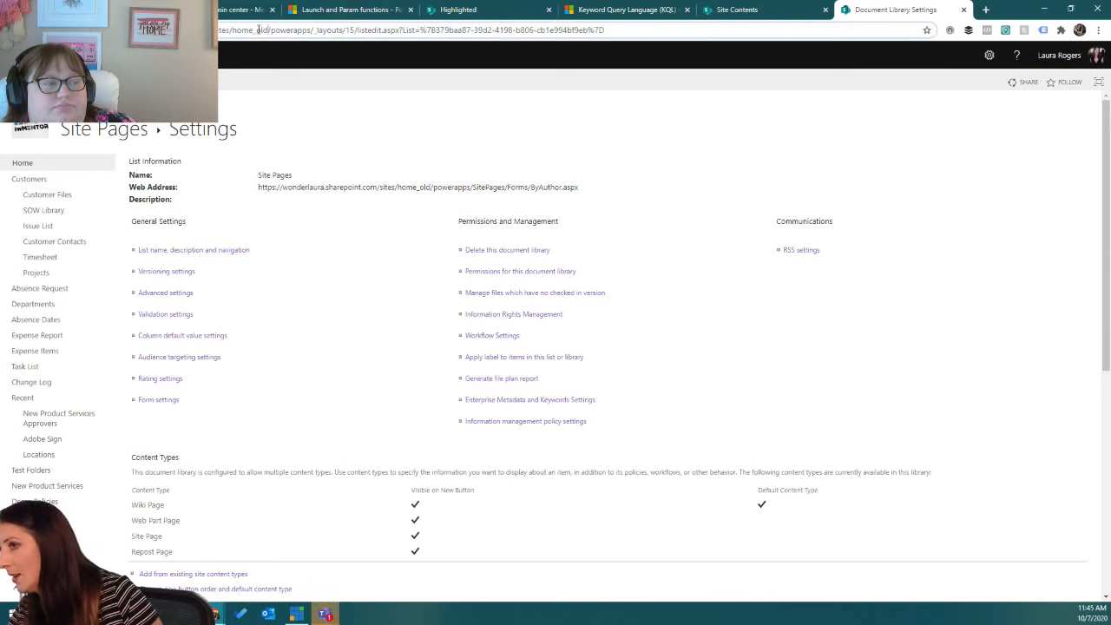
pyautogui.moveTo(235, 29); pyautogui.dragTo(637, 46)
pyautogui.write('modern')
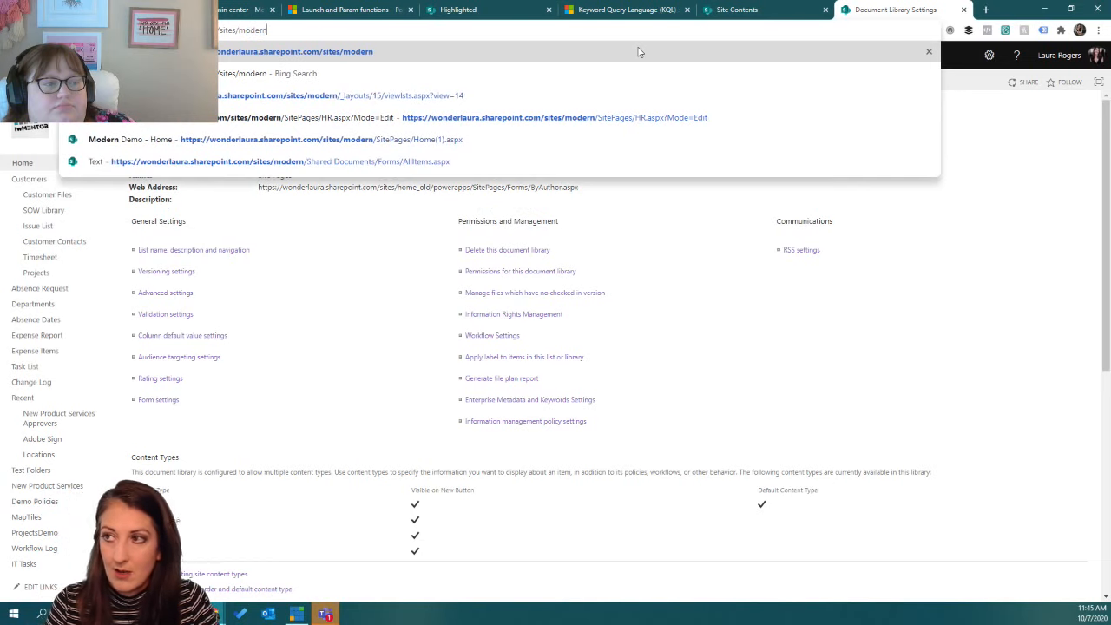
pyautogui.press('Return')
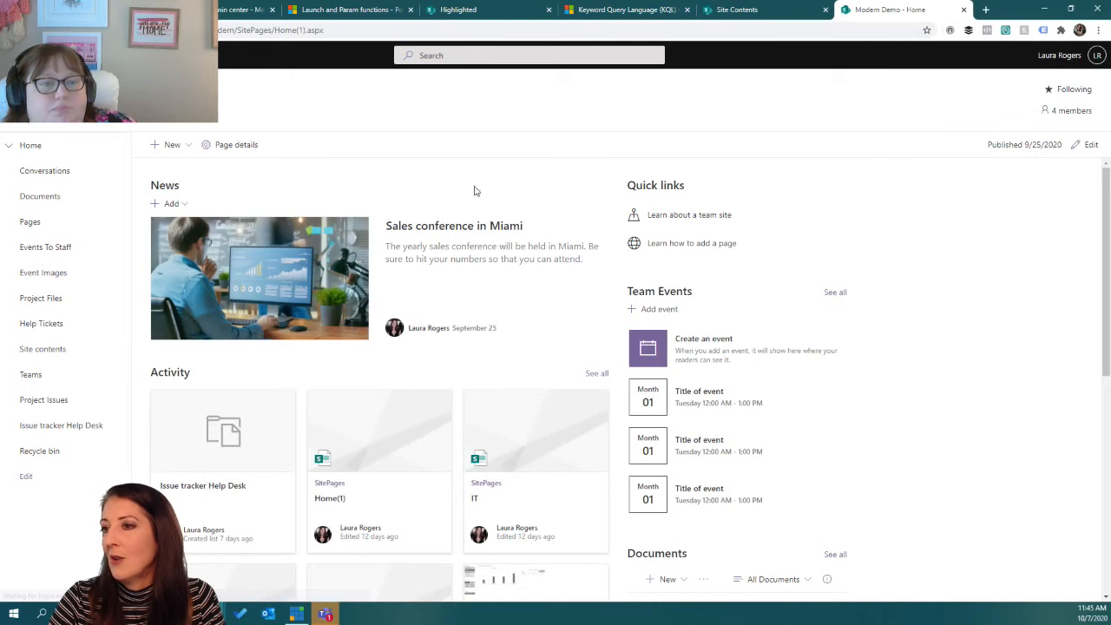
pyautogui.click(35, 222)
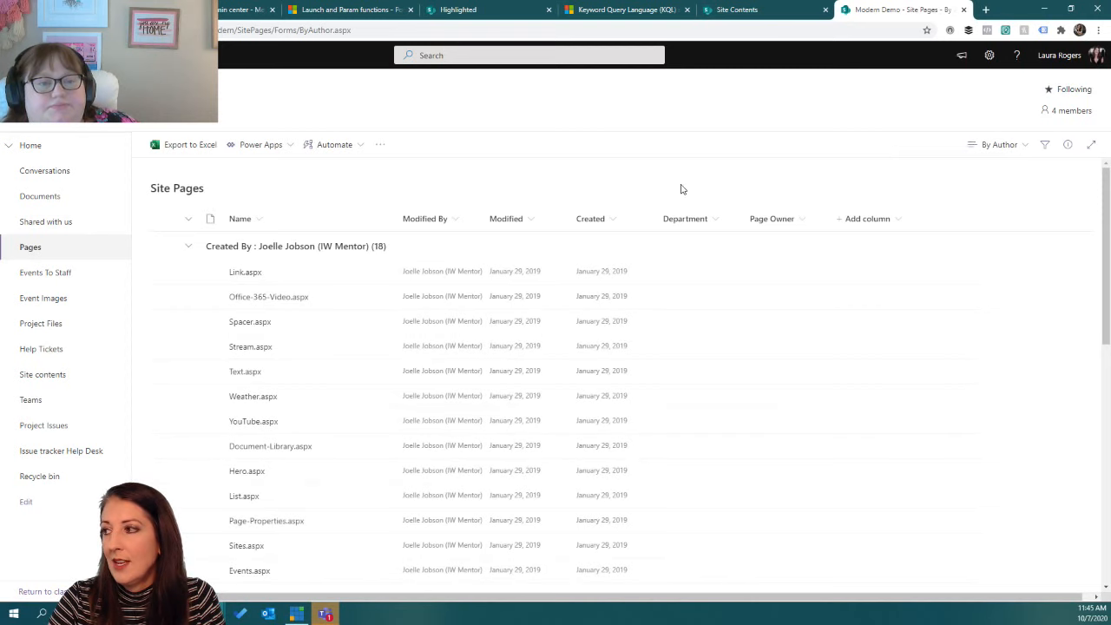
# Look through the Modern Demo site pages for Department and Page Owner values, leaving no page selected.
pyautogui.scroll(-5, 746, 332)
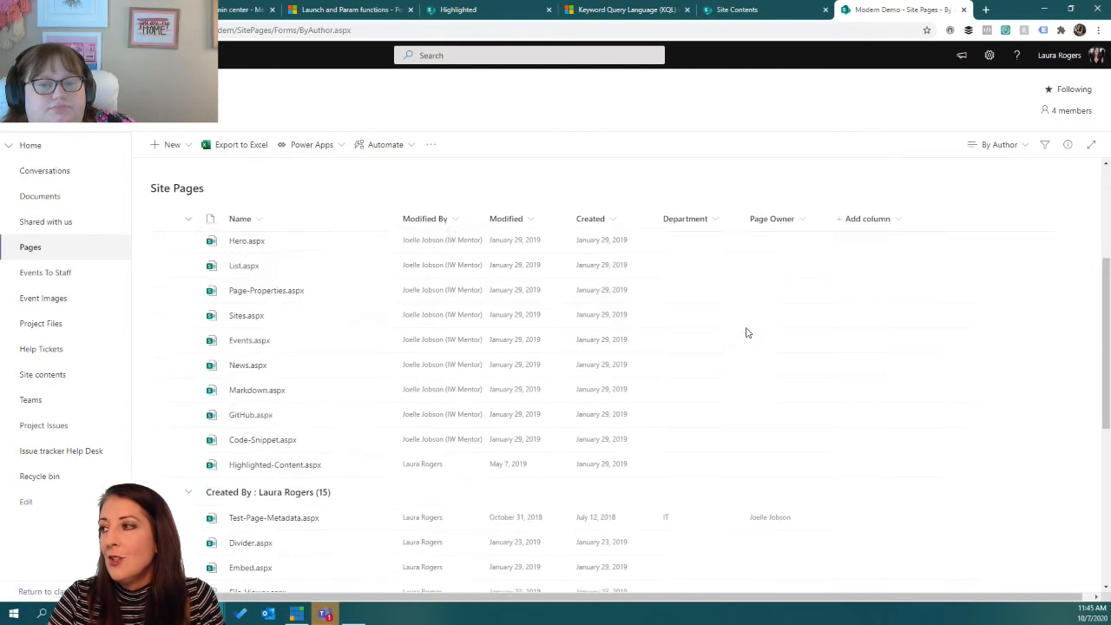
pyautogui.scroll(1, 746, 333)
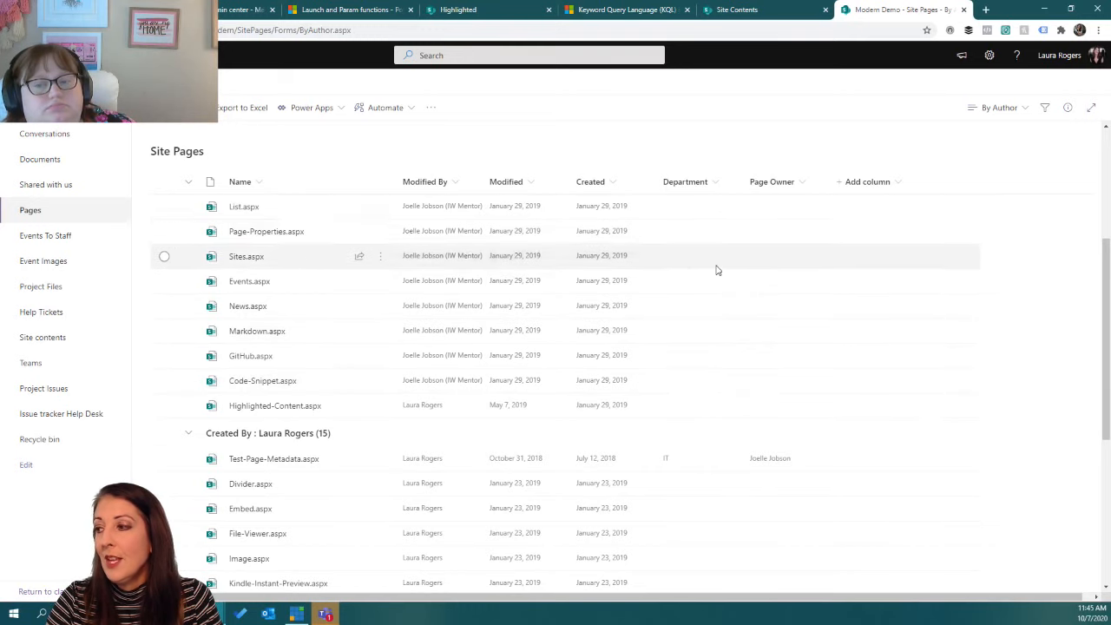
pyautogui.scroll(-1, 706, 358)
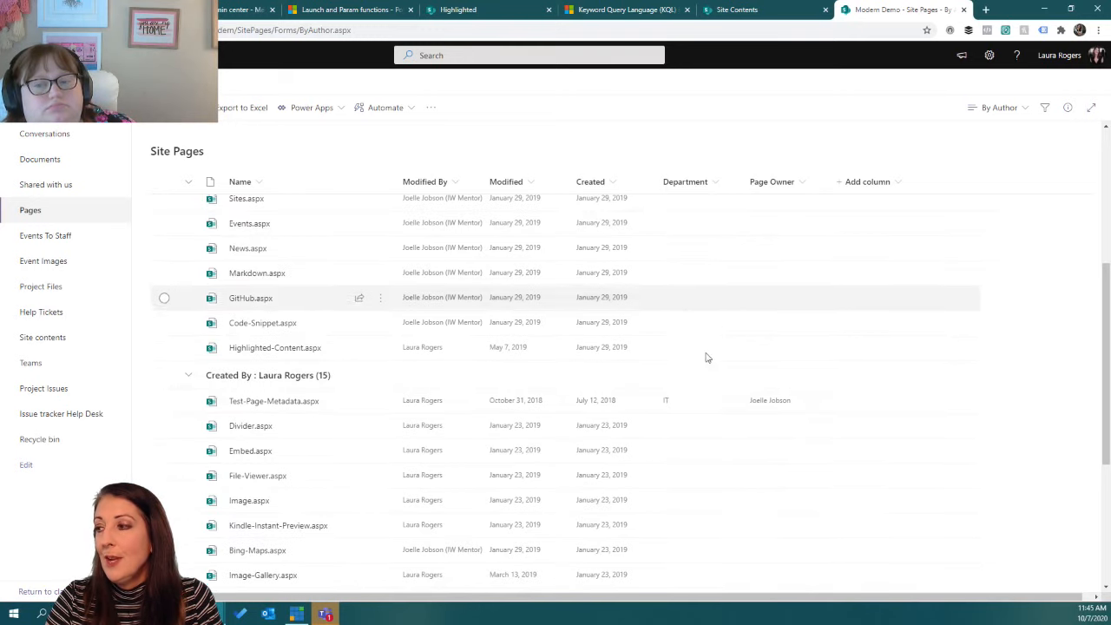
pyautogui.click(693, 402)
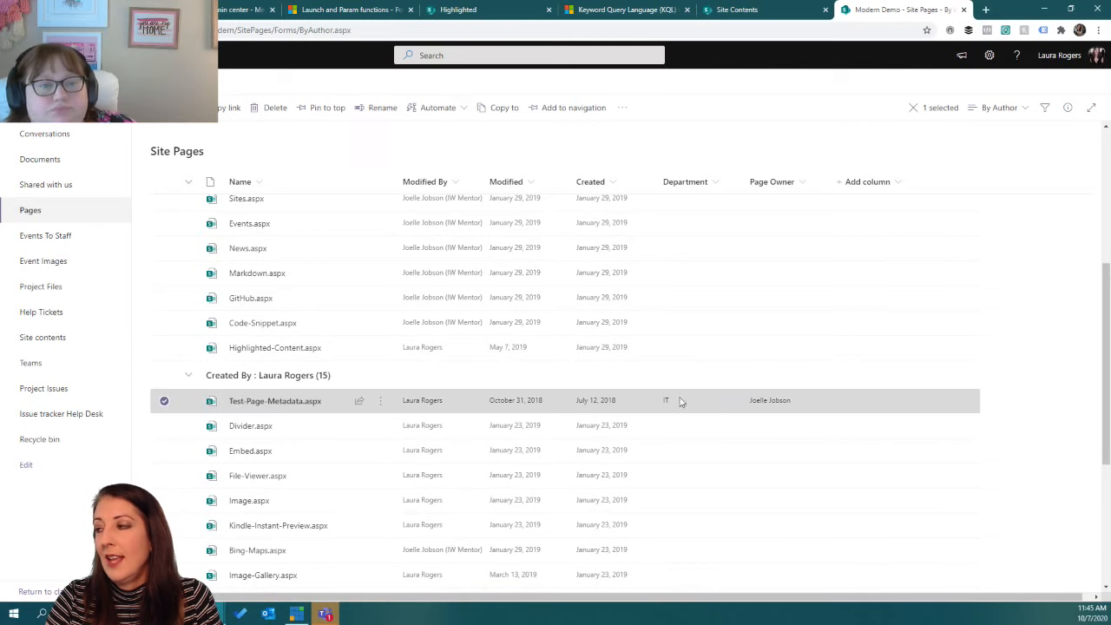
pyautogui.scroll(-3, 704, 402)
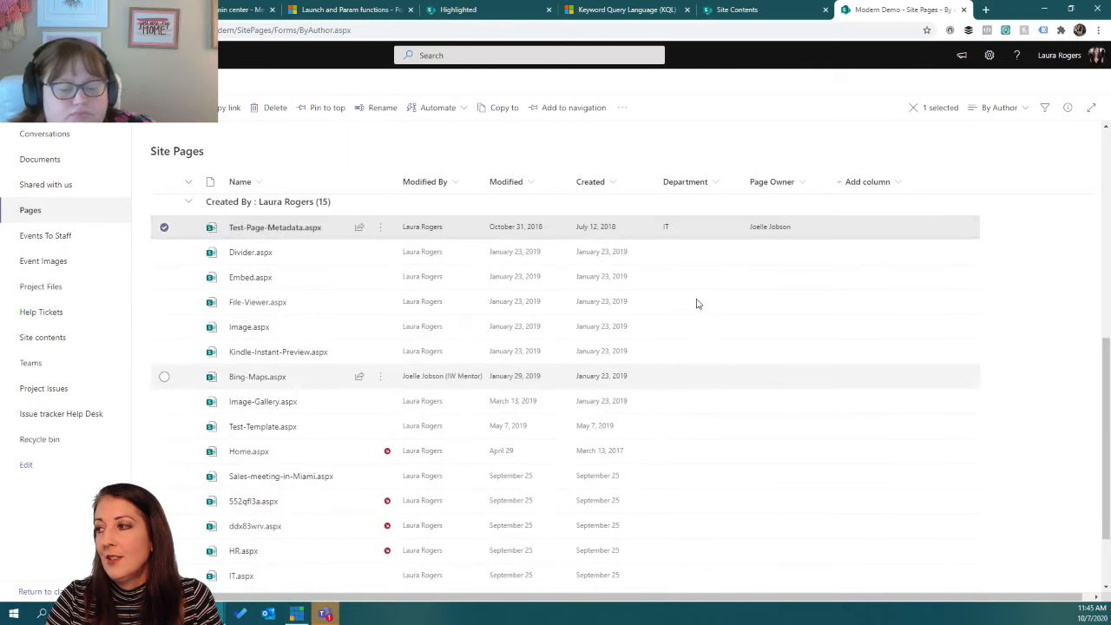
pyautogui.scroll(-2, 684, 231)
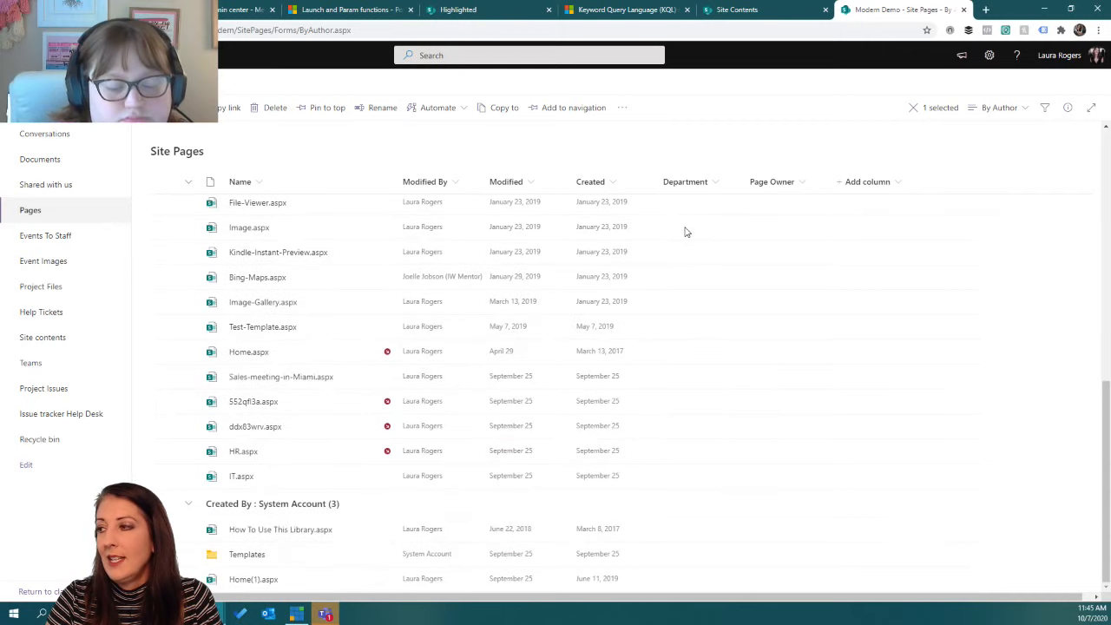
pyautogui.scroll(15, 685, 231)
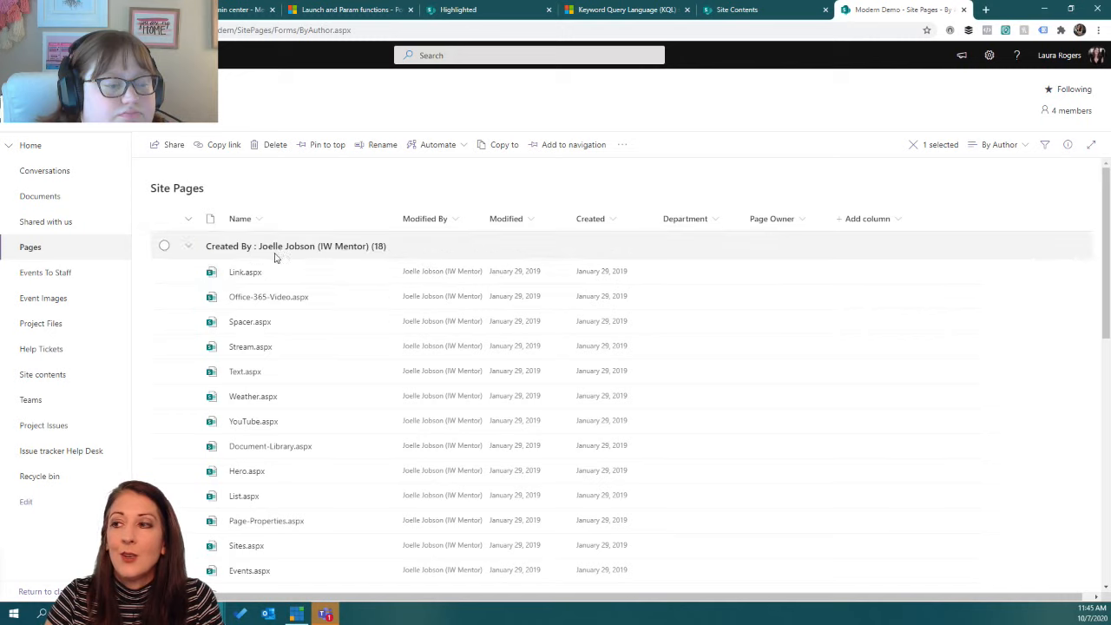
pyautogui.click(941, 151)
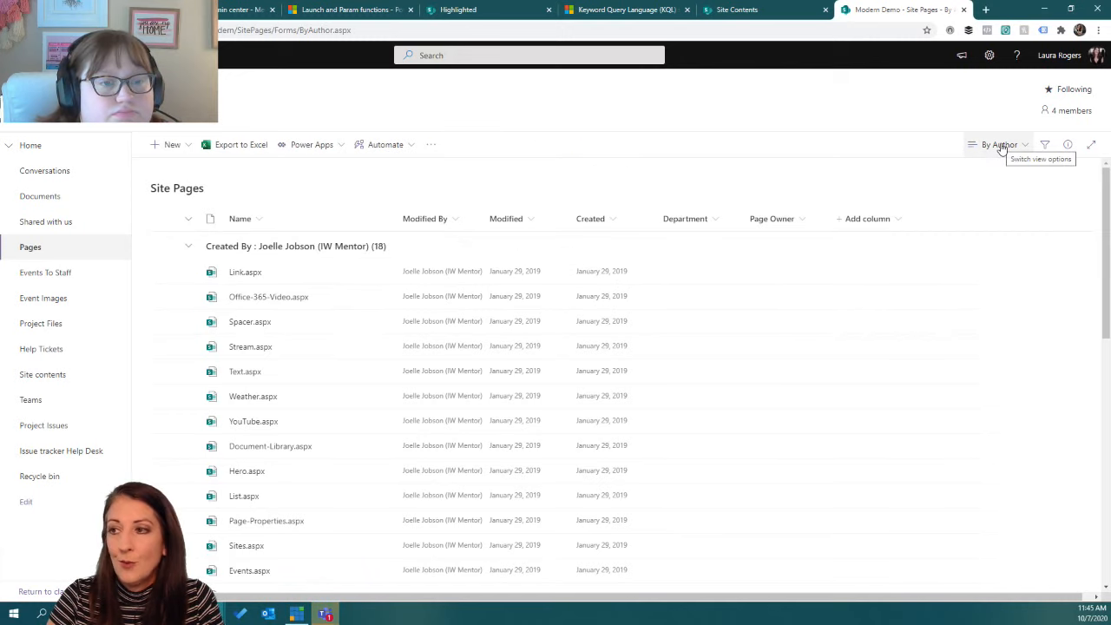
# Switch the Site Pages library to the All Pages view and add the Department column to that view.
pyautogui.click(1001, 146)
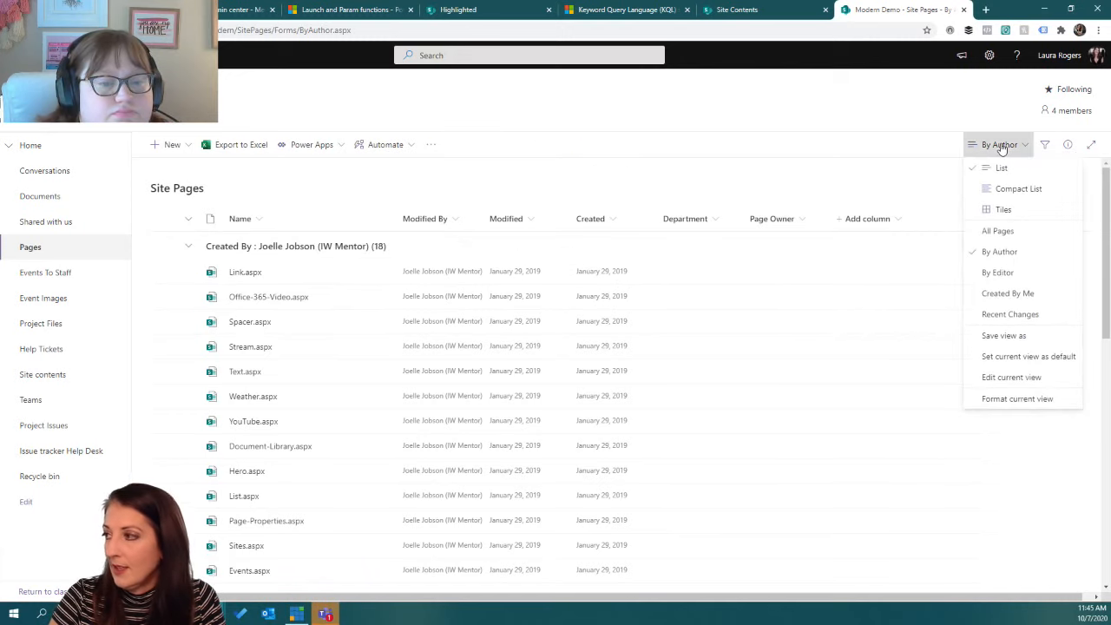
pyautogui.click(997, 231)
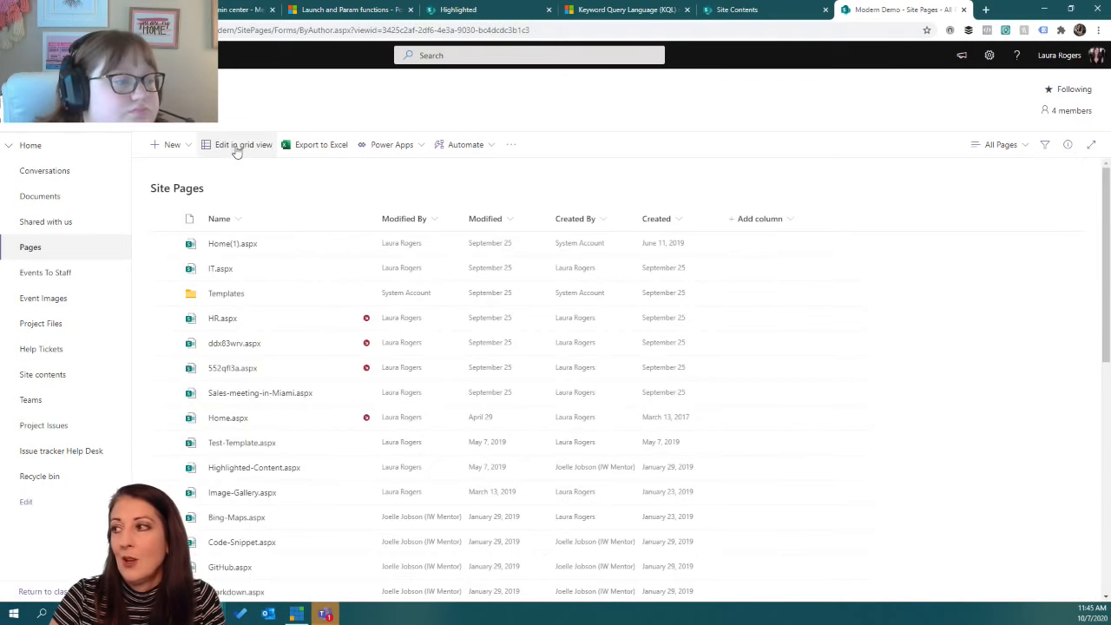
pyautogui.click(765, 221)
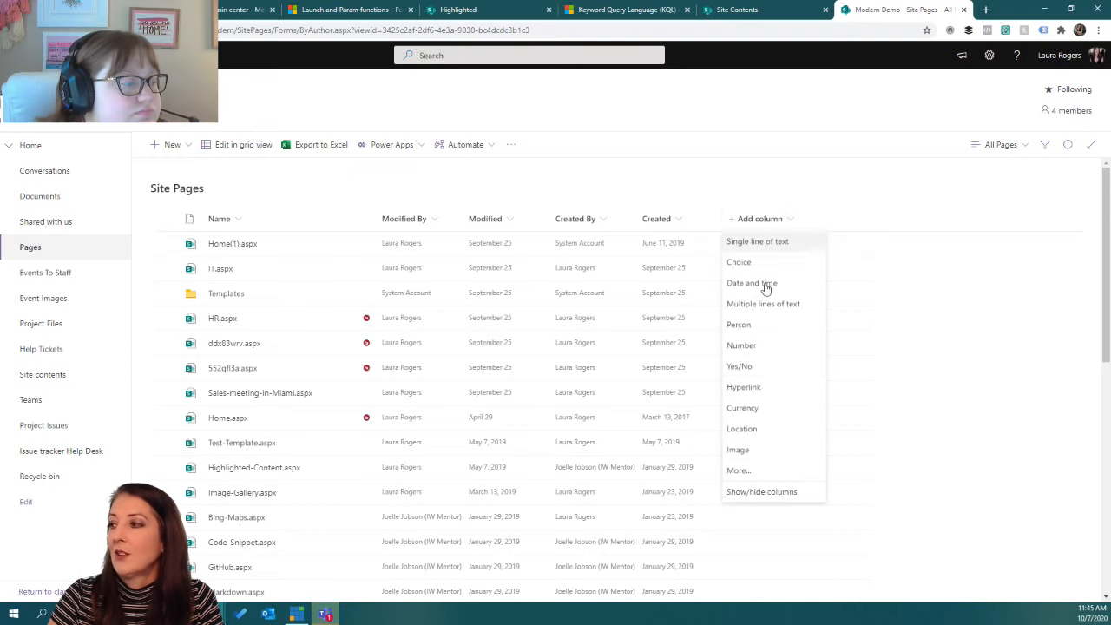
pyautogui.click(757, 490)
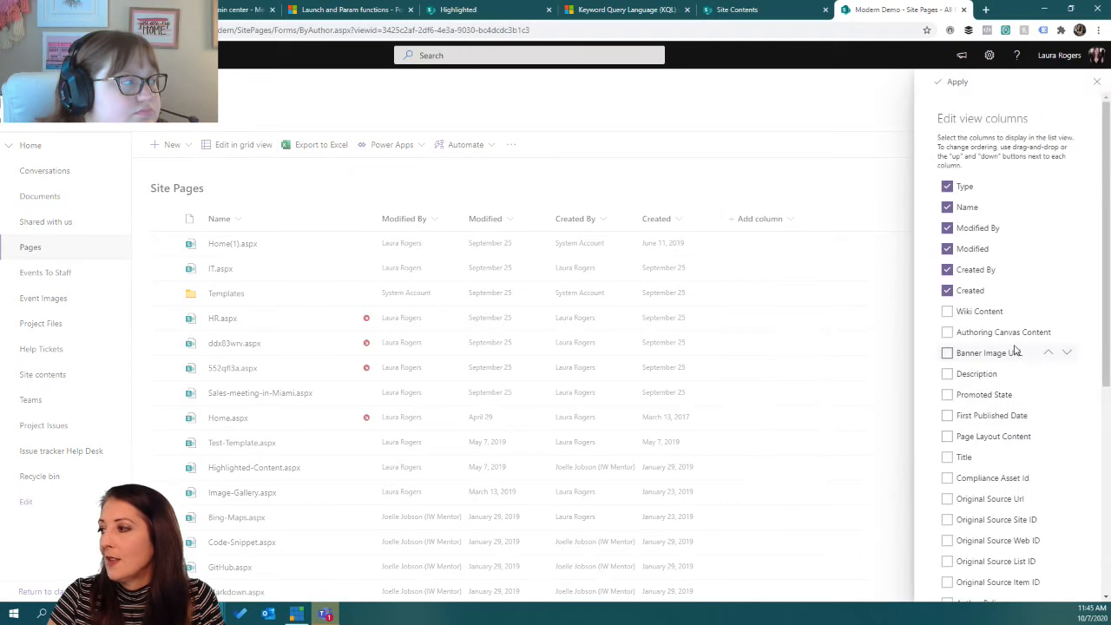
pyautogui.scroll(-5, 1051, 391)
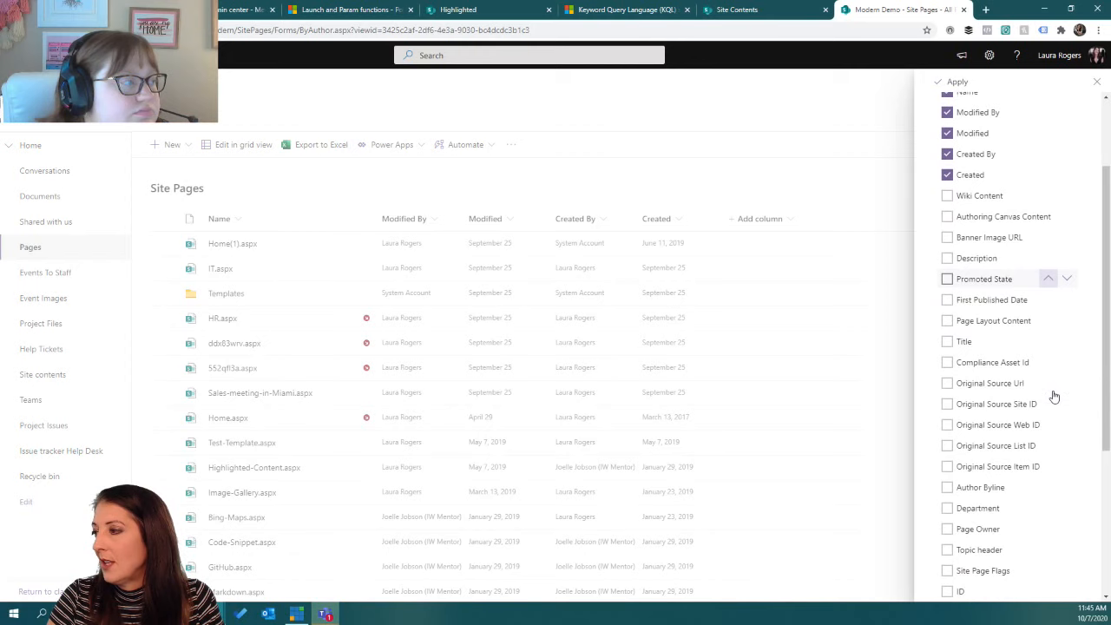
pyautogui.scroll(-3, 1053, 395)
pyautogui.scroll(-1, 977, 300)
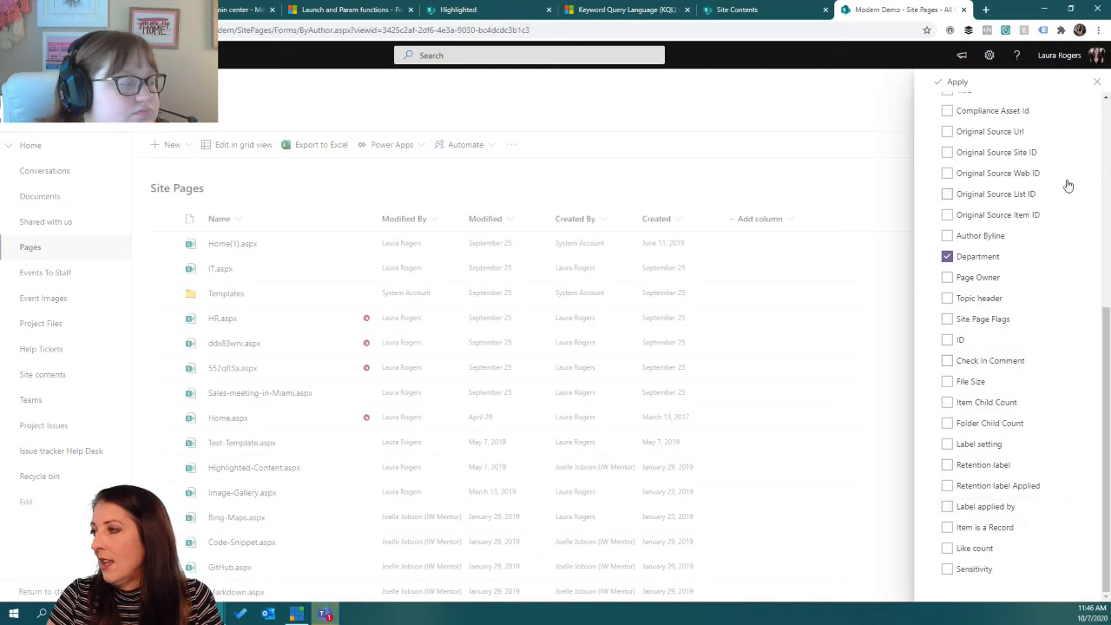
pyautogui.scroll(6, 1063, 186)
pyautogui.click(955, 82)
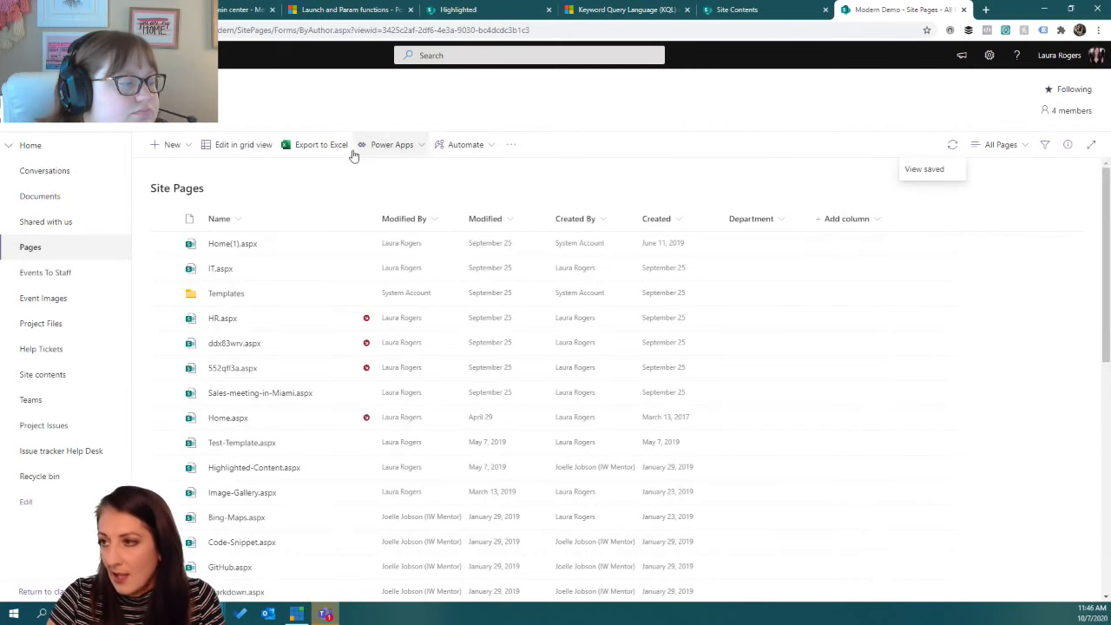
# Edit the Site Pages library in grid view and set the Department of Home(1).aspx to IT.
pyautogui.click(246, 147)
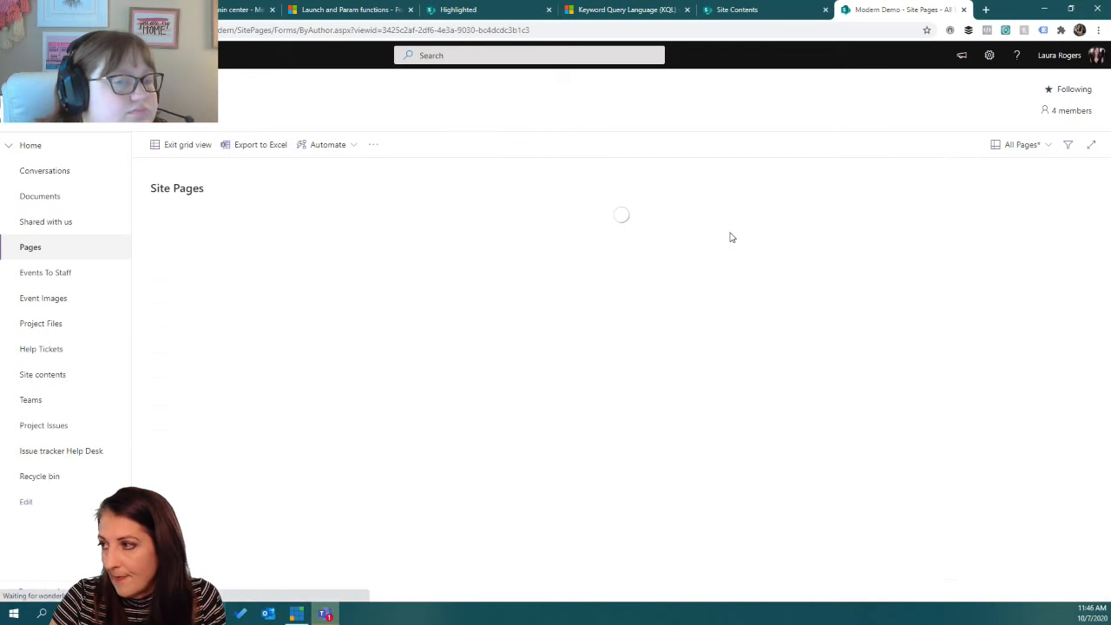
pyautogui.click(660, 245)
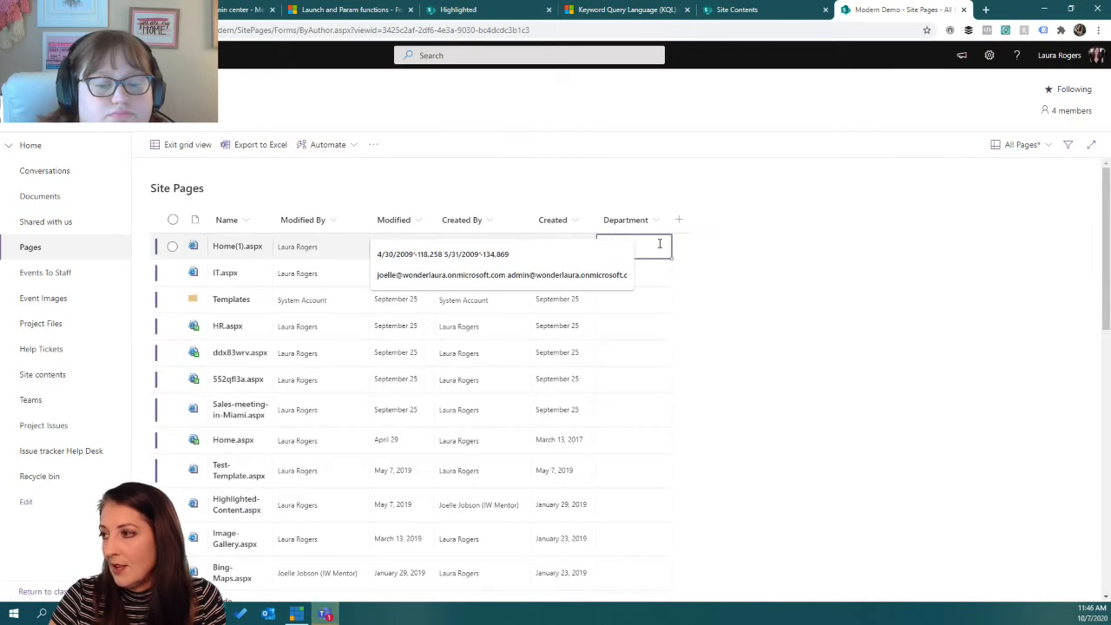
pyautogui.click(660, 245)
pyautogui.write('I')
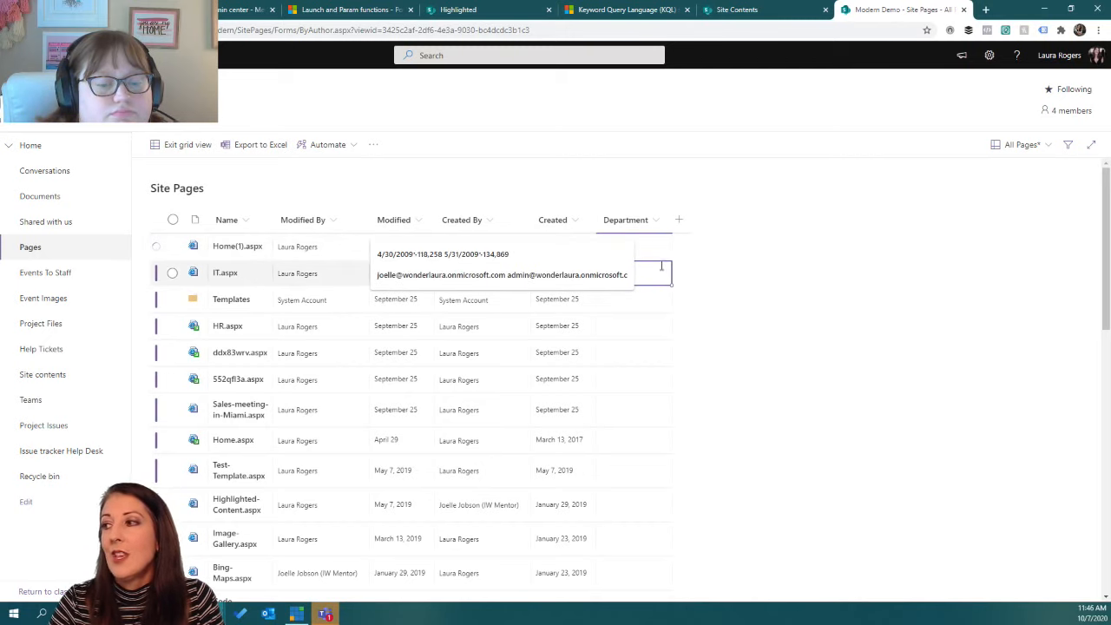
# Set the Department of IT.aspx to IT and of the Templates folder to HR.
pyautogui.click(655, 275)
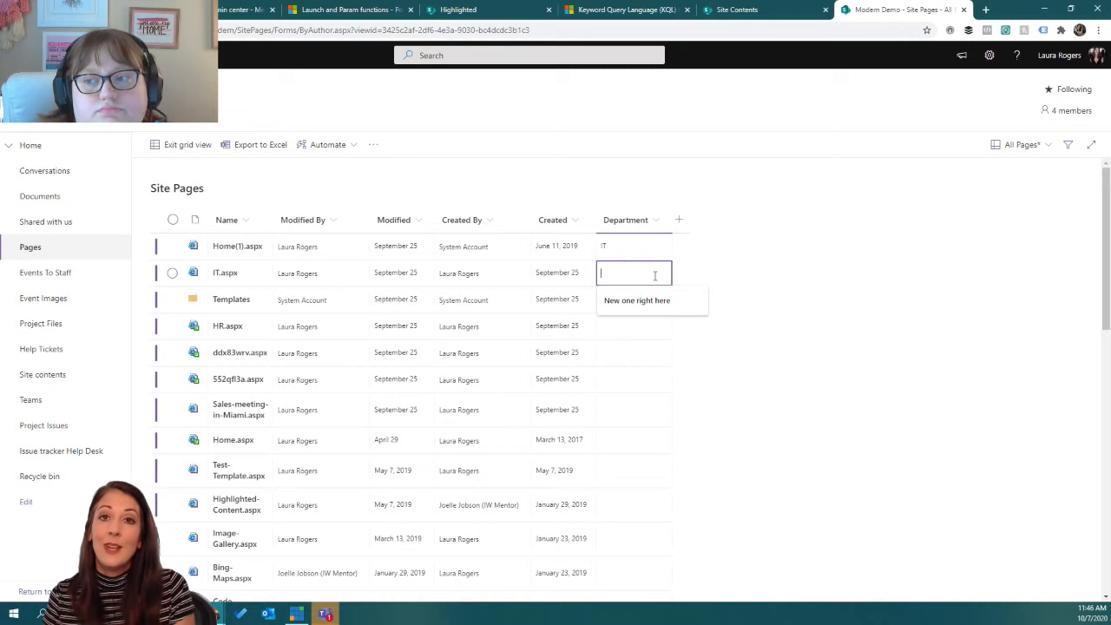
pyautogui.write('IT')
pyautogui.press('Return')
pyautogui.write('HR')
pyautogui.press('Return')
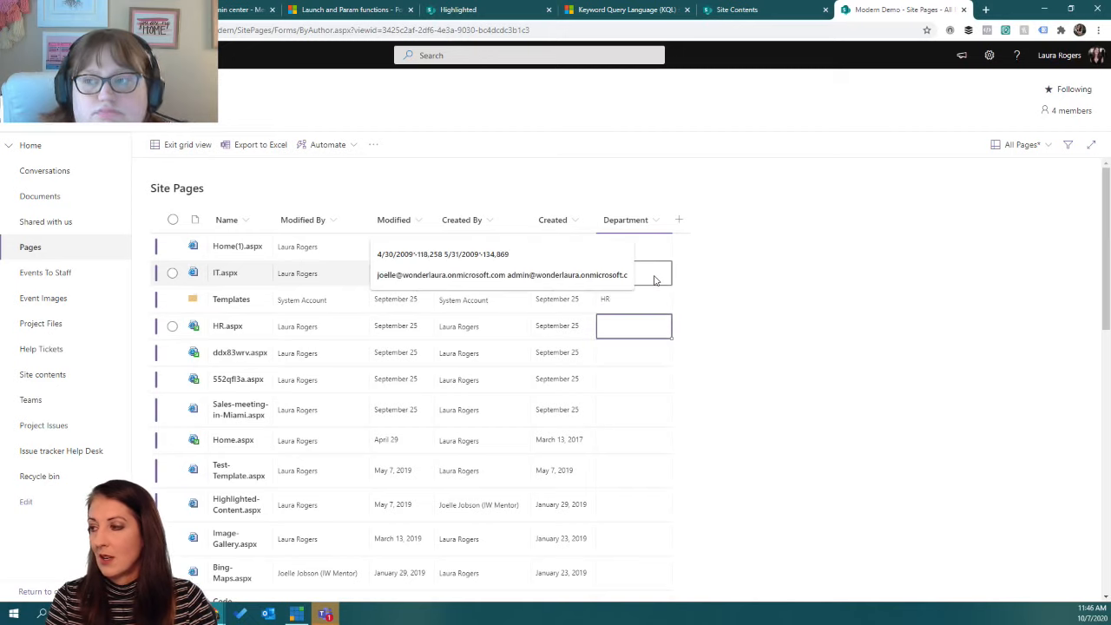
# Set the Department of HR.aspx to Accounting, ddx83wrv.aspx to HR and Sales-meeting-in-Miami.aspx to IT.
pyautogui.write('Accounting')
pyautogui.press('Return')
pyautogui.write('HR')
pyautogui.press('Return')
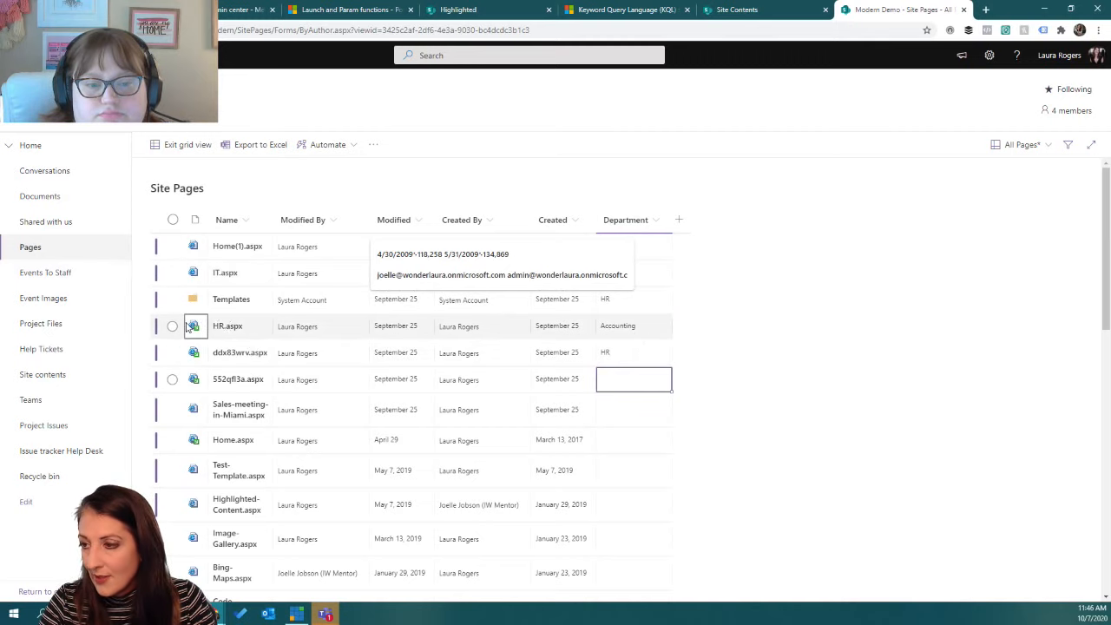
pyautogui.click(628, 408)
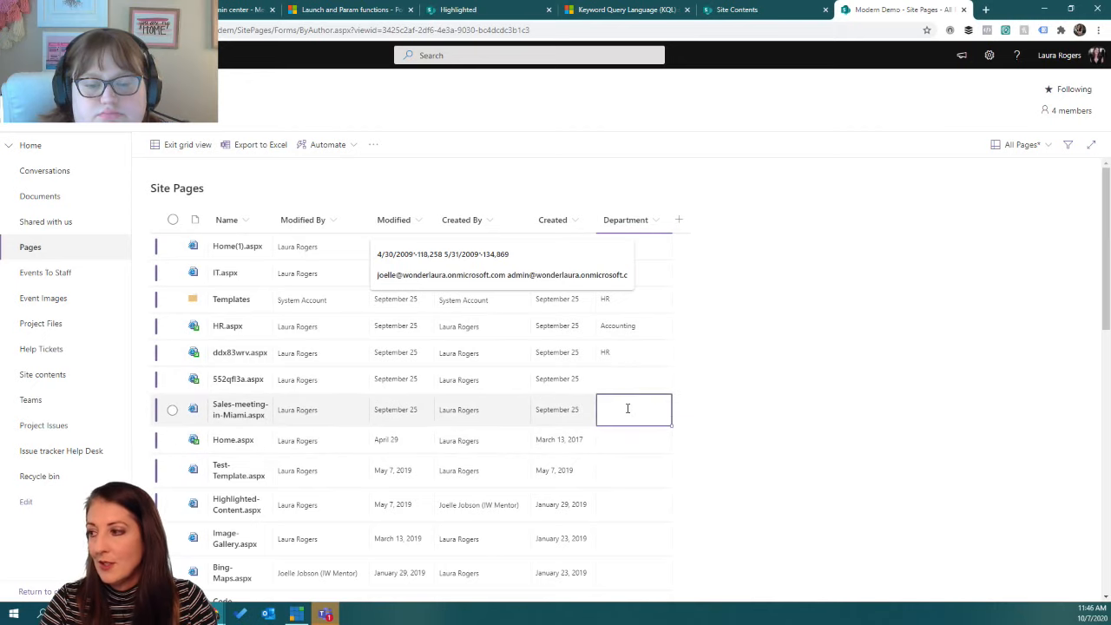
pyautogui.click(627, 408)
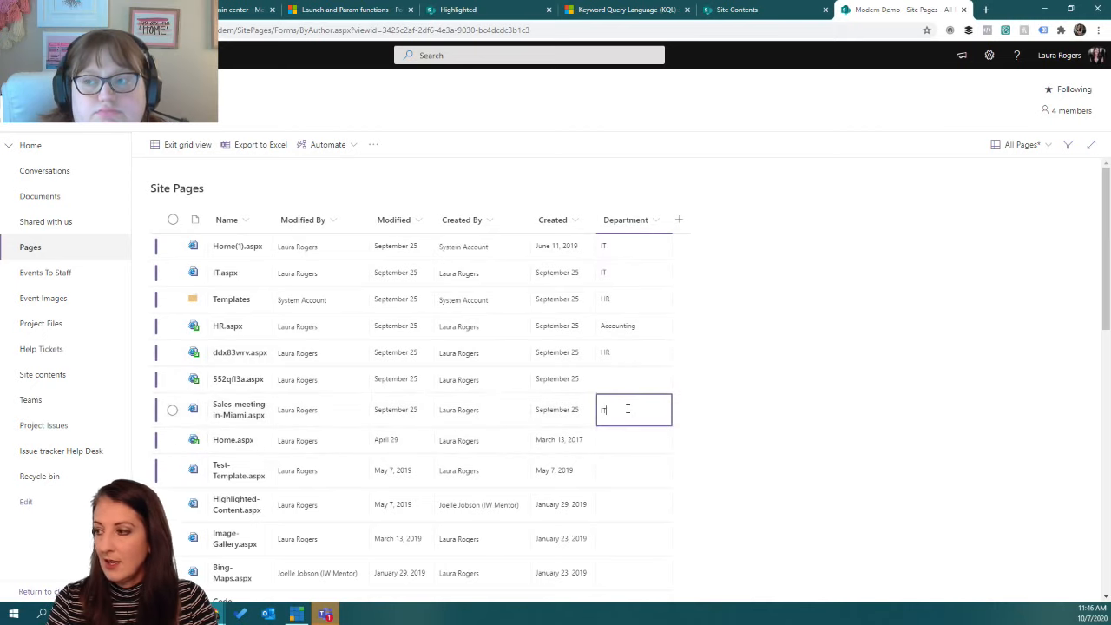
pyautogui.press('Return')
# Set Department to IT for Test-Template.aspx and Highlighted-Content.aspx, HR for Image-Gallery.aspx and Accounting for Bing-Maps.aspx, and leave grid view.
pyautogui.click(618, 469)
pyautogui.click(620, 470)
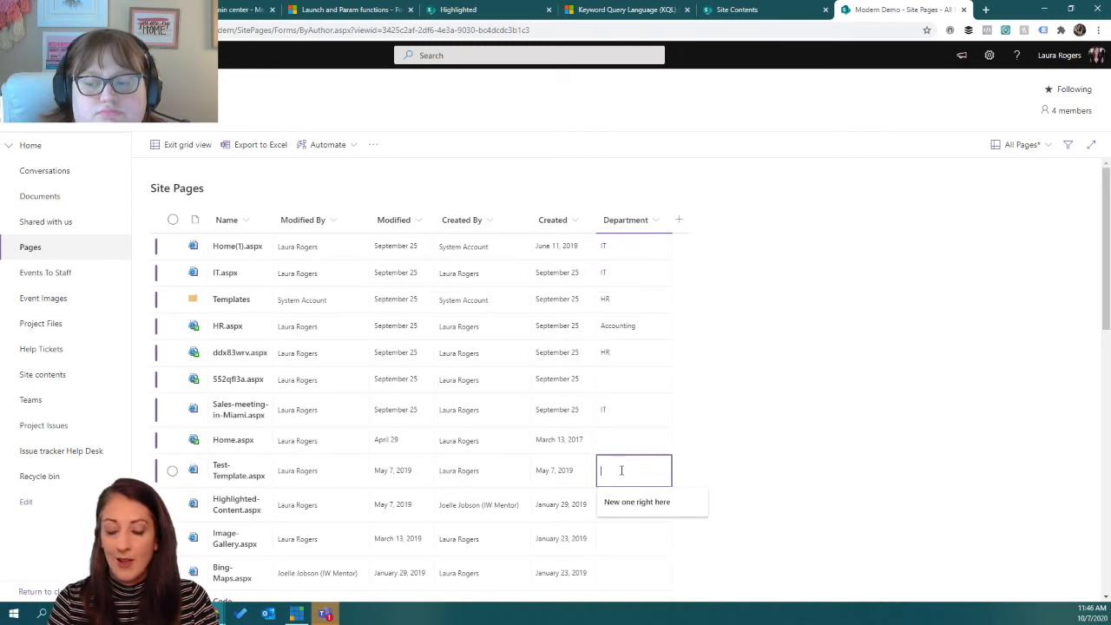
pyautogui.write('IT')
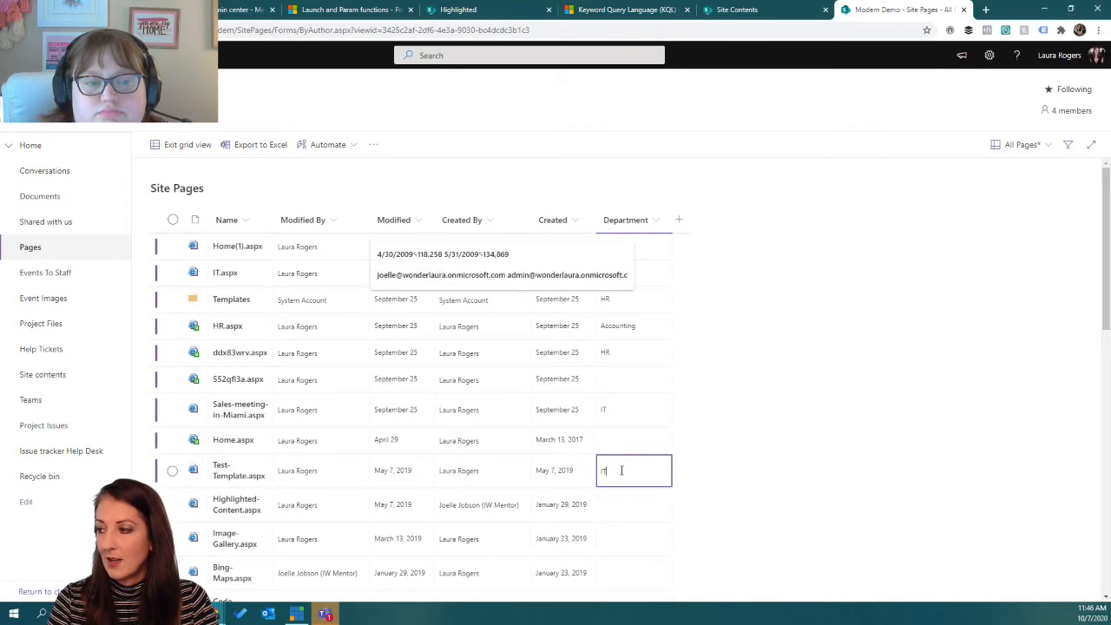
pyautogui.press('Return')
pyautogui.write('IT')
pyautogui.press('Return')
pyautogui.write('HR')
pyautogui.press('Return')
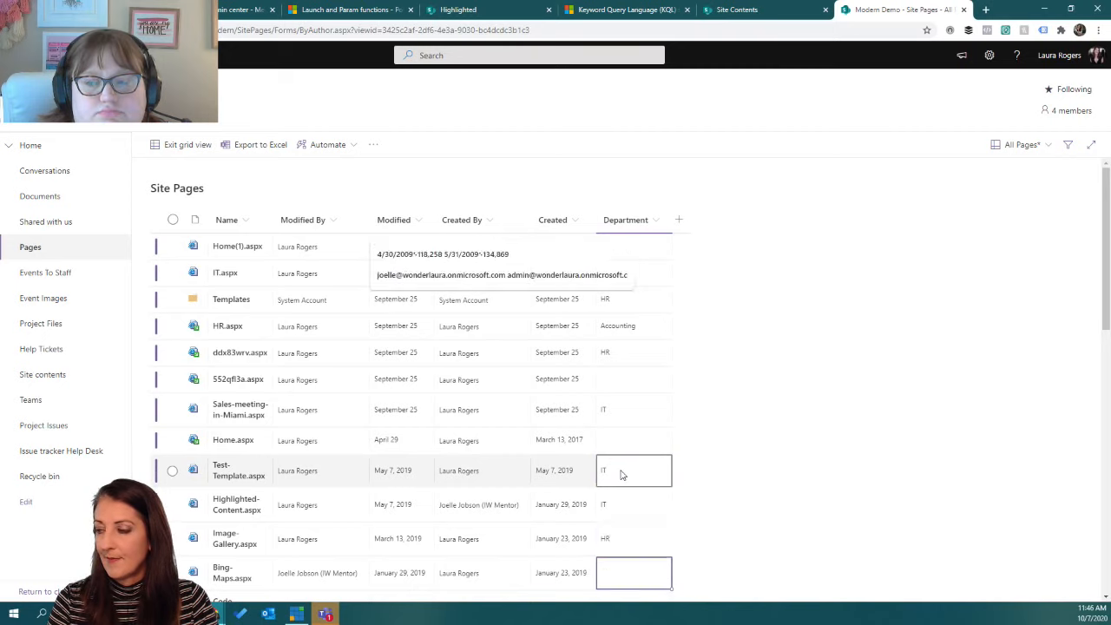
pyautogui.write('Account')
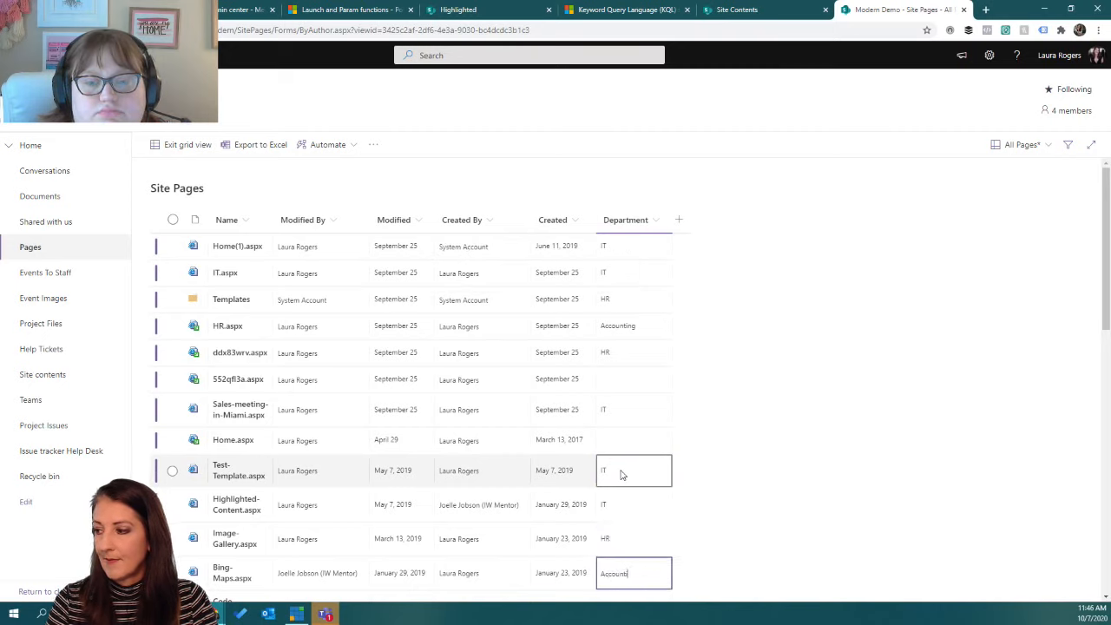
pyautogui.write('ing')
pyautogui.press('Return')
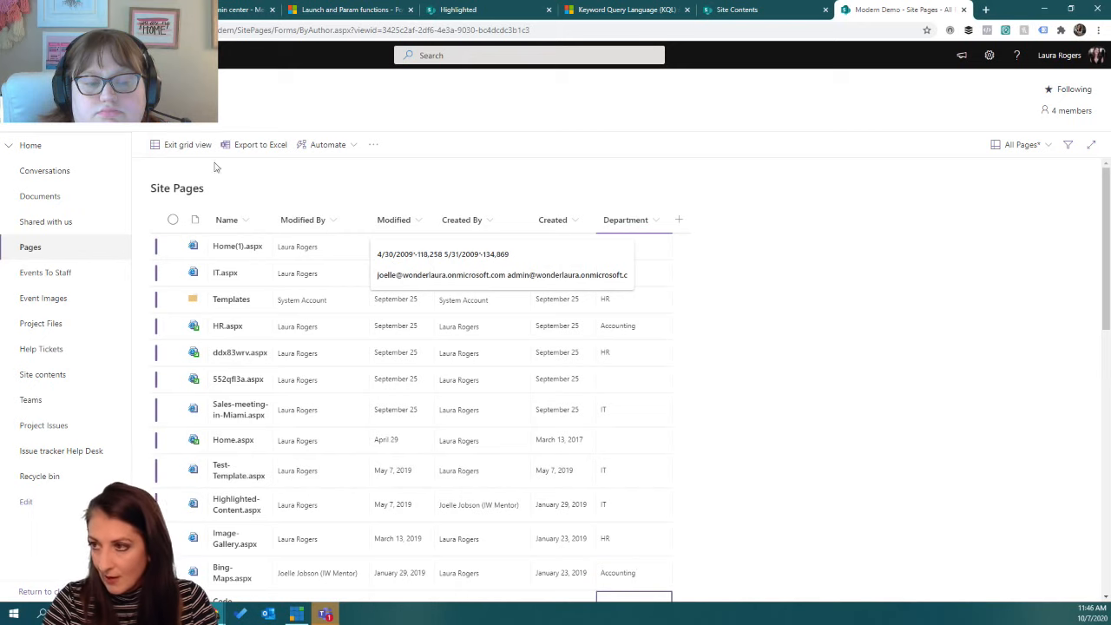
pyautogui.click(182, 144)
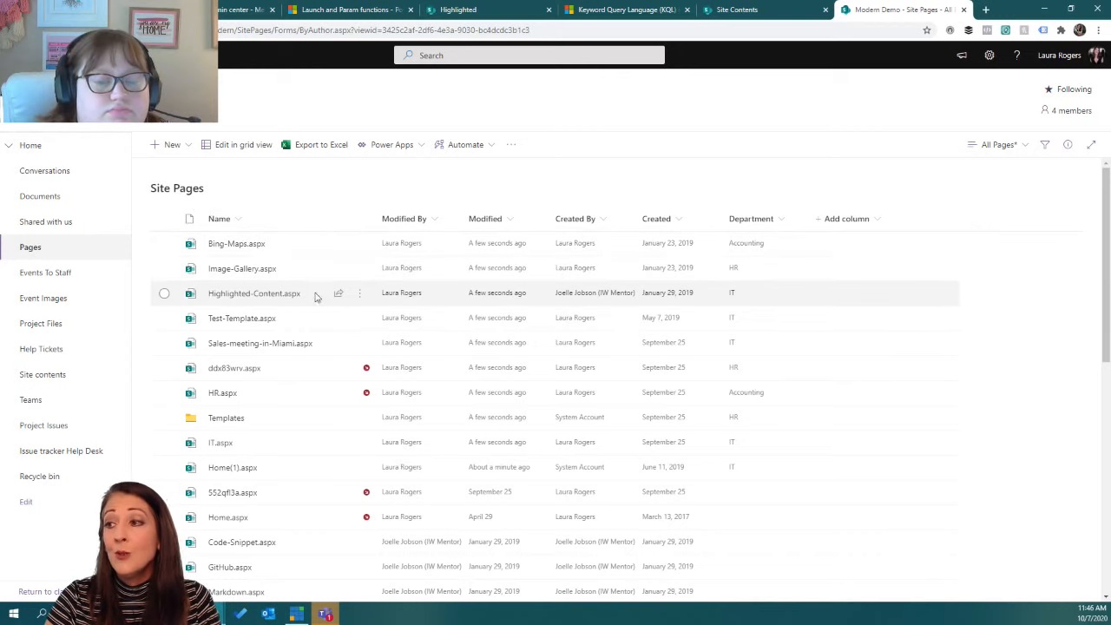
# Open Highlighted-Content.aspx for editing and examine the technical details of its title area error.
pyautogui.click(278, 297)
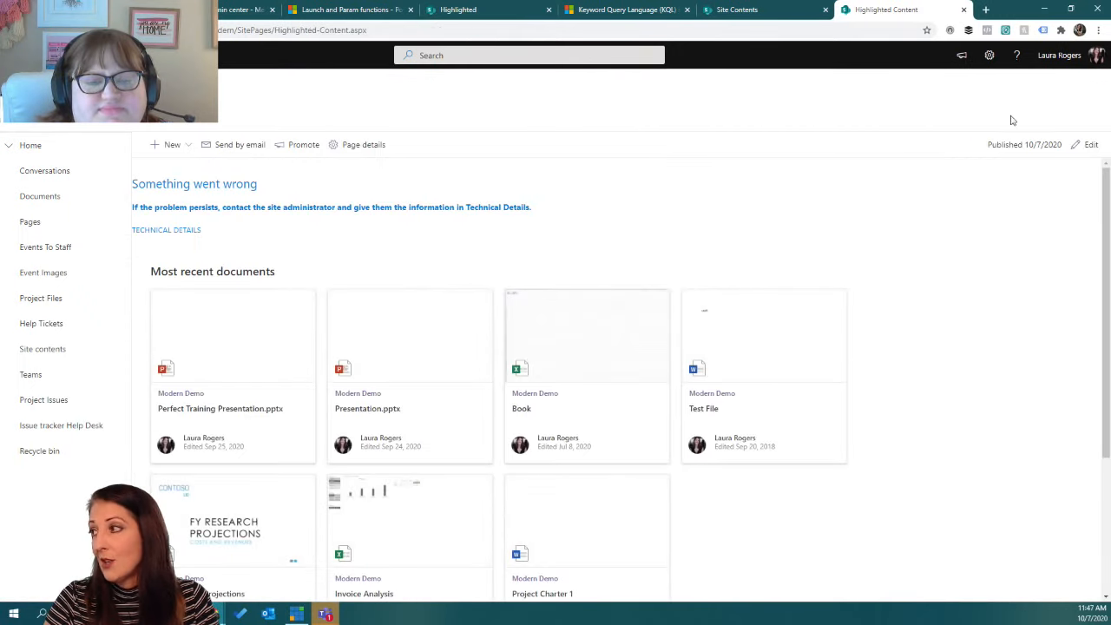
pyautogui.click(1085, 144)
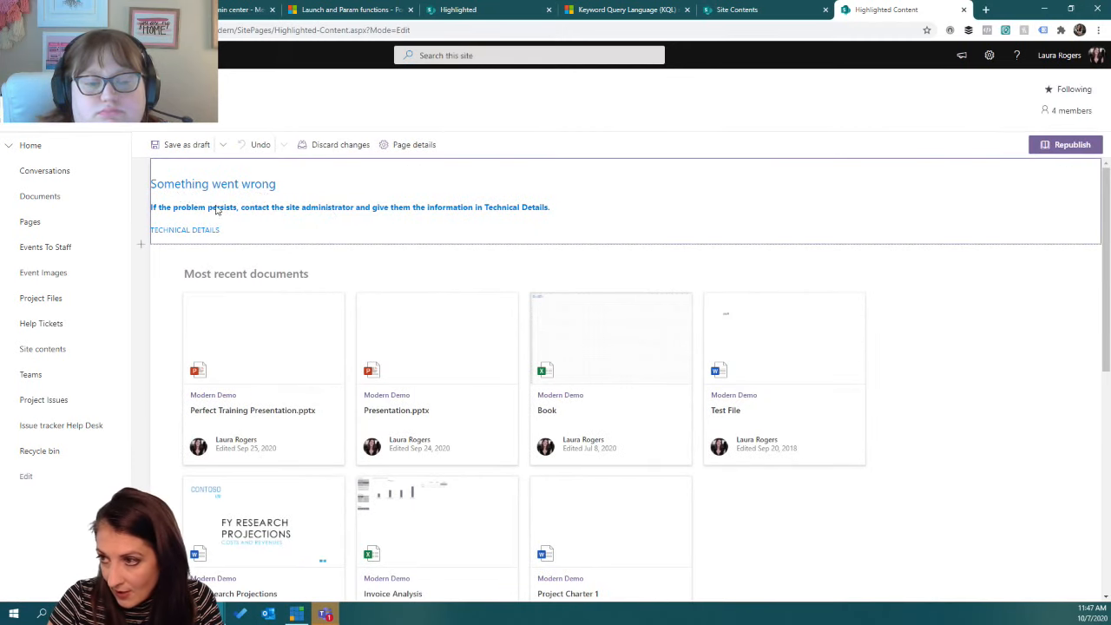
pyautogui.click(180, 231)
pyautogui.click(264, 239)
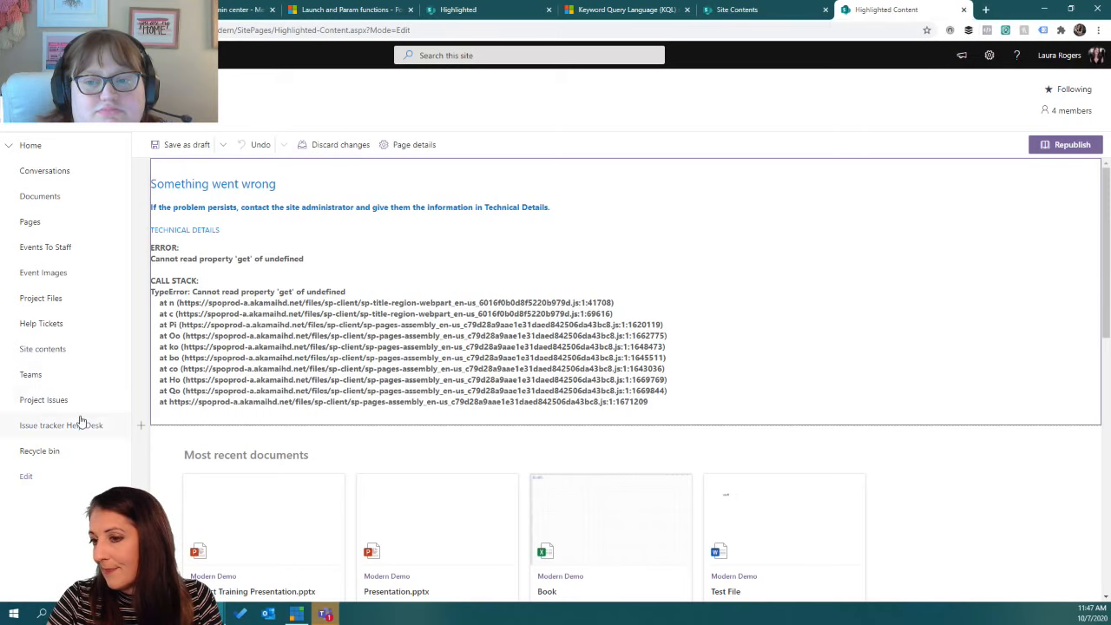
# Return to the Site Pages library and delete Highlighted-Content.aspx.
pyautogui.click(30, 222)
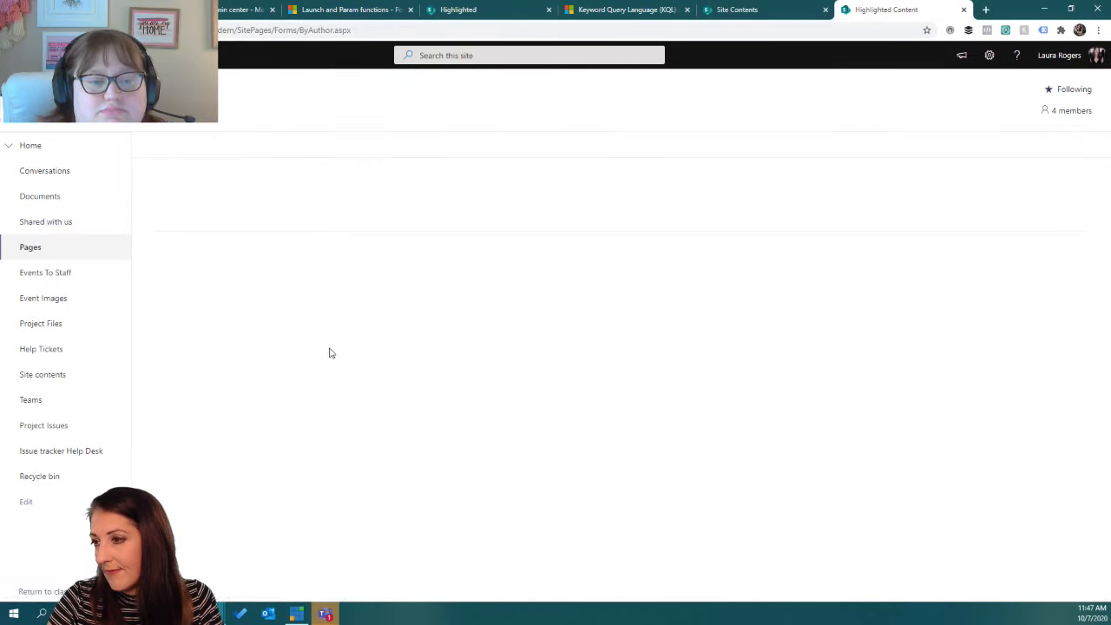
pyautogui.scroll(-3, 340, 460)
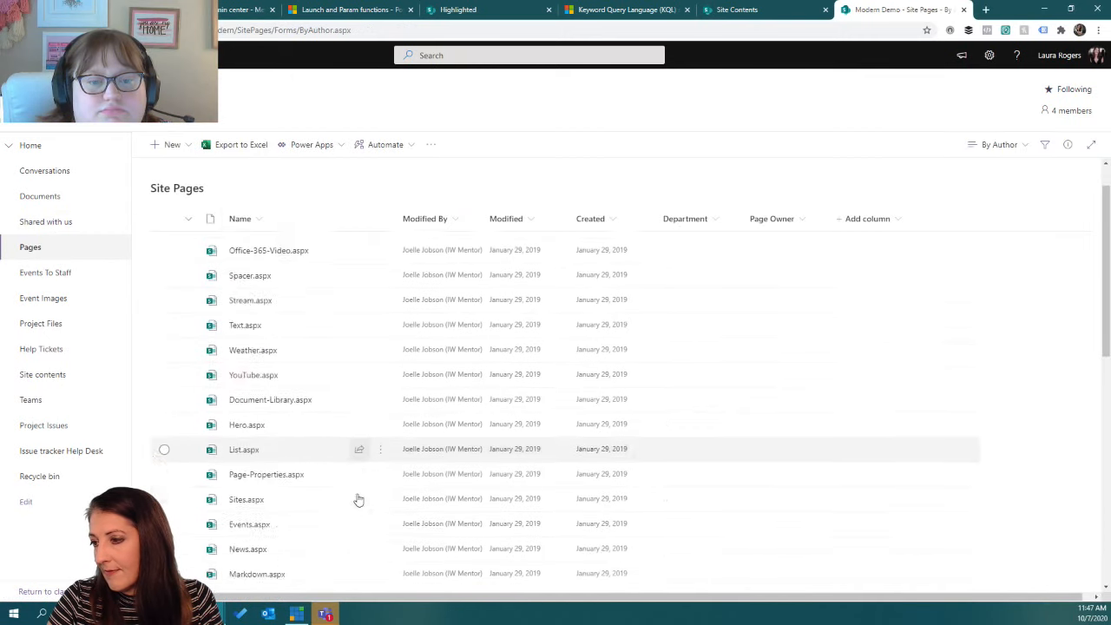
pyautogui.click(473, 467)
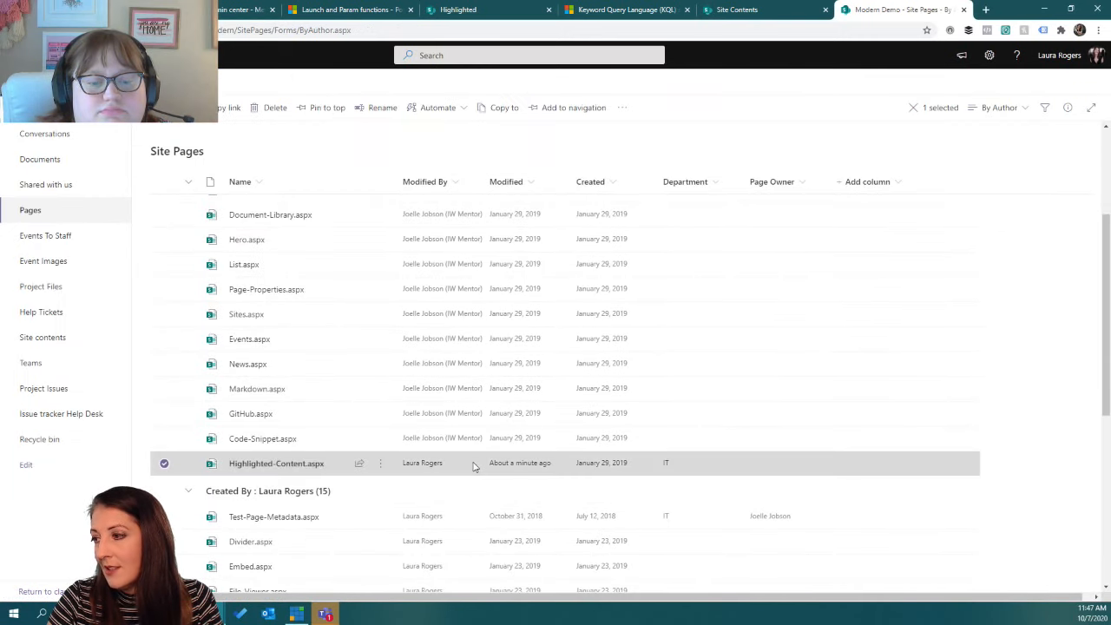
pyautogui.press('Delete')
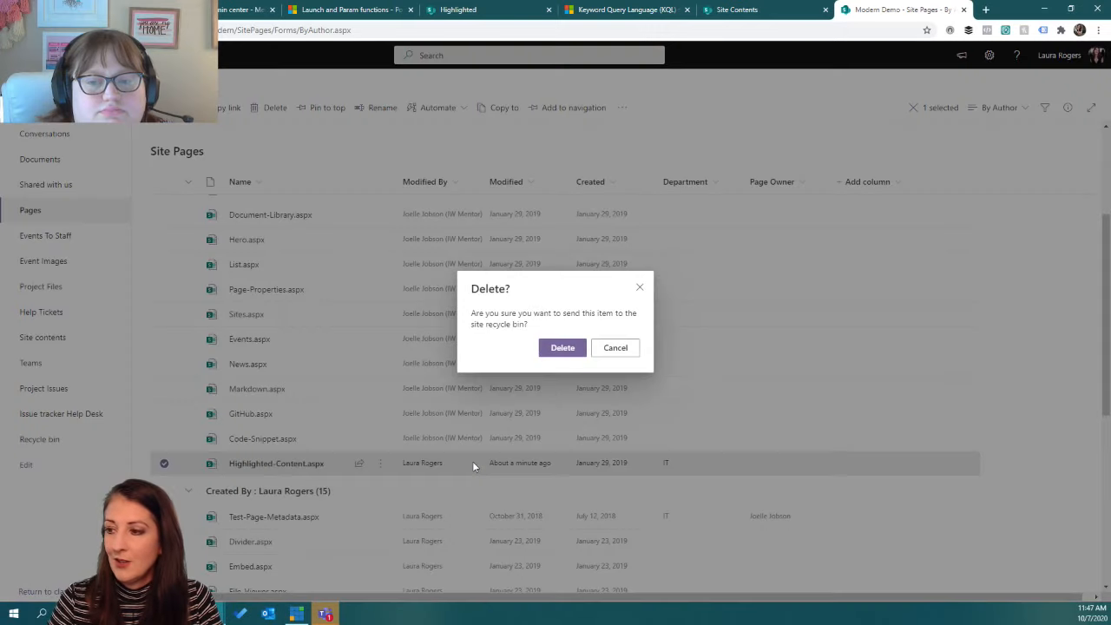
pyautogui.click(564, 347)
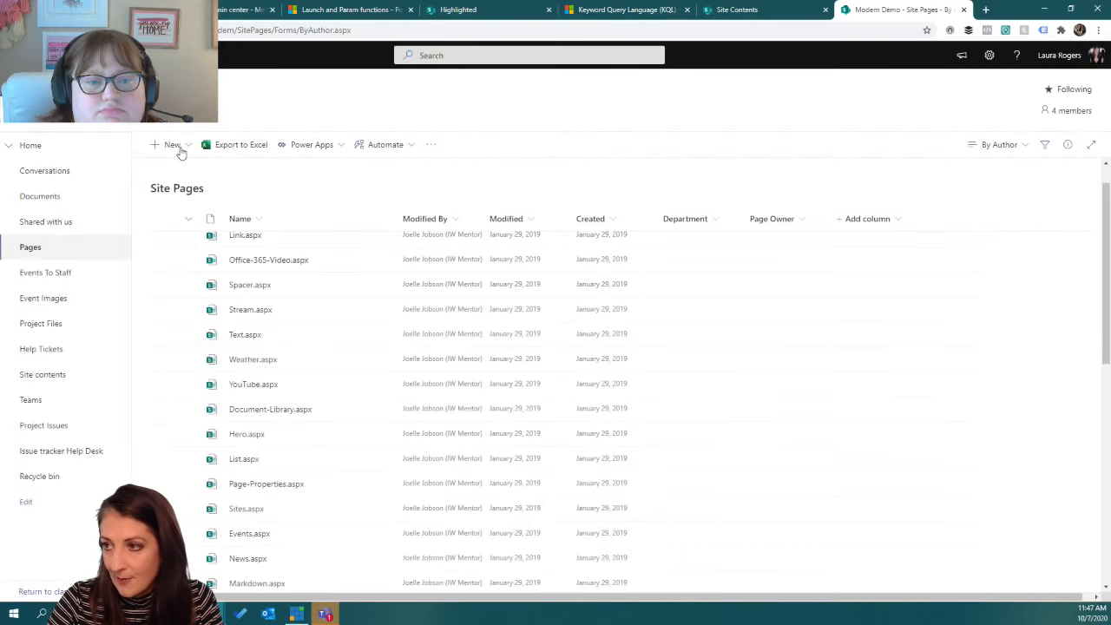
# Create a new site page titled Highlighted and remove the author from its title area.
pyautogui.click(174, 145)
pyautogui.scroll(-1, 180, 208)
pyautogui.click(174, 108)
pyautogui.click(171, 179)
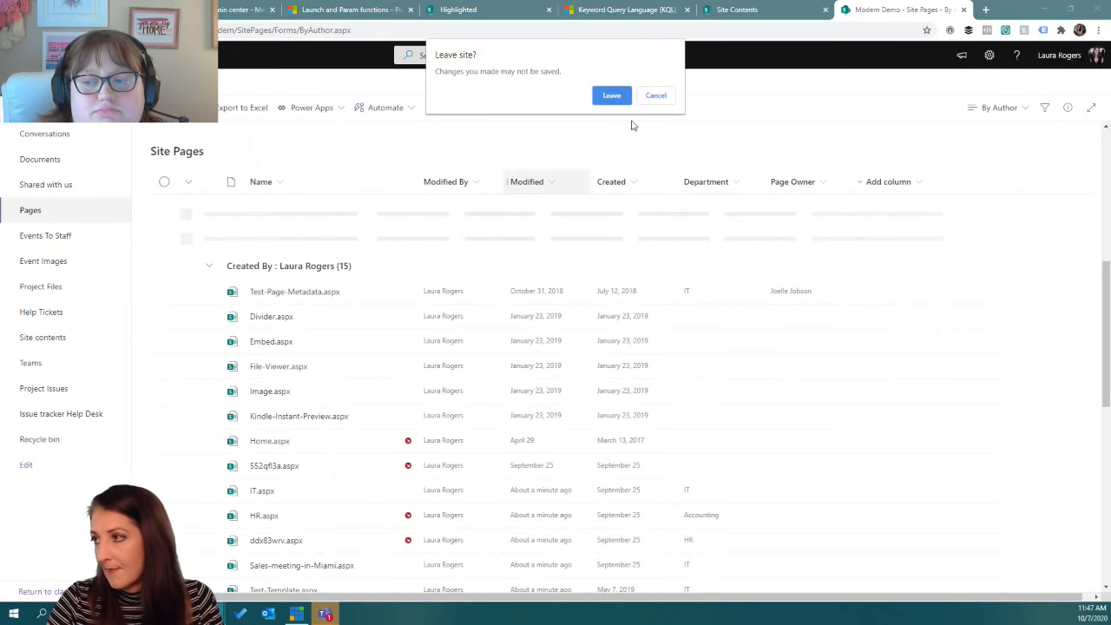
pyautogui.click(615, 98)
pyautogui.click(614, 365)
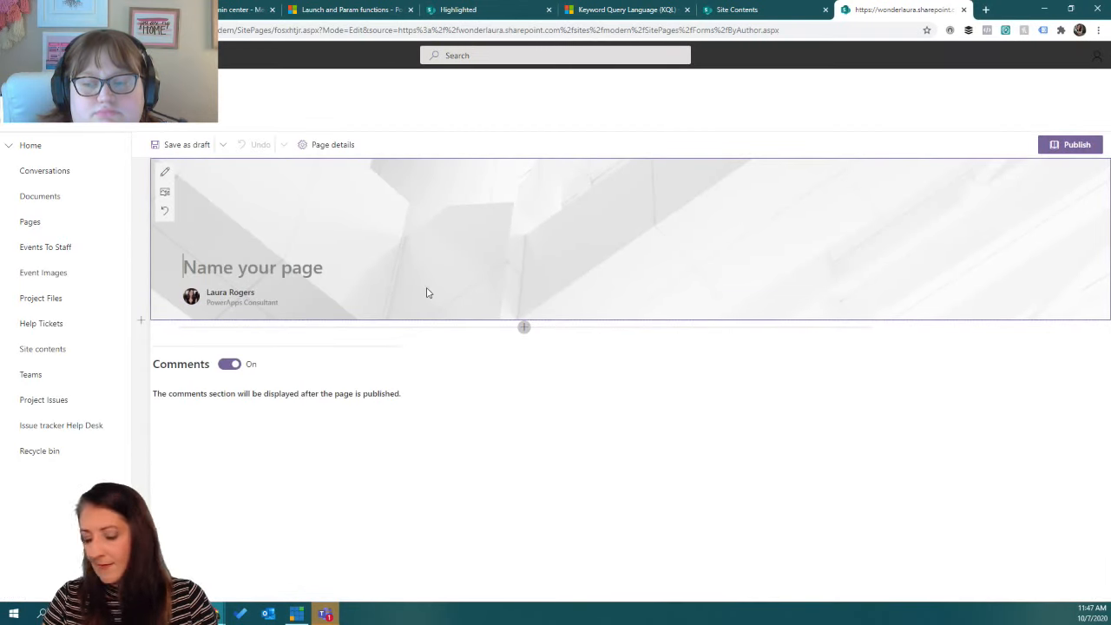
pyautogui.write('Highlighted')
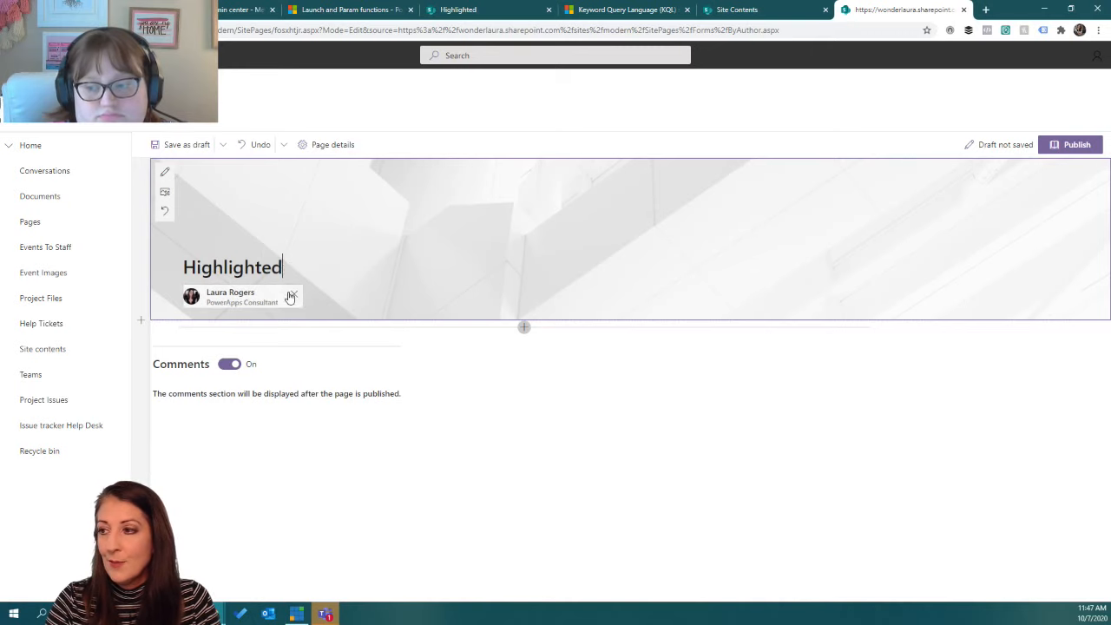
pyautogui.click(292, 295)
# Add a Highlighted content web part to the page and set its content type to Pages.
pyautogui.click(524, 328)
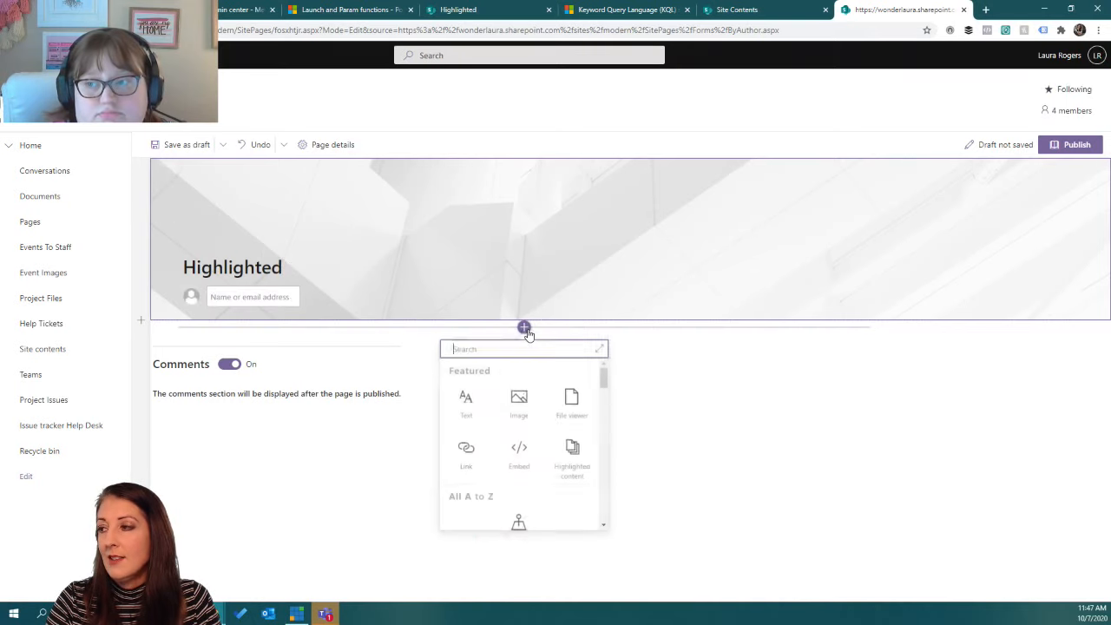
pyautogui.click(568, 456)
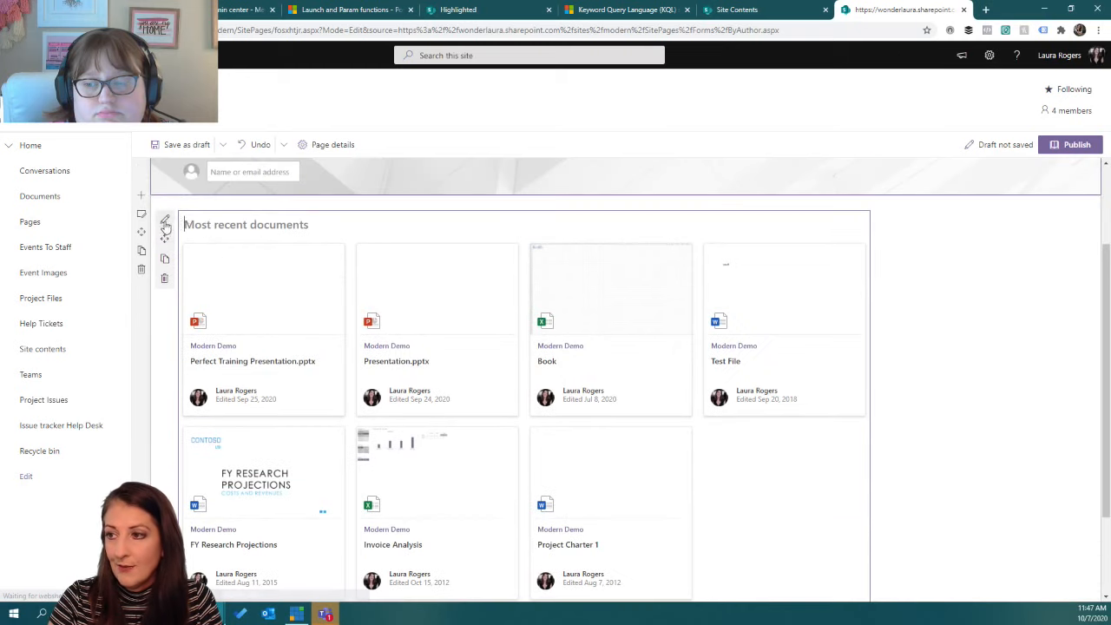
pyautogui.click(164, 219)
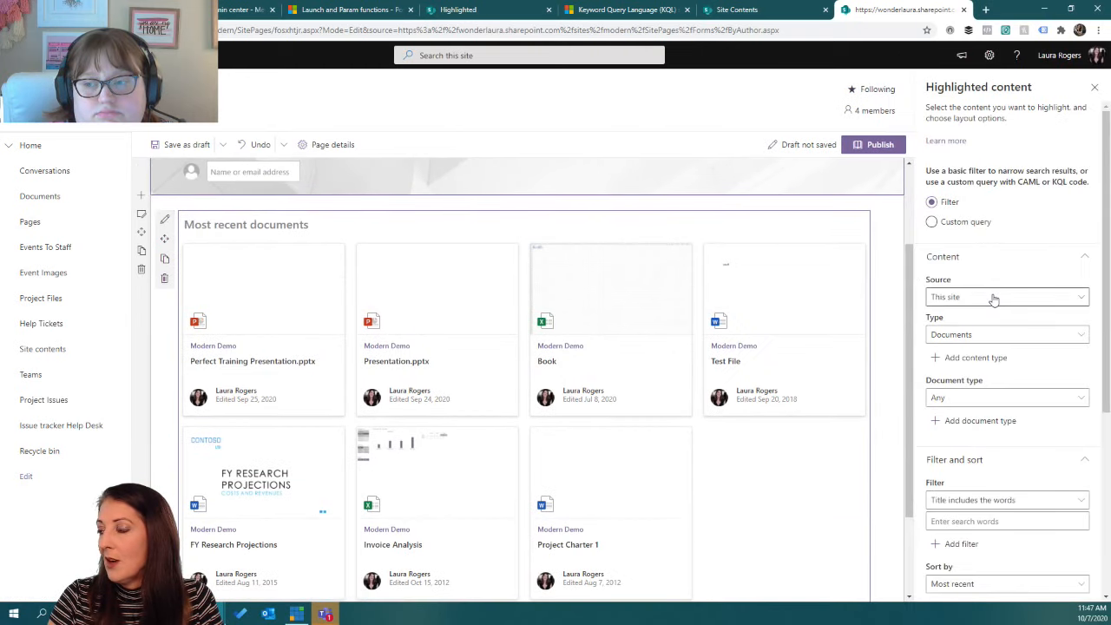
pyautogui.click(997, 337)
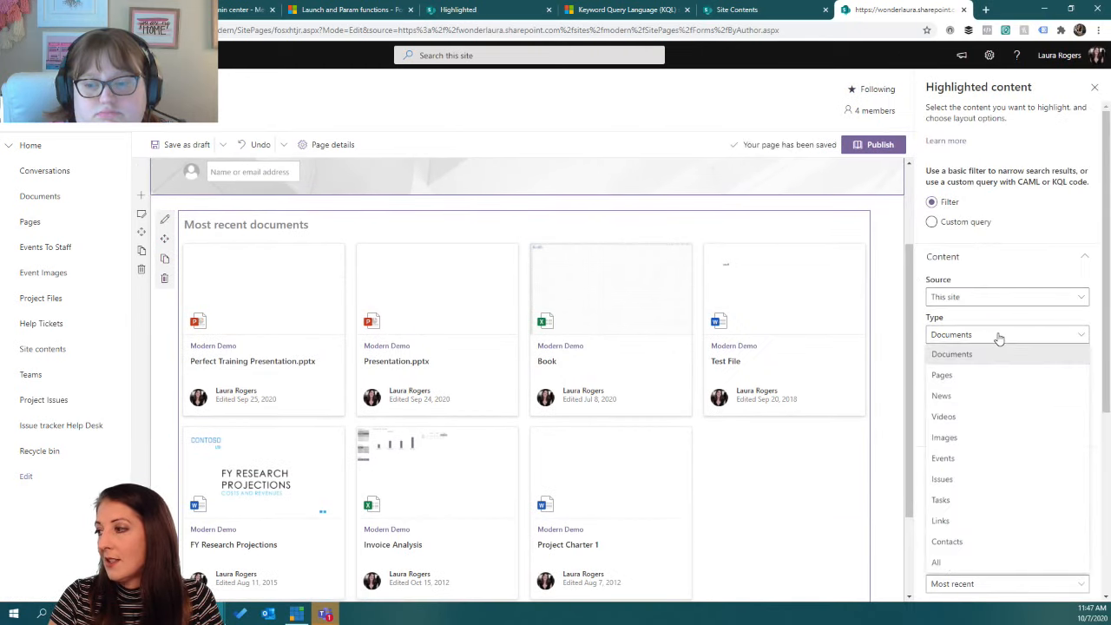
pyautogui.click(985, 378)
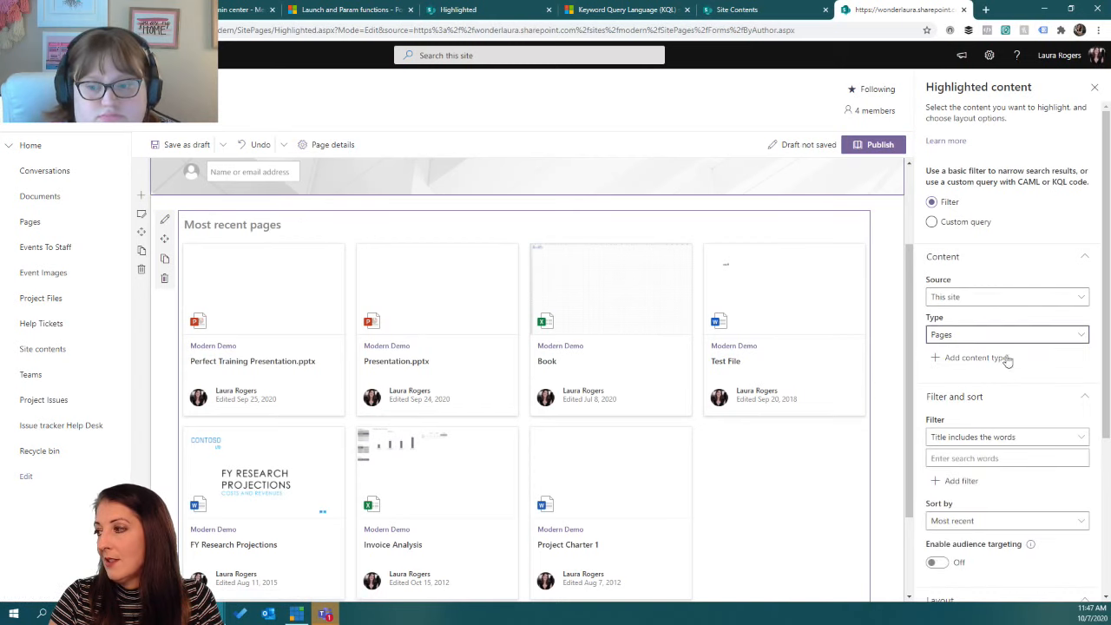
# Set the web part's source to The page library on this site, keep the Pages type and view the filter options.
pyautogui.scroll(-2, 1006, 373)
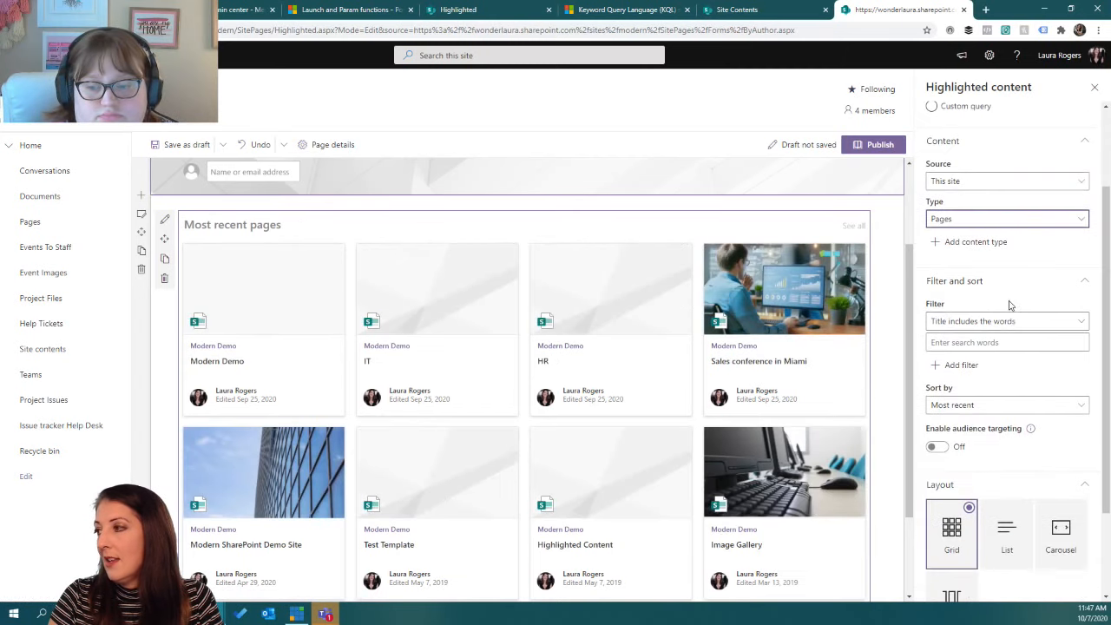
pyautogui.scroll(2, 1006, 304)
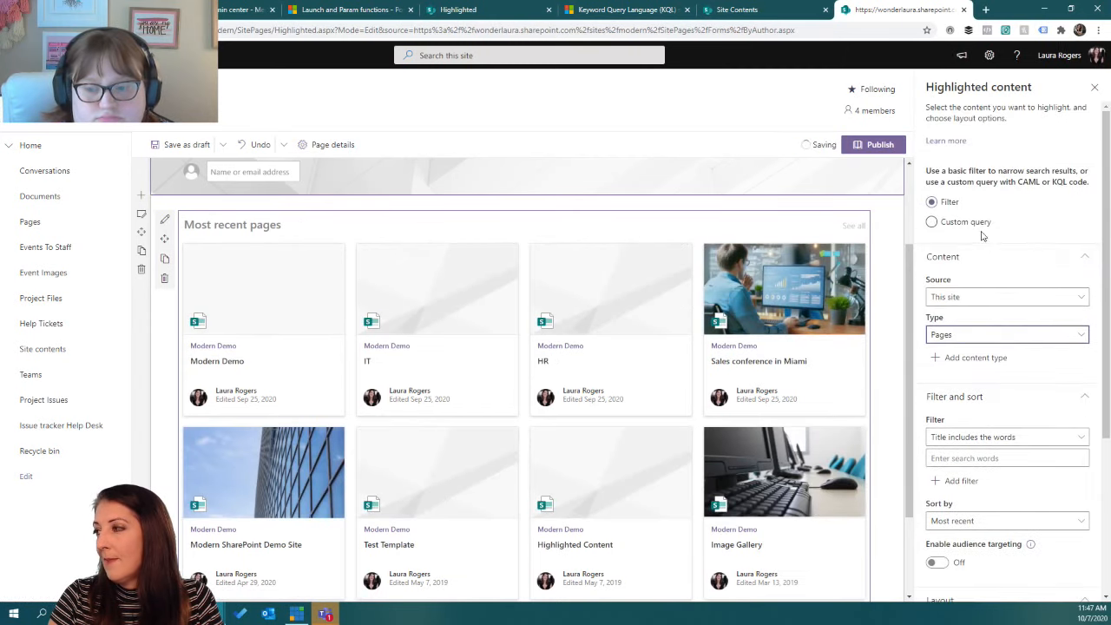
pyautogui.click(989, 300)
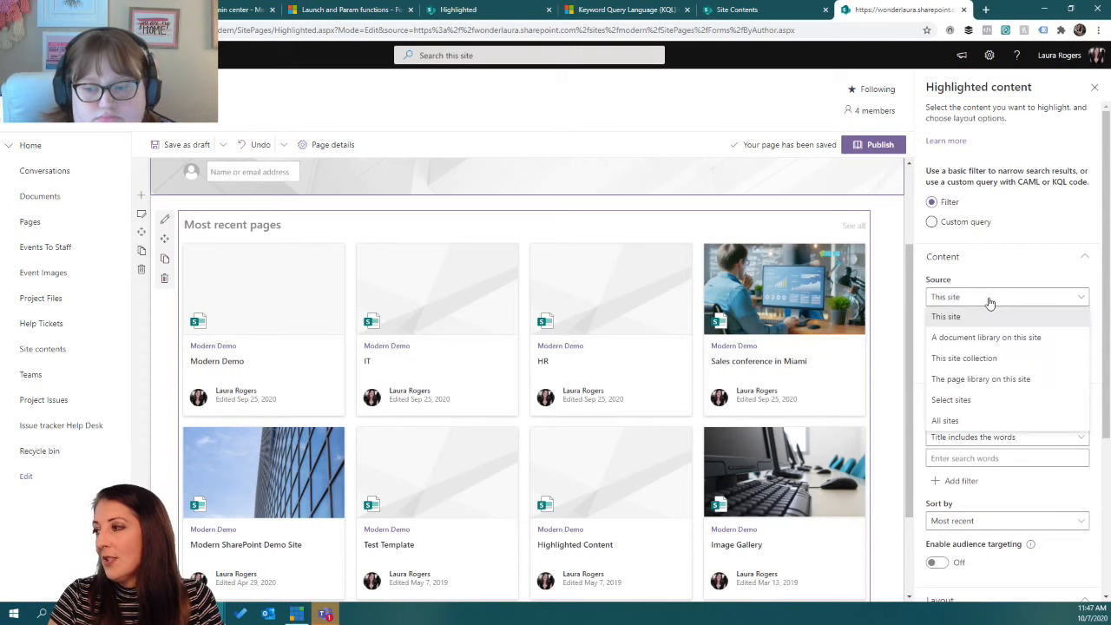
pyautogui.click(986, 381)
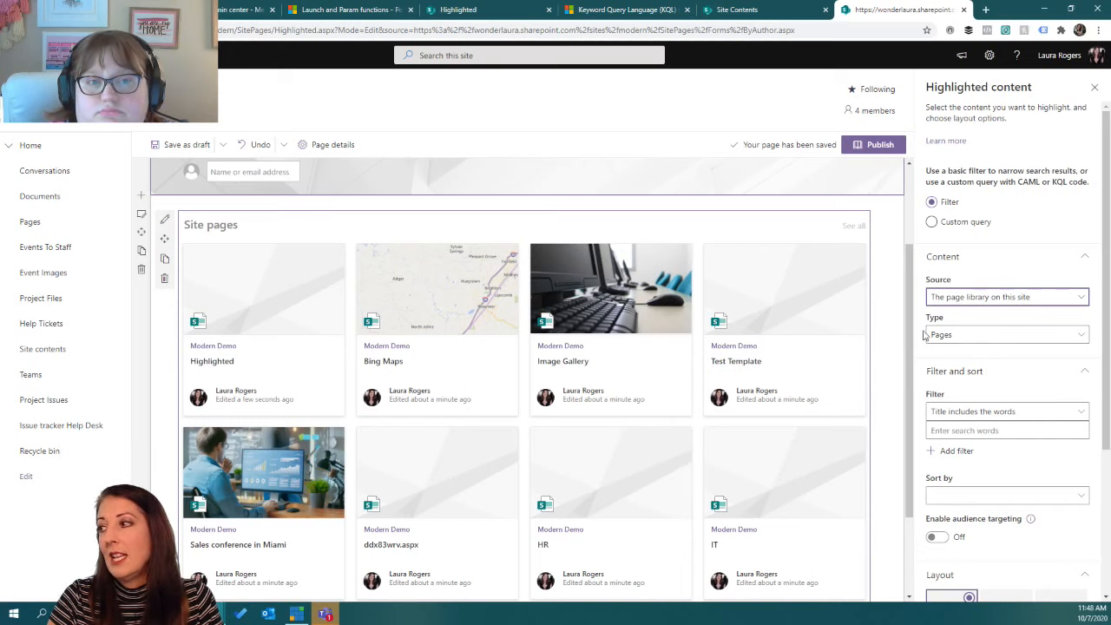
pyautogui.click(963, 333)
pyautogui.click(991, 354)
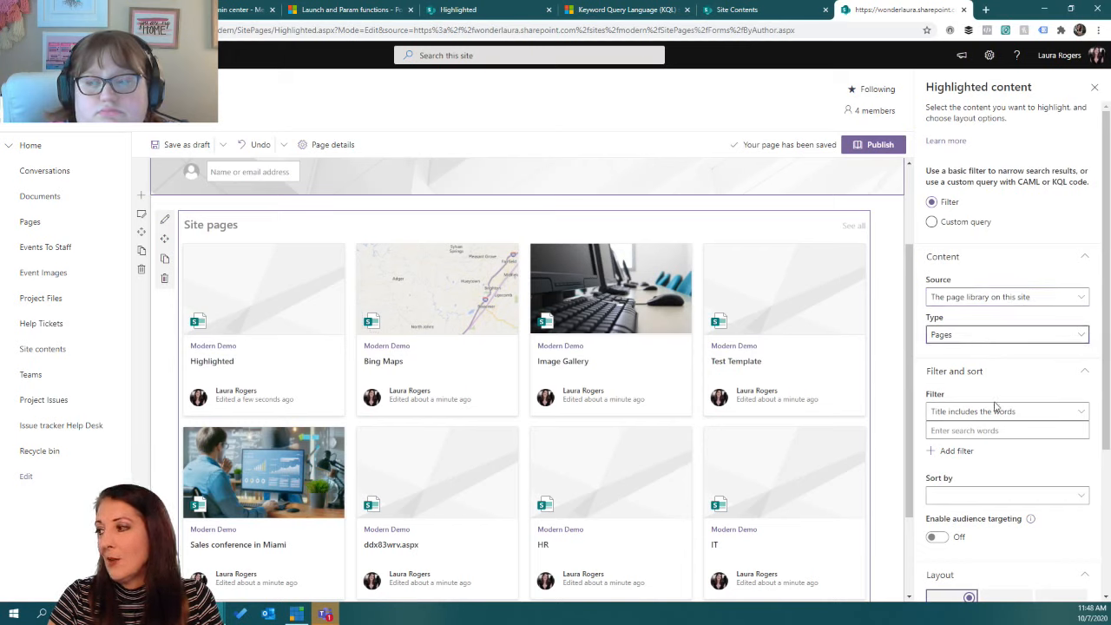
pyautogui.click(1005, 411)
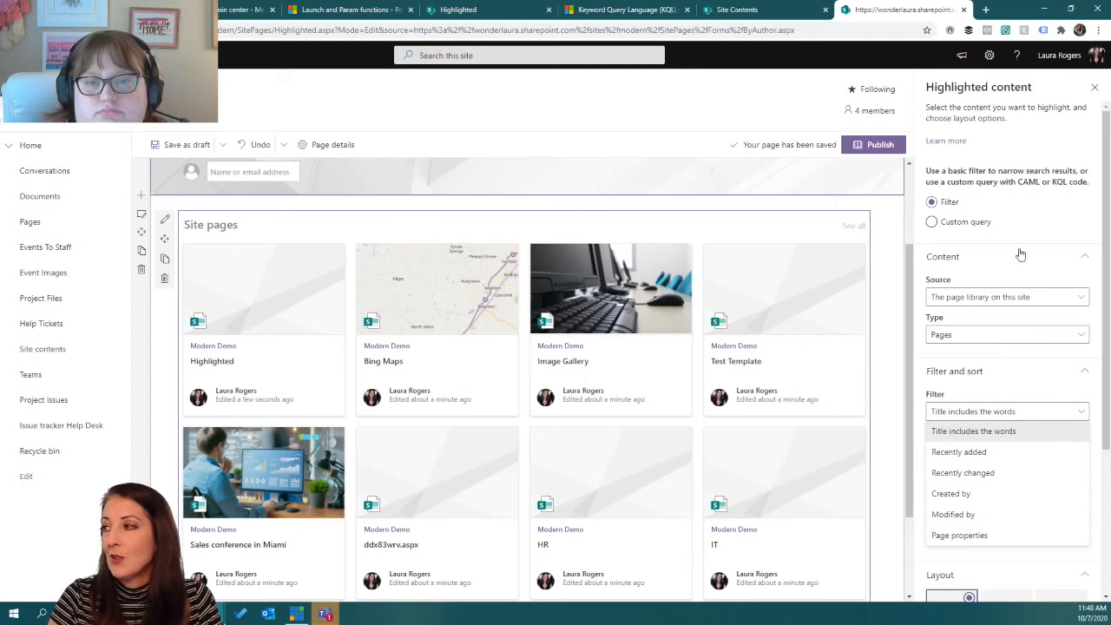
# Compare the type and filter options with the source set to This site, and return the source to The page library on this site.
pyautogui.click(979, 296)
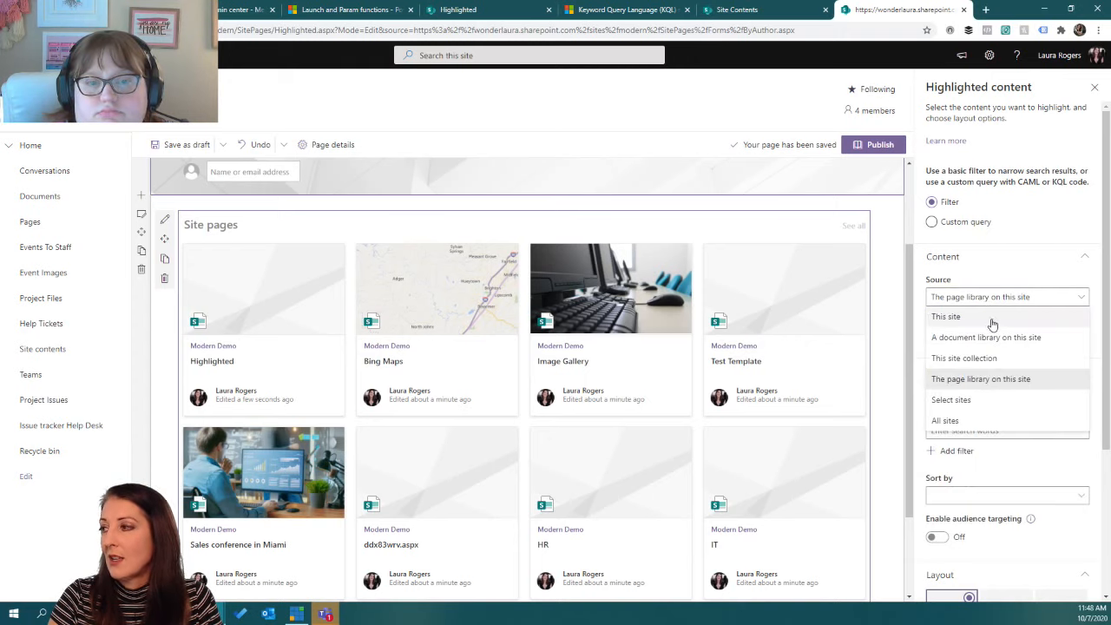
pyautogui.click(987, 317)
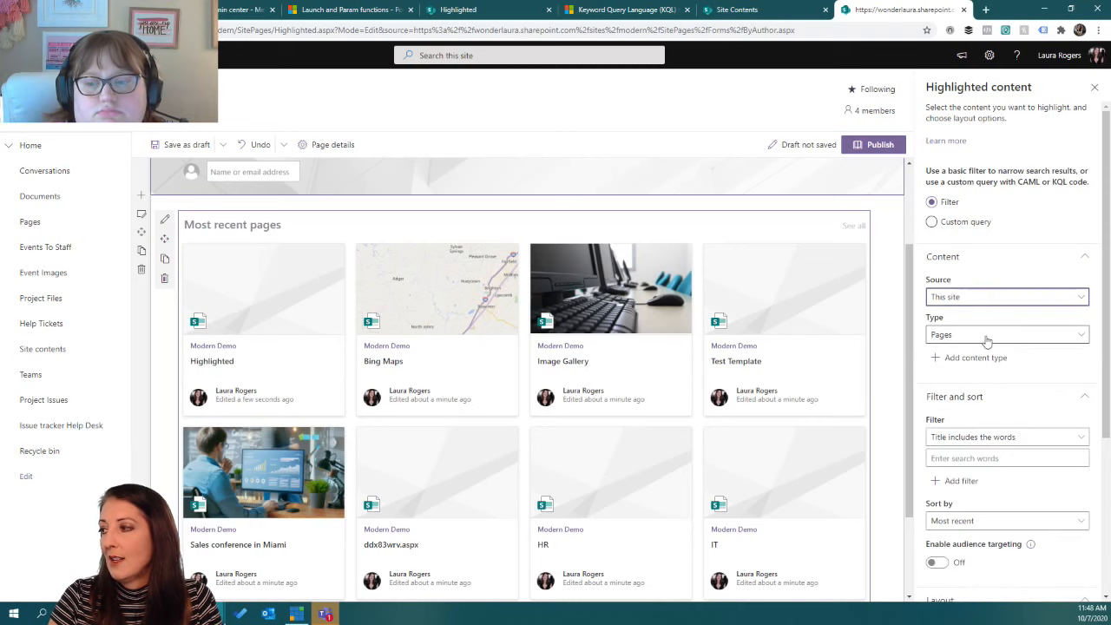
pyautogui.click(977, 341)
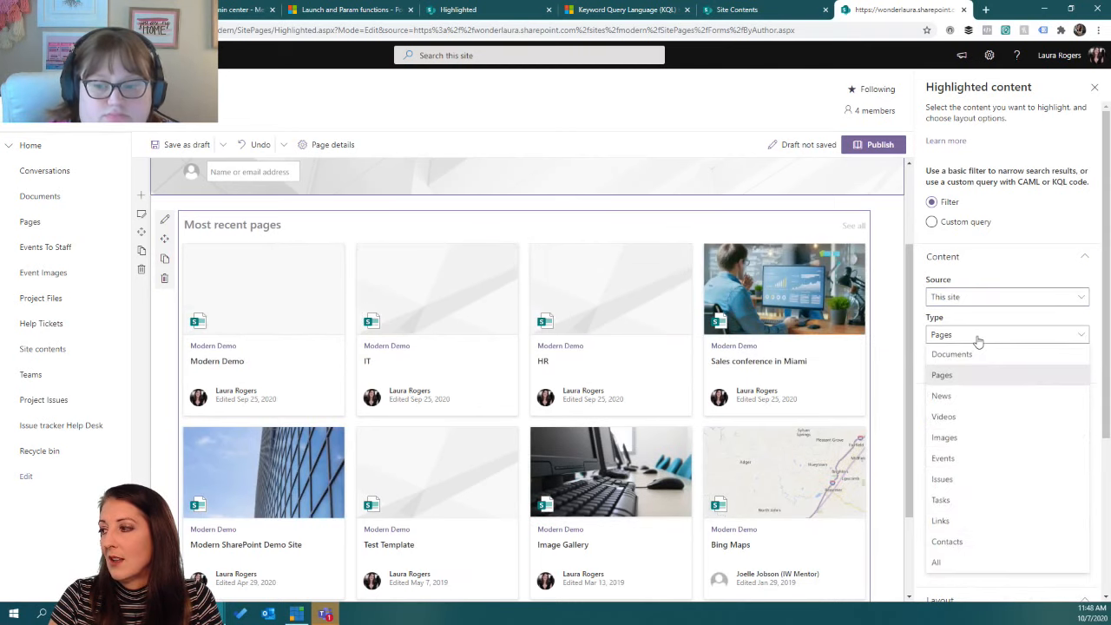
pyautogui.click(977, 342)
pyautogui.click(1008, 436)
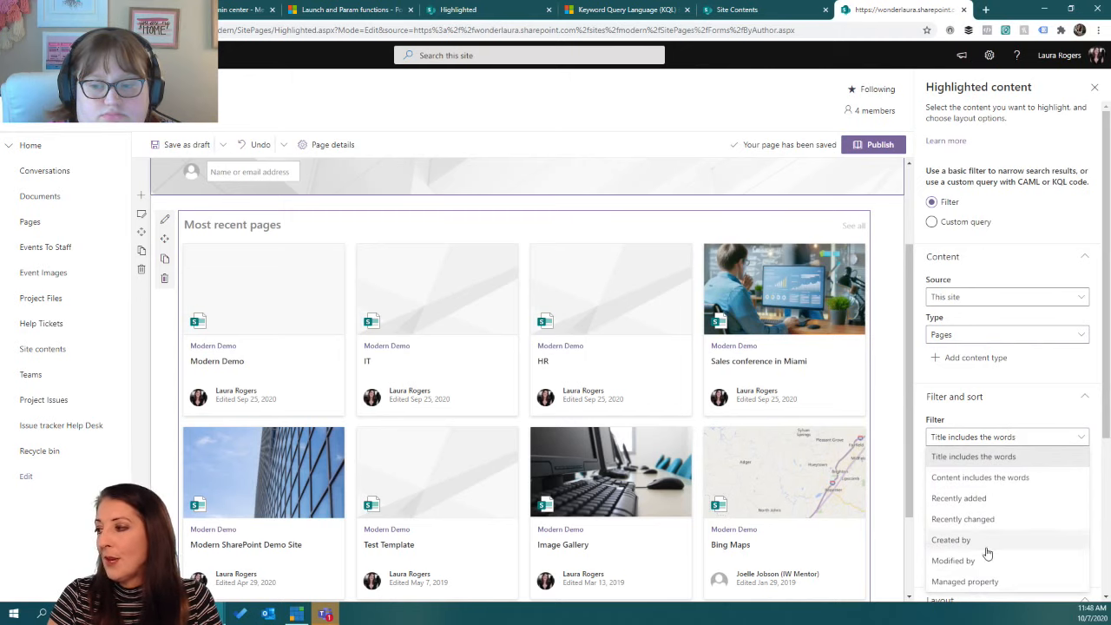
pyautogui.click(977, 298)
pyautogui.click(975, 382)
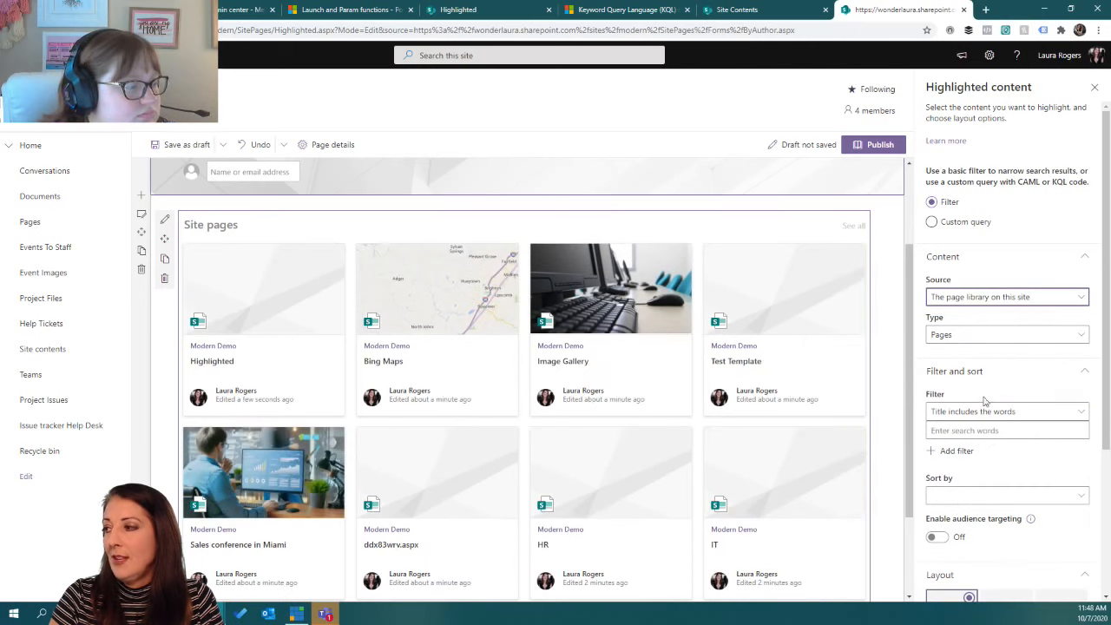
# Try the News type for the Highlighted content web part and switch it back to Pages.
pyautogui.click(978, 338)
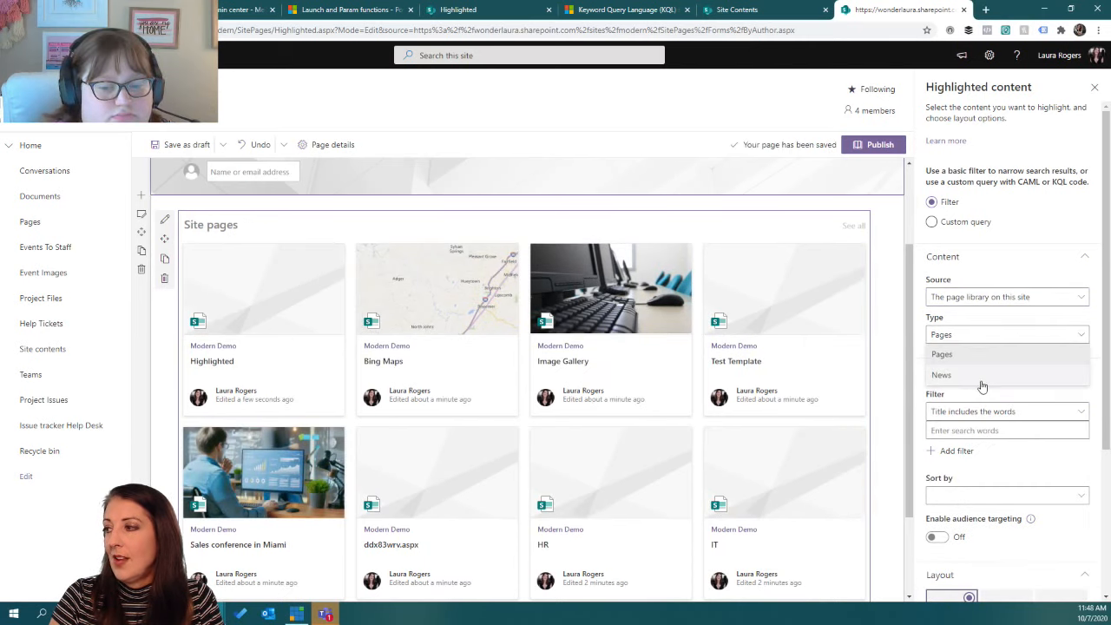
pyautogui.click(979, 376)
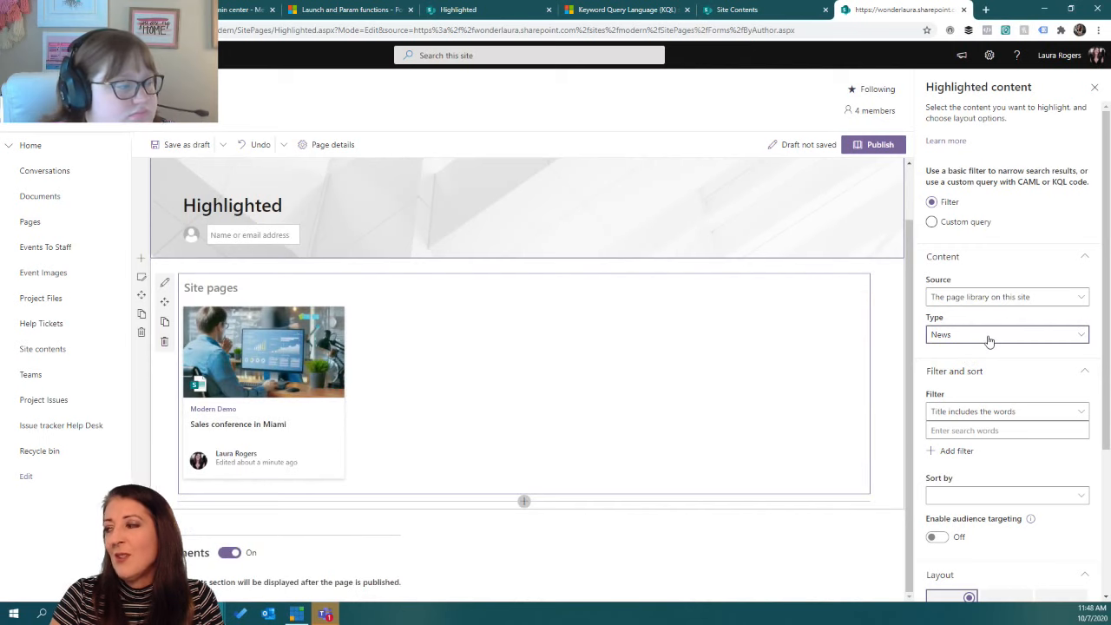
pyautogui.click(989, 339)
pyautogui.click(991, 353)
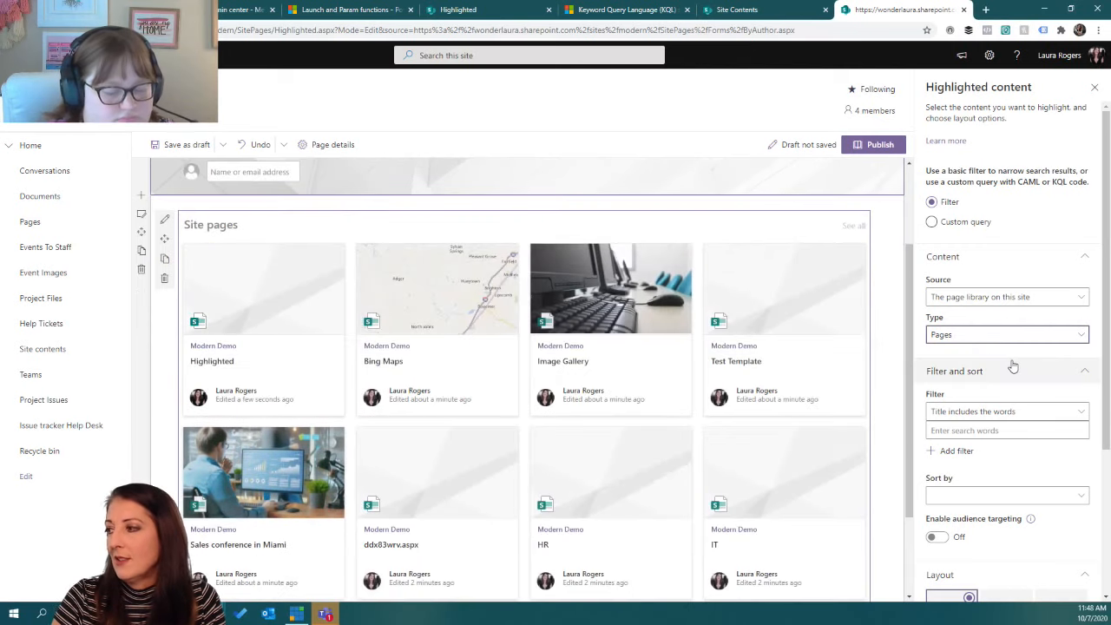
# Filter the web part by page properties where Department equals IT, and sort the results by Title.
pyautogui.click(1042, 411)
pyautogui.click(997, 536)
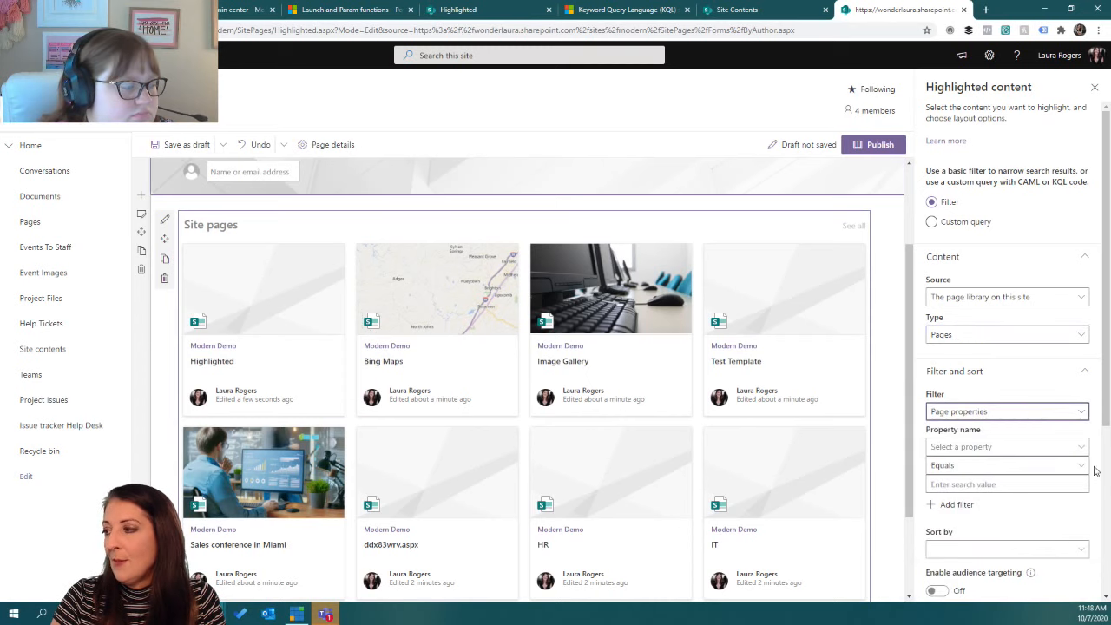
pyautogui.click(1056, 448)
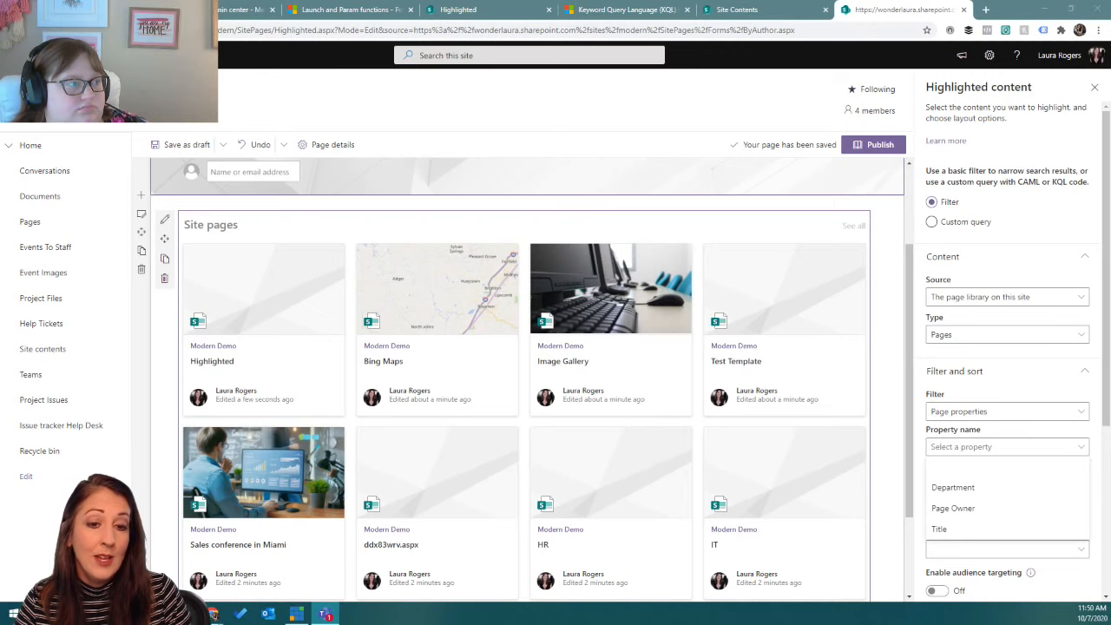
pyautogui.click(965, 488)
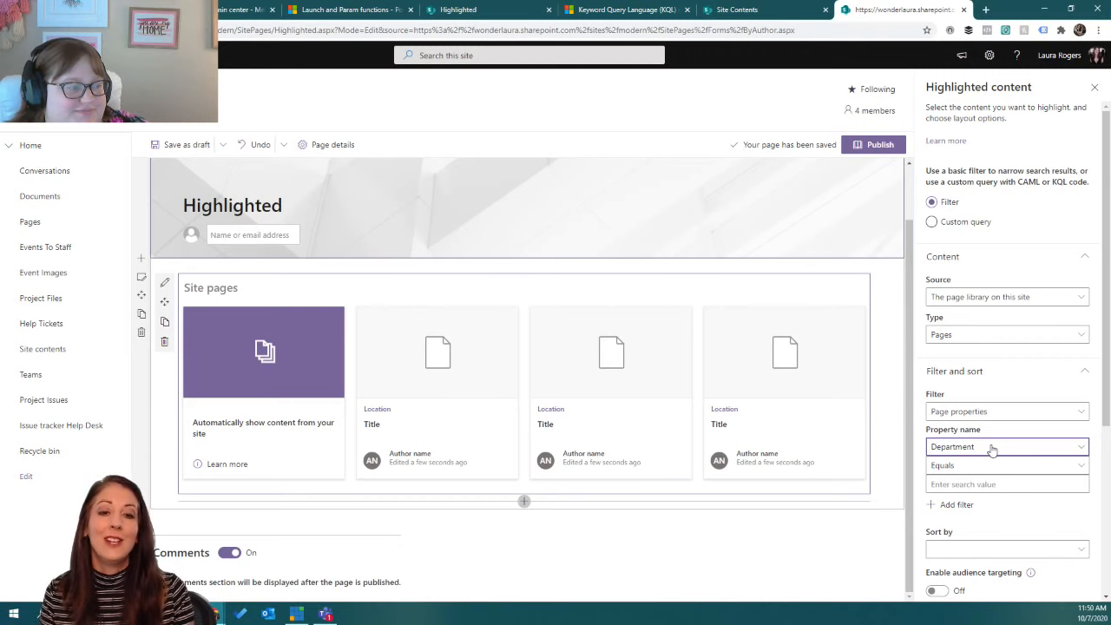
pyautogui.click(1005, 484)
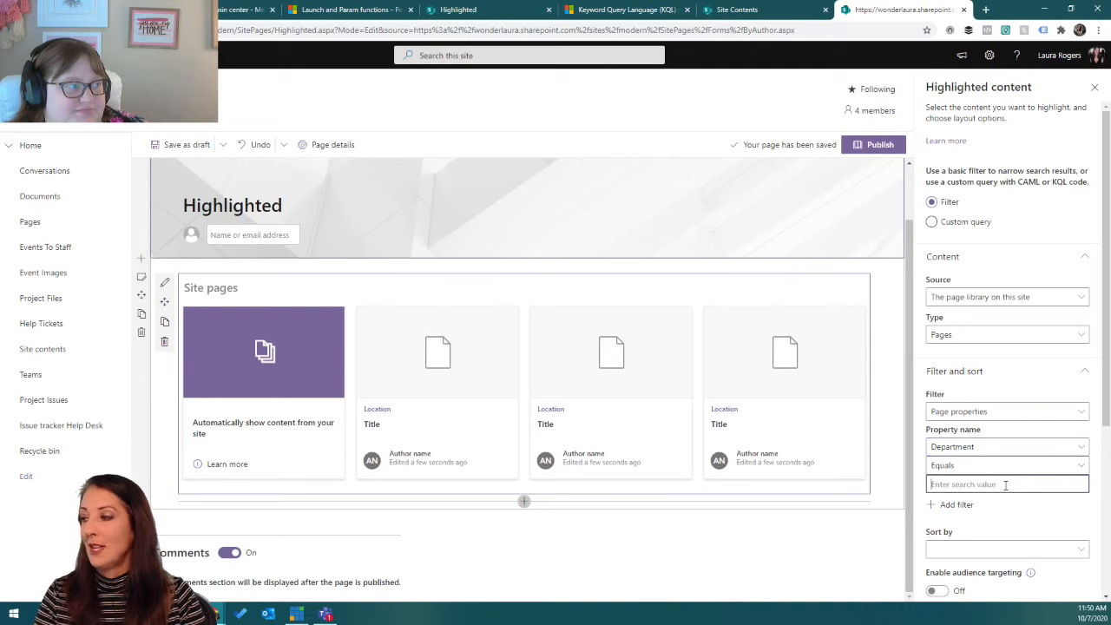
pyautogui.write('IT')
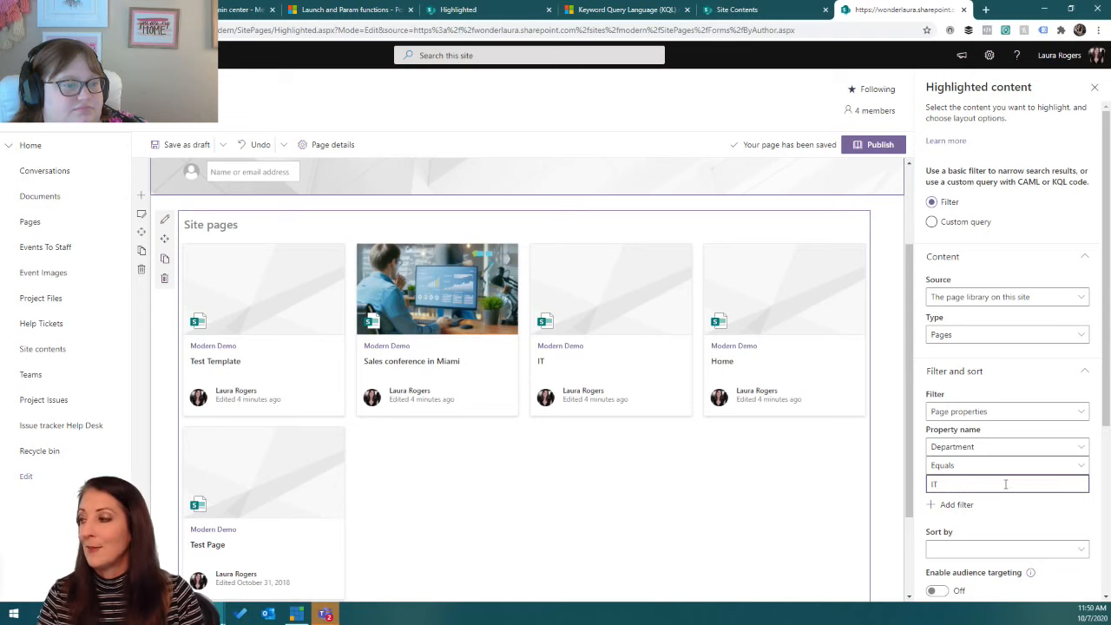
pyautogui.click(1028, 549)
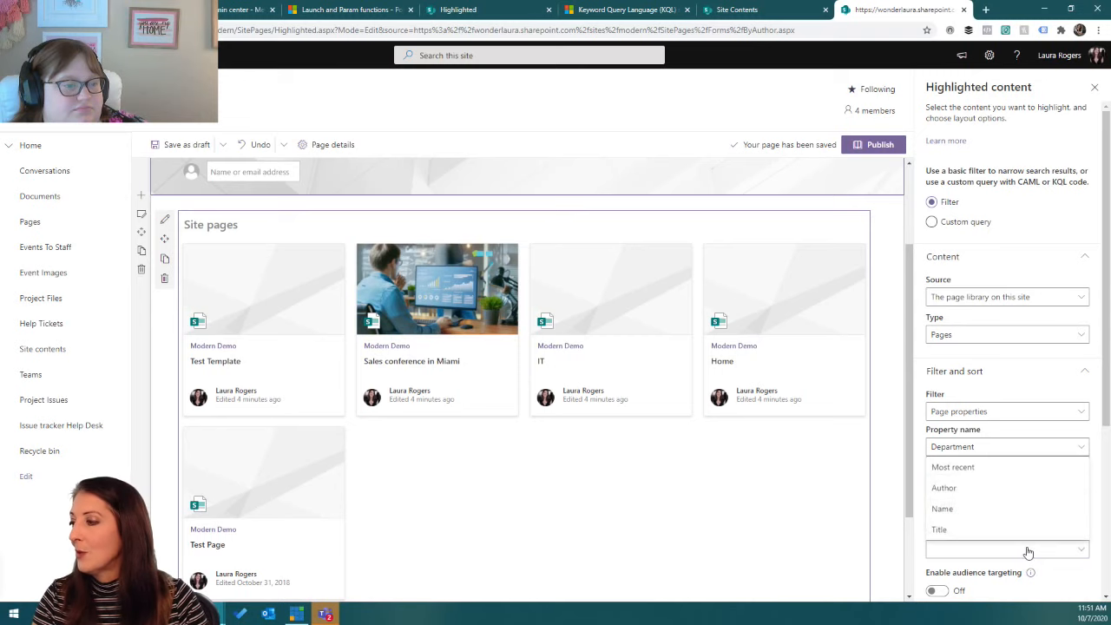
pyautogui.click(967, 529)
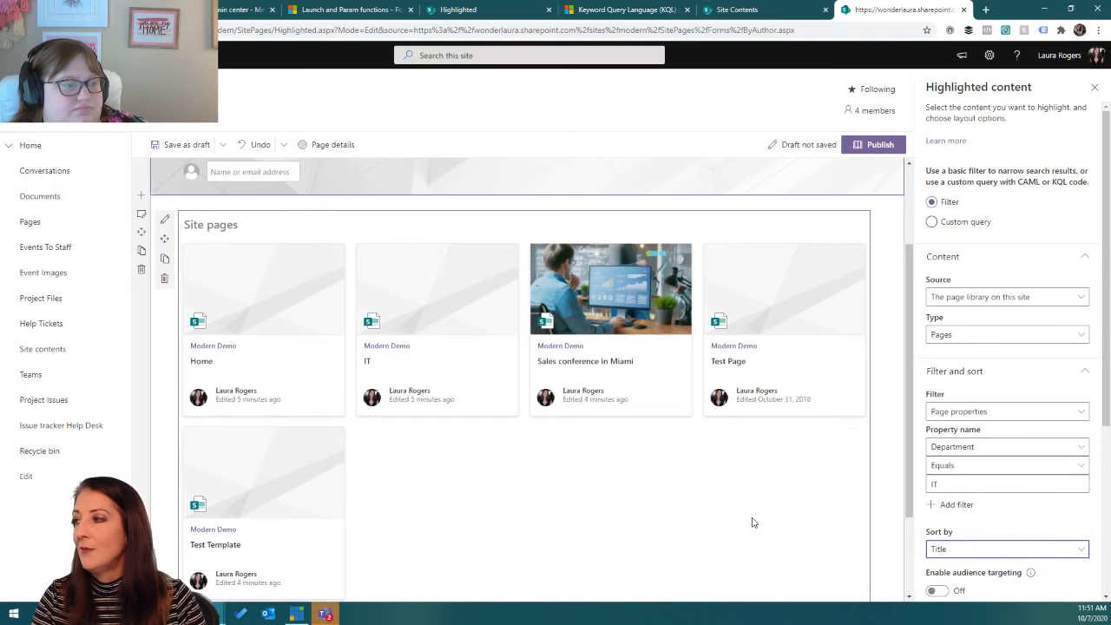
# Finish the web part settings, publish the Highlighted page and dismiss the options for helping others find it.
pyautogui.click(1095, 88)
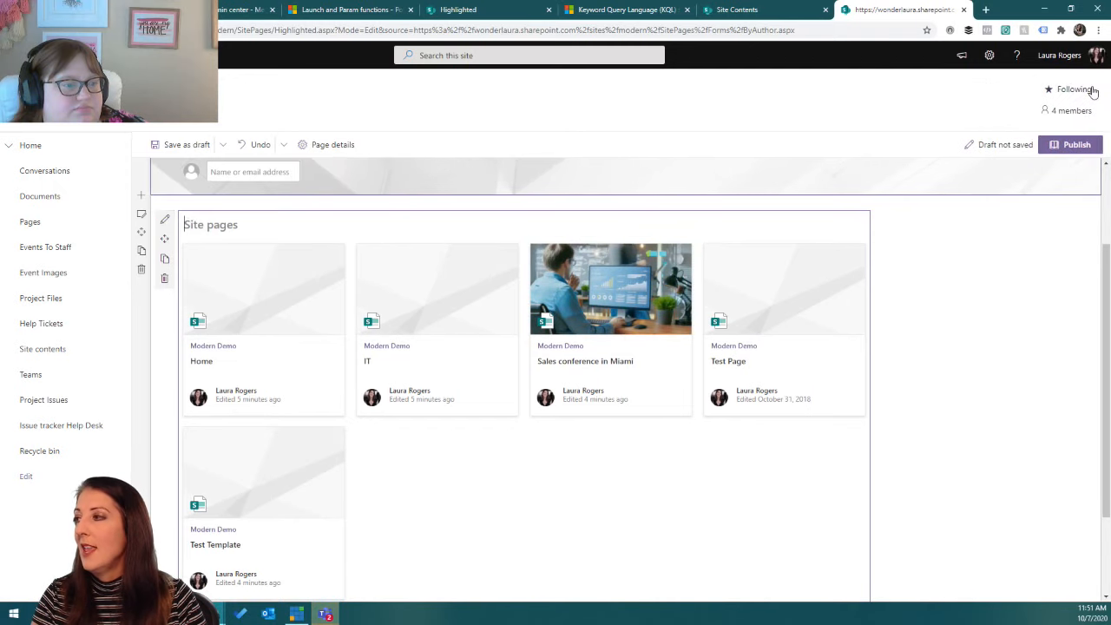
pyautogui.click(1069, 144)
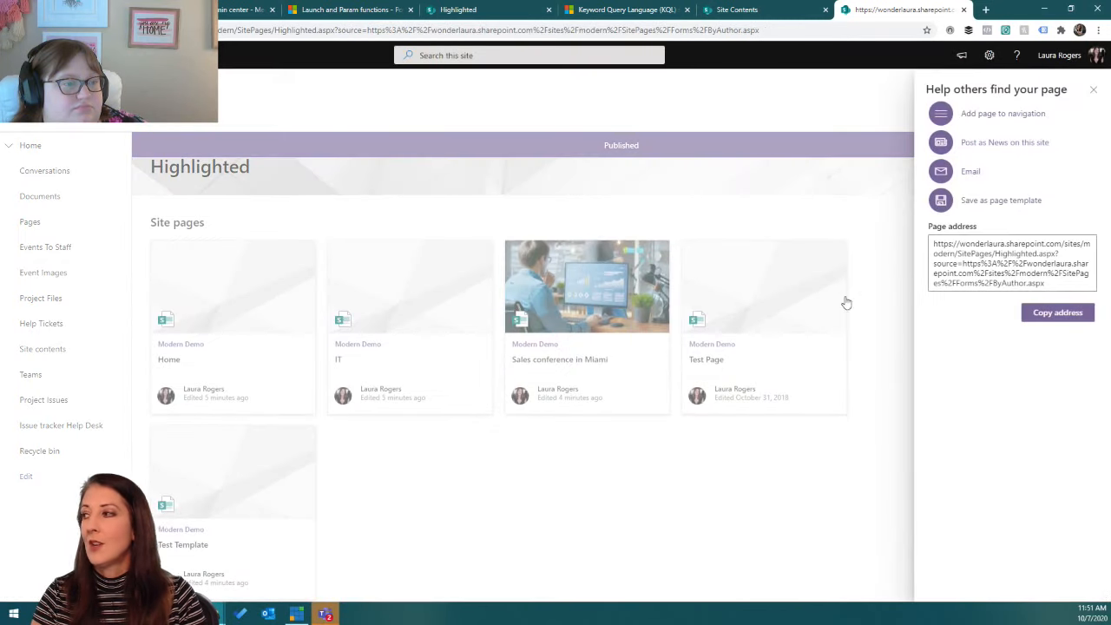
pyautogui.click(1055, 314)
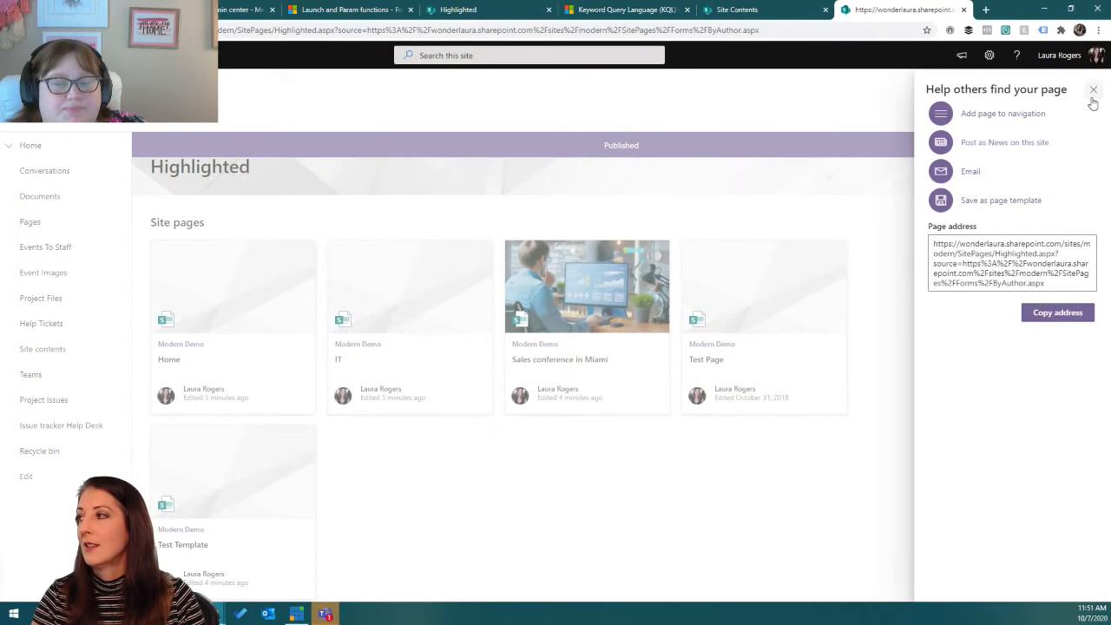
pyautogui.click(1092, 89)
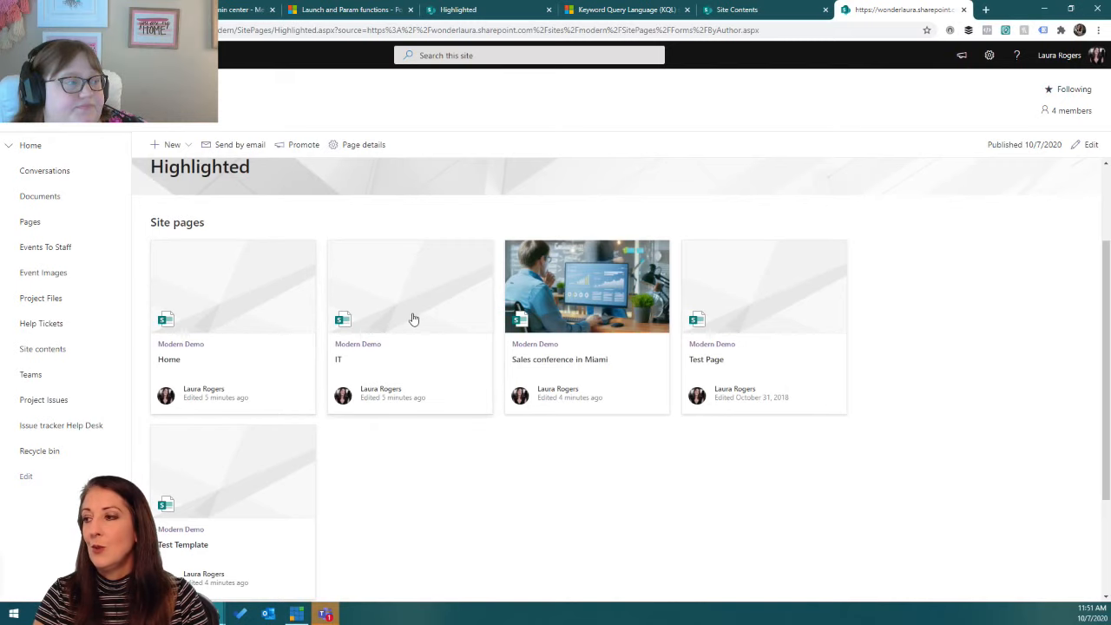
# Open the IT page from the highlighted pages, edit it and add a Page properties web part in the second column.
pyautogui.click(337, 362)
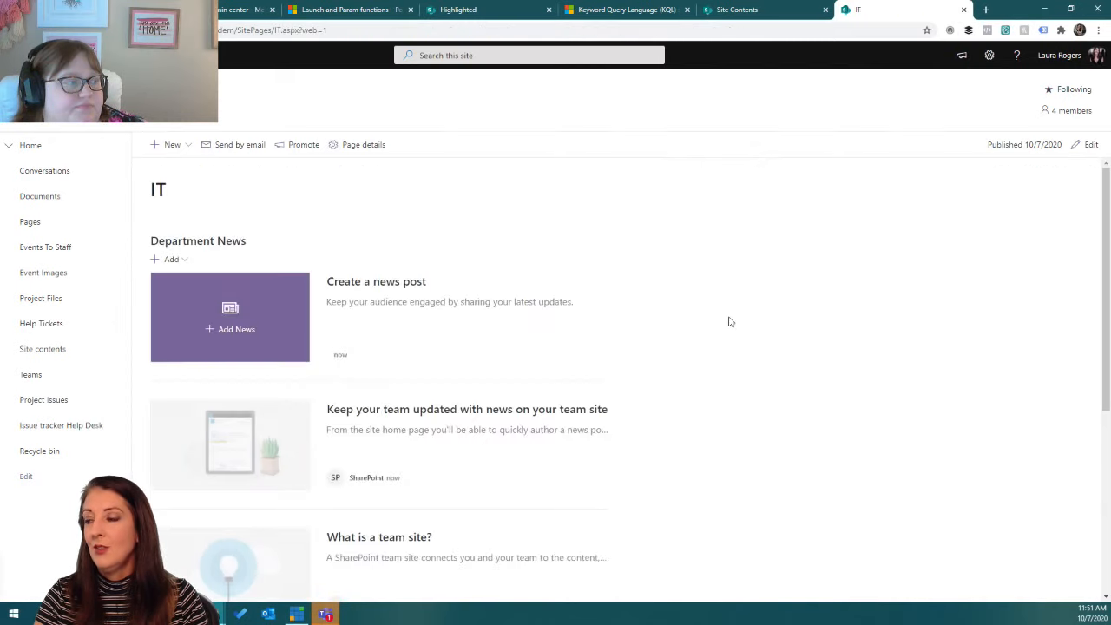
pyautogui.click(1086, 145)
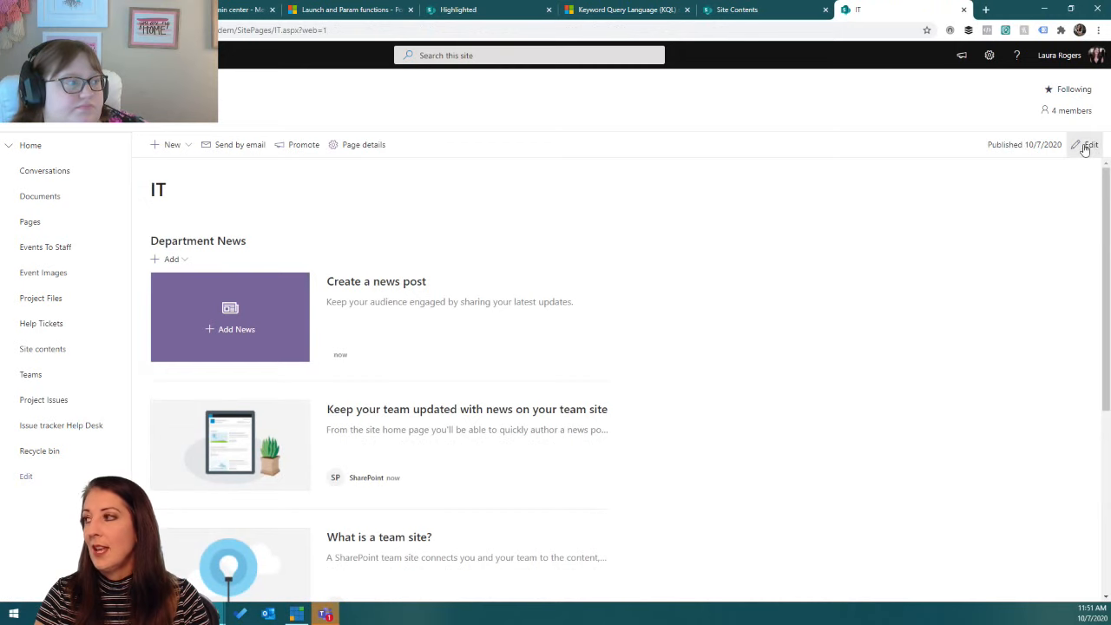
pyautogui.click(758, 241)
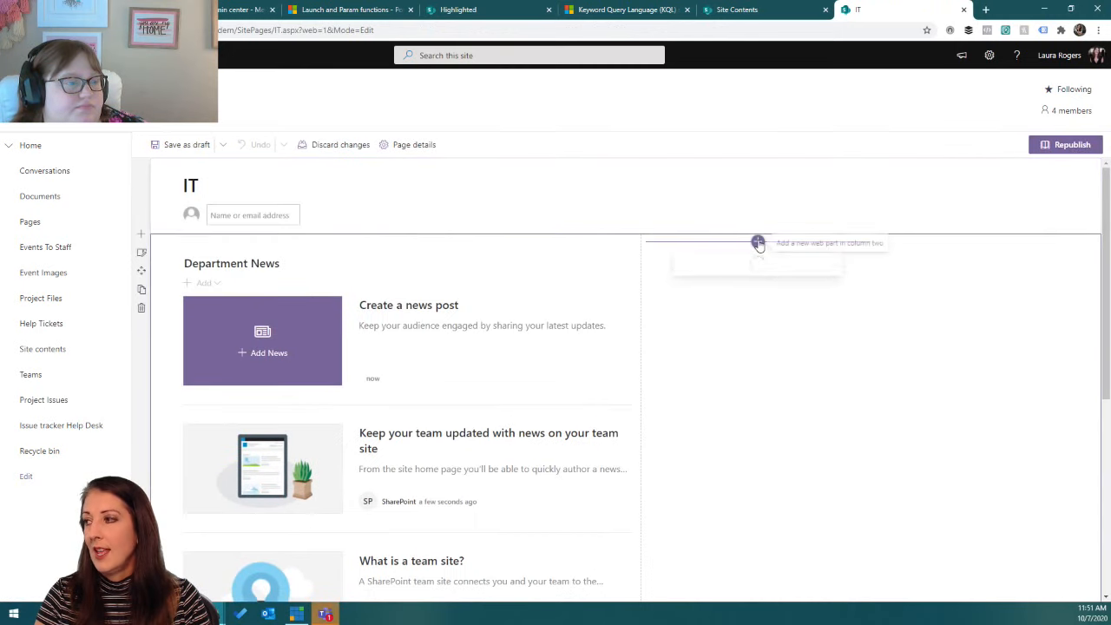
pyautogui.write('pag')
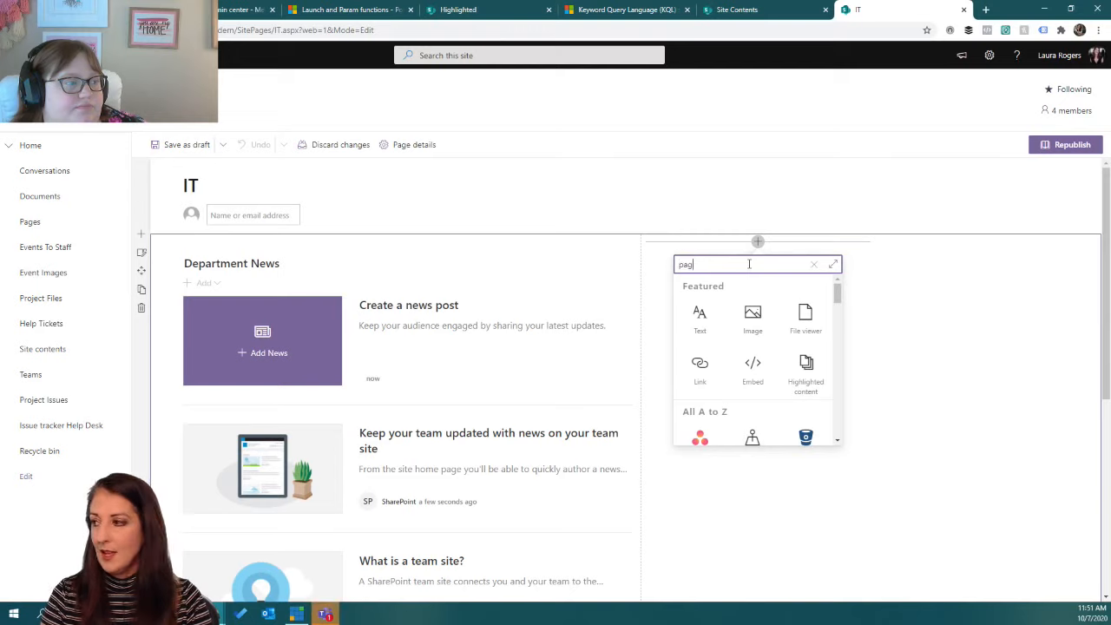
pyautogui.write('e p')
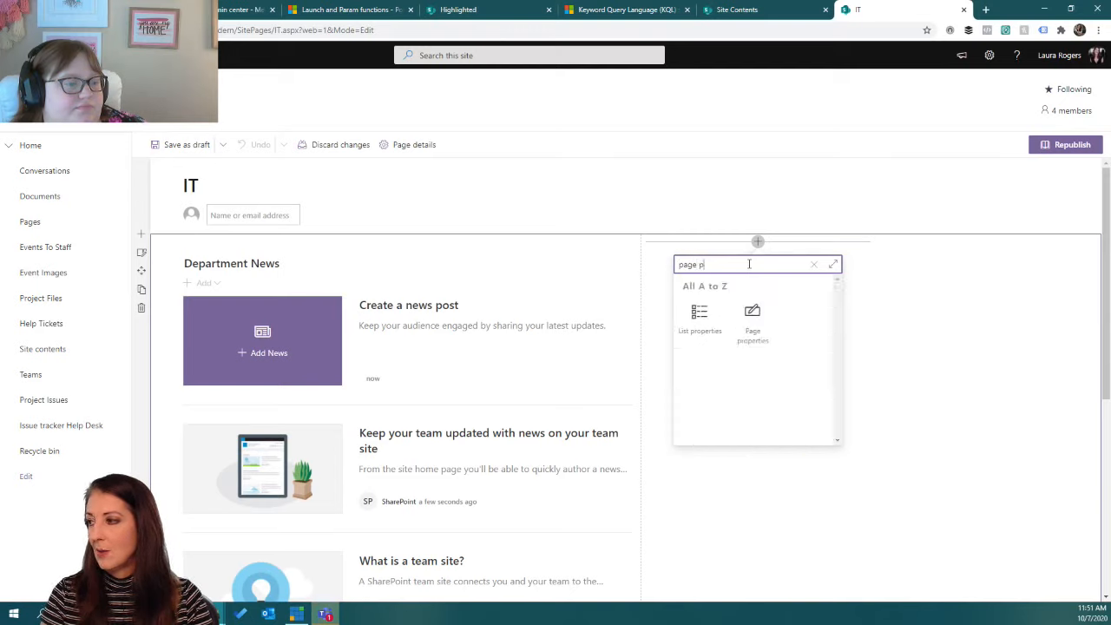
pyautogui.click(701, 319)
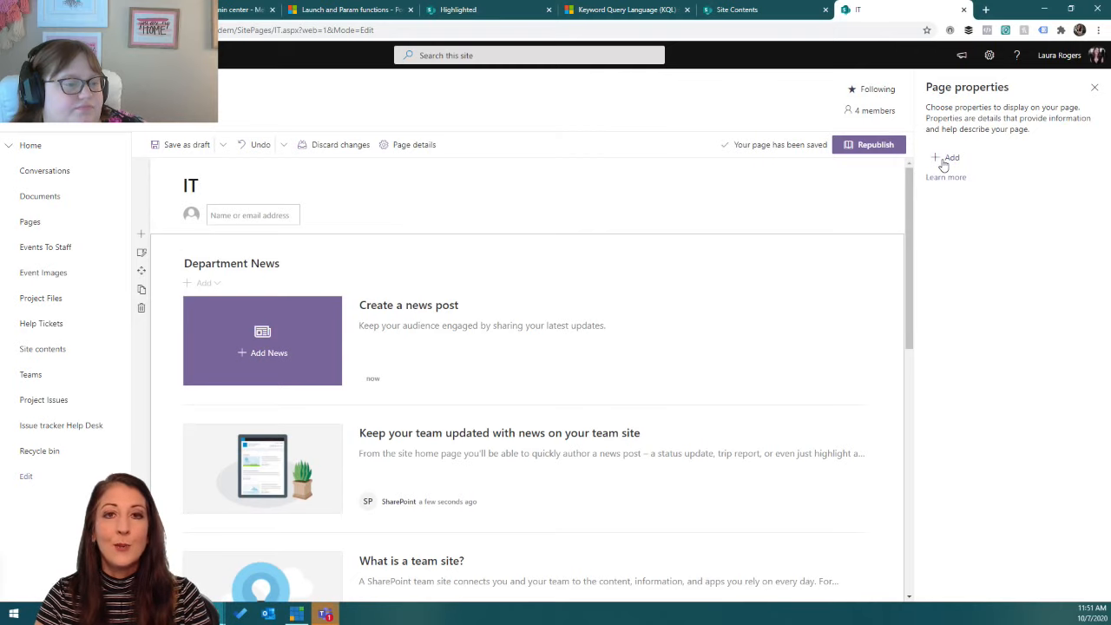
# Add the Department and Page Owner properties to the Page properties web part and close its settings.
pyautogui.click(944, 161)
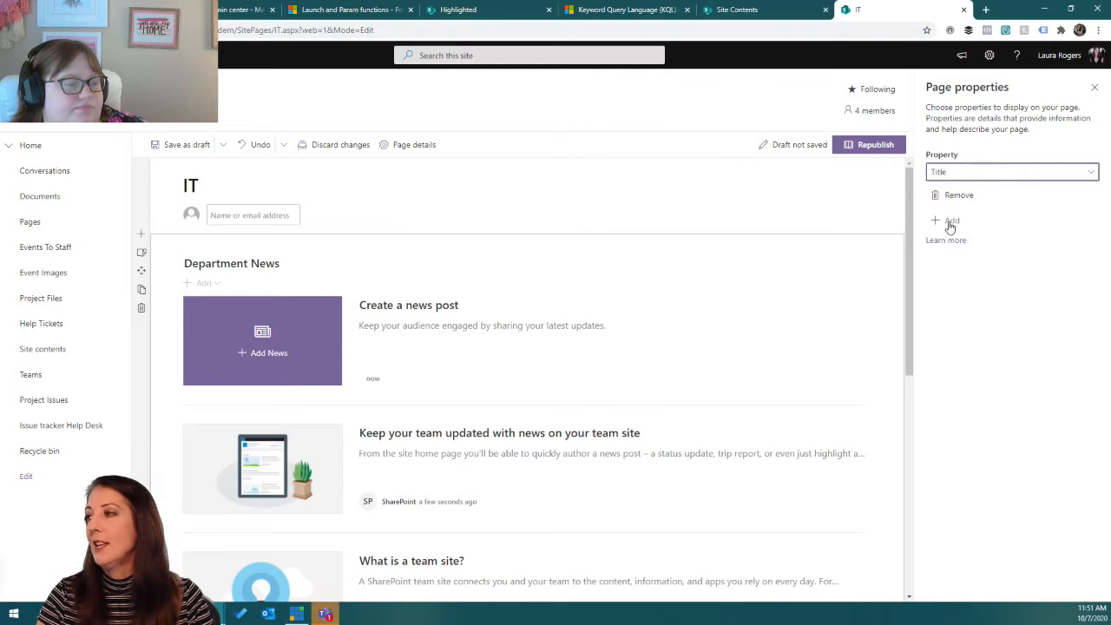
pyautogui.click(955, 173)
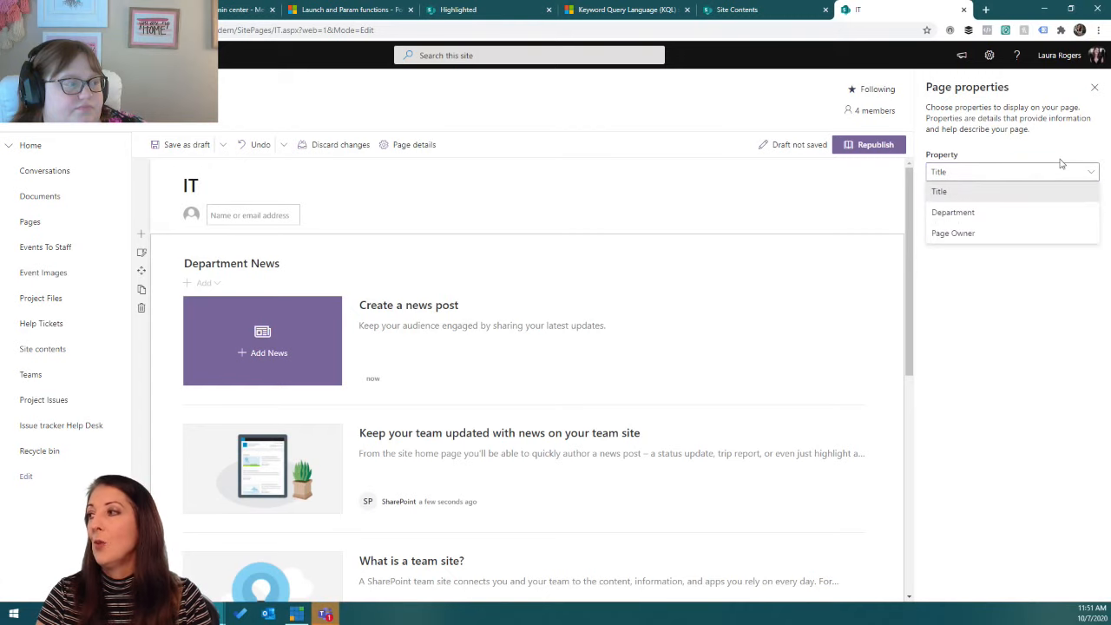
pyautogui.click(968, 212)
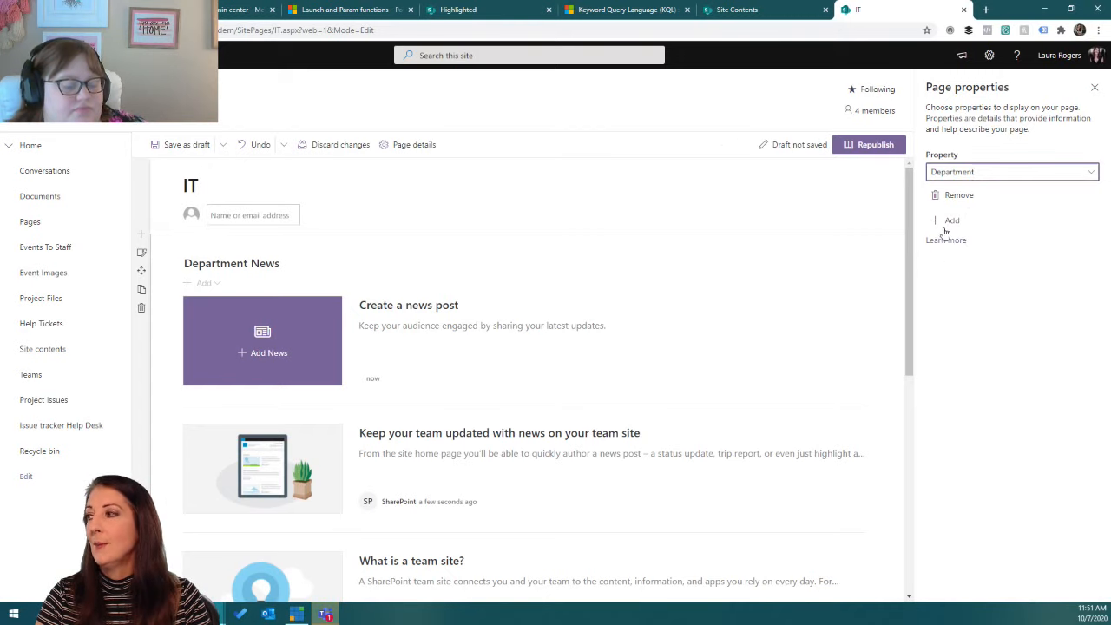
pyautogui.click(947, 221)
pyautogui.click(965, 235)
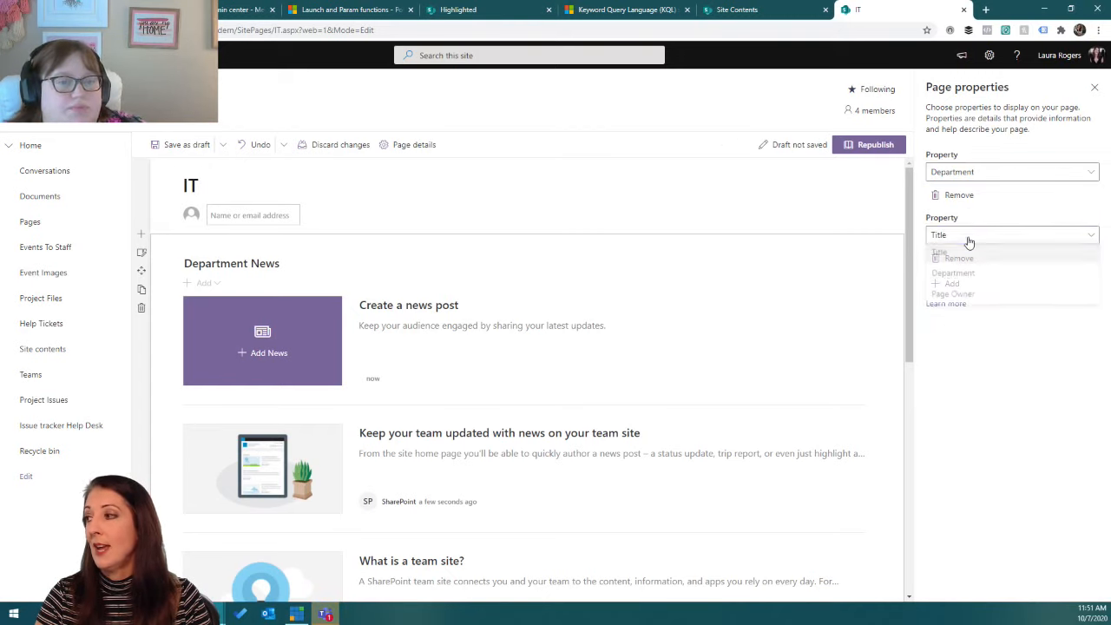
pyautogui.click(963, 296)
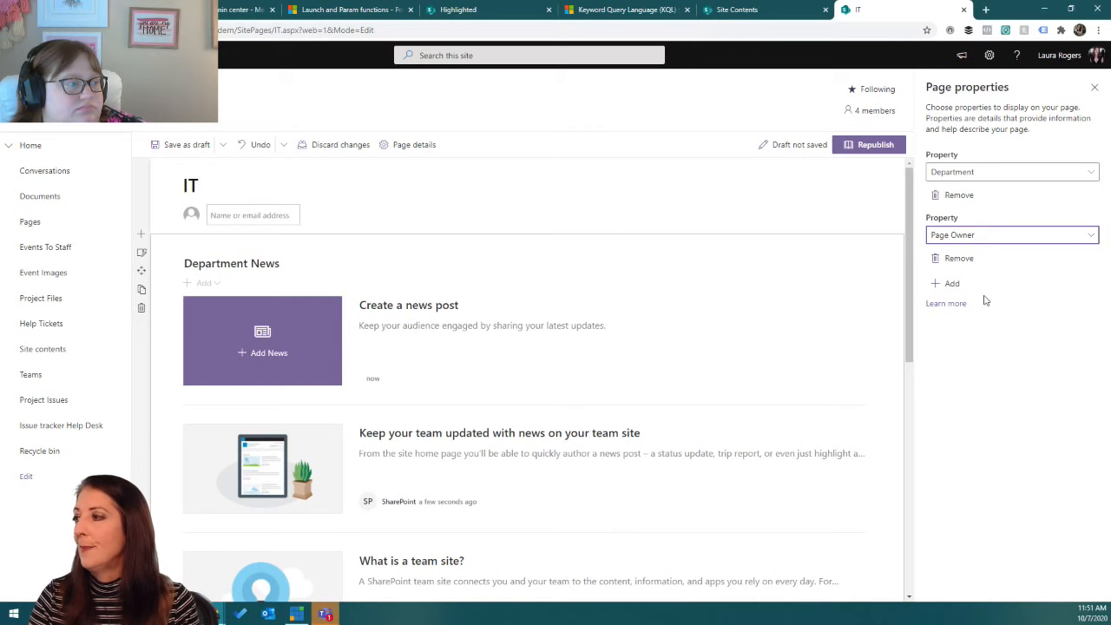
pyautogui.click(1093, 89)
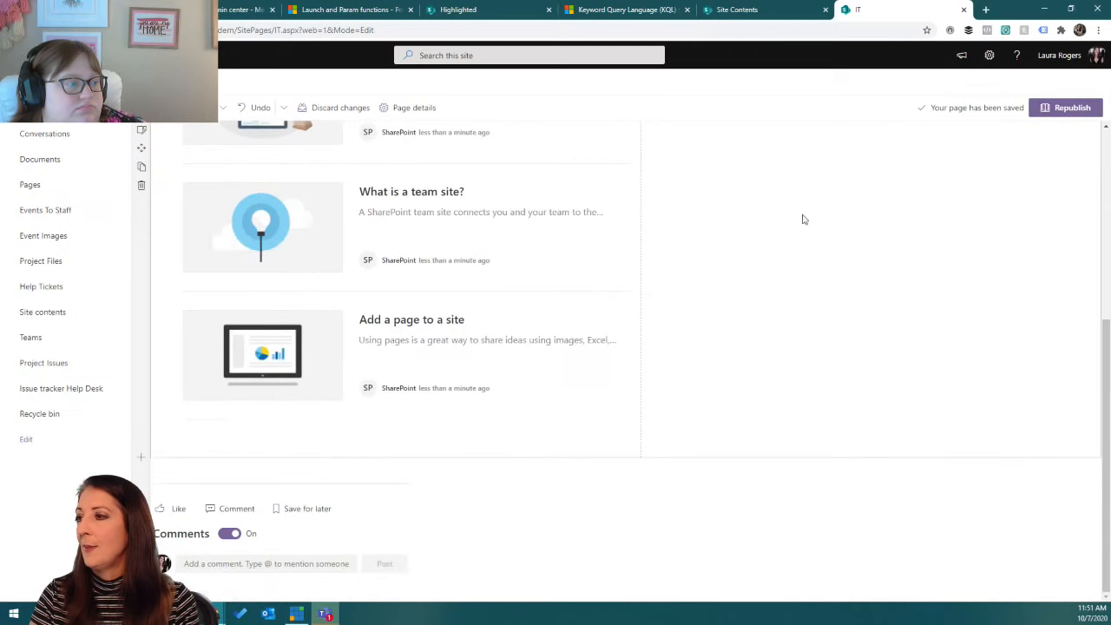
# Check the Properties web part on the IT page and republish the page.
pyautogui.scroll(3, 712, 301)
pyautogui.scroll(2, 711, 301)
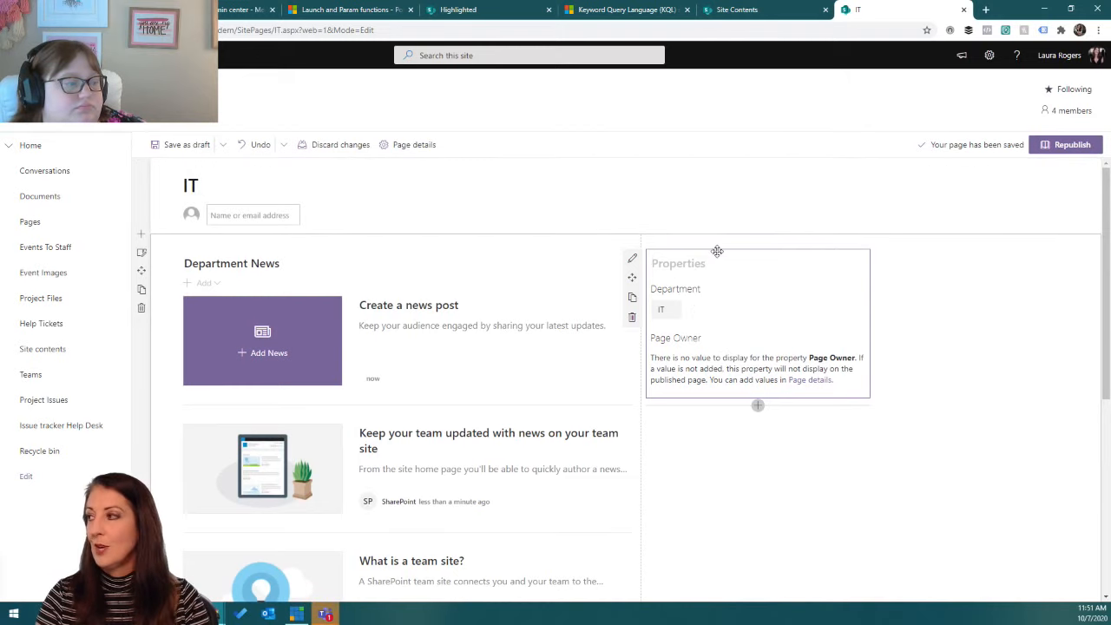
pyautogui.click(1057, 145)
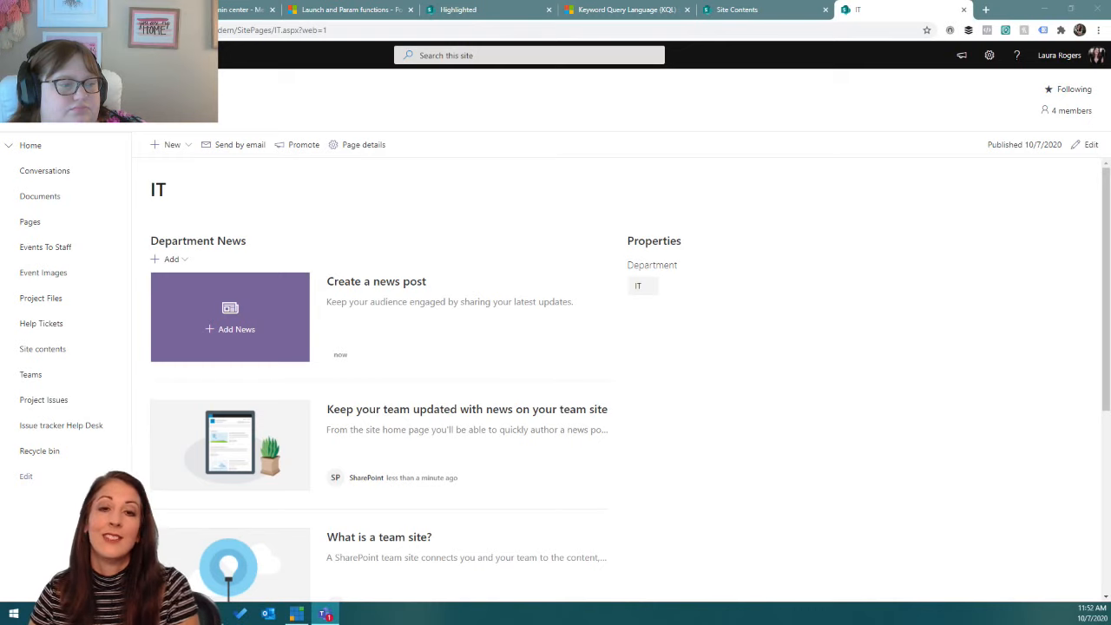
# Switch to Teams to view the October 2020 Newsletter image and move its window aside.
pyautogui.hotkey('alt', 'Tab')
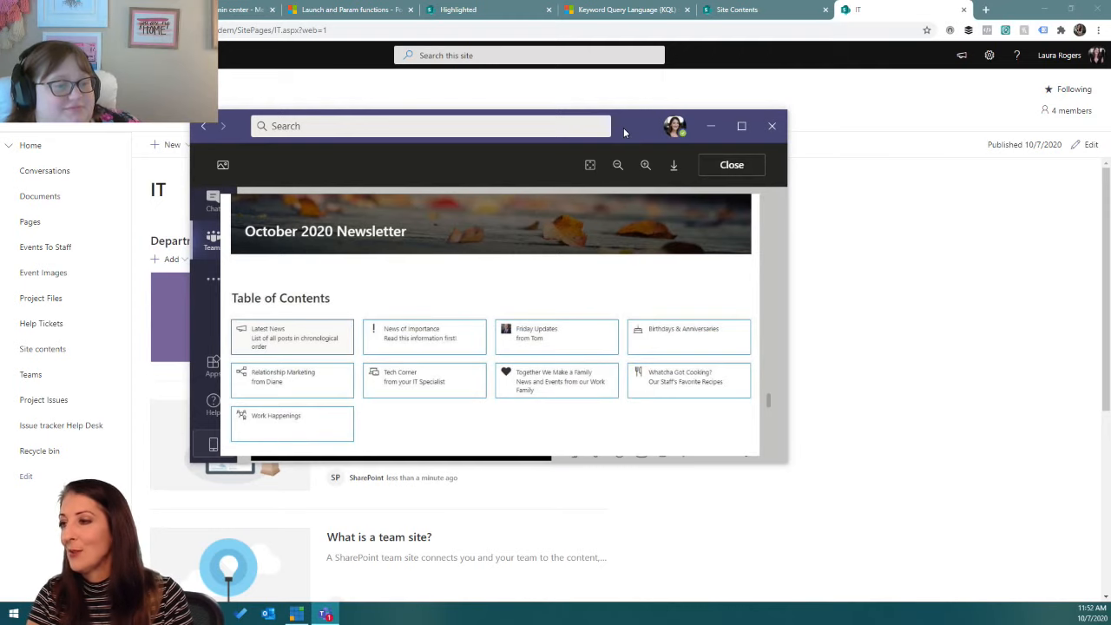
pyautogui.moveTo(623, 127); pyautogui.dragTo(263, 127)
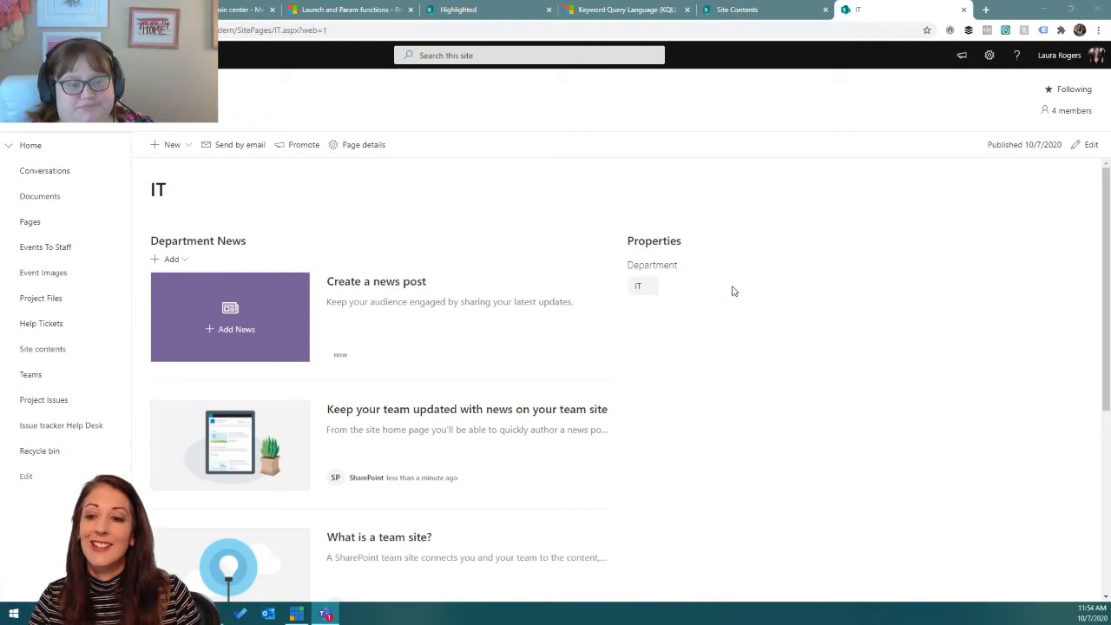
# Open the Highlighted page from the site's Pages library.
pyautogui.click(748, 201)
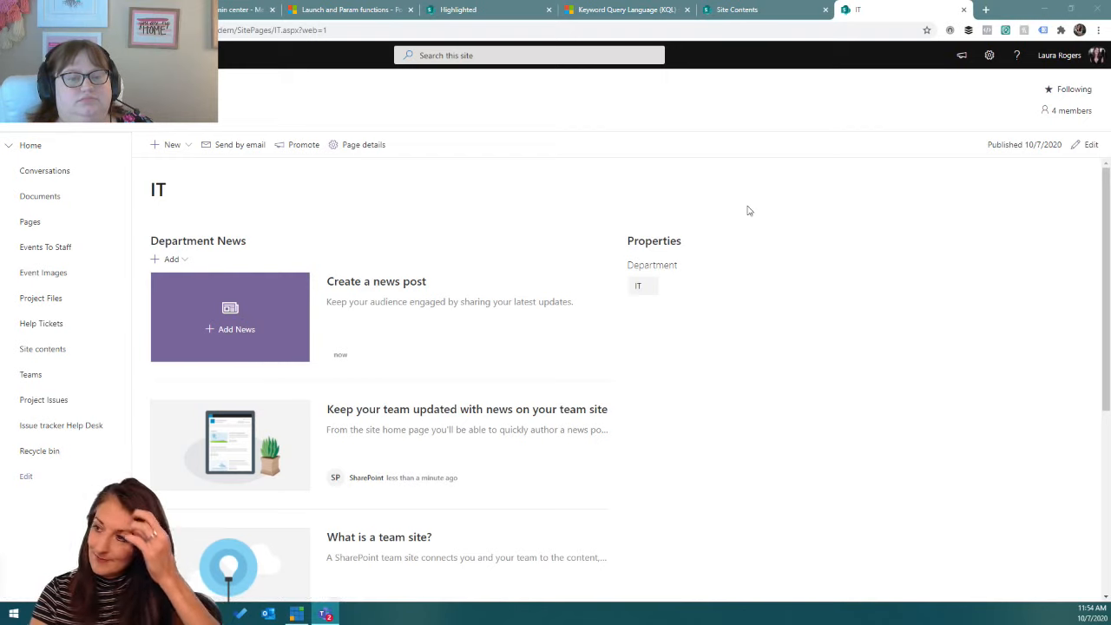
pyautogui.click(38, 223)
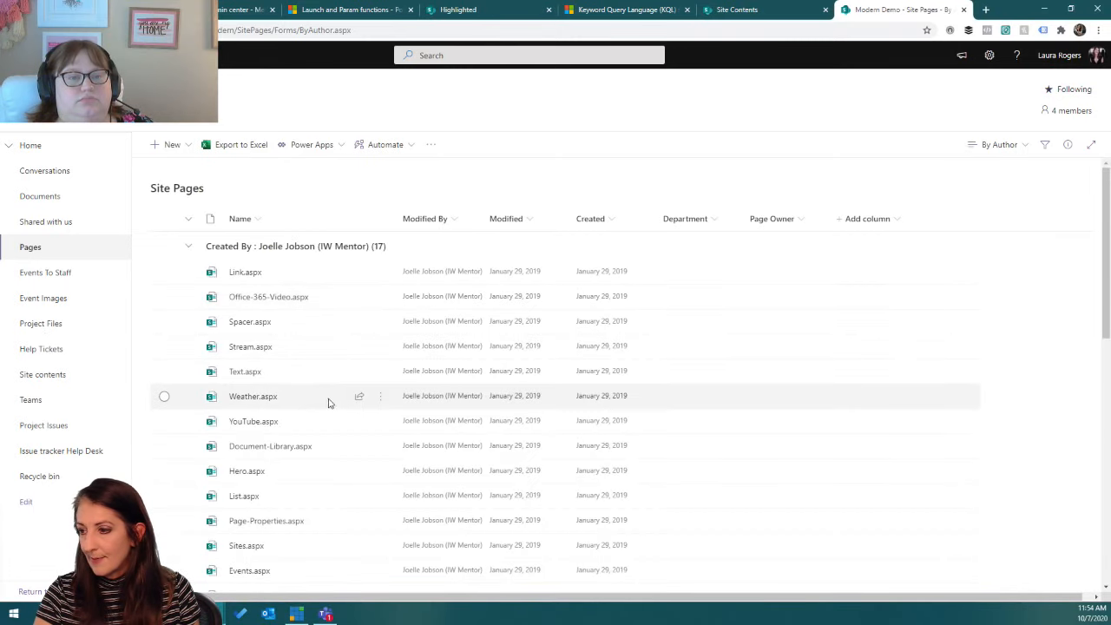
pyautogui.scroll(-4, 327, 402)
pyautogui.scroll(-5, 327, 402)
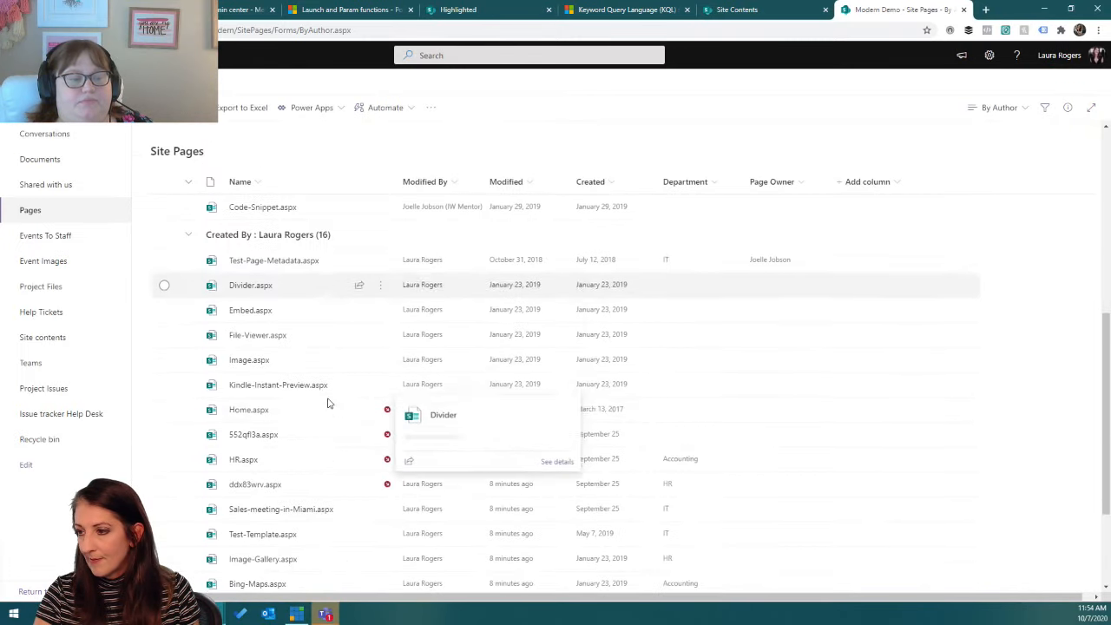
pyautogui.scroll(-3, 317, 382)
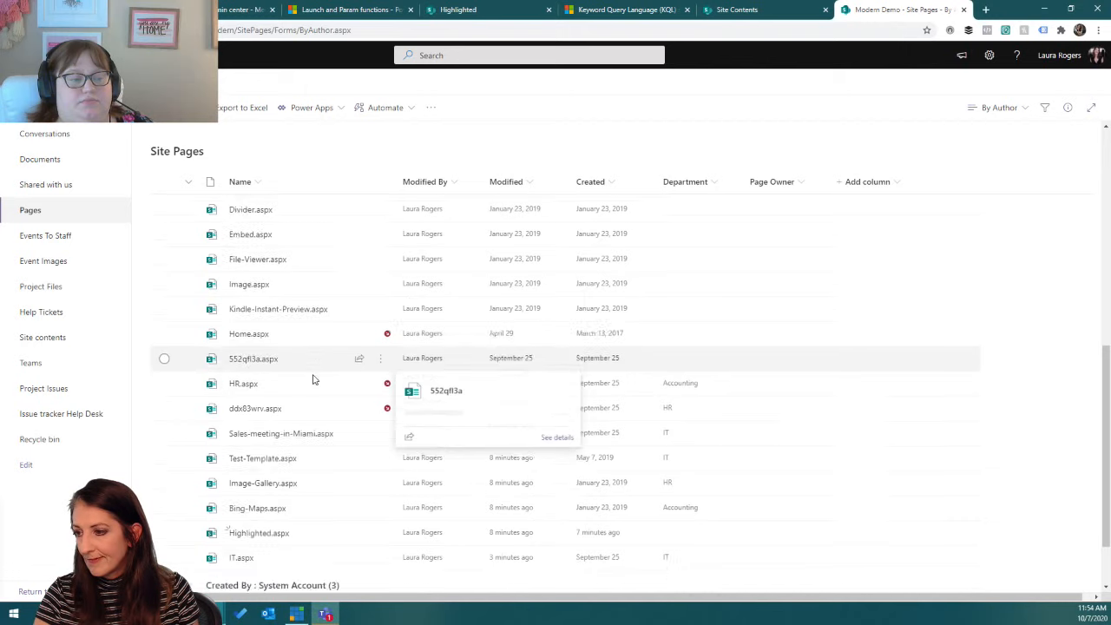
pyautogui.click(257, 451)
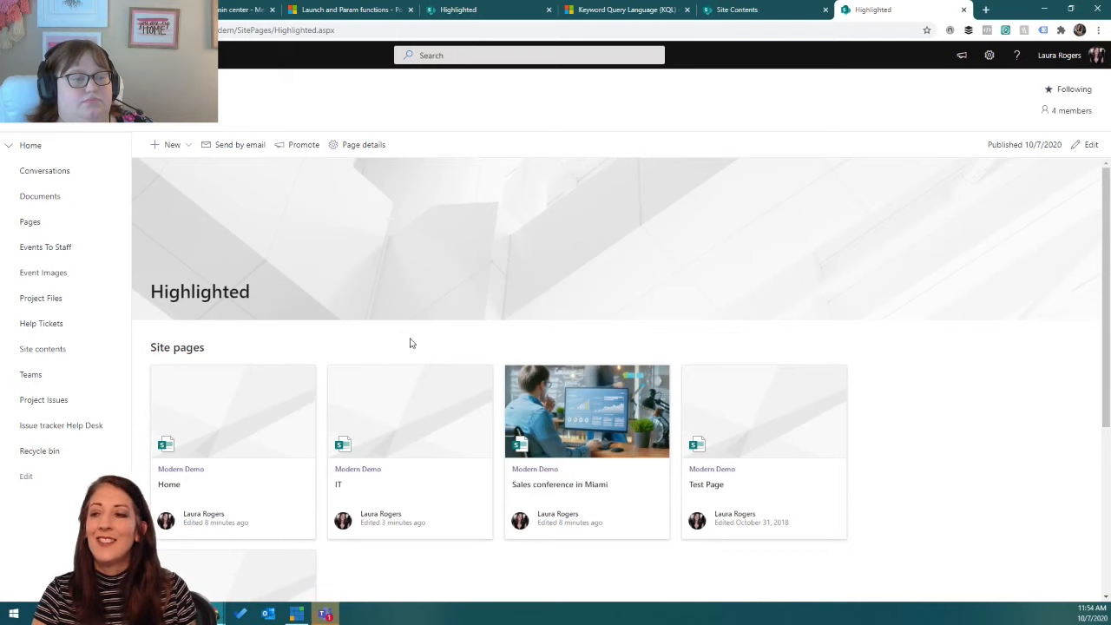
# Edit the Highlighted page and add a Quick links web part above the Site pages web part.
pyautogui.click(1084, 144)
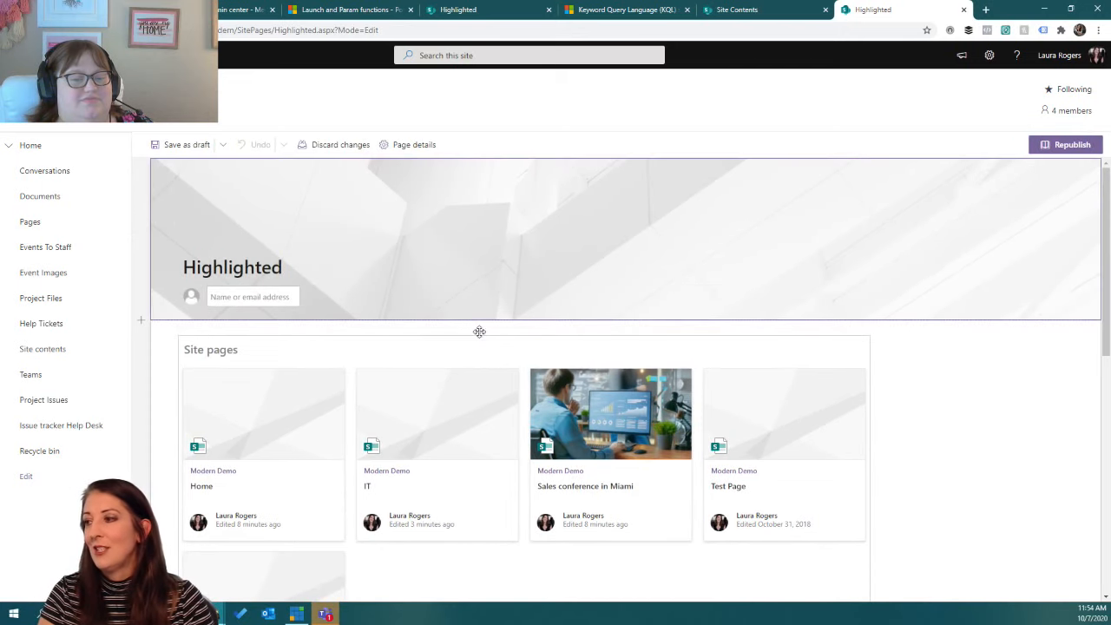
pyautogui.click(523, 328)
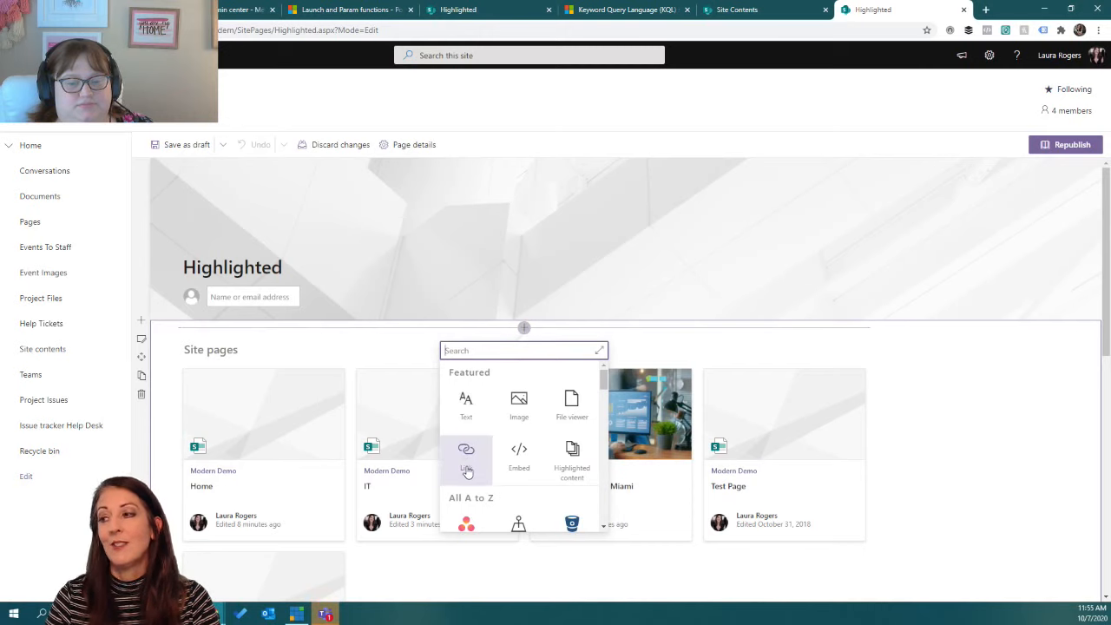
pyautogui.write('quick')
pyautogui.click(518, 401)
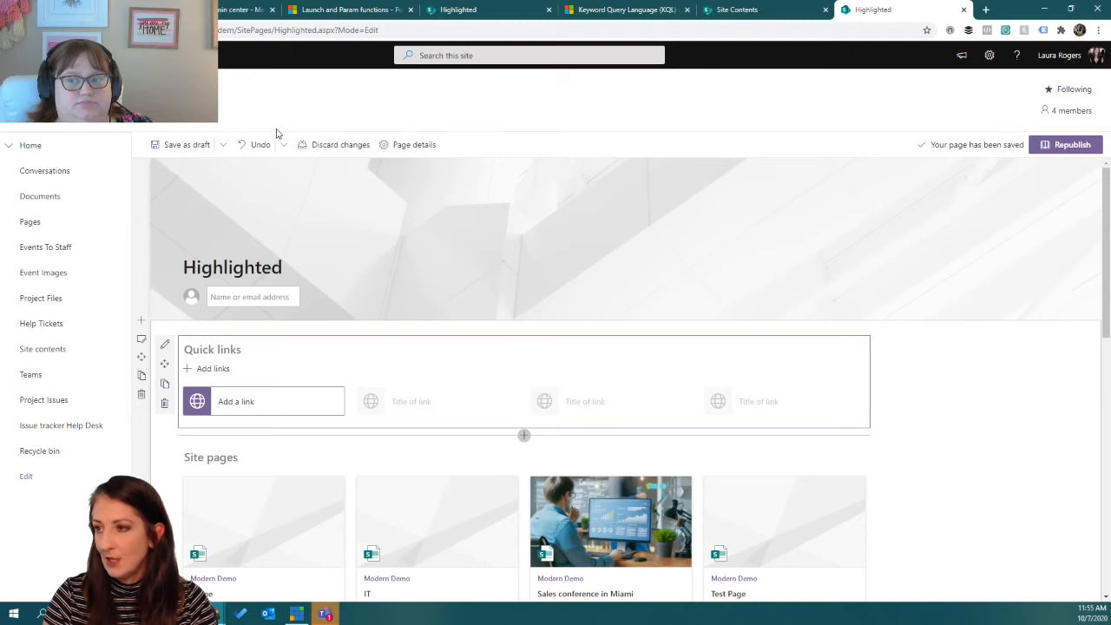
# Save the page as a draft, then reopen it for editing and toggle the Quick links web part's settings.
pyautogui.click(184, 144)
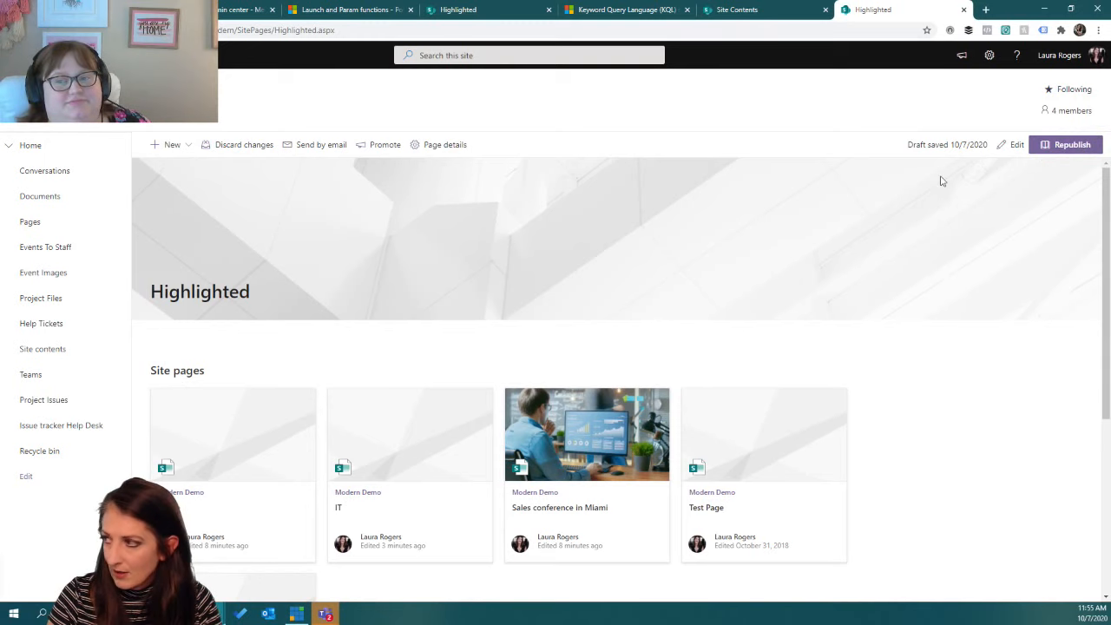
pyautogui.click(1011, 144)
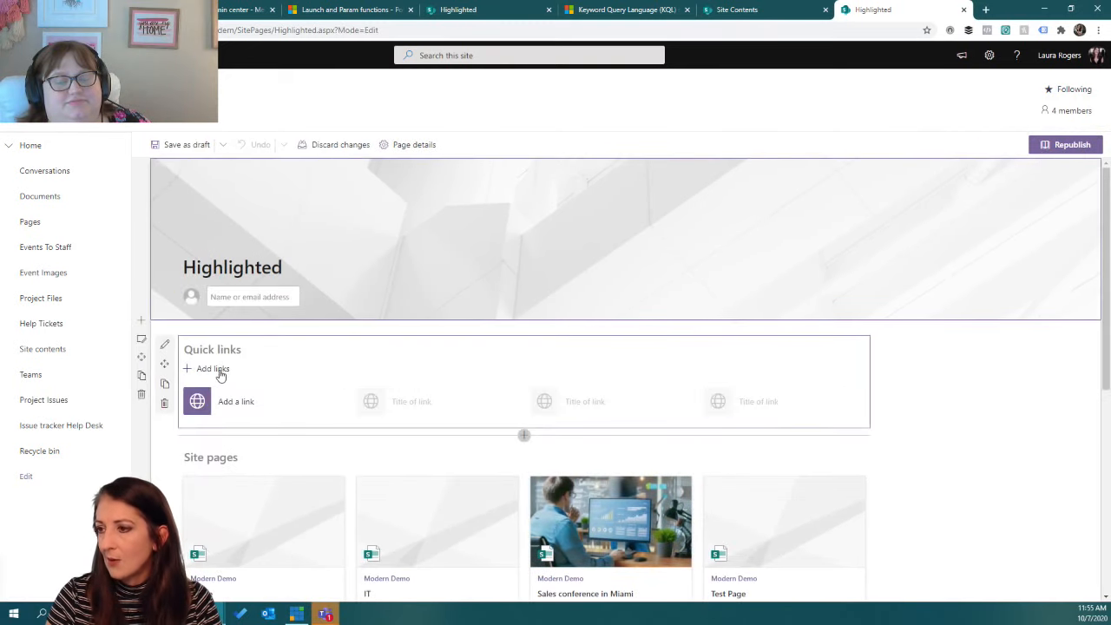
pyautogui.click(166, 345)
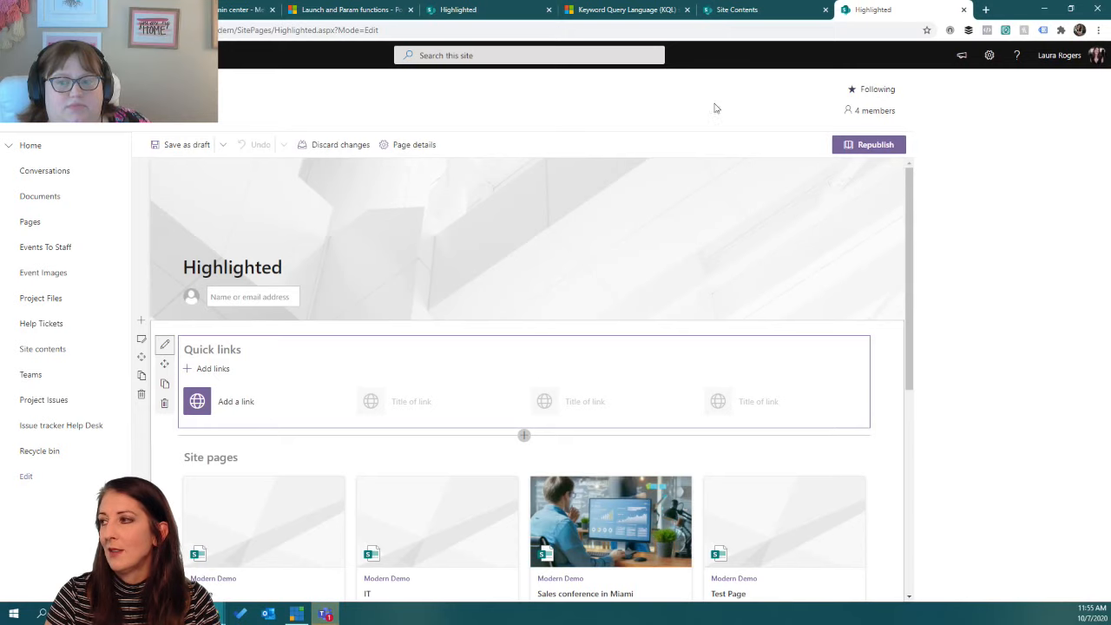
pyautogui.click(165, 344)
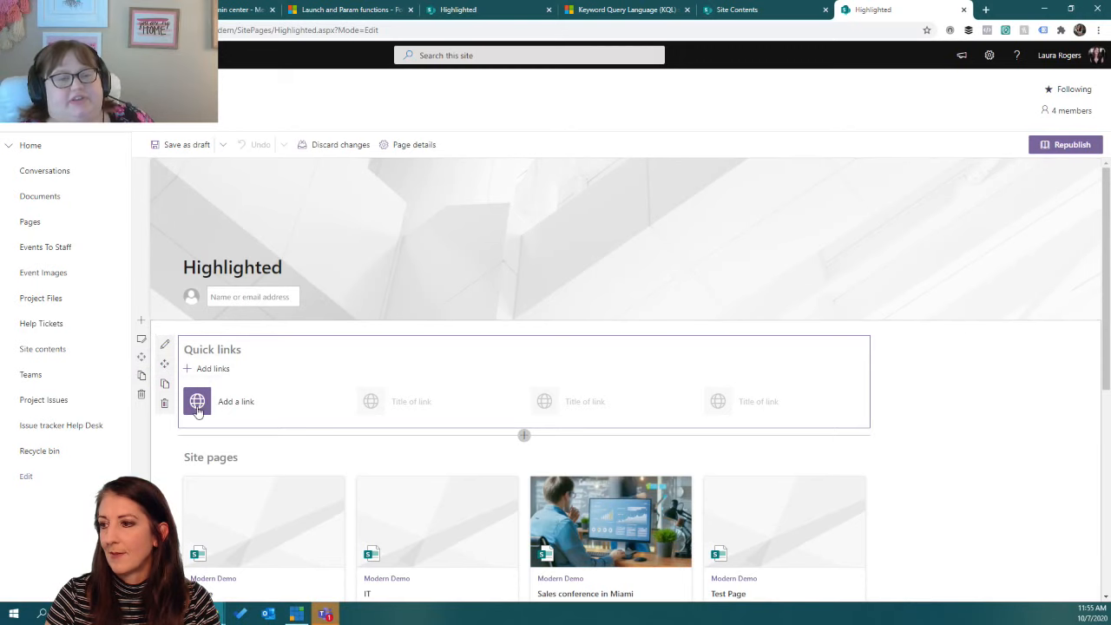
# Republish the page, reopen it for editing and try to add a link in the Quick links web part.
pyautogui.click(1065, 144)
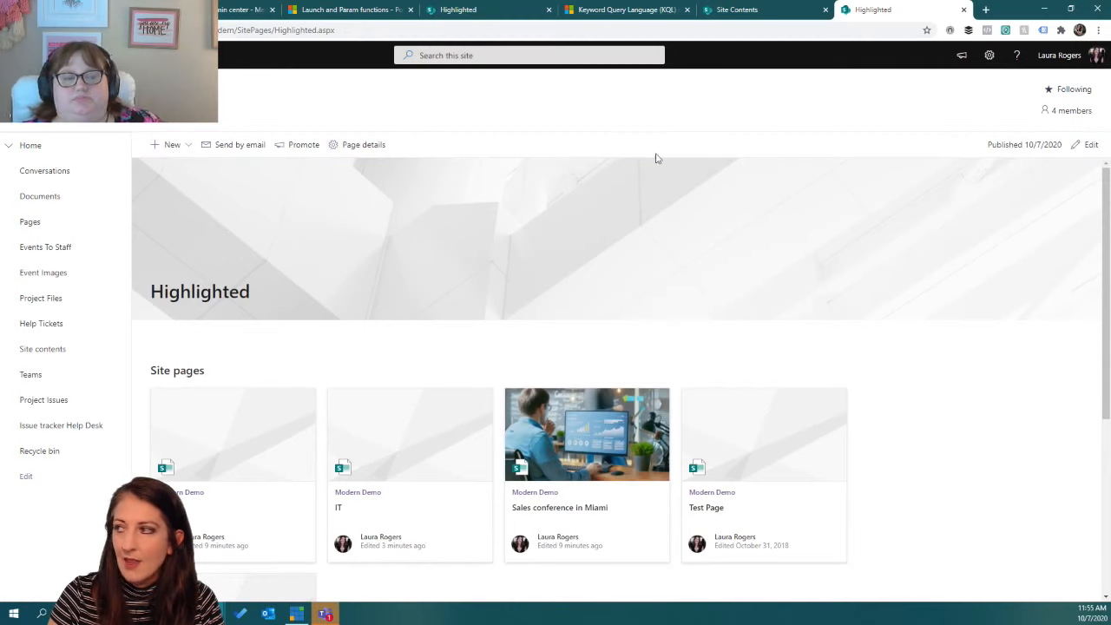
pyautogui.click(1081, 145)
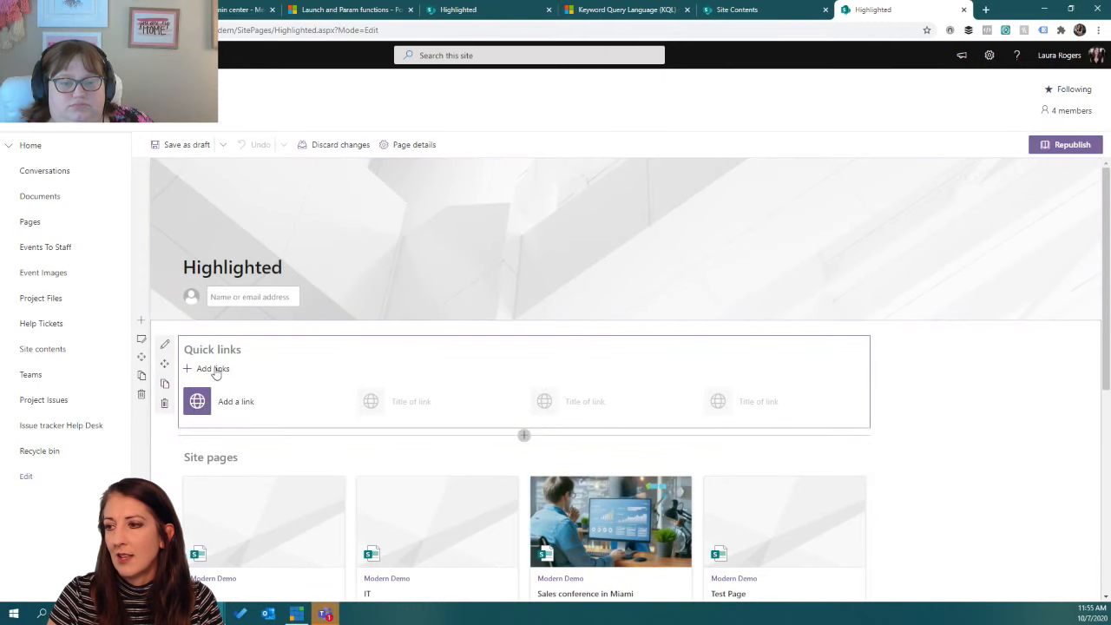
pyautogui.tripleClick(236, 404)
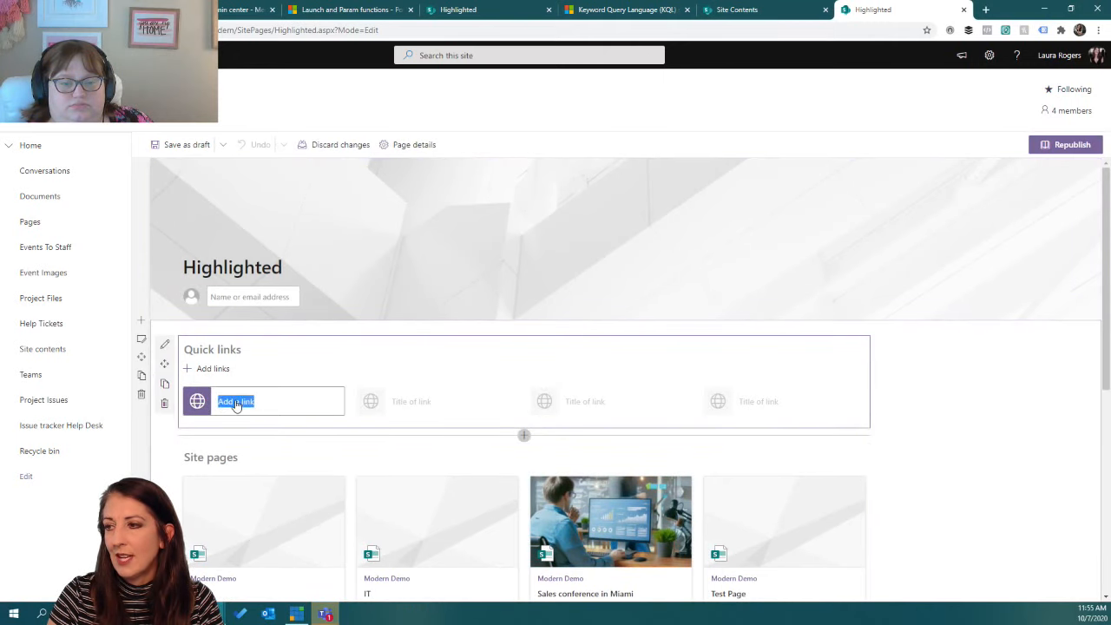
pyautogui.click(257, 405)
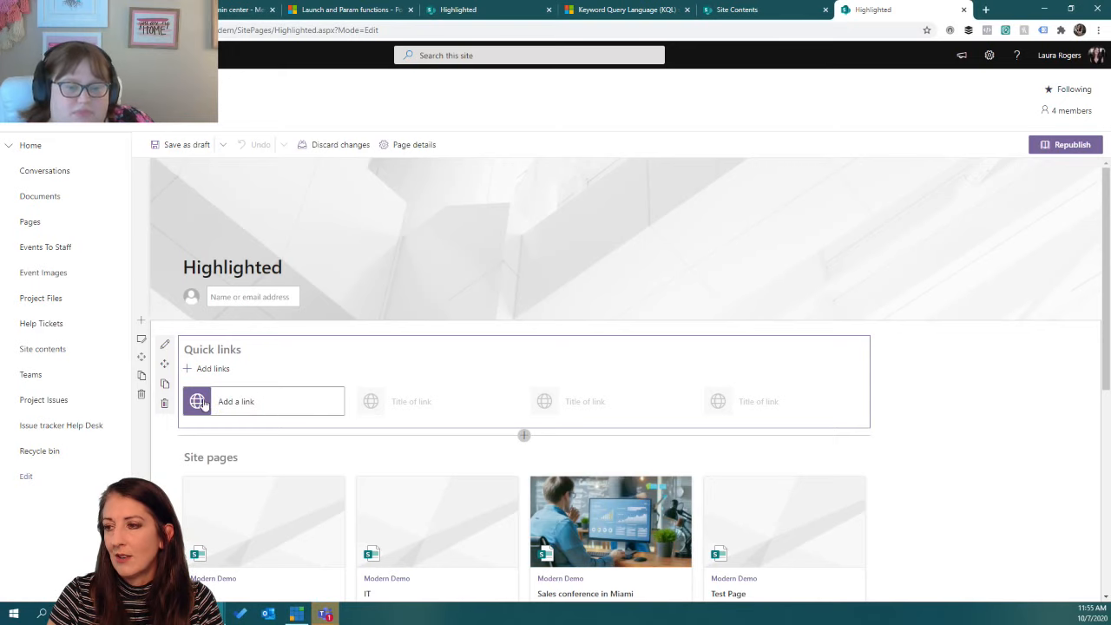
pyautogui.click(165, 347)
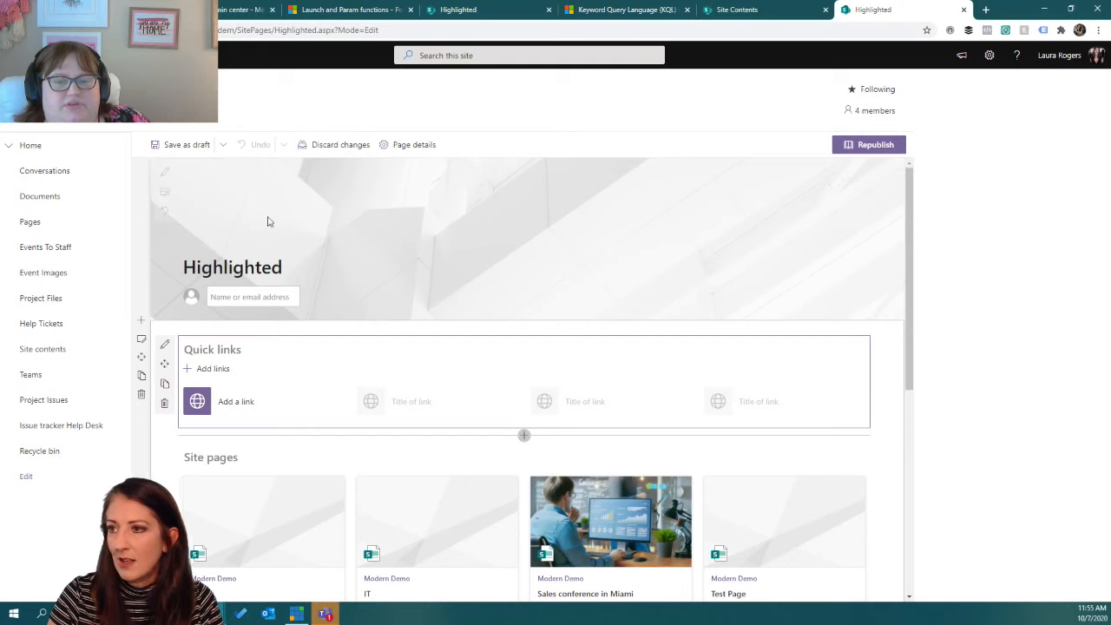
# Discard the current changes to the Highlighted page and reopen it for editing.
pyautogui.click(339, 149)
pyautogui.click(565, 348)
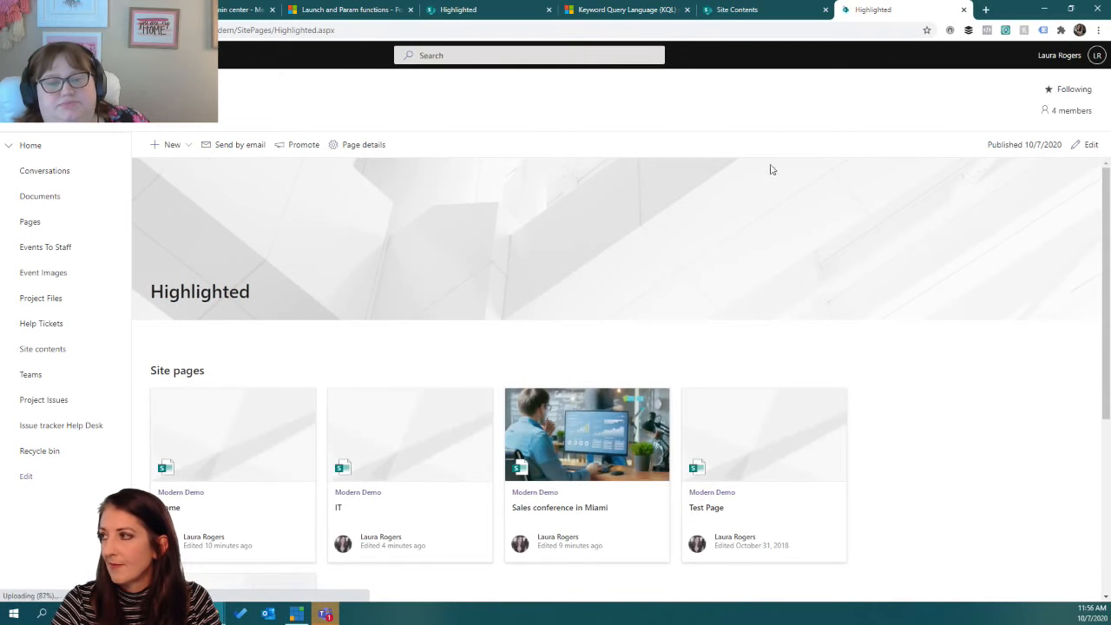
pyautogui.click(1088, 145)
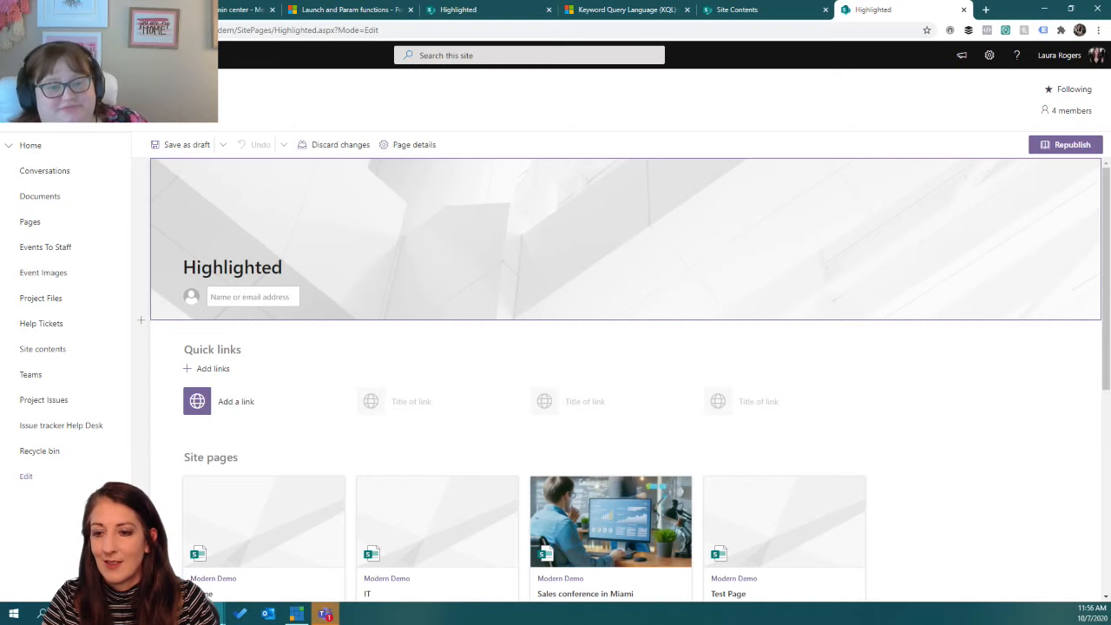
# Start adding links to the Quick links web part and select the recent pages from Divider through Document-Library.
pyautogui.moveTo(350, 327)
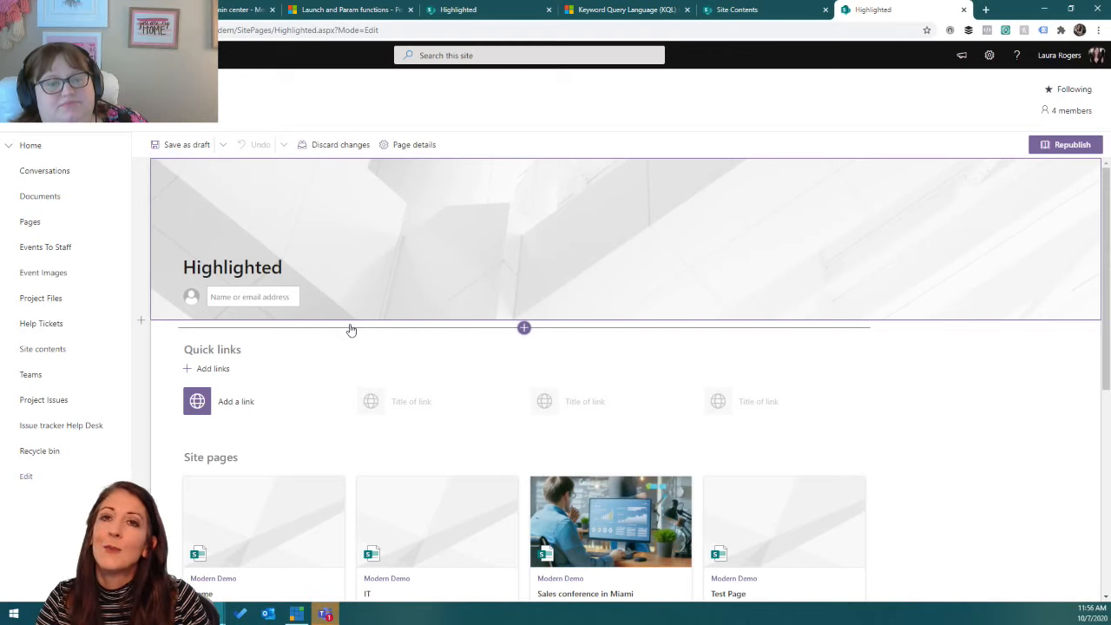
pyautogui.click(215, 382)
pyautogui.click(217, 402)
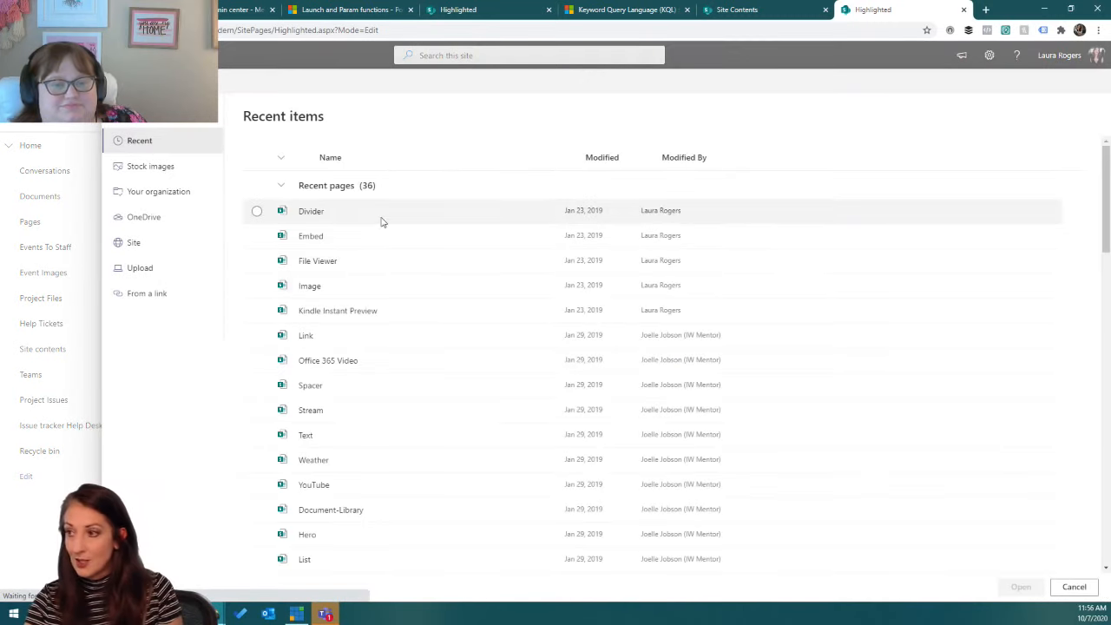
pyautogui.click(380, 219)
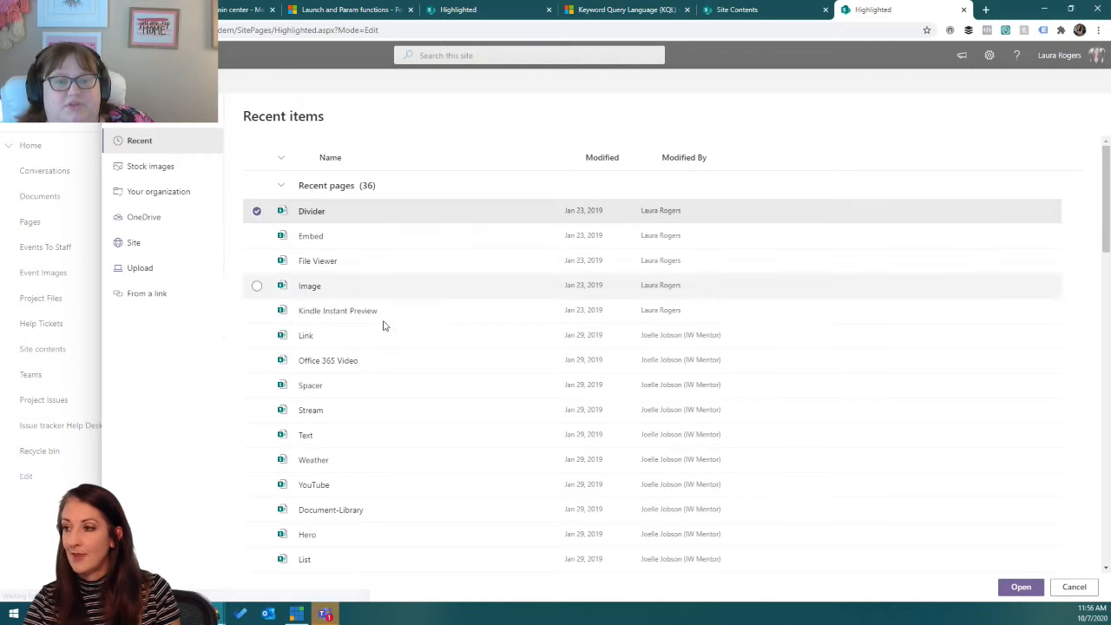
pyautogui.keyDown('shift'); pyautogui.click(379, 446); pyautogui.keyUp('shift')
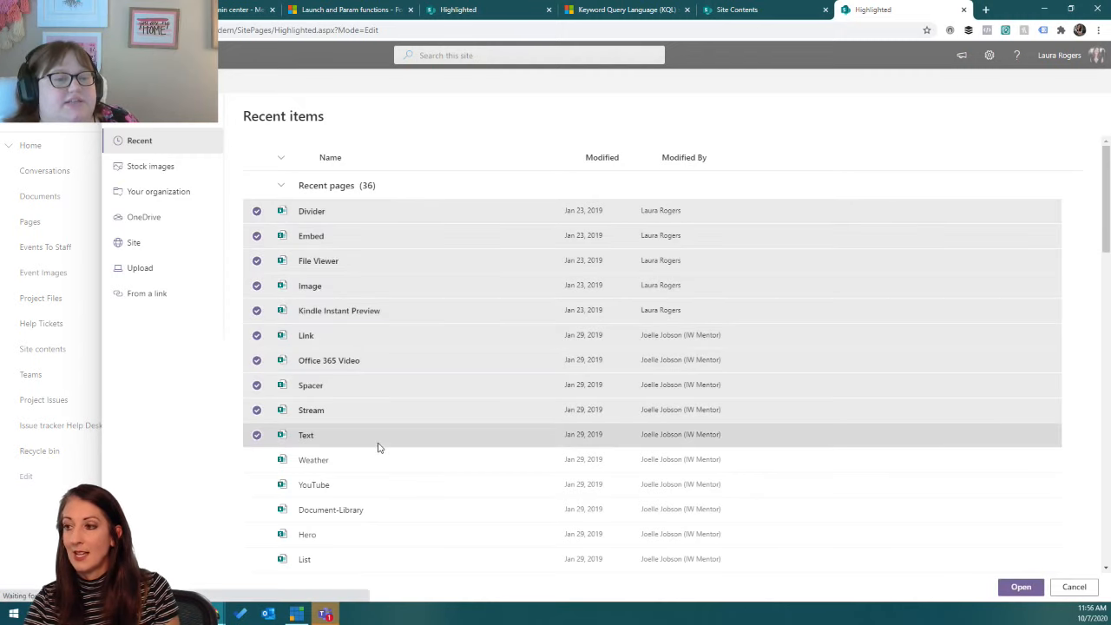
pyautogui.keyDown('shift'); pyautogui.click(382, 518); pyautogui.keyUp('shift')
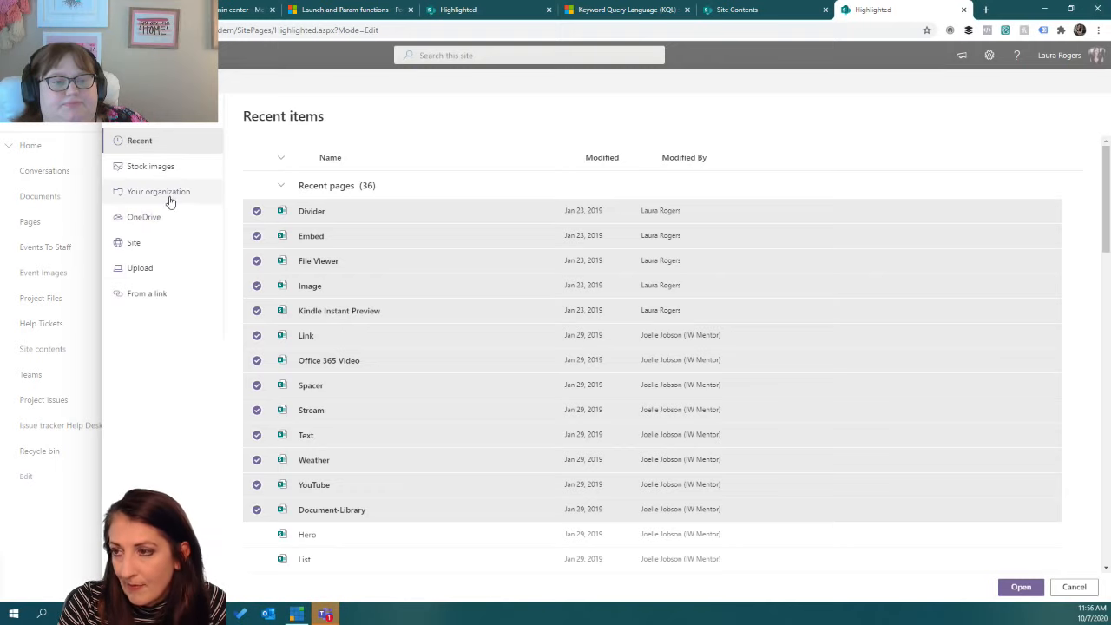
# Switch the link picker to the site's Documents library and select all of its files.
pyautogui.click(148, 245)
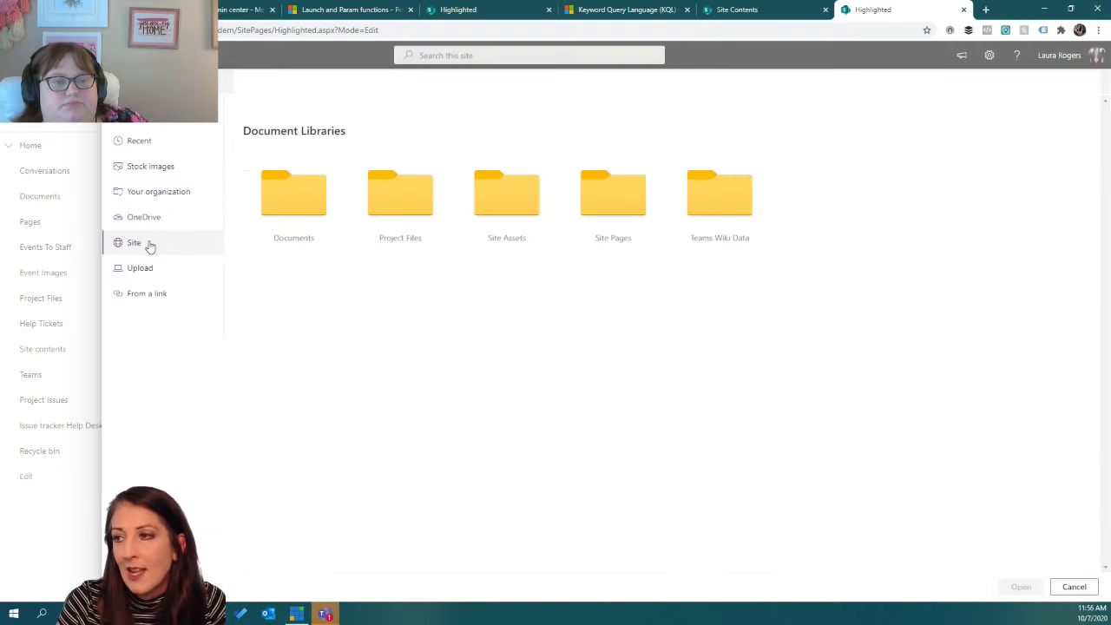
pyautogui.click(303, 210)
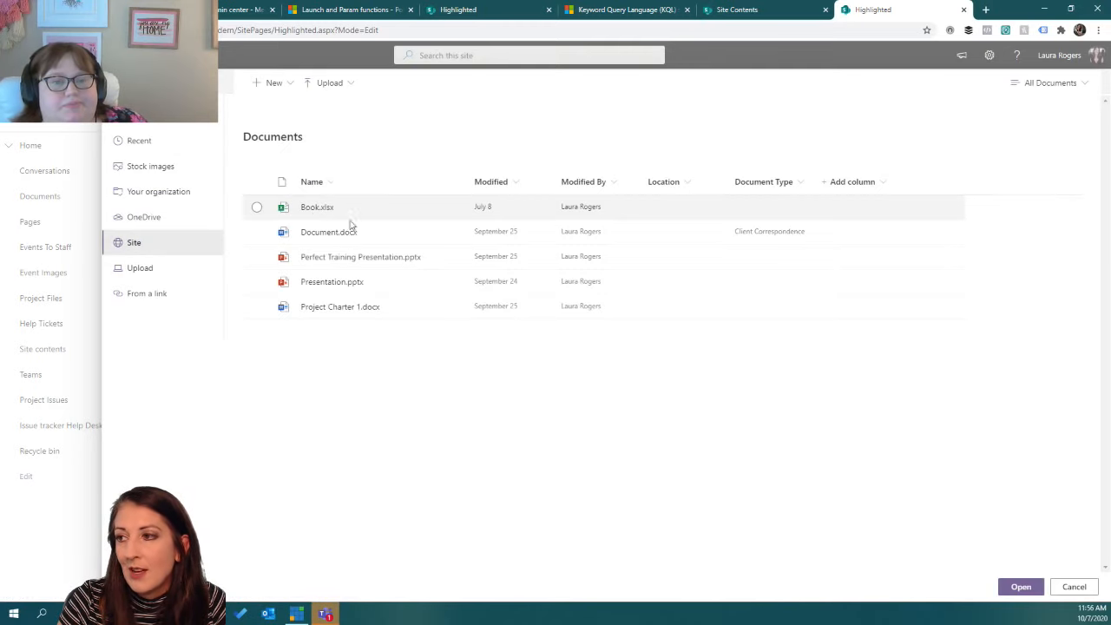
pyautogui.click(256, 183)
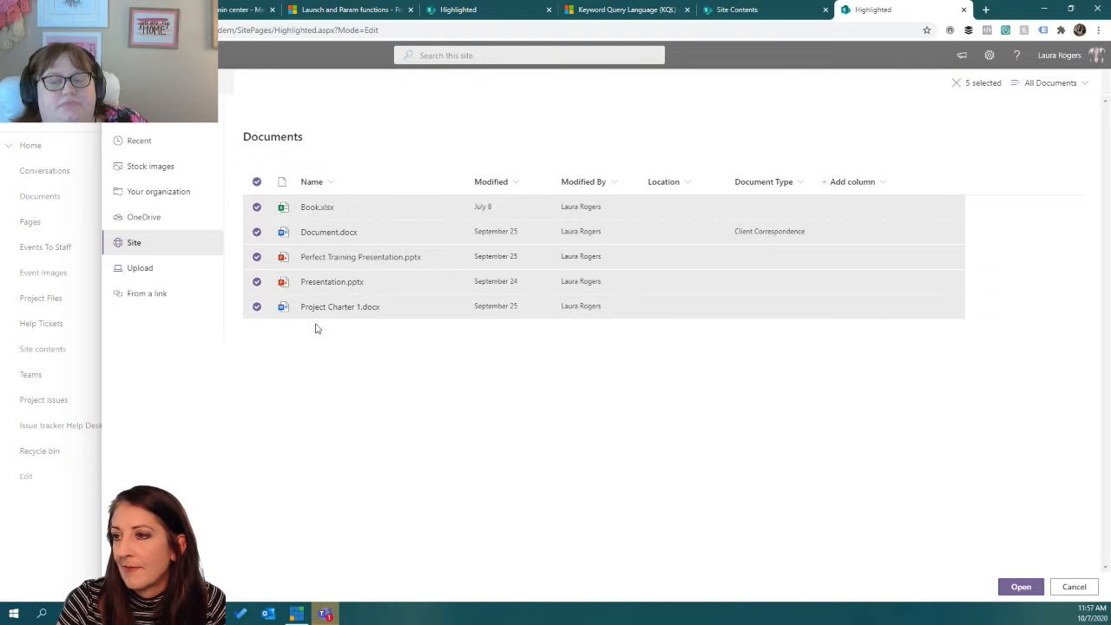
# Browse the site's Documents and Project Files libraries in the link picker and return to the library list.
pyautogui.click(165, 248)
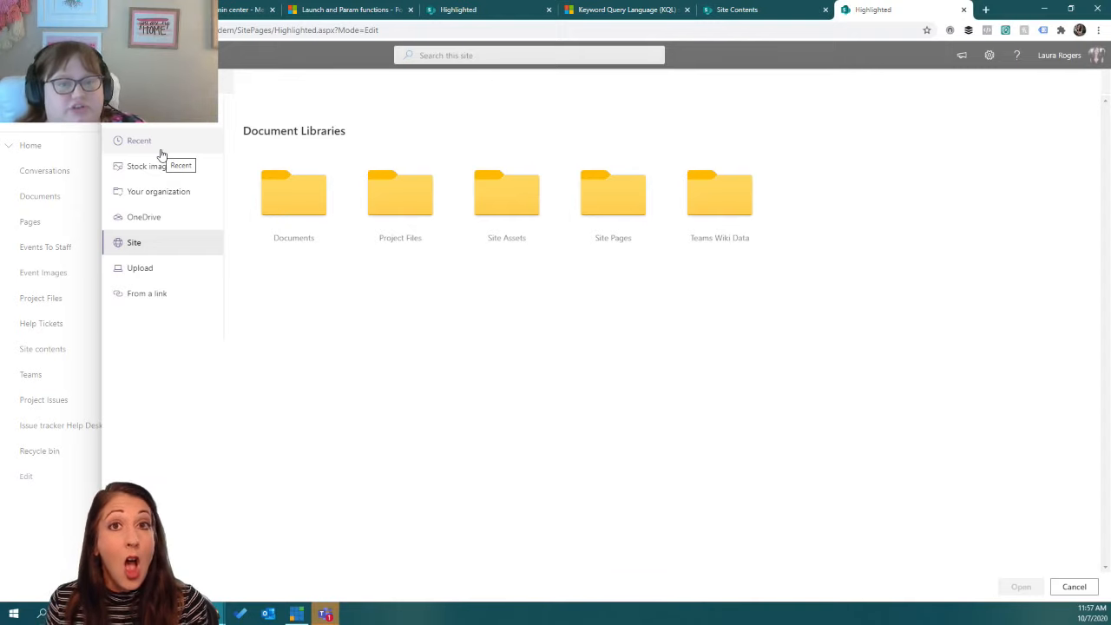
pyautogui.click(286, 209)
pyautogui.click(147, 243)
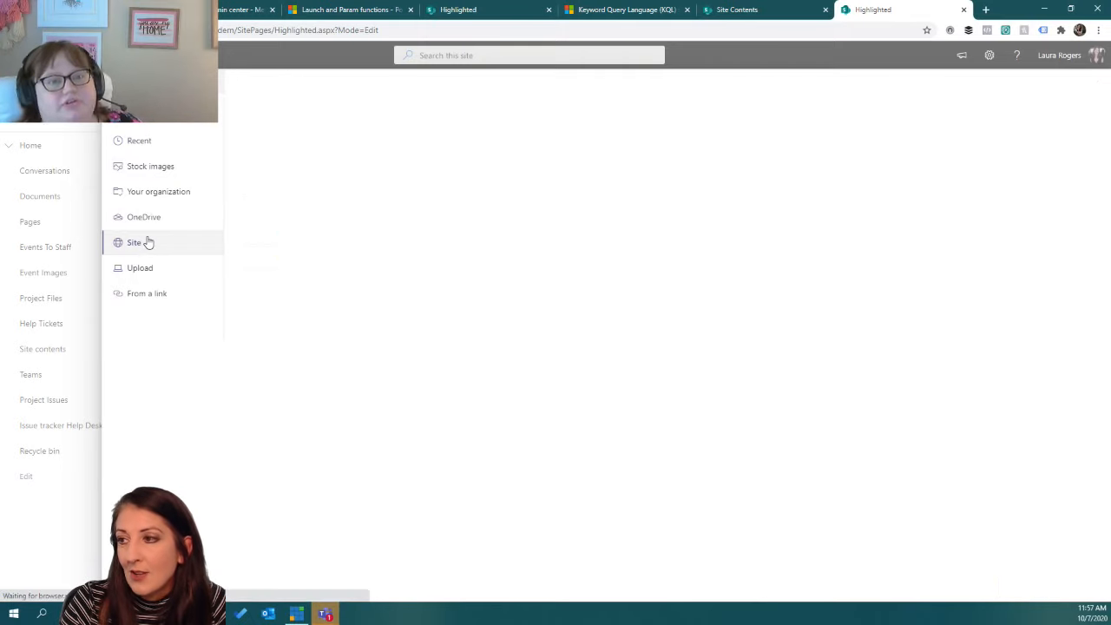
pyautogui.click(398, 213)
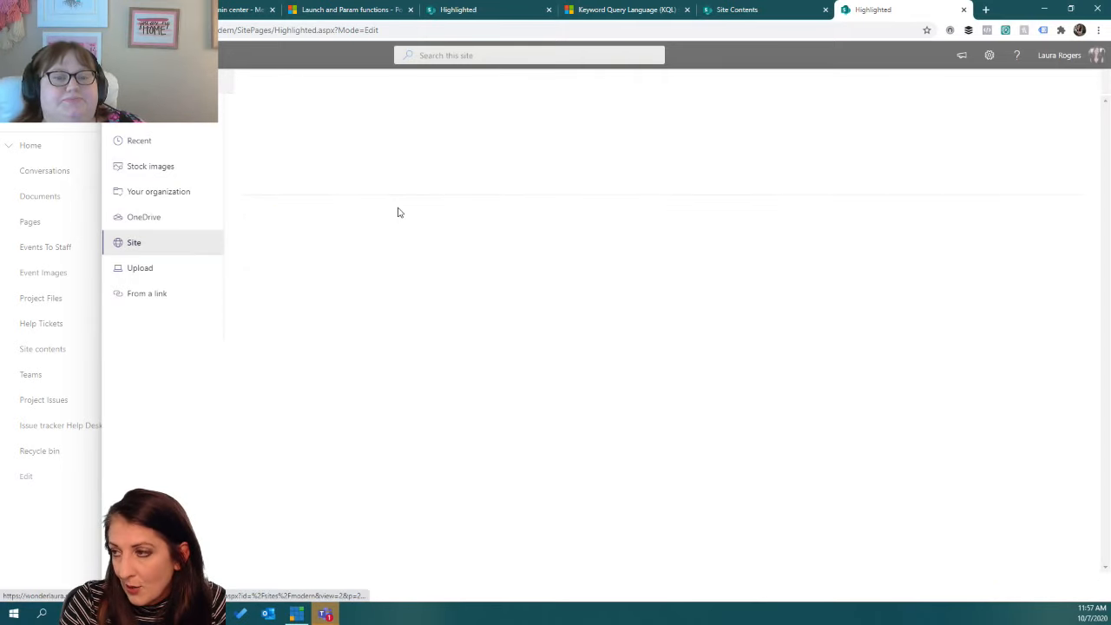
pyautogui.click(172, 246)
# Add all files from the site's Documents library as links in the Quick links web part.
pyautogui.click(326, 198)
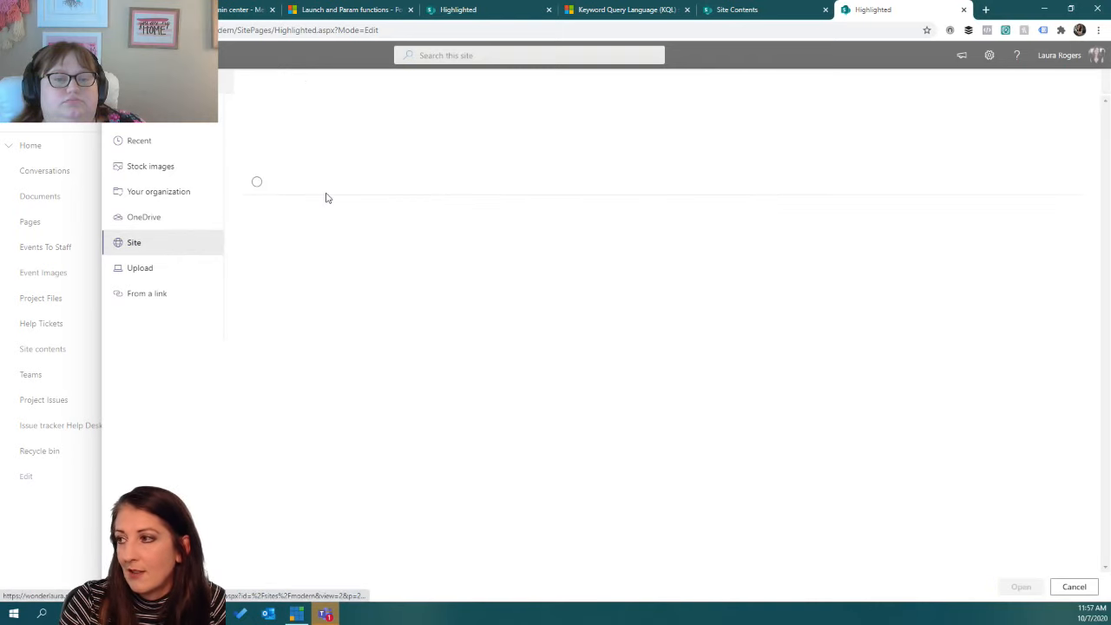
pyautogui.click(256, 181)
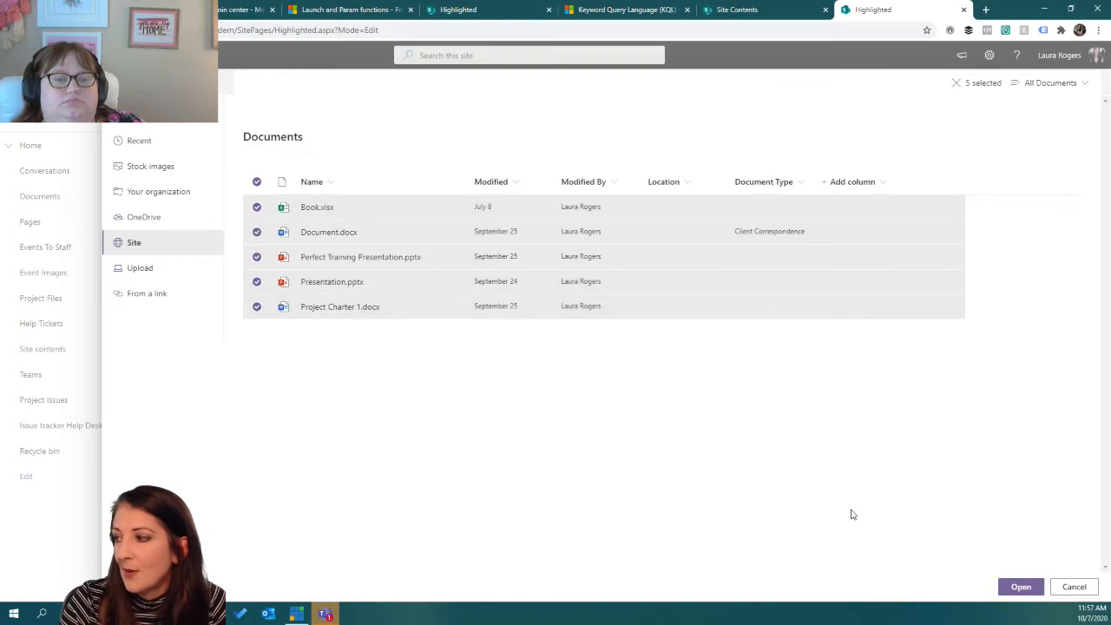
pyautogui.click(1020, 586)
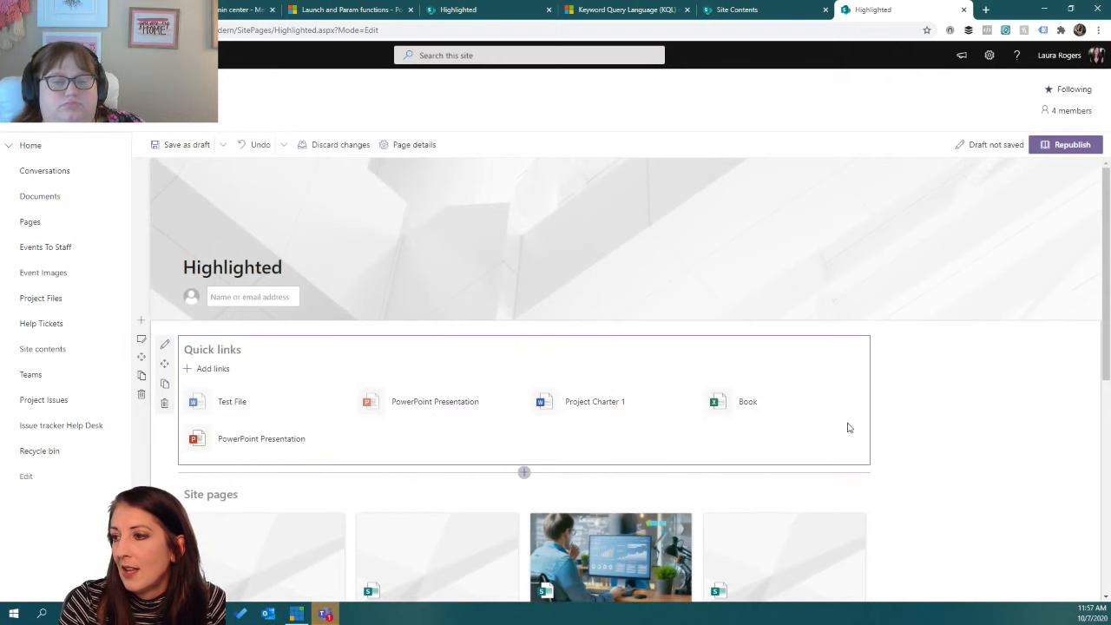
# Add both files from the site's Project Files library as links in the Quick links web part.
pyautogui.moveTo(643, 412)
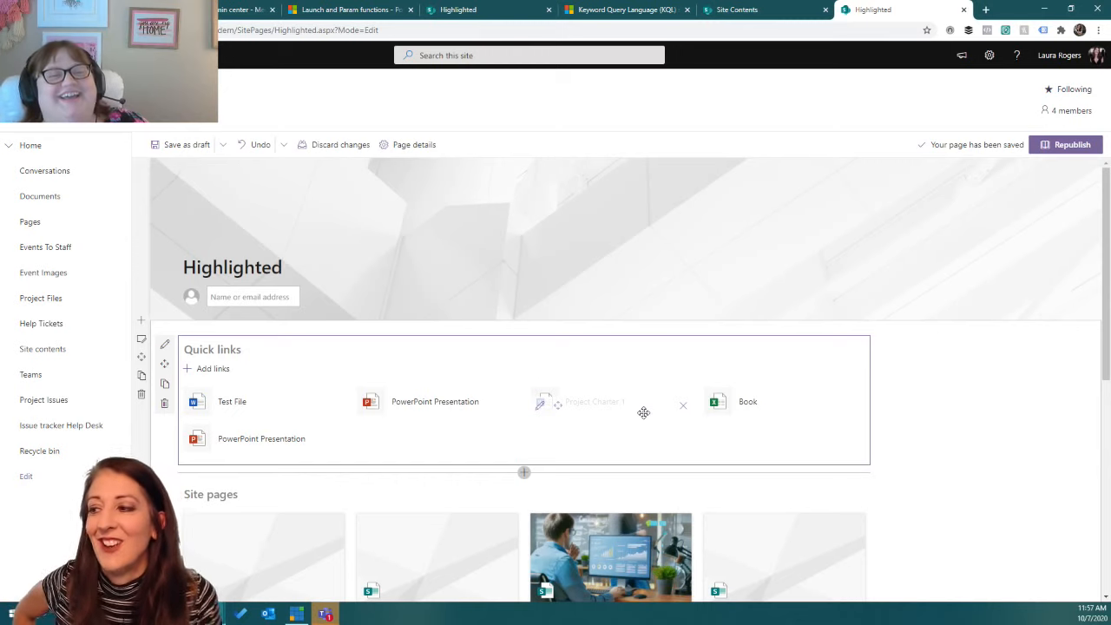
pyautogui.click(212, 370)
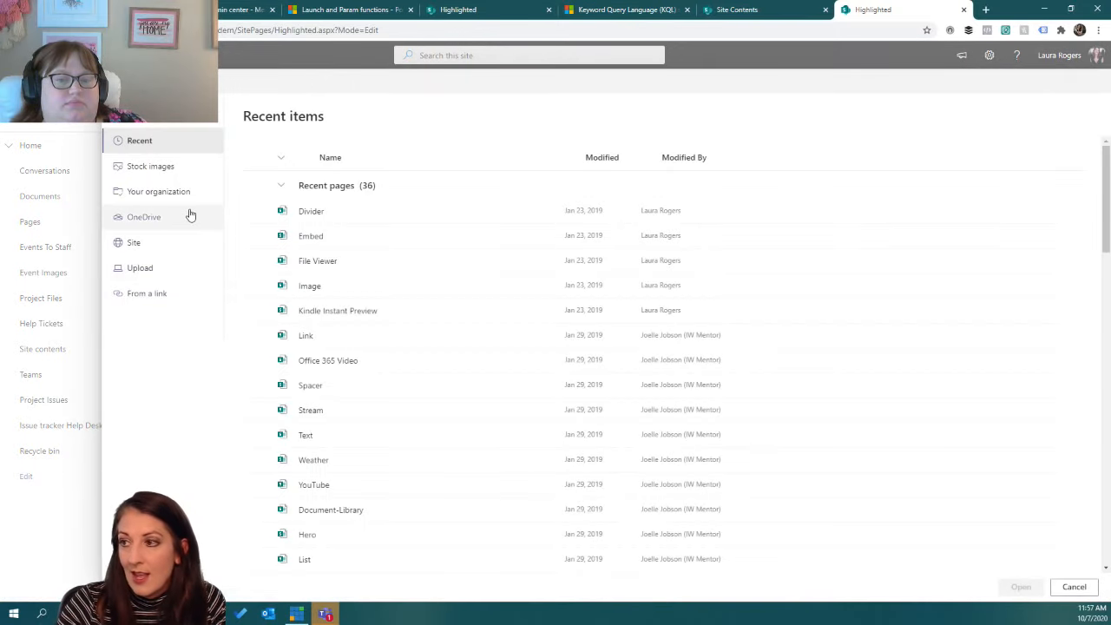
pyautogui.click(144, 244)
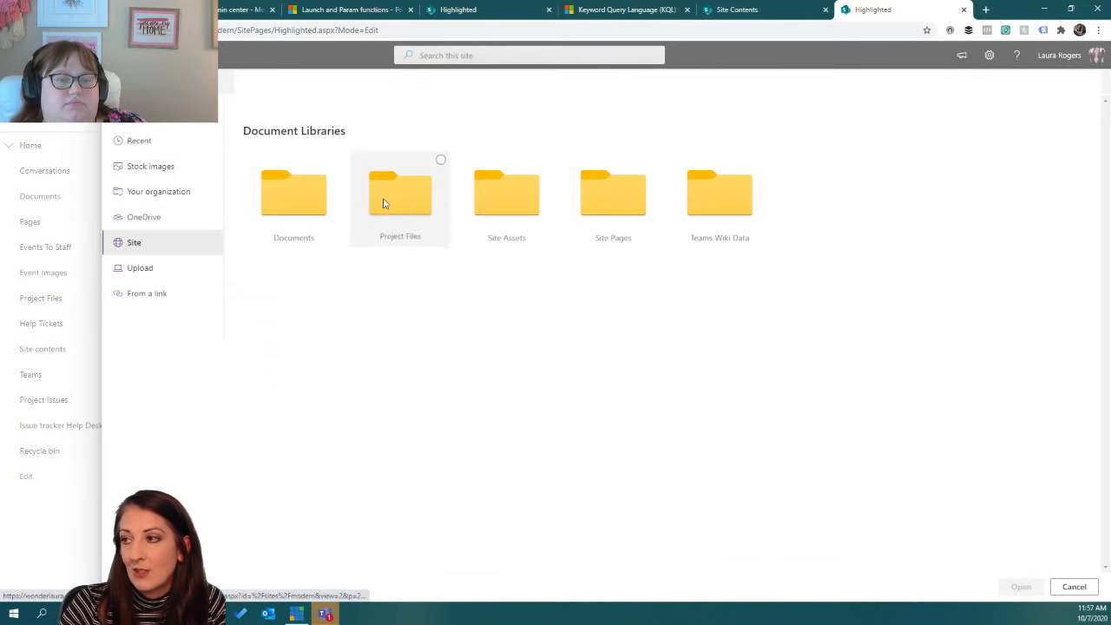
pyautogui.click(386, 198)
pyautogui.click(257, 182)
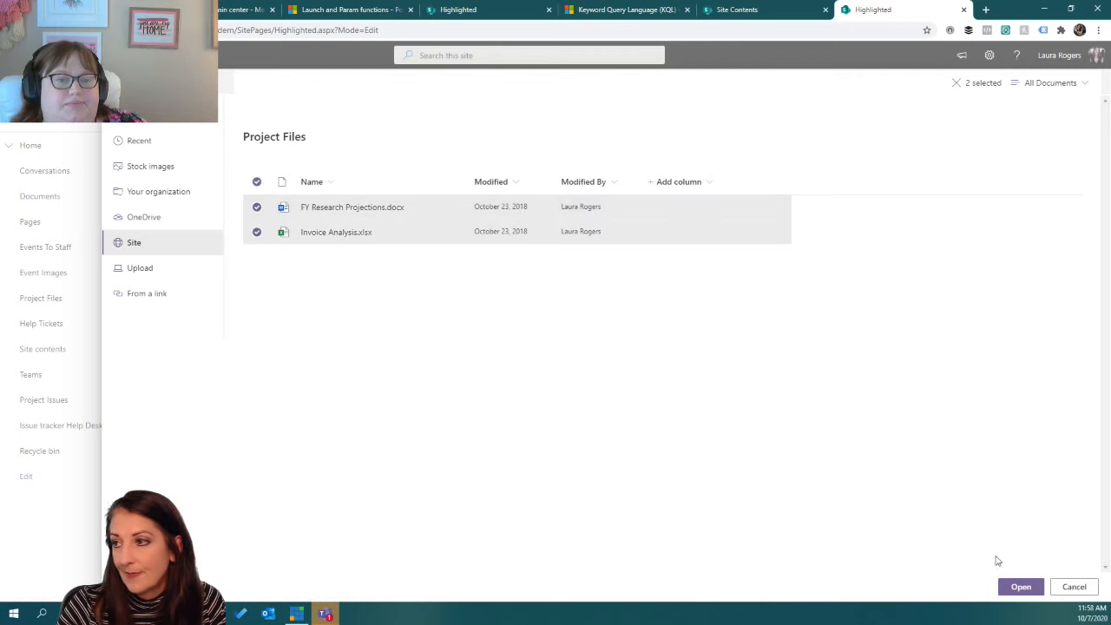
pyautogui.click(1021, 586)
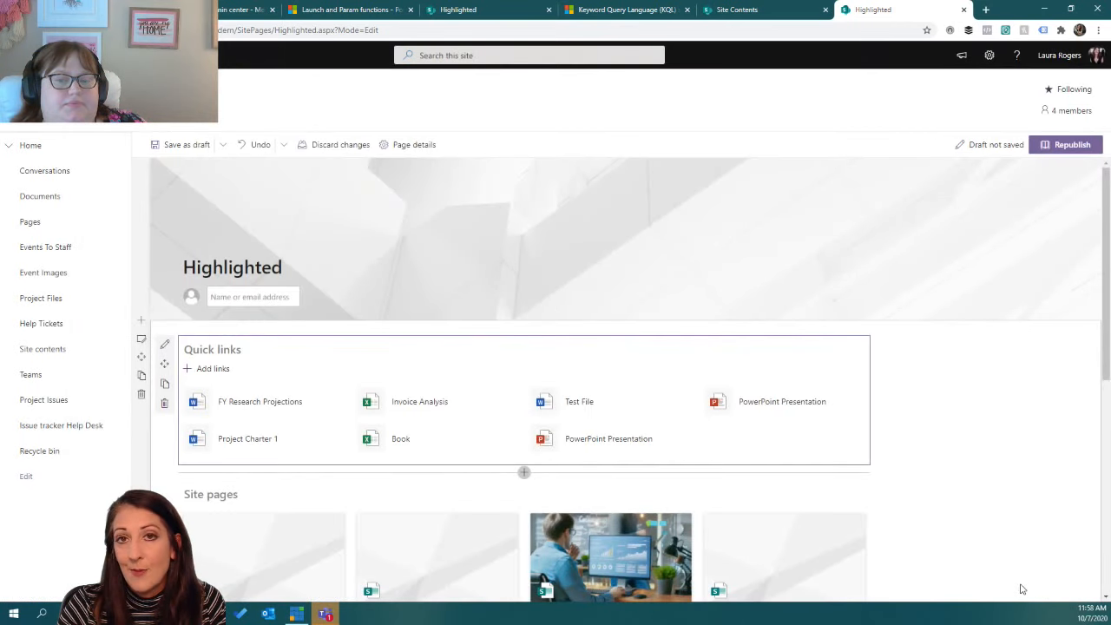
# Switch the Quick links web part to the Button layout with Fill color appearance, keeping the icons on the left.
pyautogui.moveTo(245, 392)
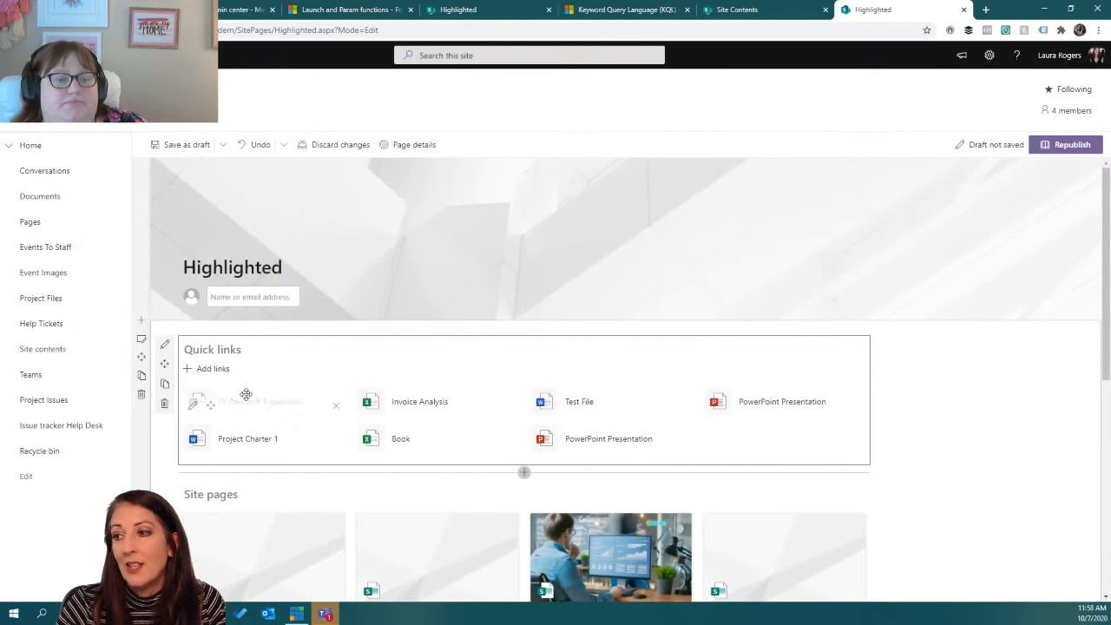
pyautogui.click(193, 404)
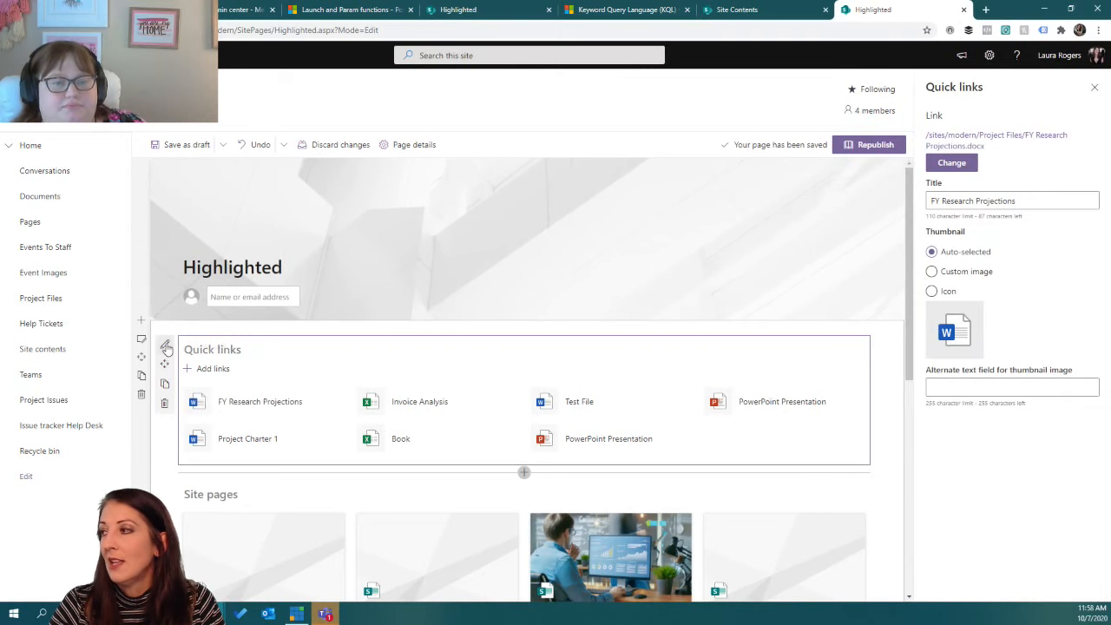
pyautogui.click(166, 346)
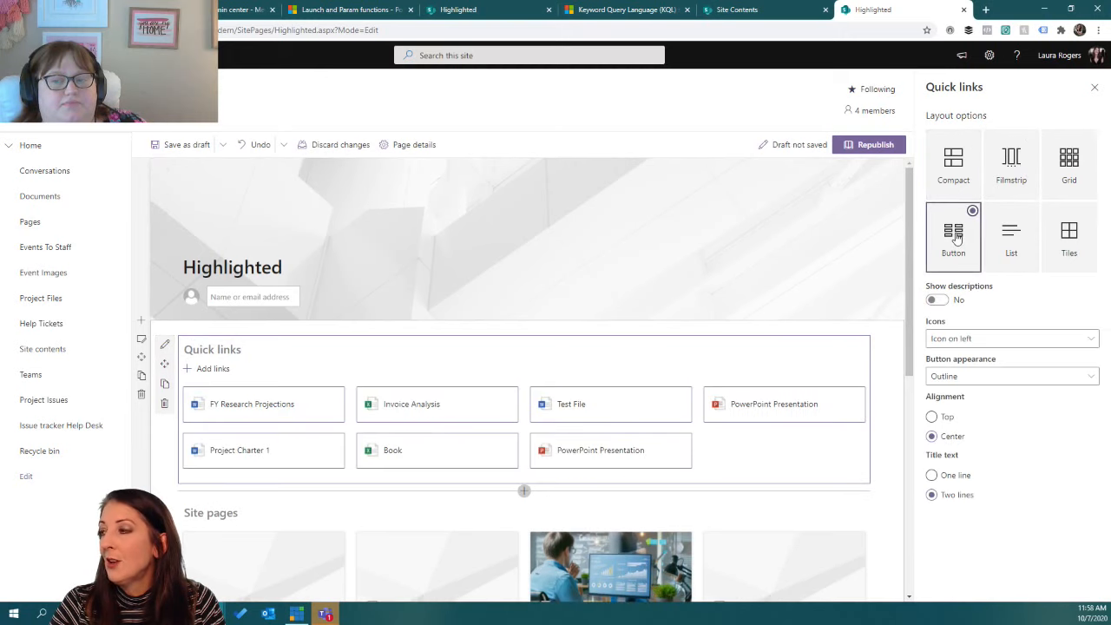
pyautogui.click(975, 377)
pyautogui.click(972, 438)
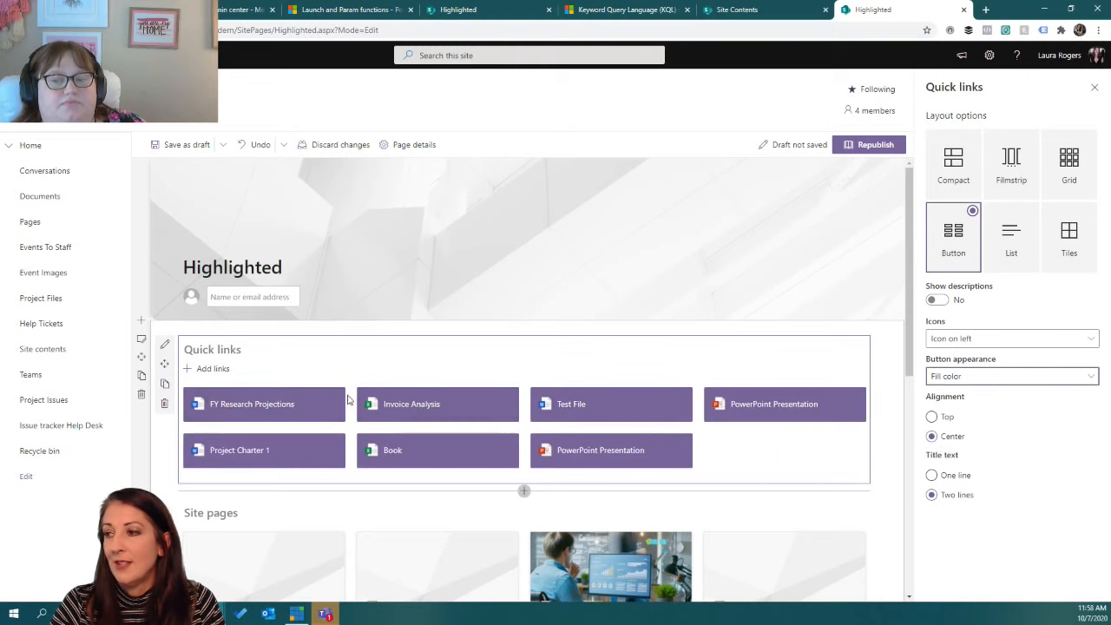
pyautogui.click(1015, 340)
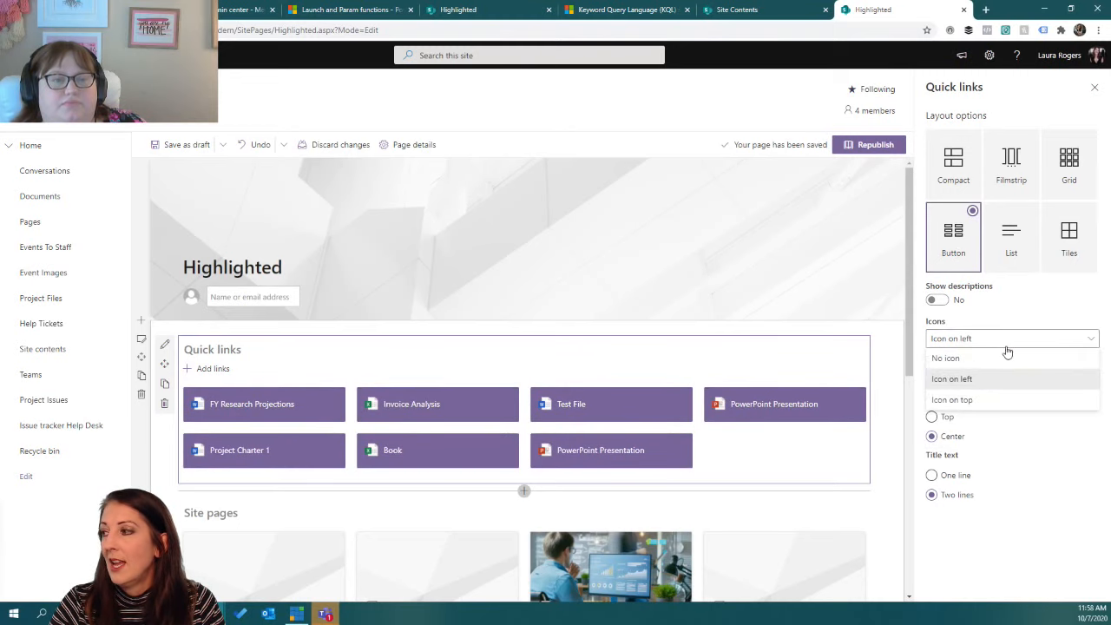
pyautogui.click(1002, 338)
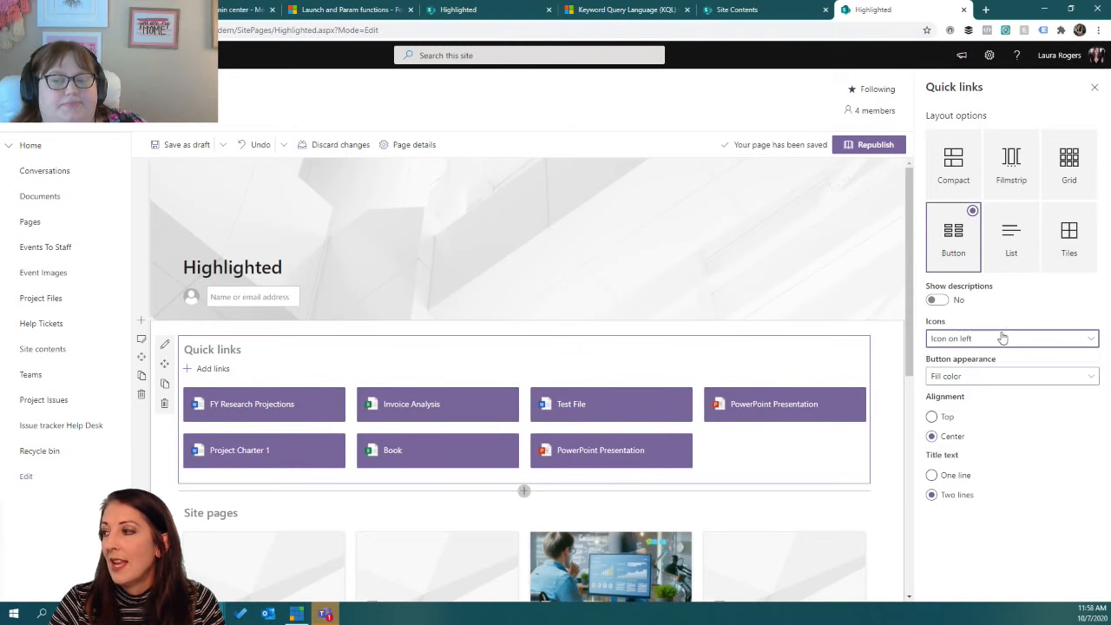
# Set the FY Research Projections link's thumbnail to the people icon.
pyautogui.moveTo(193, 411)
pyautogui.click(193, 411)
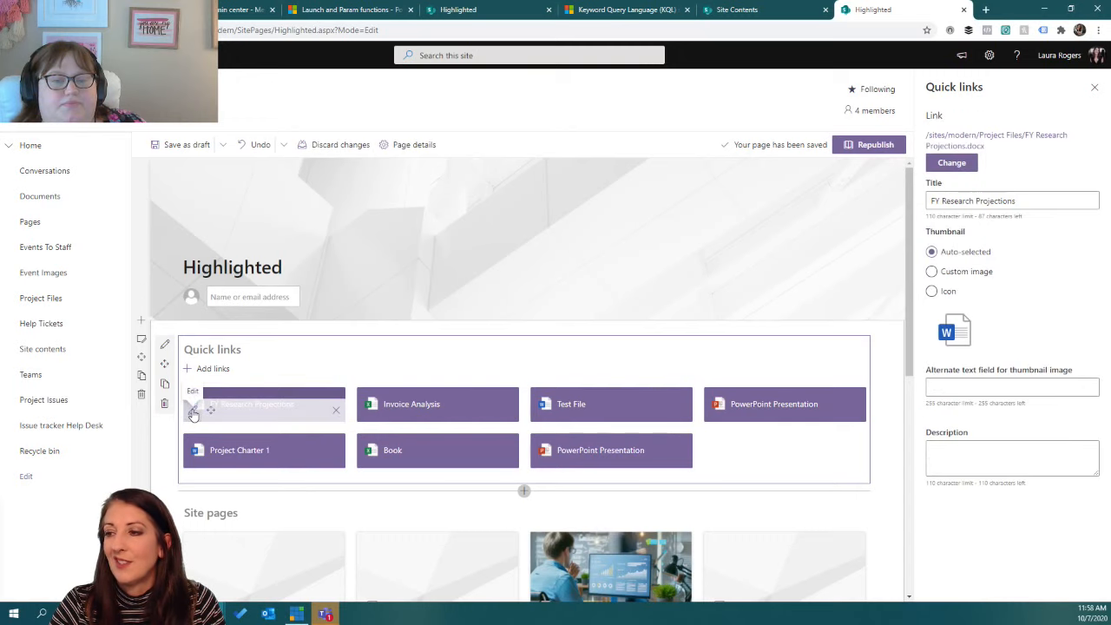
pyautogui.click(931, 291)
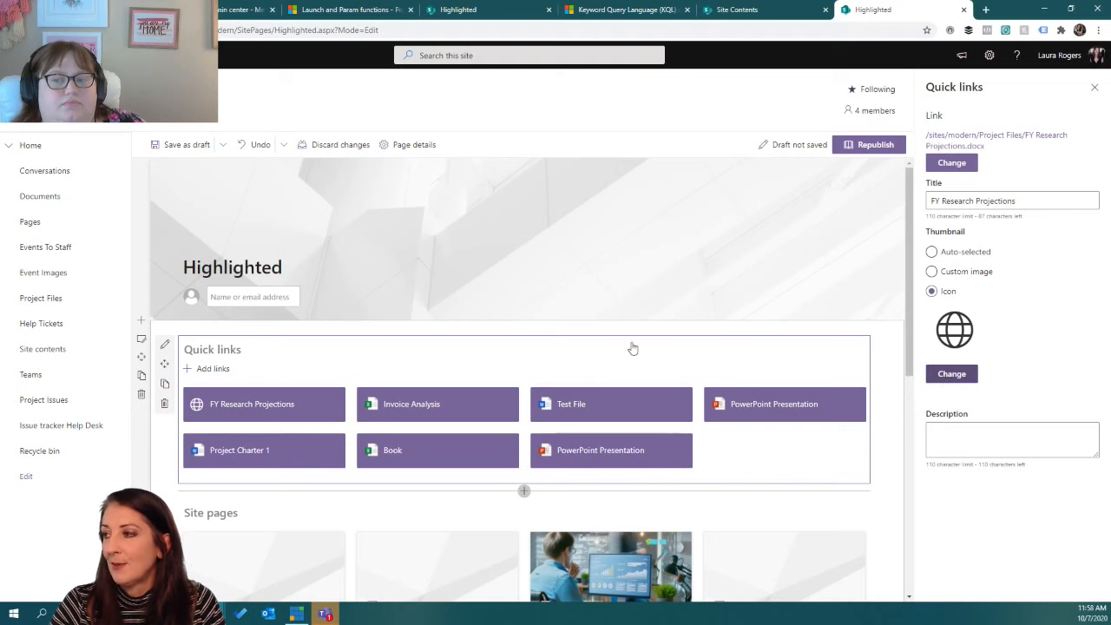
pyautogui.click(973, 372)
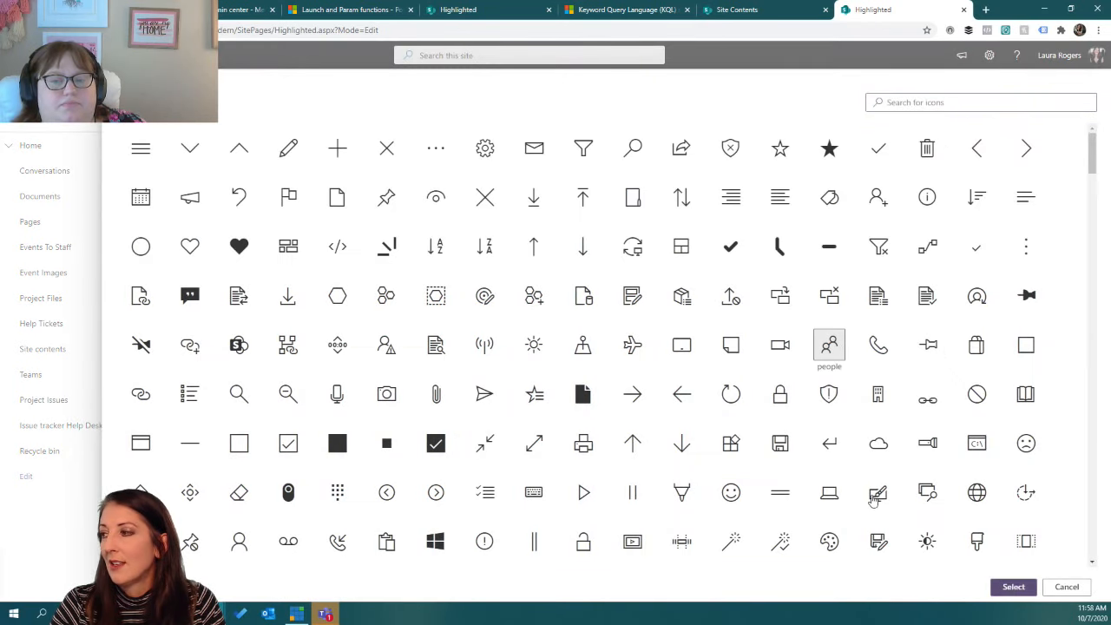
pyautogui.click(1012, 586)
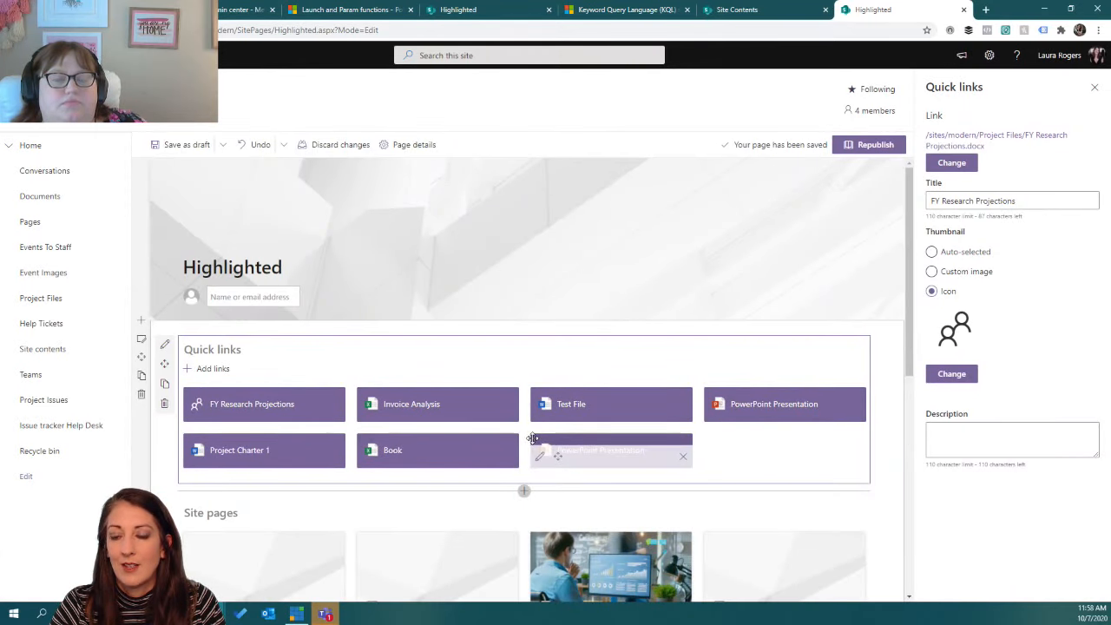
pyautogui.moveTo(532, 437); pyautogui.dragTo(531, 438)
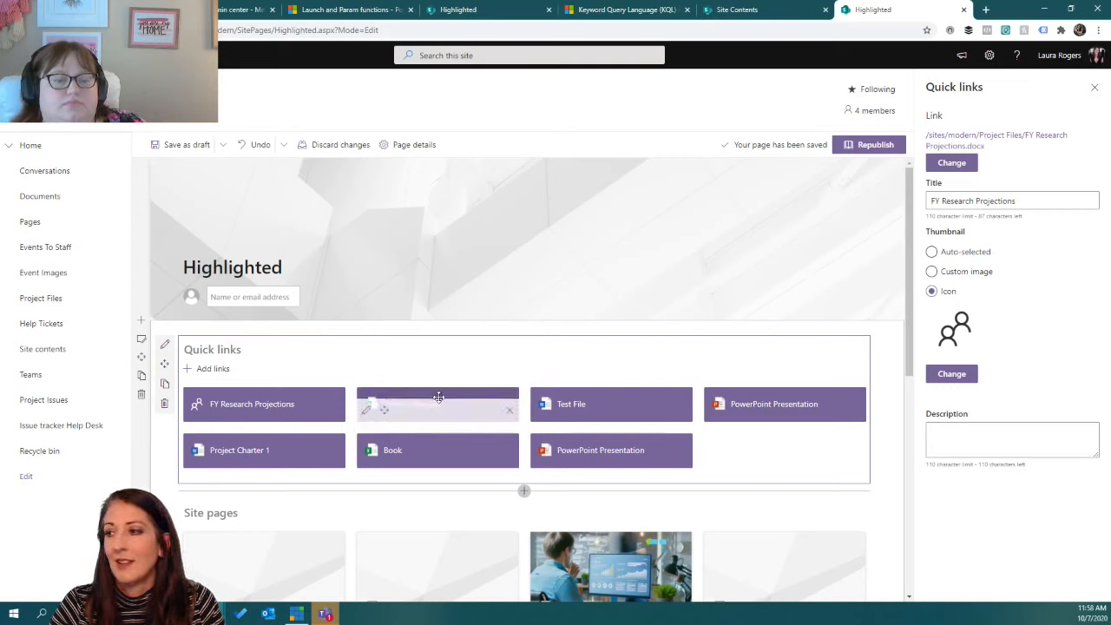
# Set the Test File link's thumbnail to the icon of a document with a checkmark.
pyautogui.moveTo(366, 413)
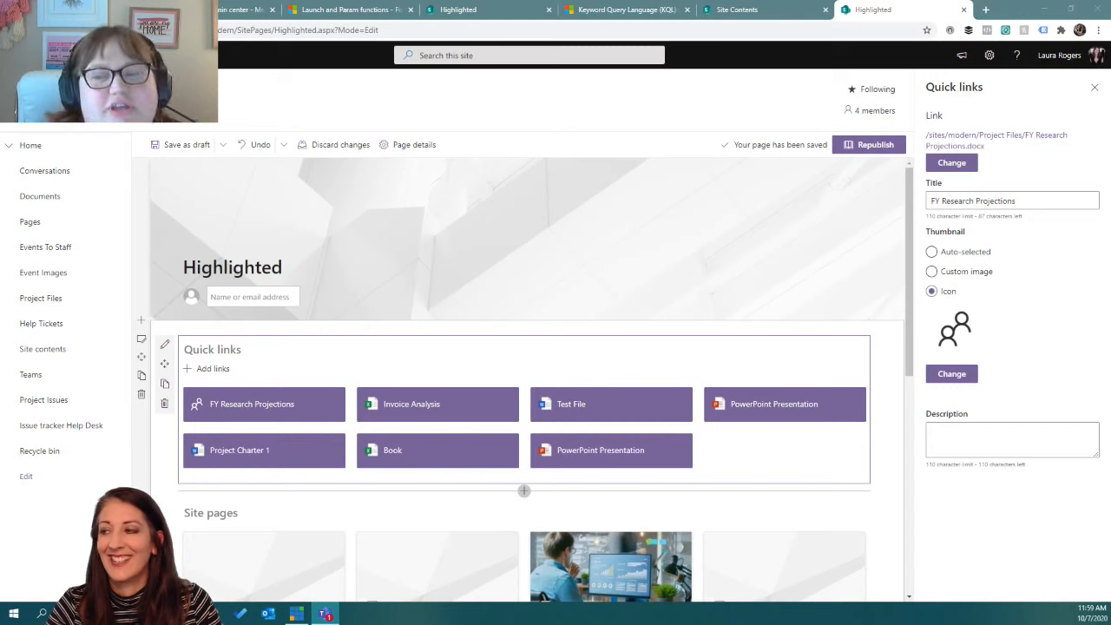
pyautogui.moveTo(610, 406)
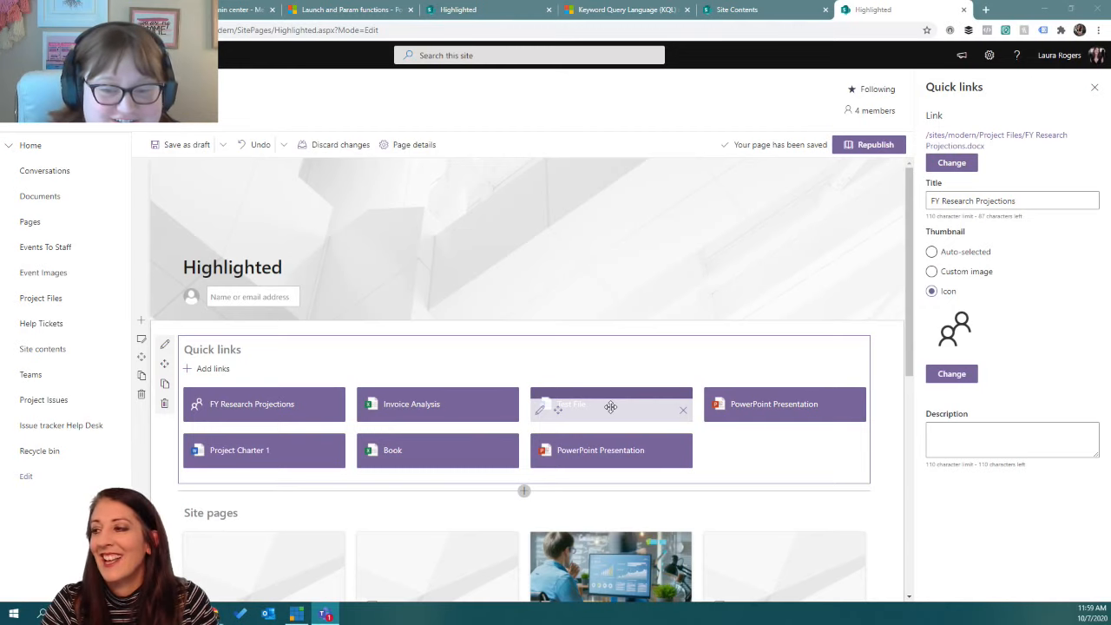
pyautogui.click(538, 409)
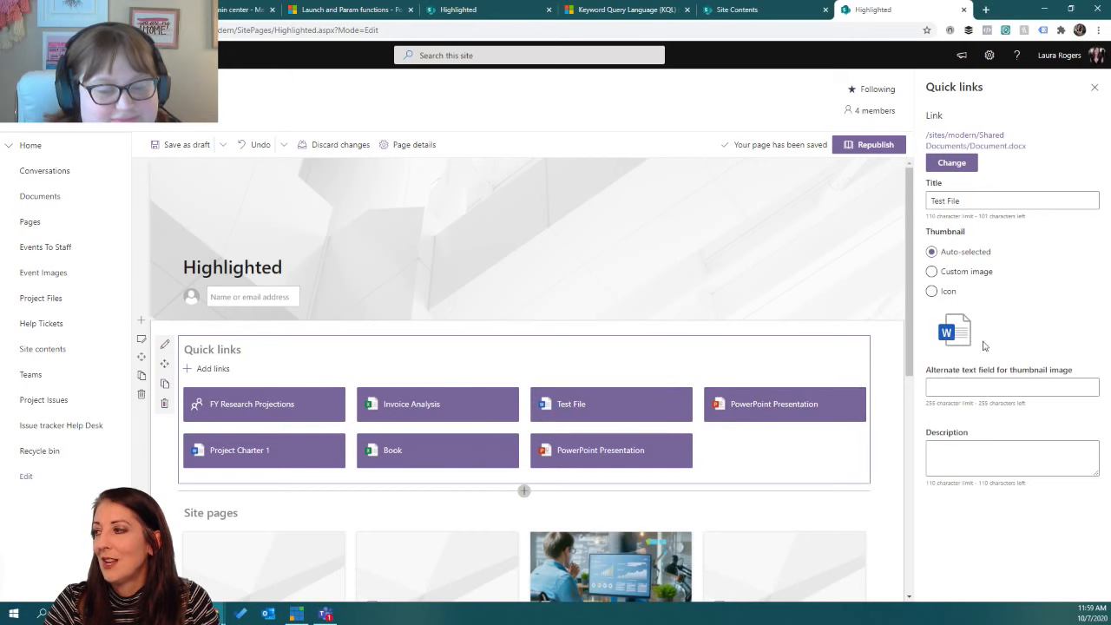
pyautogui.click(932, 292)
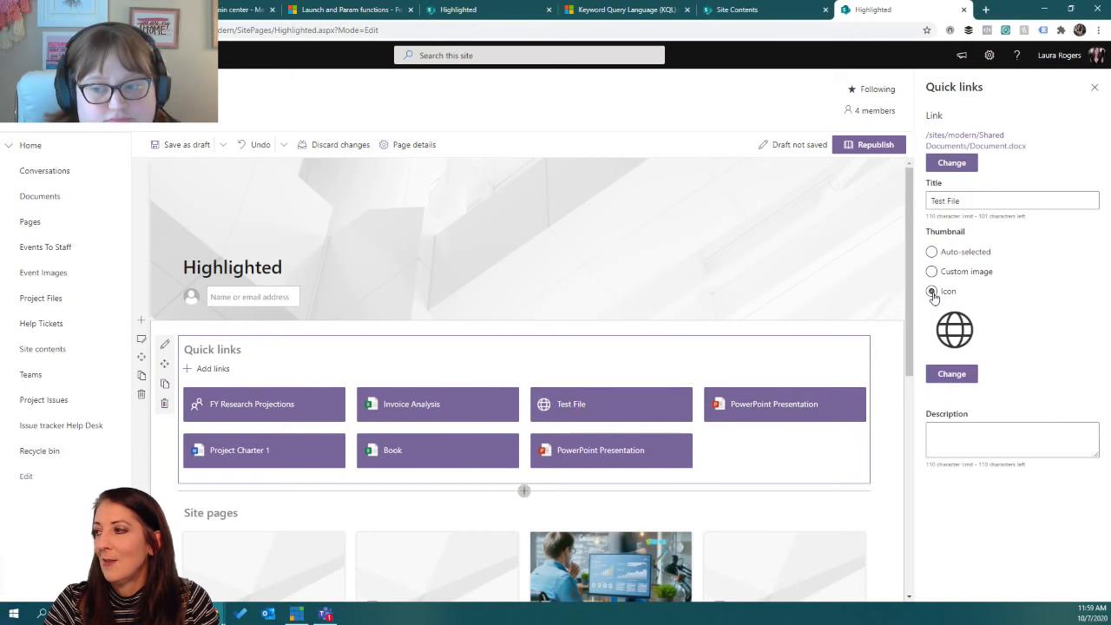
pyautogui.click(951, 373)
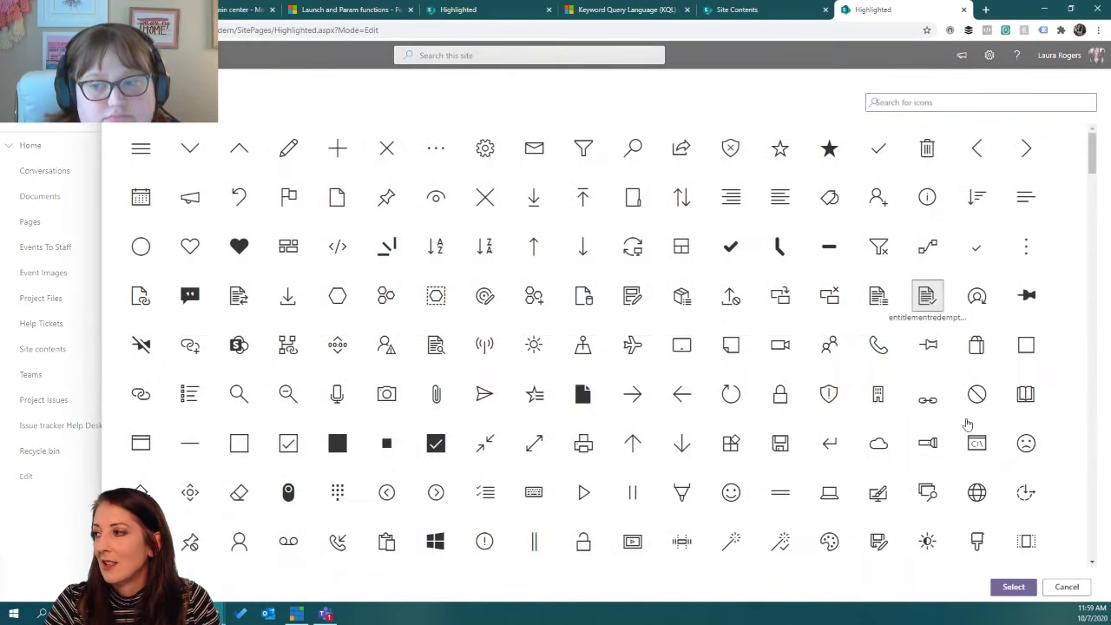
pyautogui.click(1013, 587)
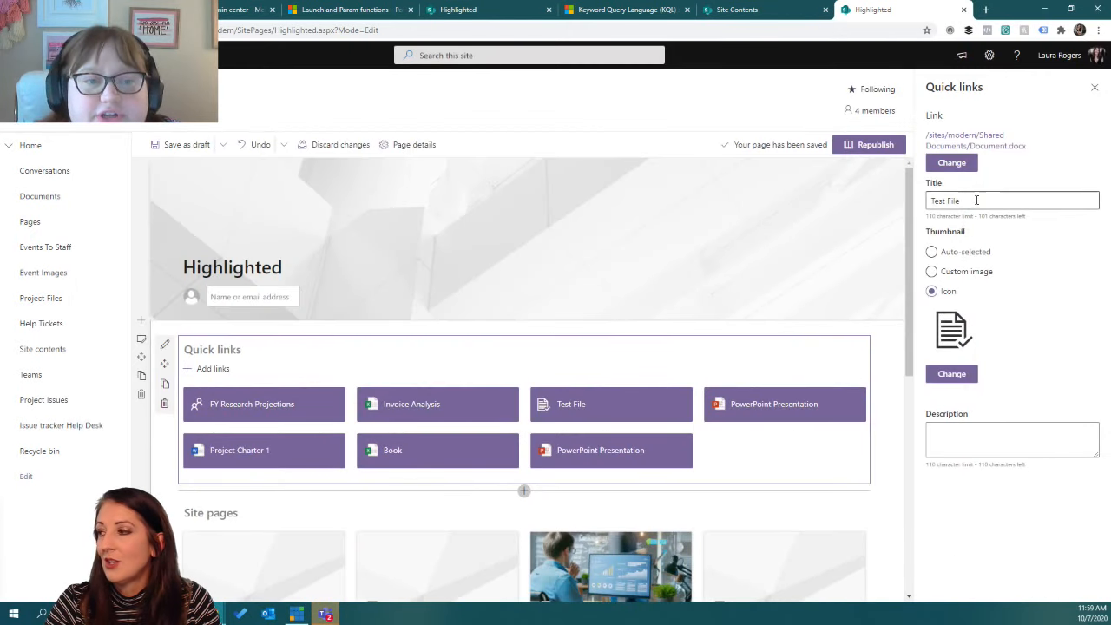
# Retitle the Test File link "Blah blah" and give it the description "This is a description".
pyautogui.moveTo(985, 200); pyautogui.dragTo(925, 205)
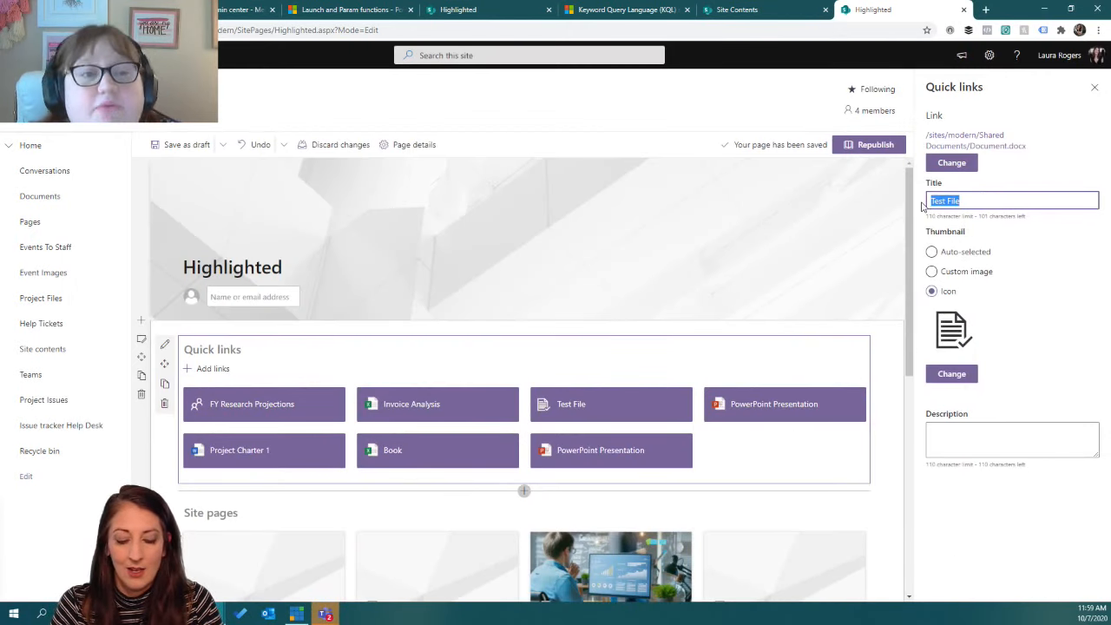
pyautogui.write('Blah blah')
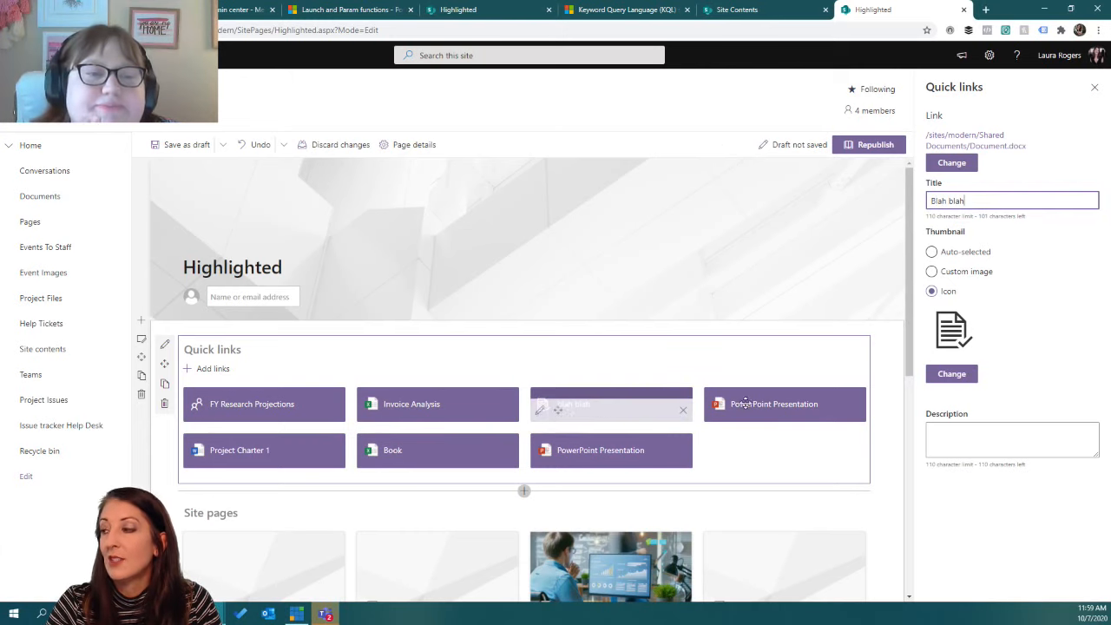
pyautogui.click(1012, 439)
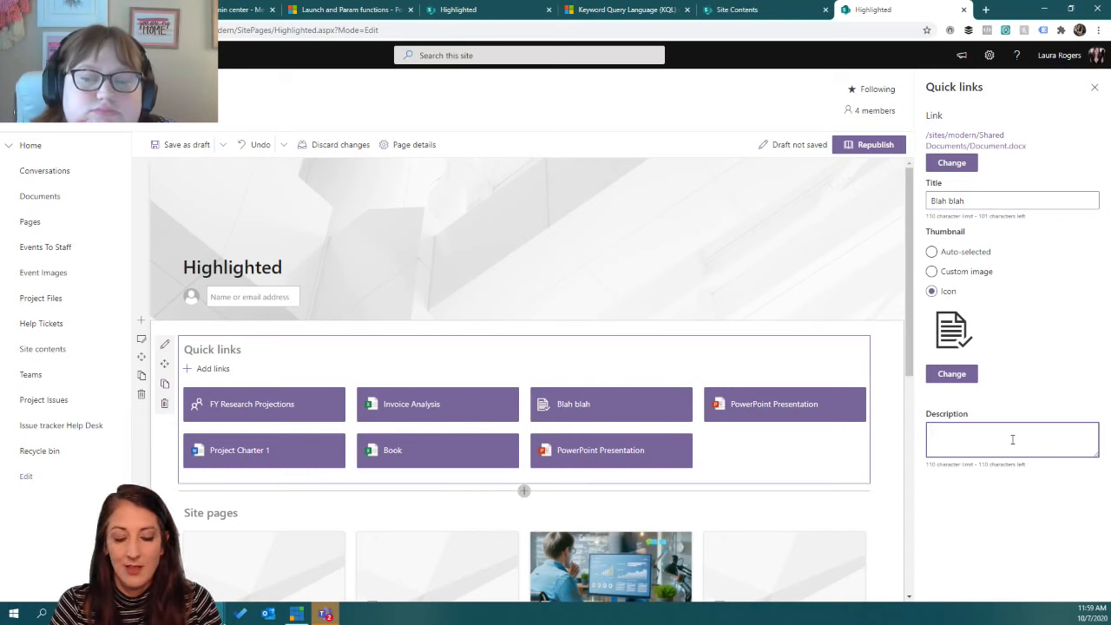
pyautogui.write('This is a description')
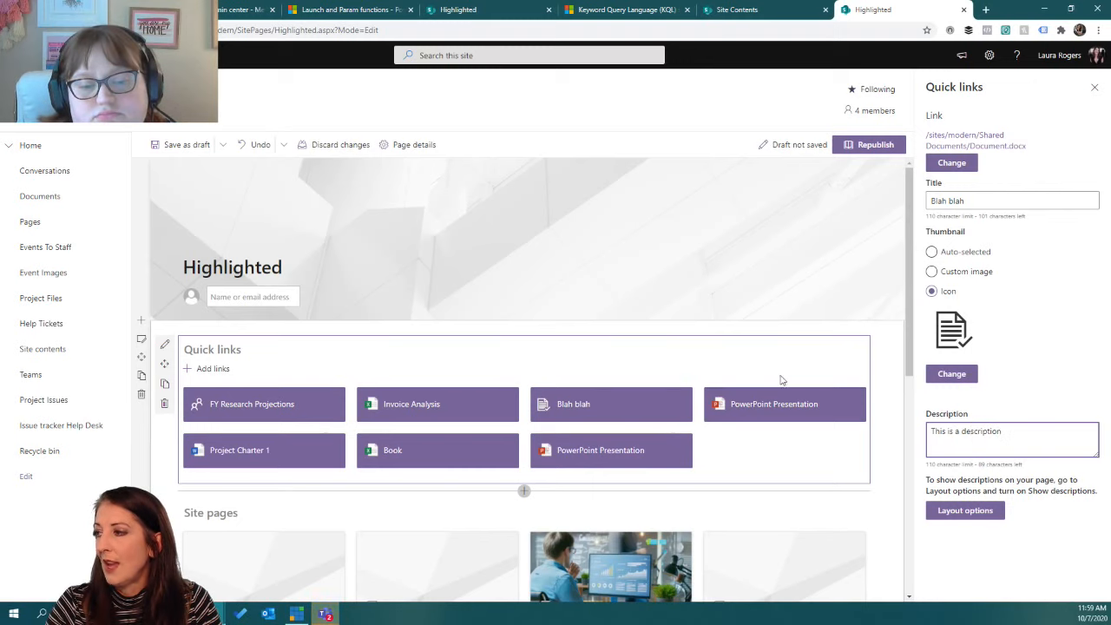
# Give the FY Research Projections link the description "Stuff about it" and turn on descriptions for the Quick links web part.
pyautogui.click(193, 412)
pyautogui.click(986, 439)
pyautogui.write('Stuff about it')
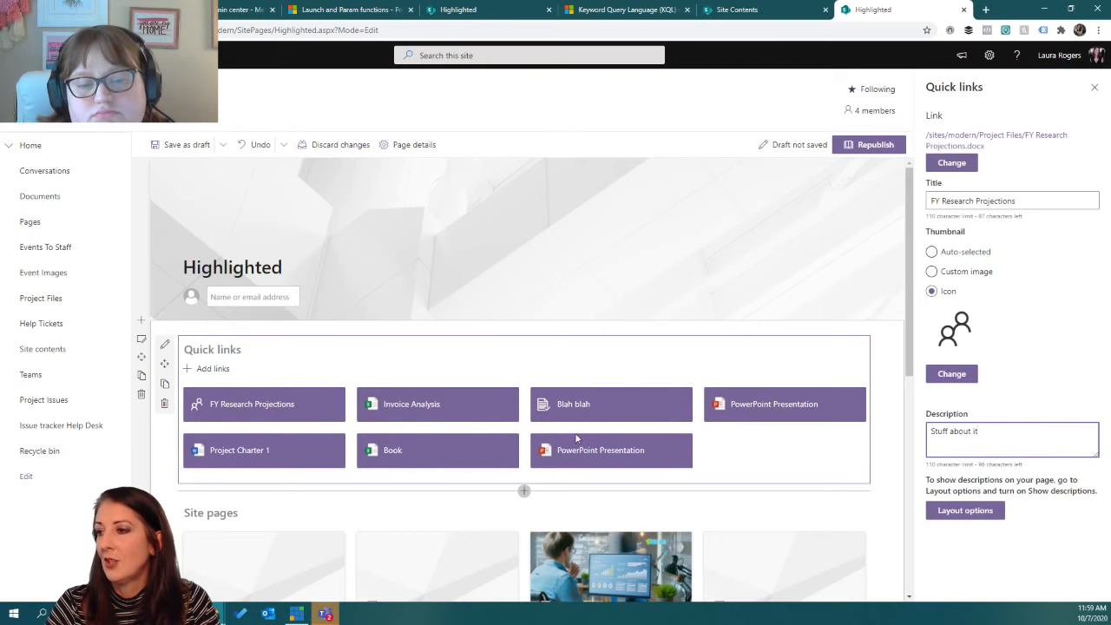
pyautogui.click(164, 346)
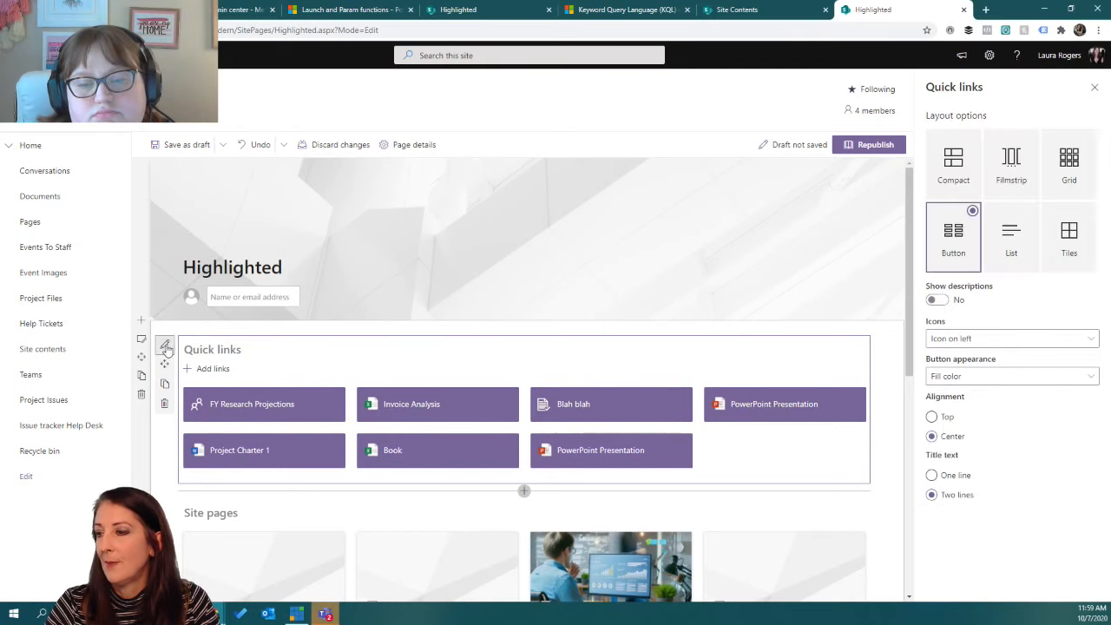
pyautogui.click(940, 300)
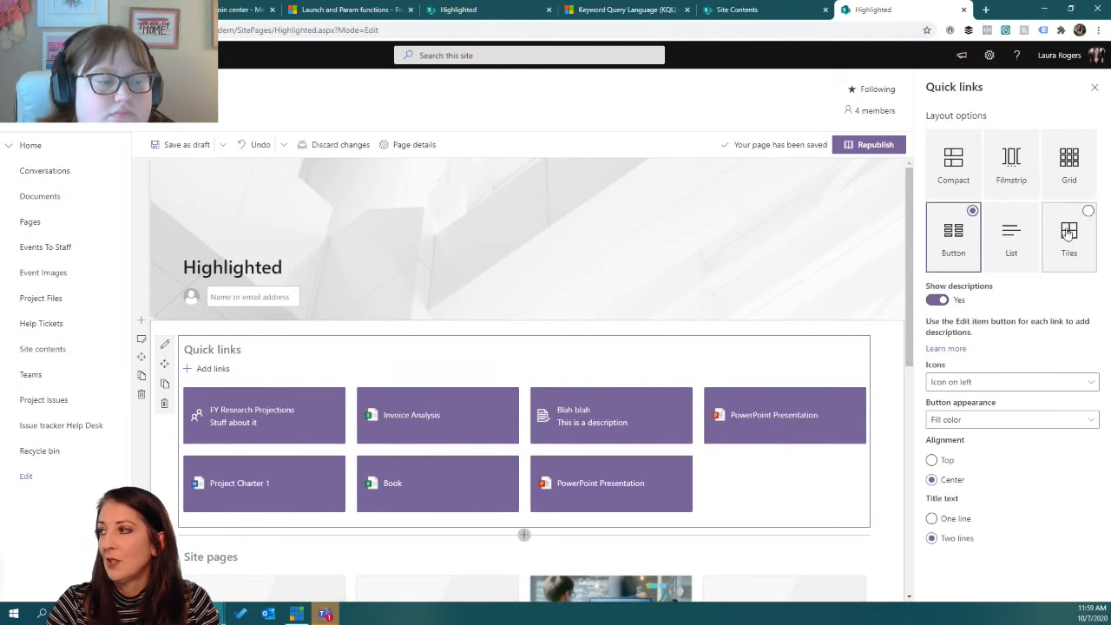
# Try the Compact layout, Top alignment and One line title text on the Quick links, and restore Button, Center and Two lines.
pyautogui.click(962, 176)
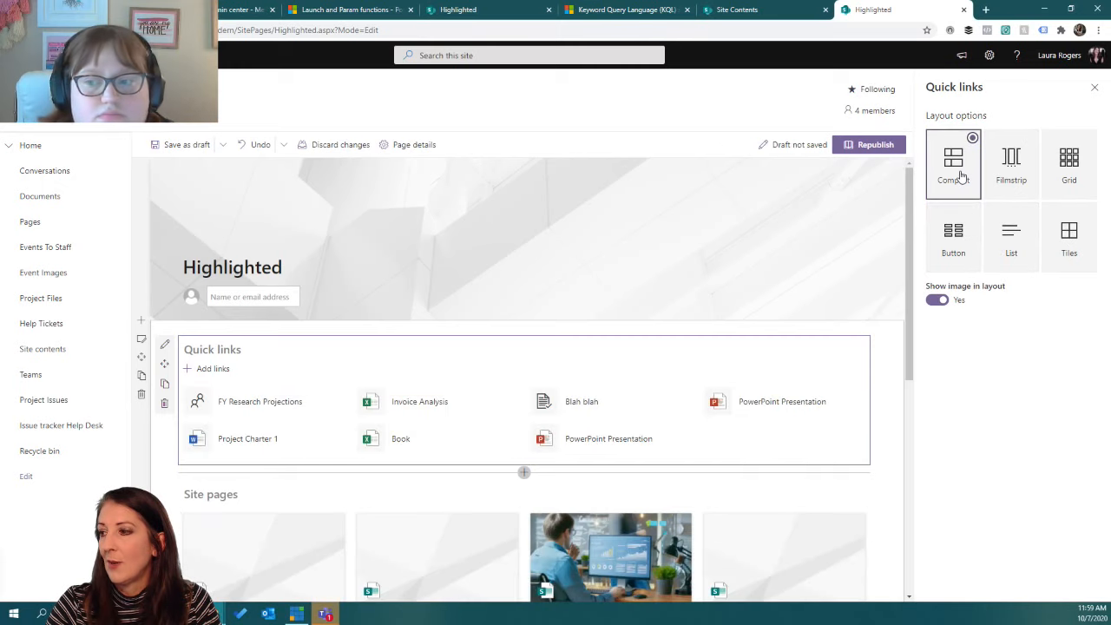
pyautogui.click(959, 234)
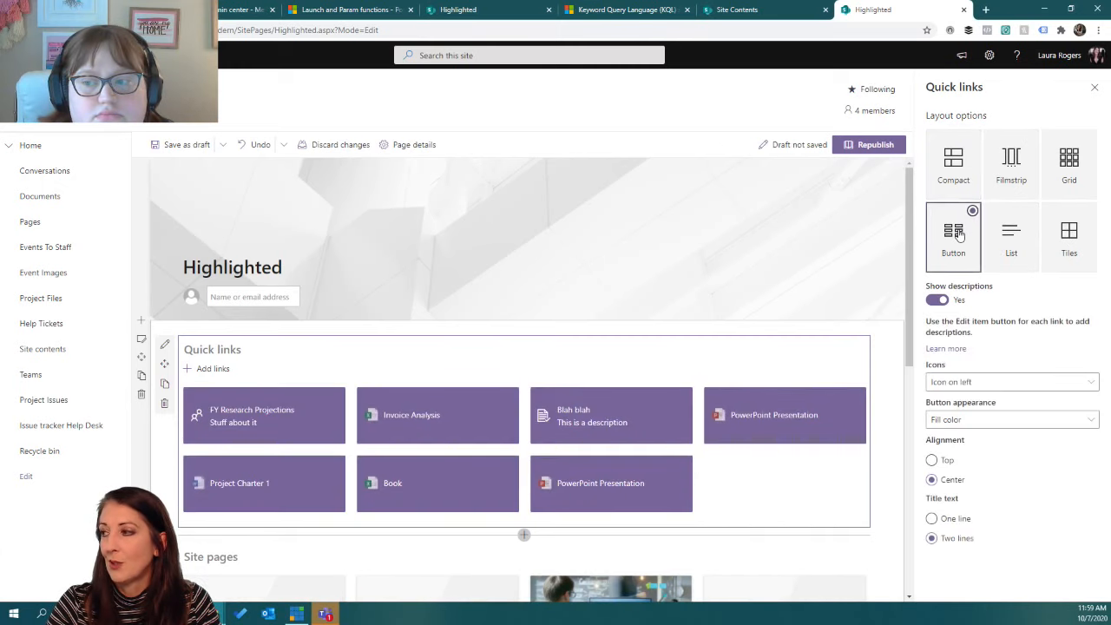
pyautogui.click(931, 461)
pyautogui.click(931, 479)
pyautogui.click(931, 519)
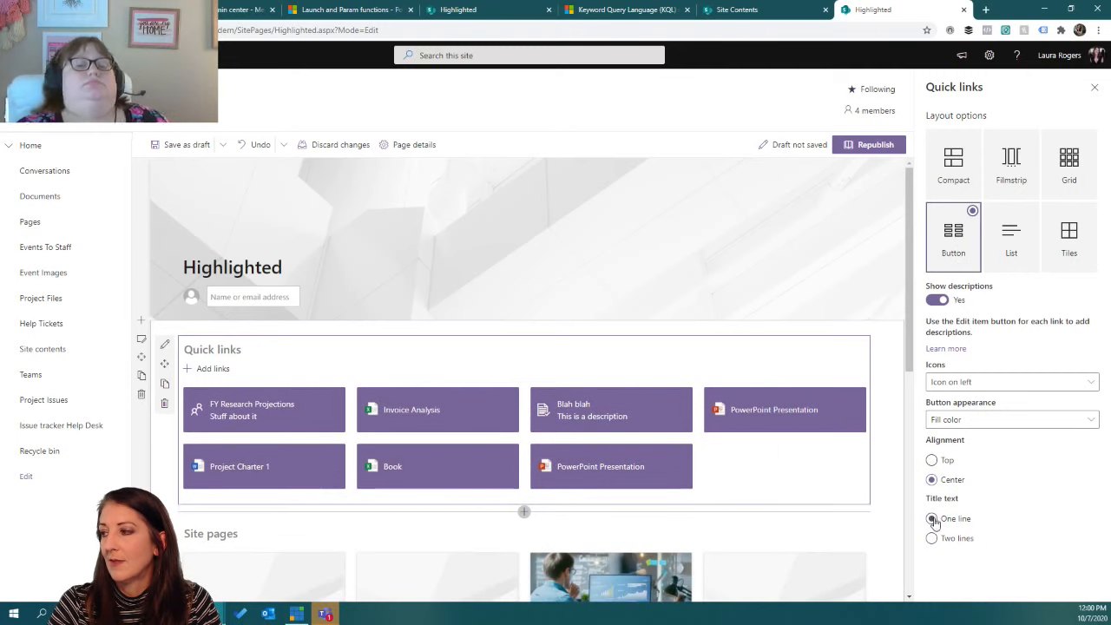
pyautogui.click(931, 538)
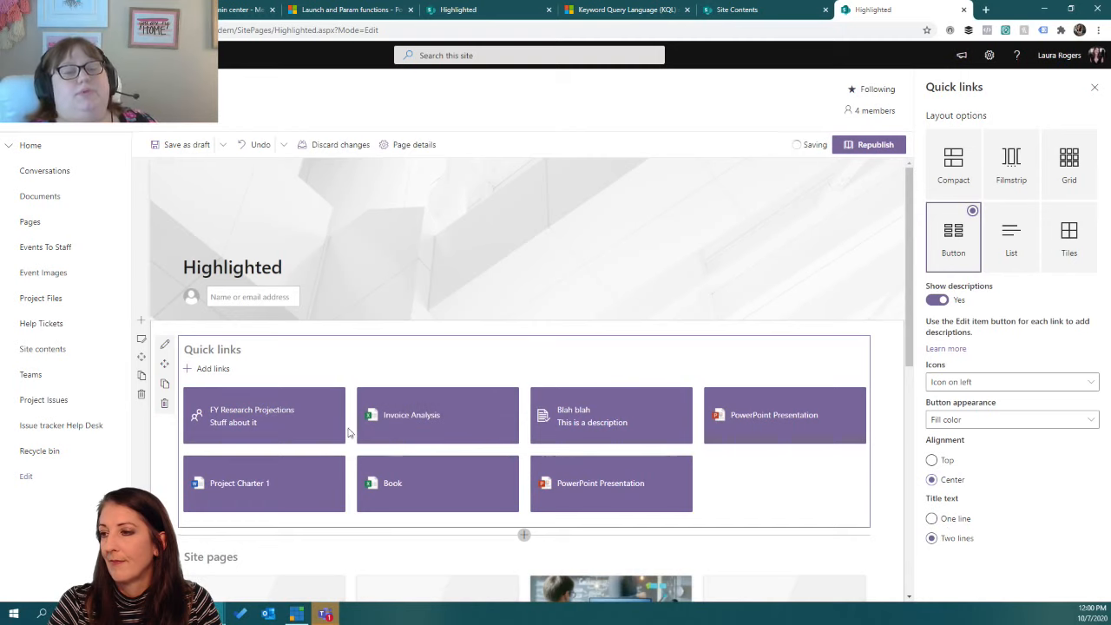